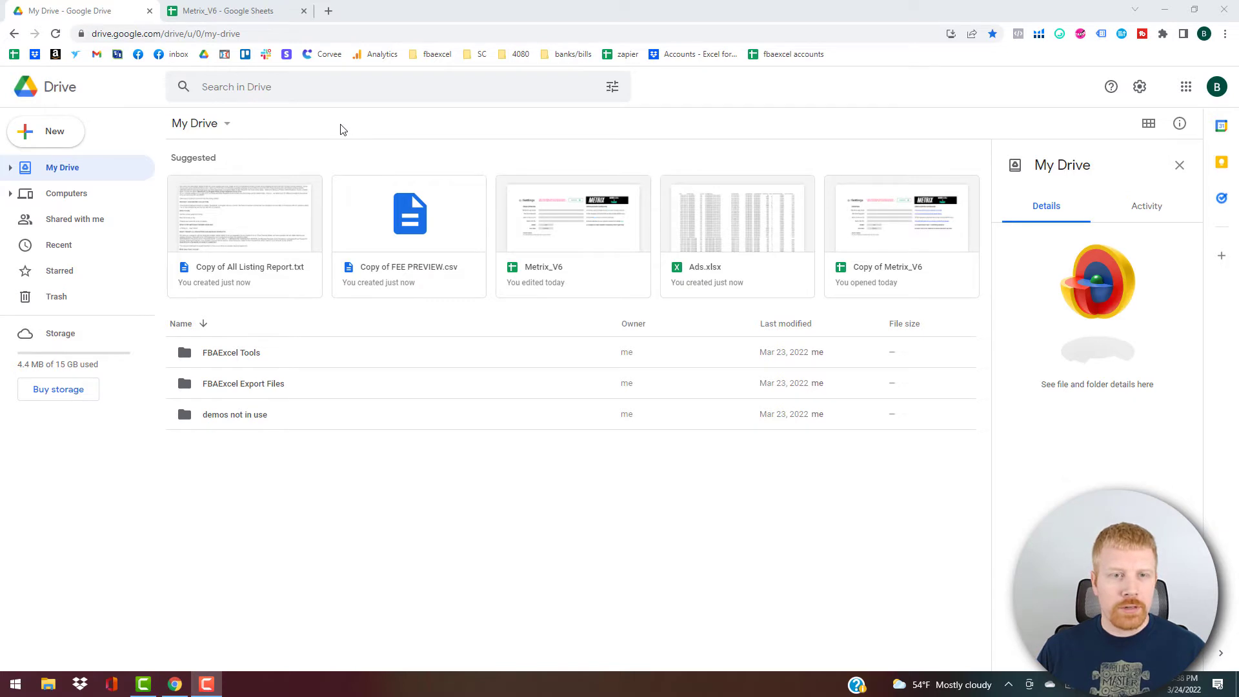
# Look over the Metrix_V6 spreadsheet's Settings sheet and its custom Metrix commands, checking back on the Drive file list
pyautogui.click(229, 11)
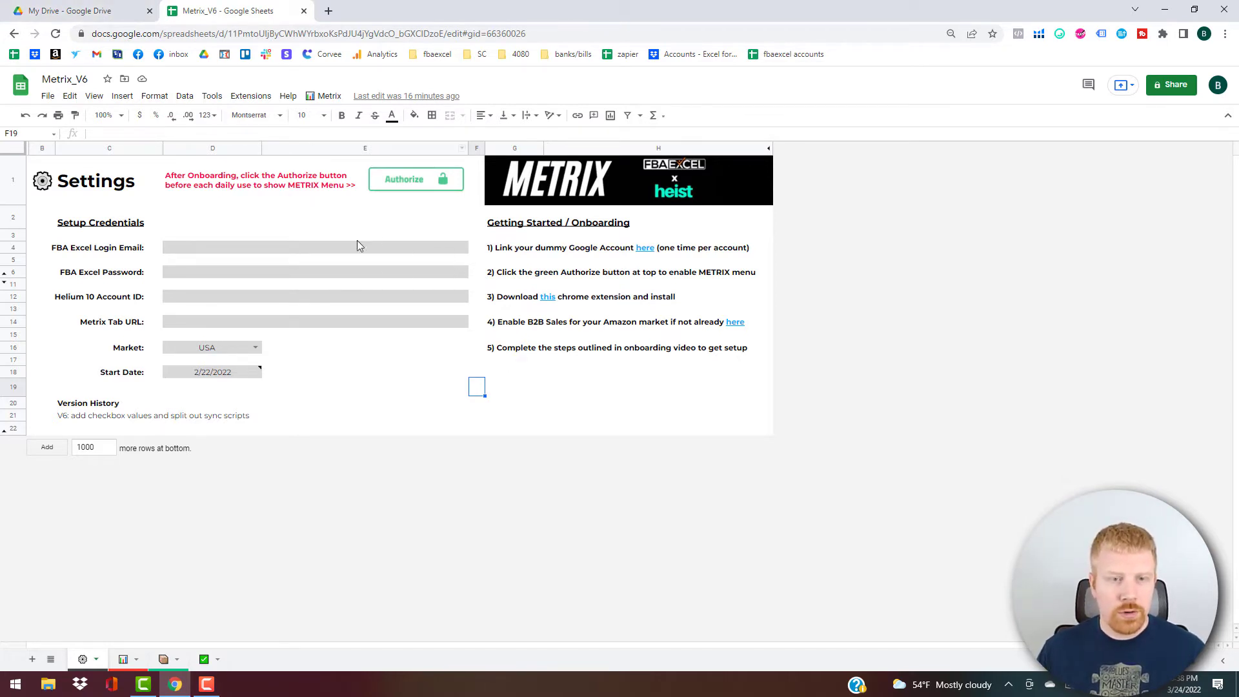
pyautogui.click(326, 97)
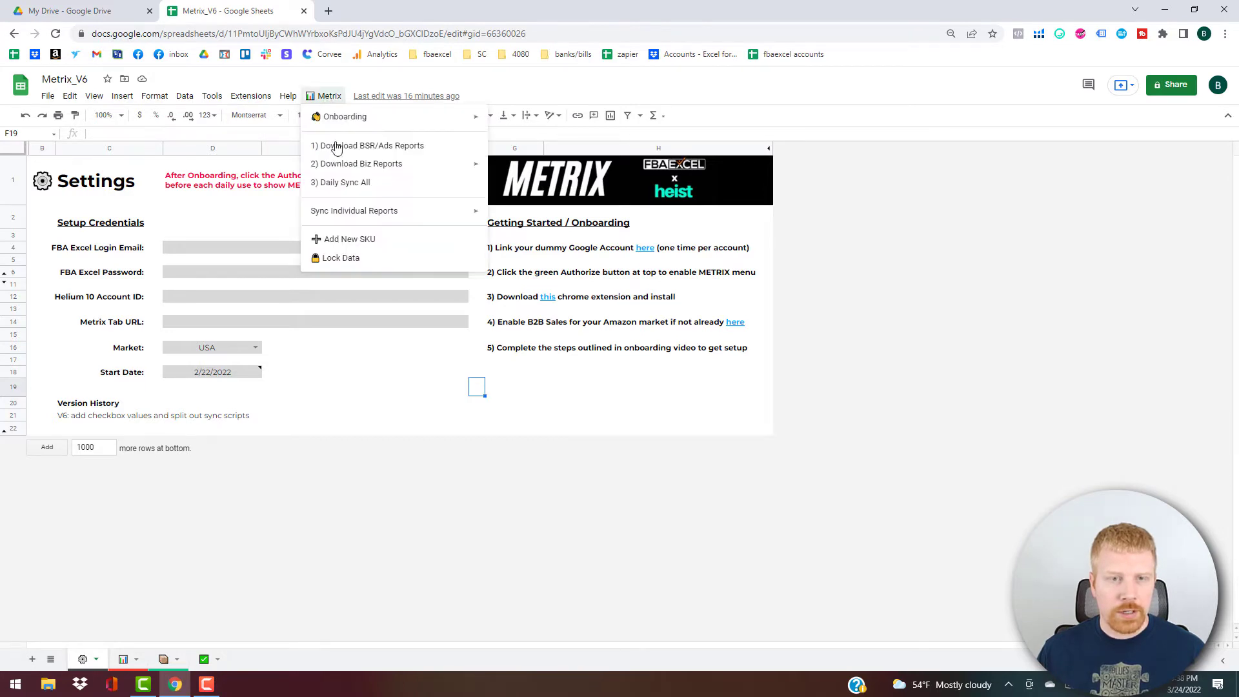
pyautogui.click(435, 385)
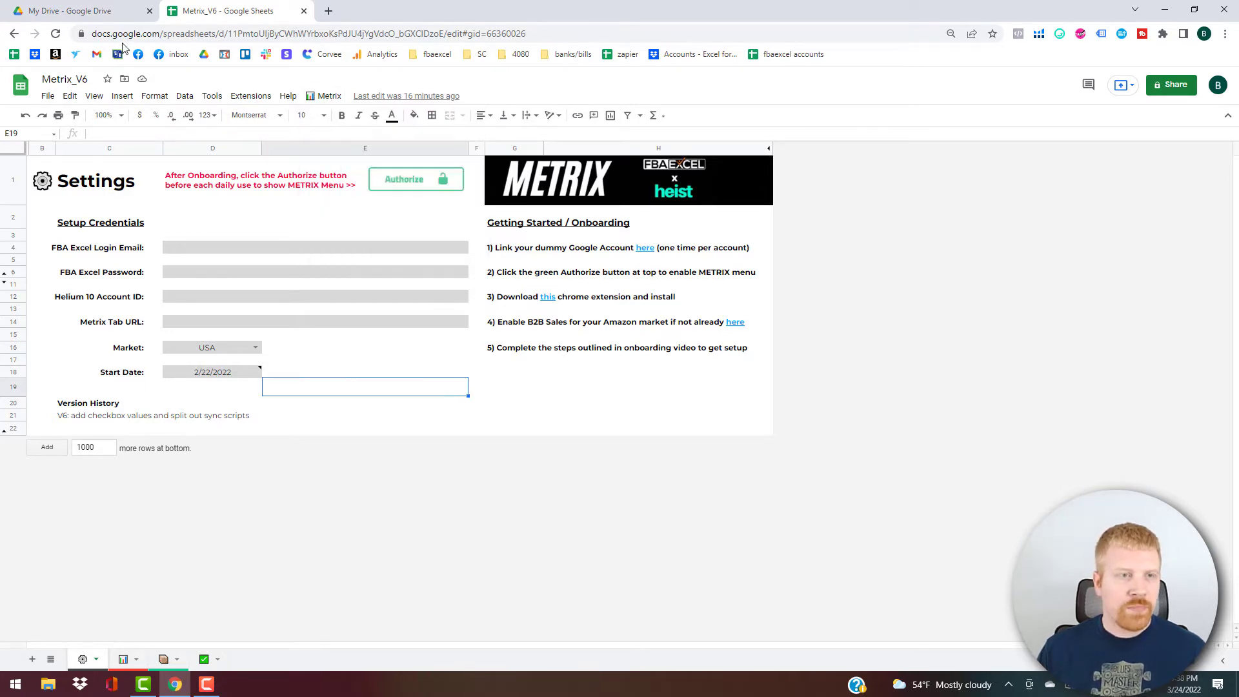
pyautogui.click(91, 11)
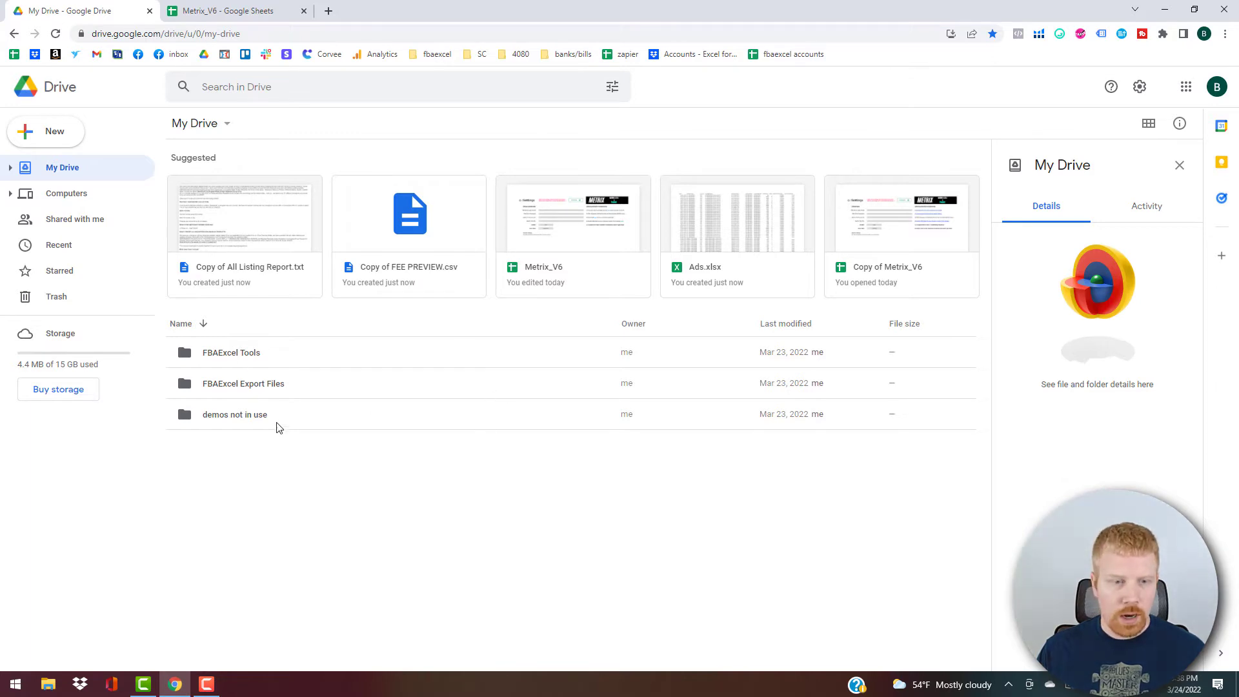
pyautogui.click(258, 11)
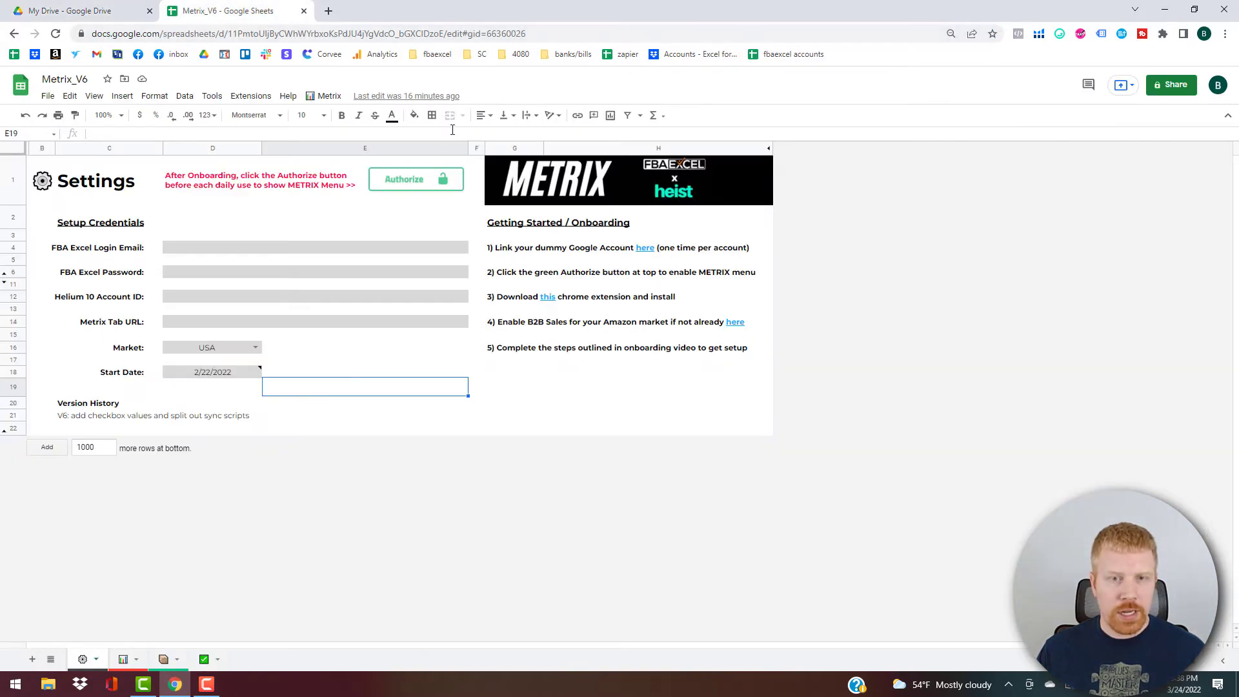
# Open the METRIX Folders folder in Google Drive, inside FBAExcel Tools > Metrix
pyautogui.click(95, 11)
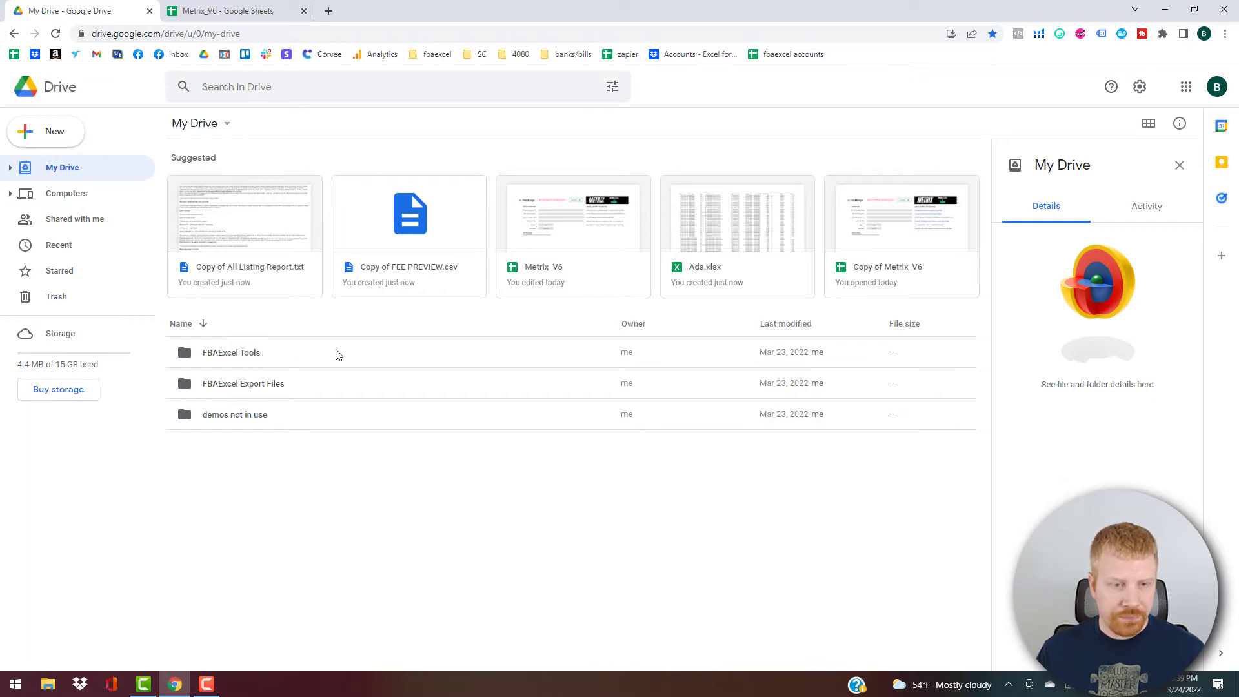
pyautogui.doubleClick(394, 342)
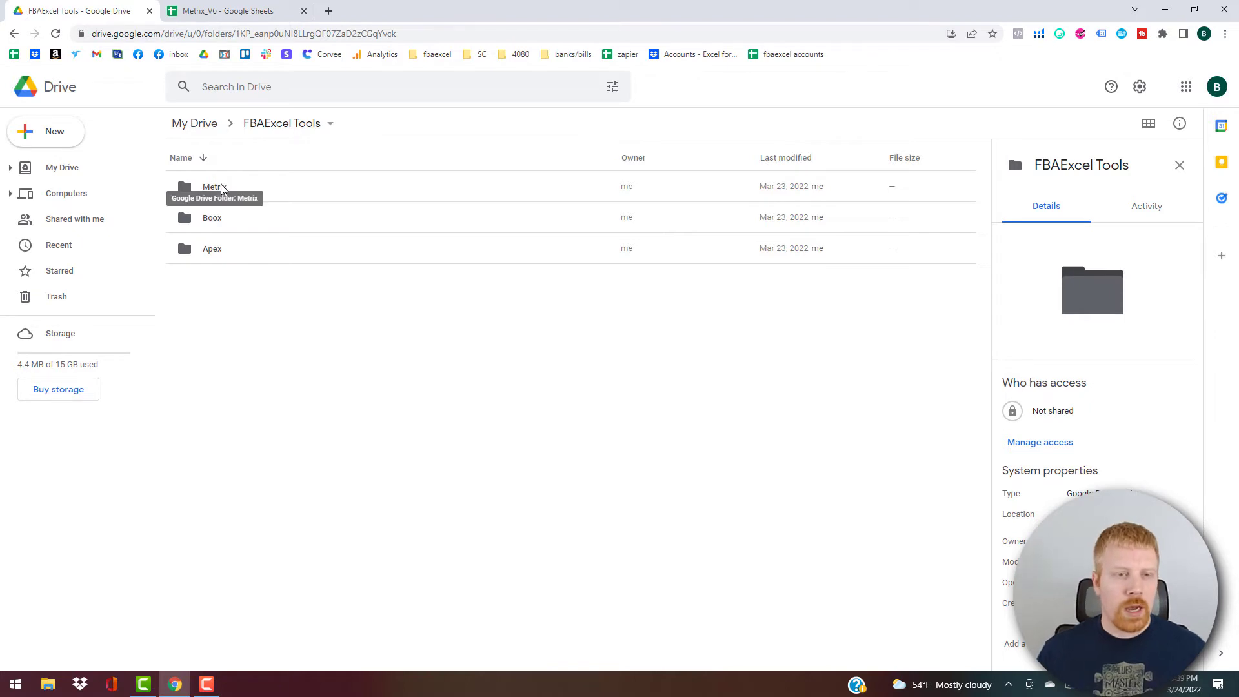
pyautogui.doubleClick(249, 199)
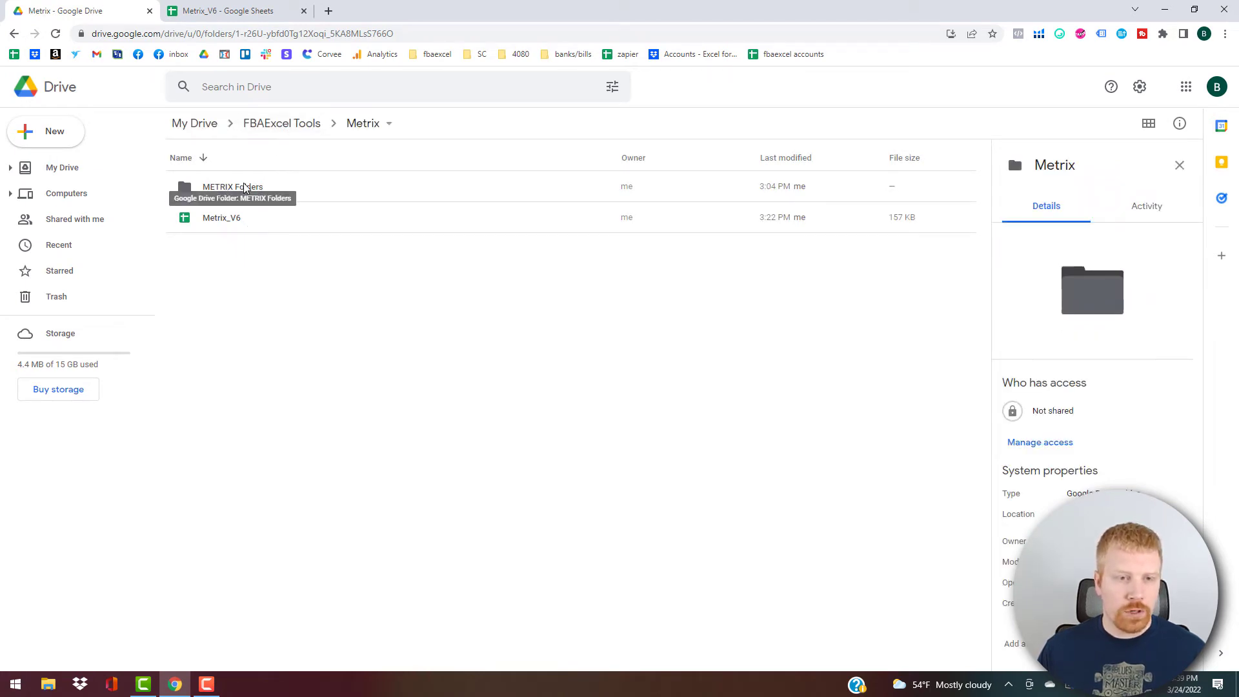
pyautogui.doubleClick(323, 188)
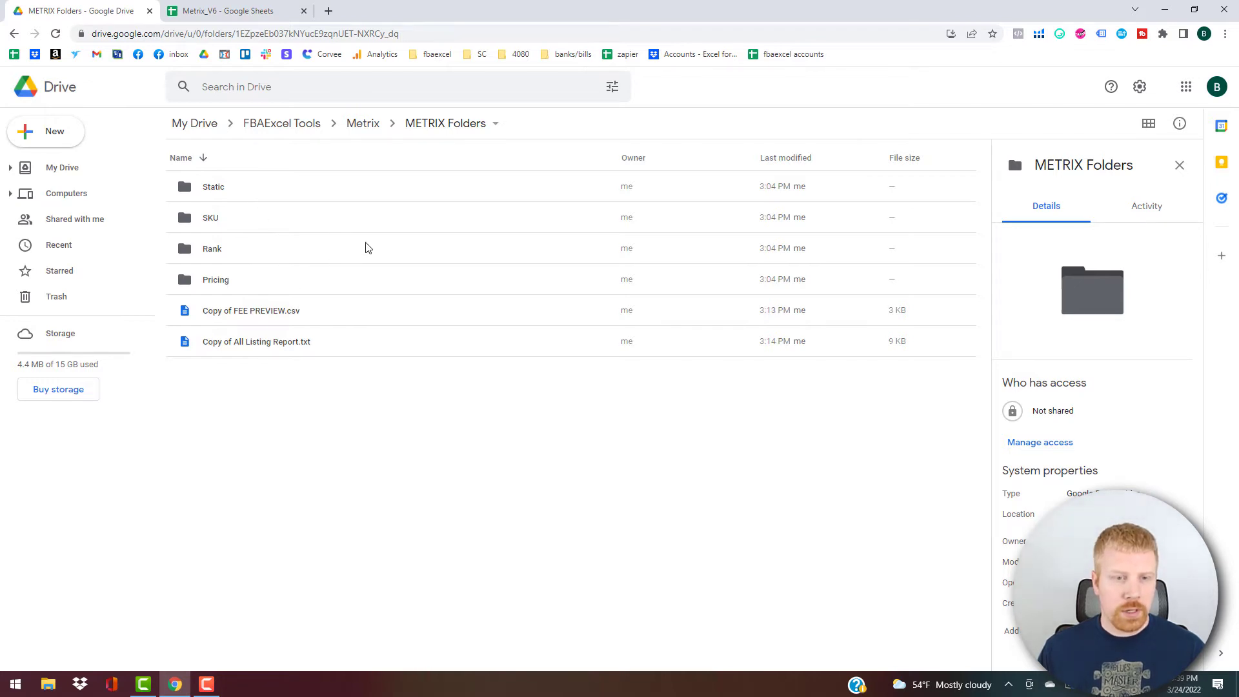
# Examine the Static, SKU and Rank report folders, opening Static and SKU to view their subfolders
pyautogui.click(249, 192)
pyautogui.click(241, 227)
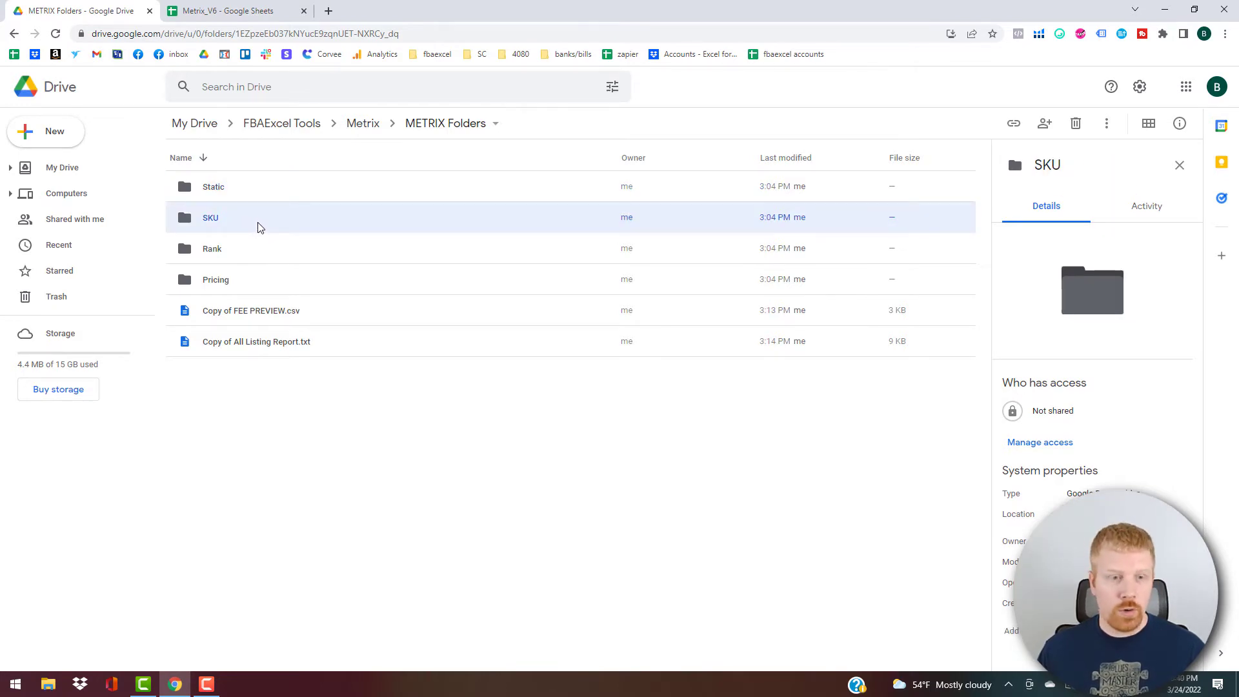
pyautogui.press('Down')
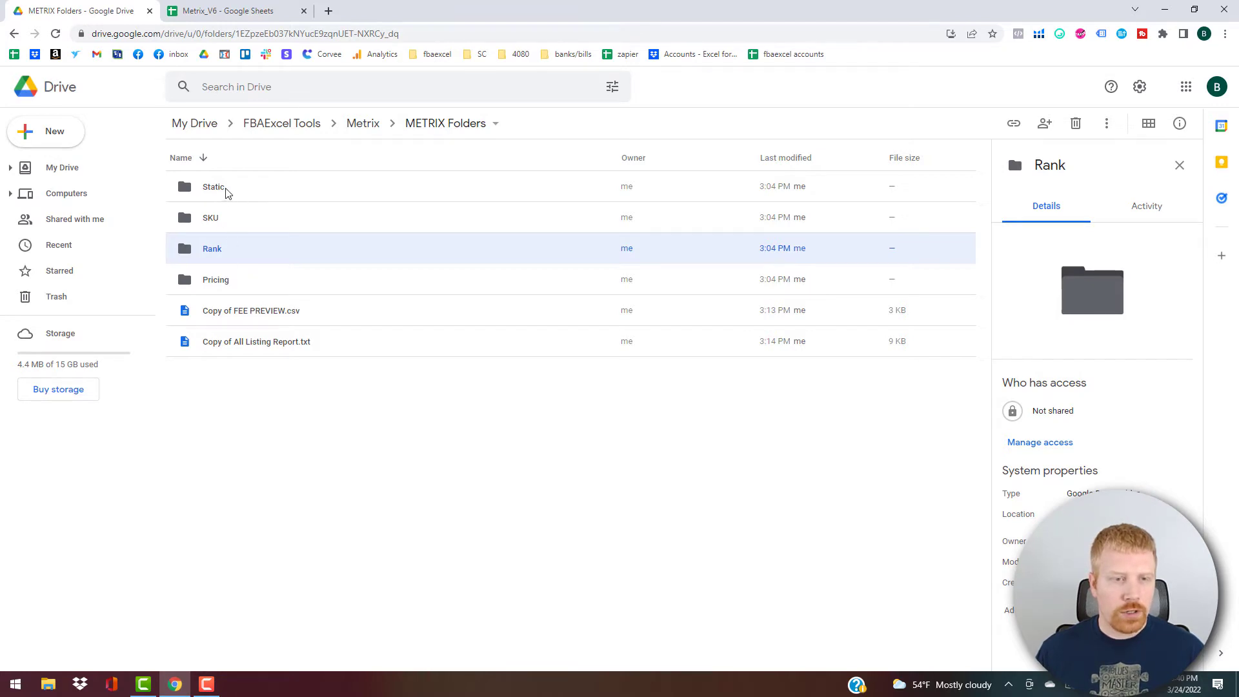
pyautogui.doubleClick(261, 187)
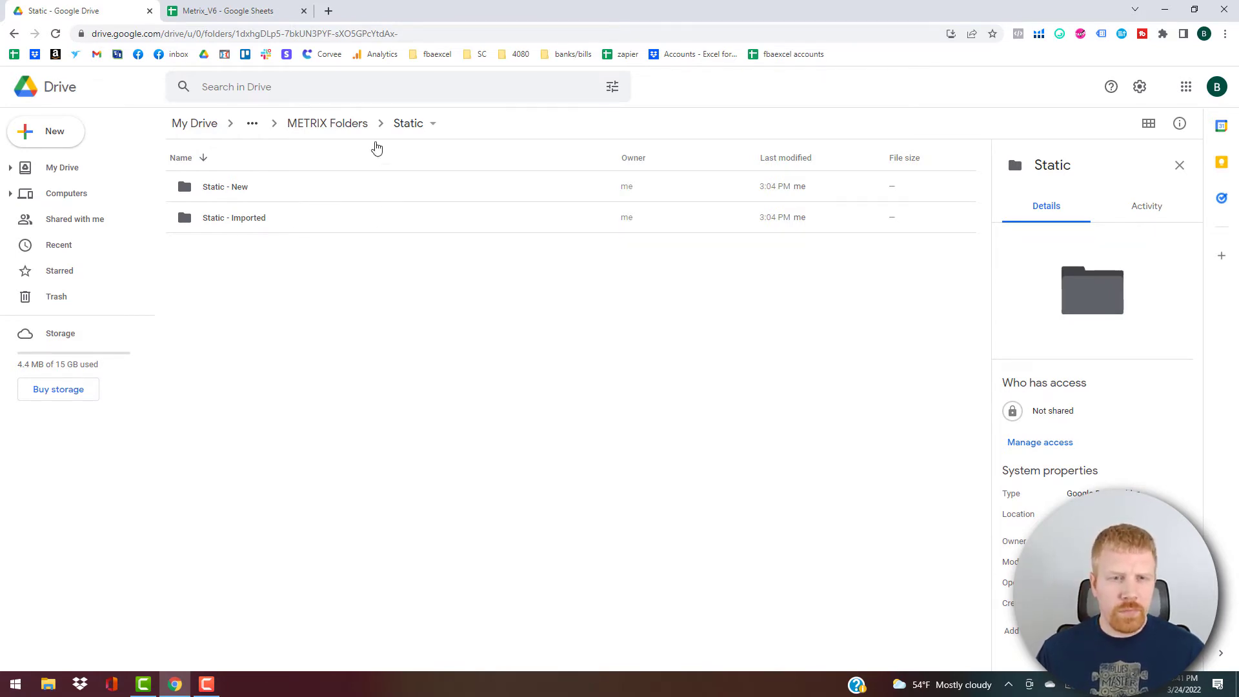
pyautogui.doubleClick(384, 175)
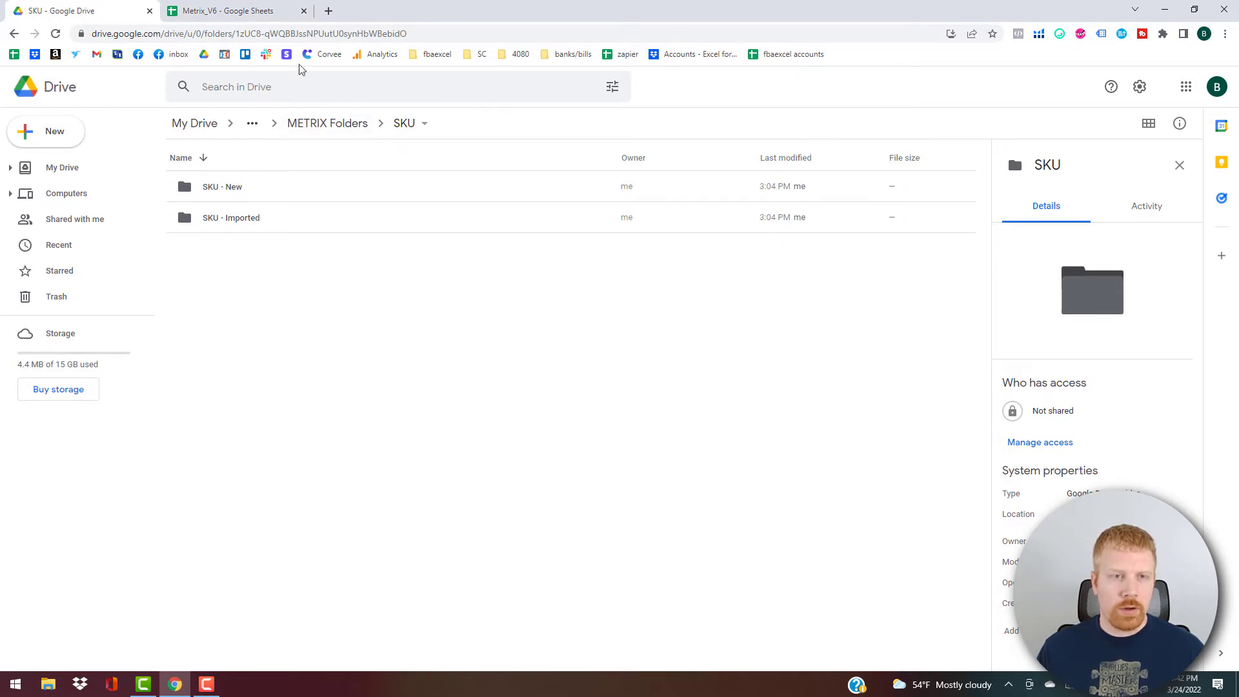
# Return to the Metrix_V6 spreadsheet and view the commands offered by its custom Metrix add-on
pyautogui.click(251, 11)
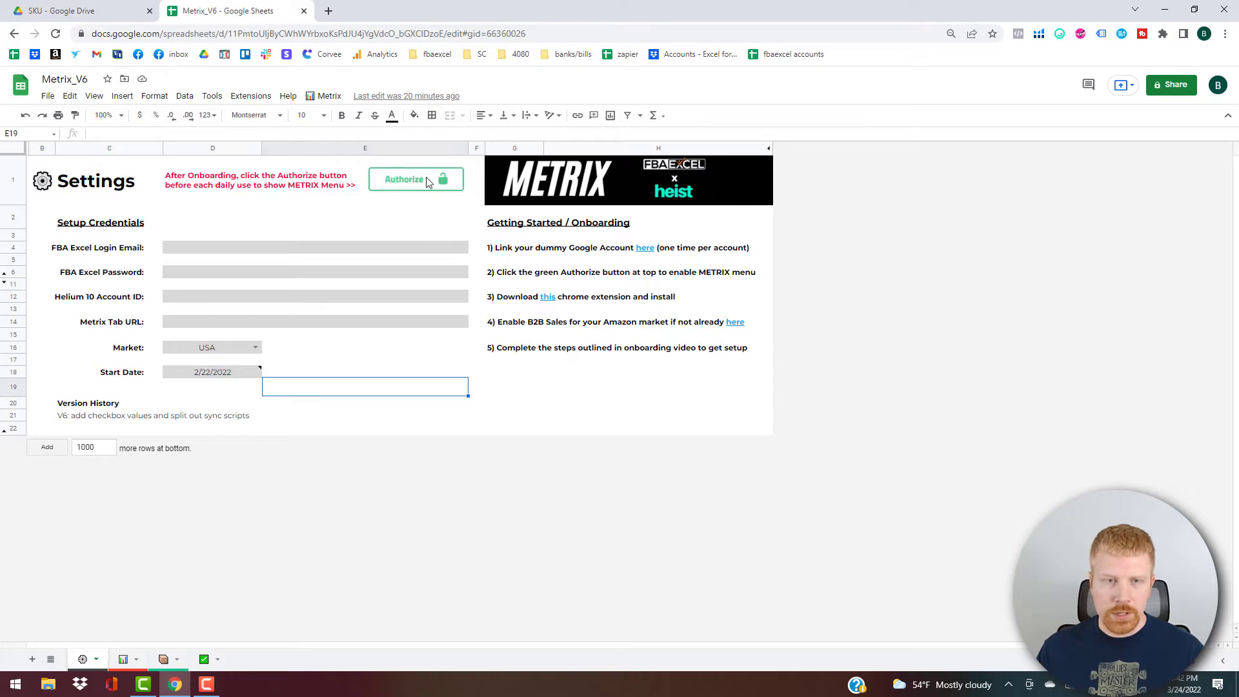
pyautogui.click(327, 99)
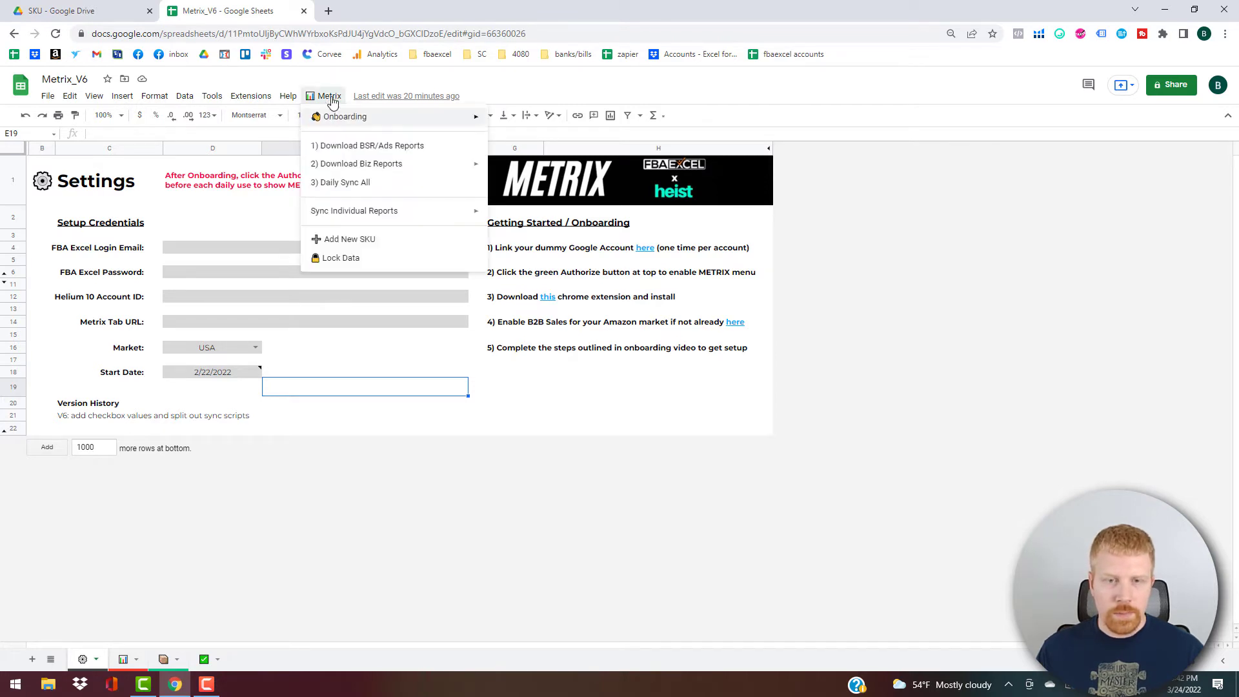
pyautogui.click(541, 405)
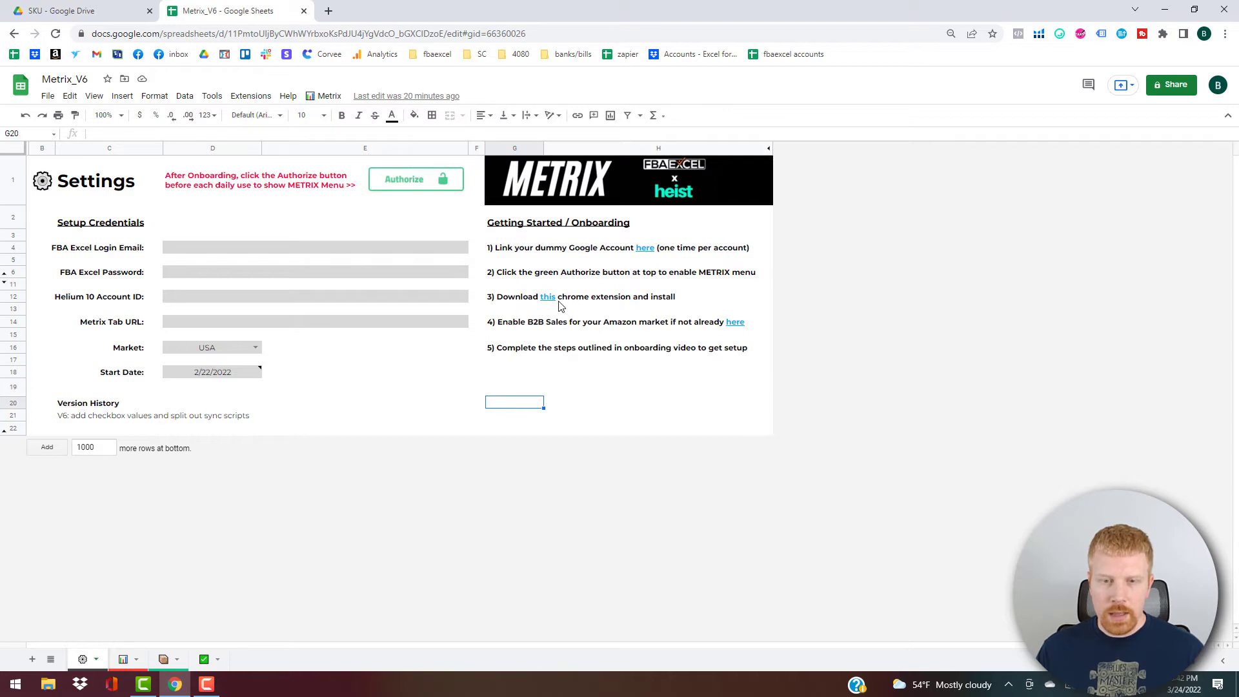
# Open the linked HTML-Table Scraper extension page from onboarding item 3, view it, and close it
pyautogui.moveTo(555, 304)
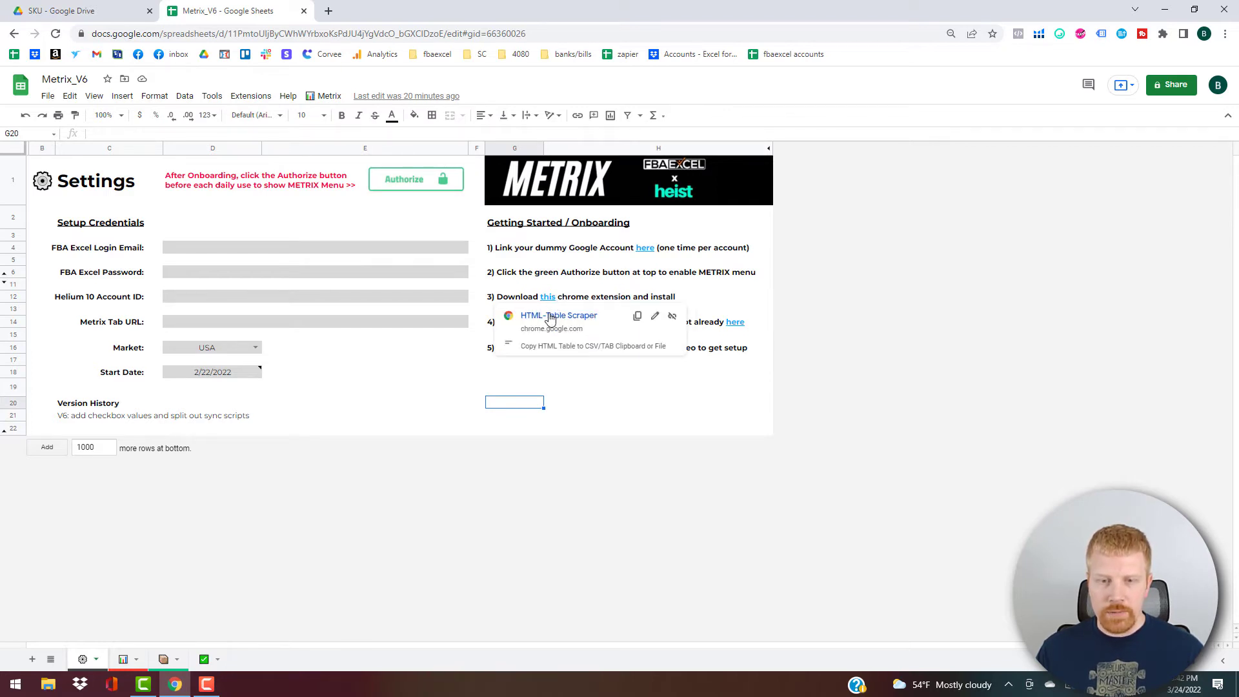
pyautogui.rightClick(550, 305)
pyautogui.click(594, 324)
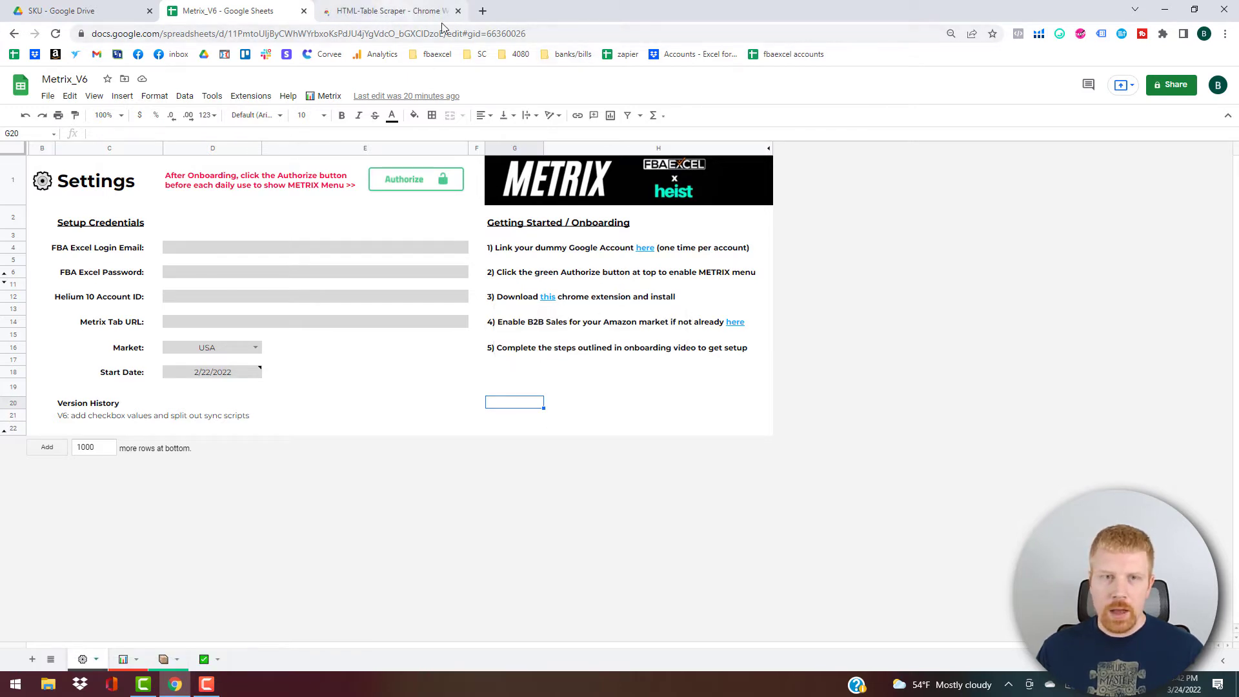
pyautogui.click(426, 10)
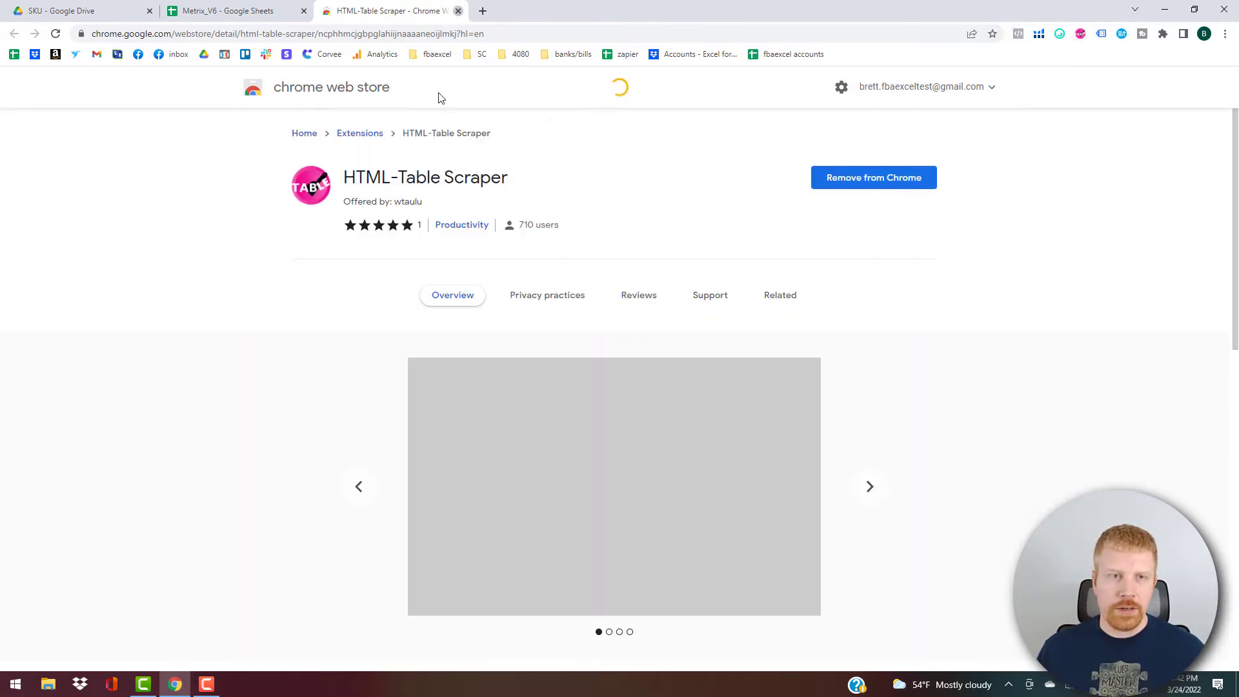
pyautogui.hotkey('ctrl', 'w')
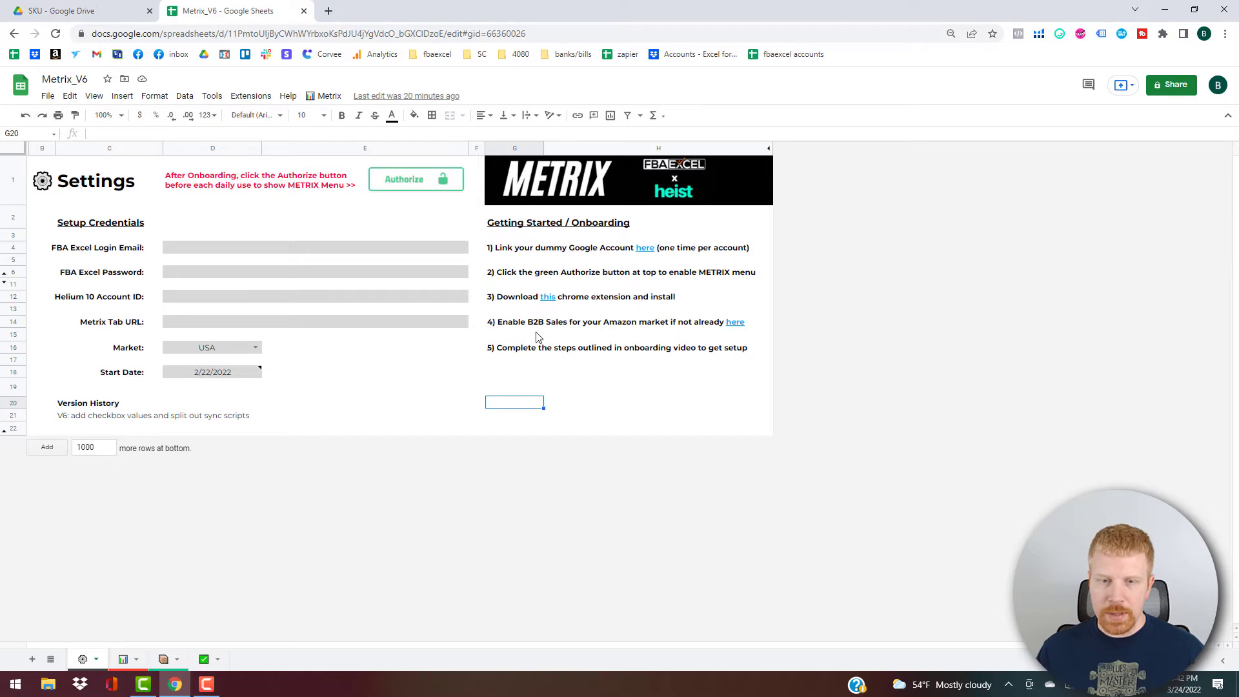
# Open the Seller Central link for enabling B2B sales from onboarding item 4 in a new browser tab
pyautogui.moveTo(521, 327)
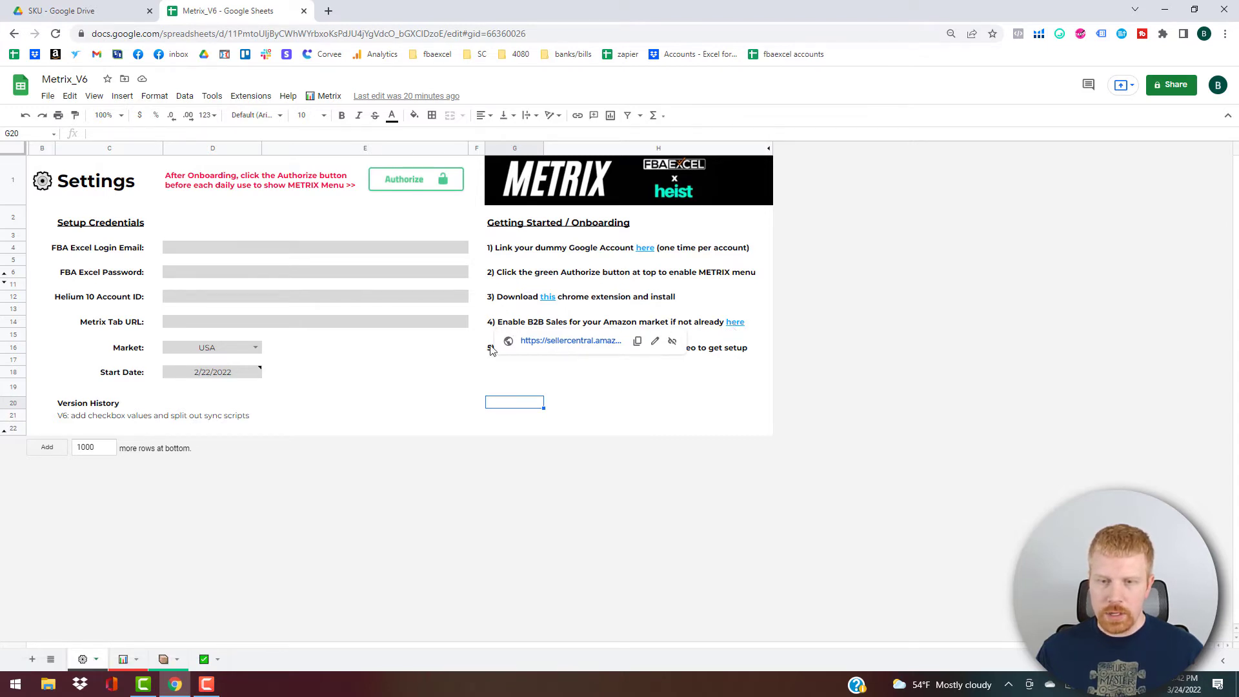
pyautogui.rightClick(553, 340)
pyautogui.click(582, 347)
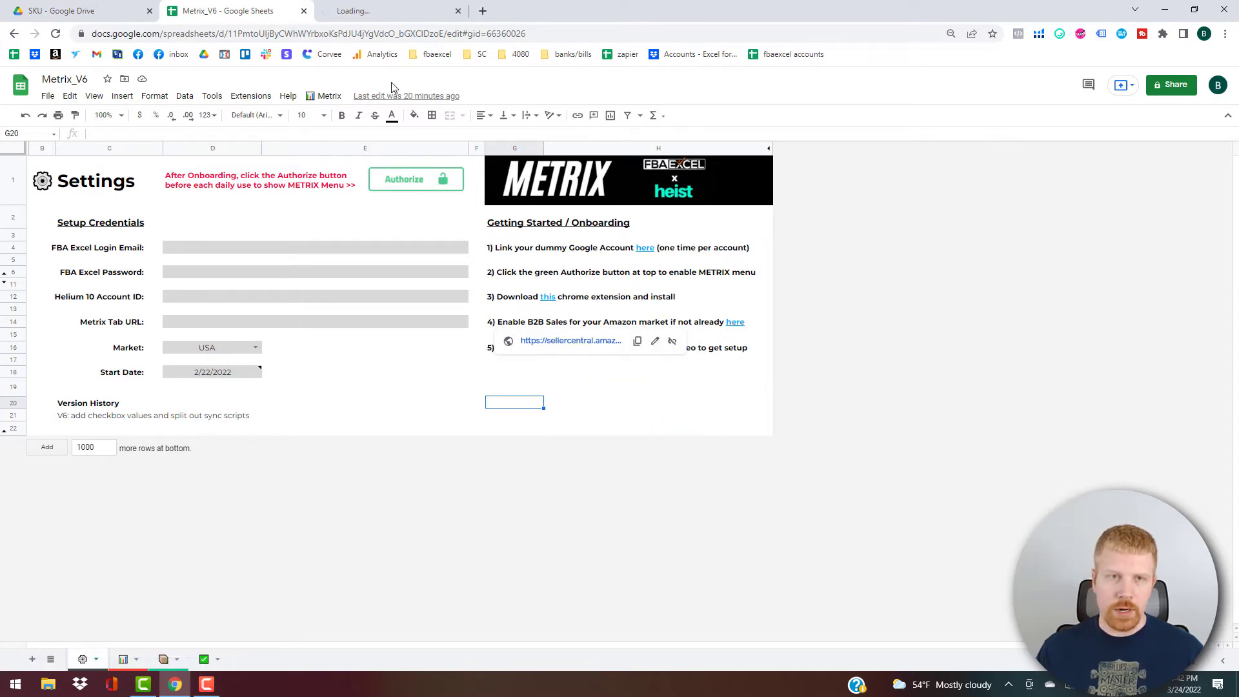
pyautogui.click(372, 14)
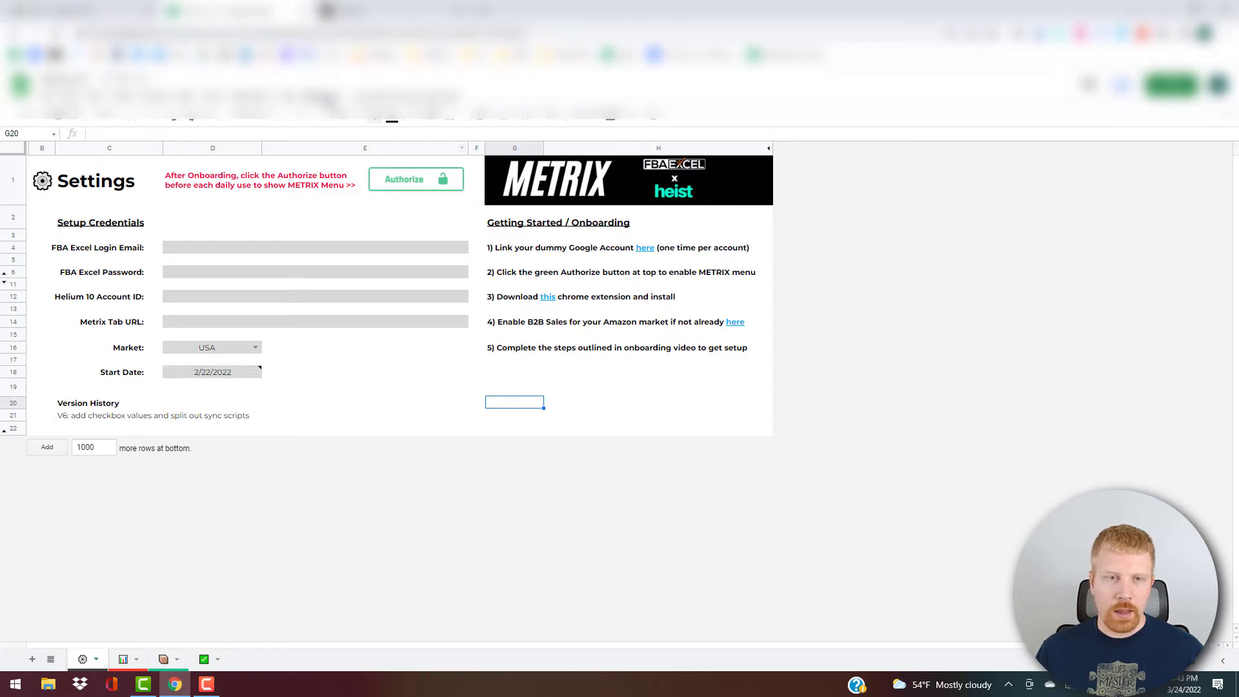
# Review the numbered onboarding commands of the Metrix add-on, including the business report downloads and report syncing
pyautogui.click(326, 98)
pyautogui.moveTo(354, 122)
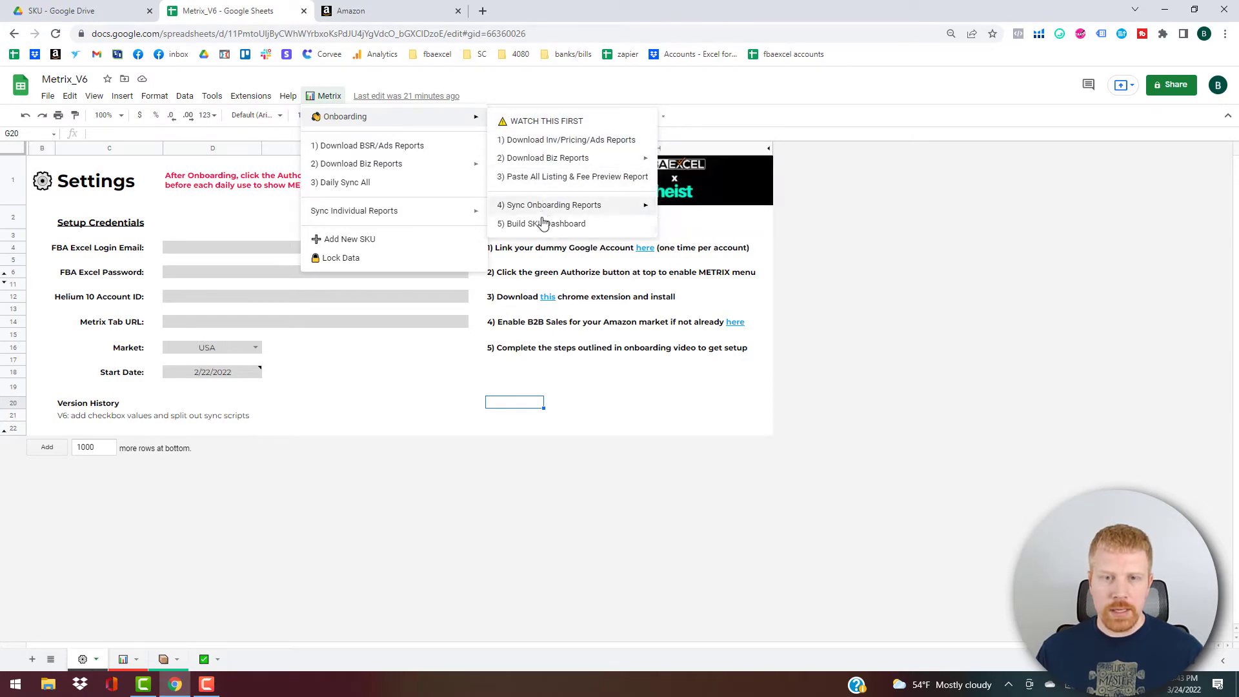
pyautogui.moveTo(568, 158)
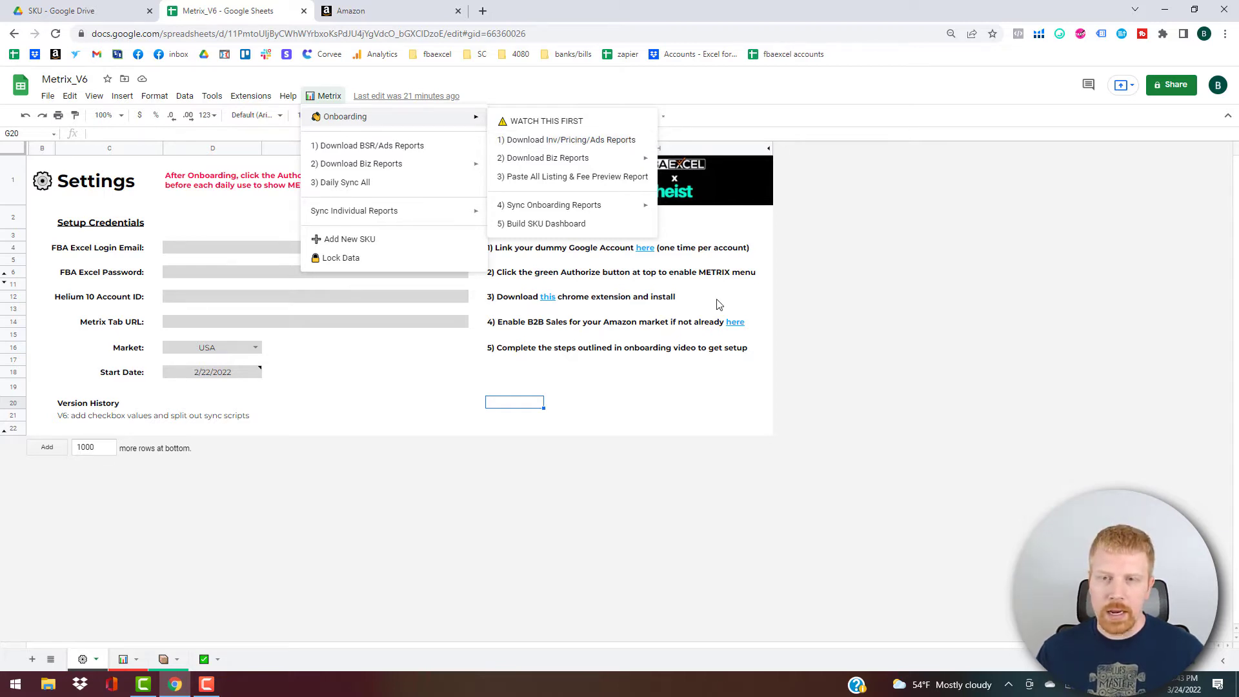
pyautogui.click(720, 371)
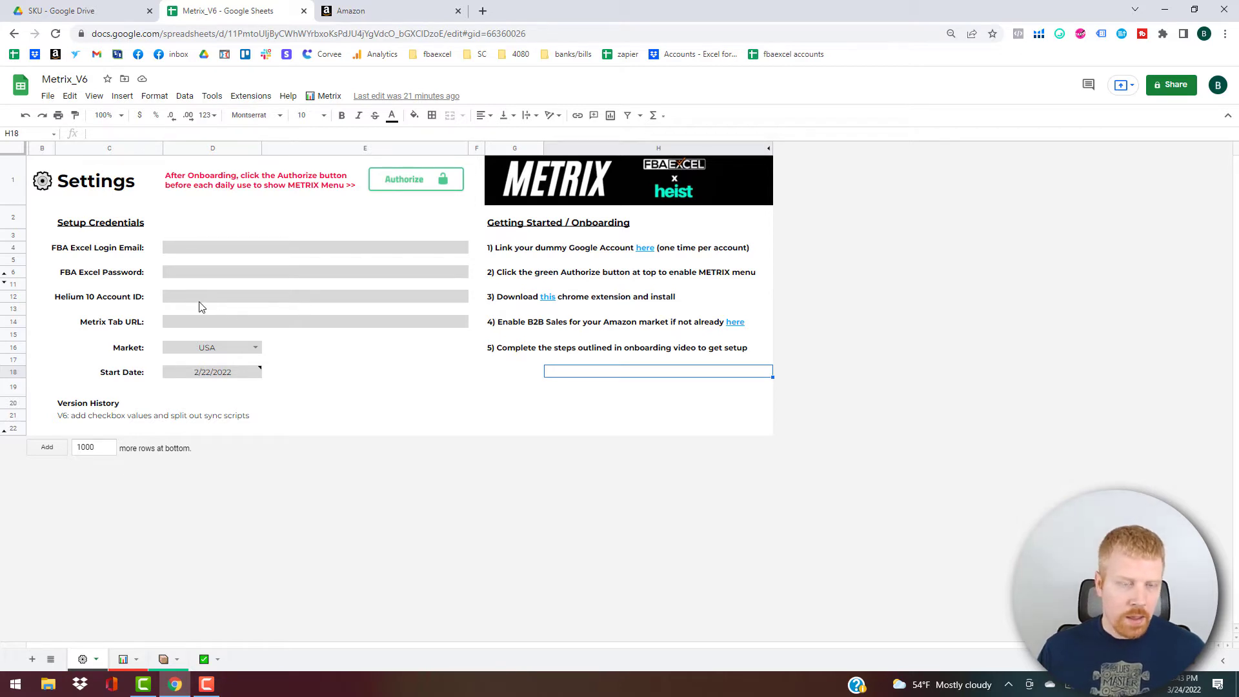
# Copy the Metrix Dashboard sheet's full URL into the Metrix Tab URL field on the Settings sheet
pyautogui.click(245, 299)
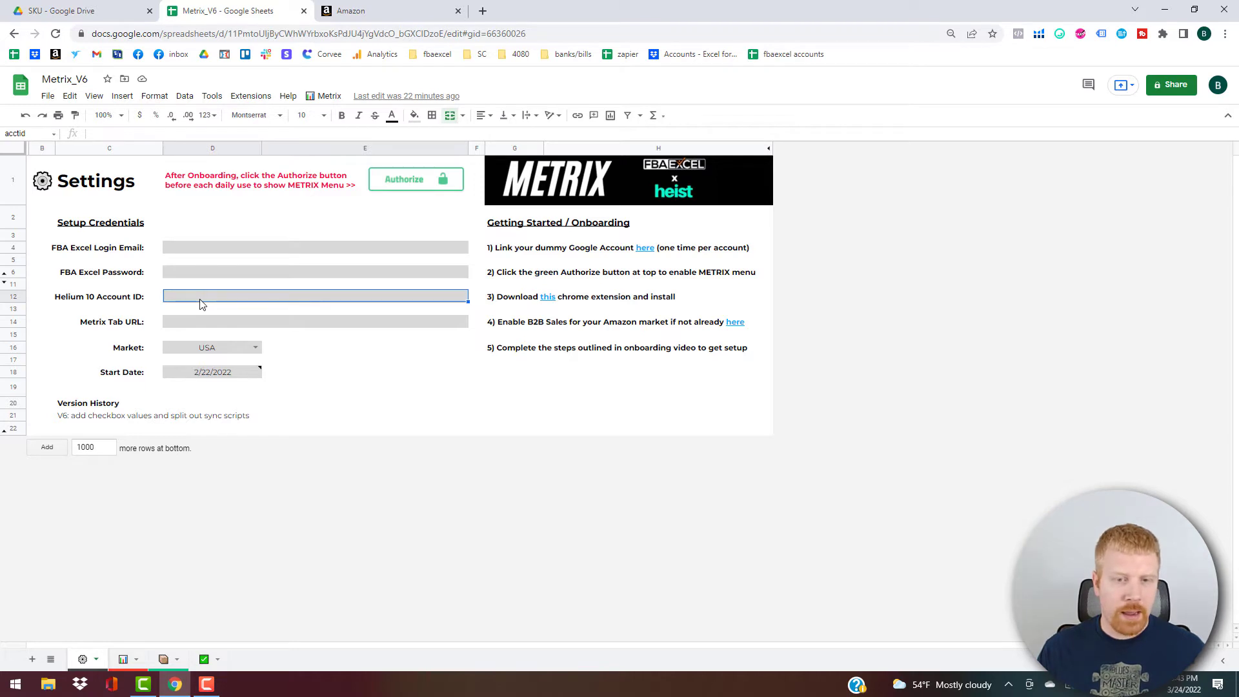
pyautogui.click(184, 324)
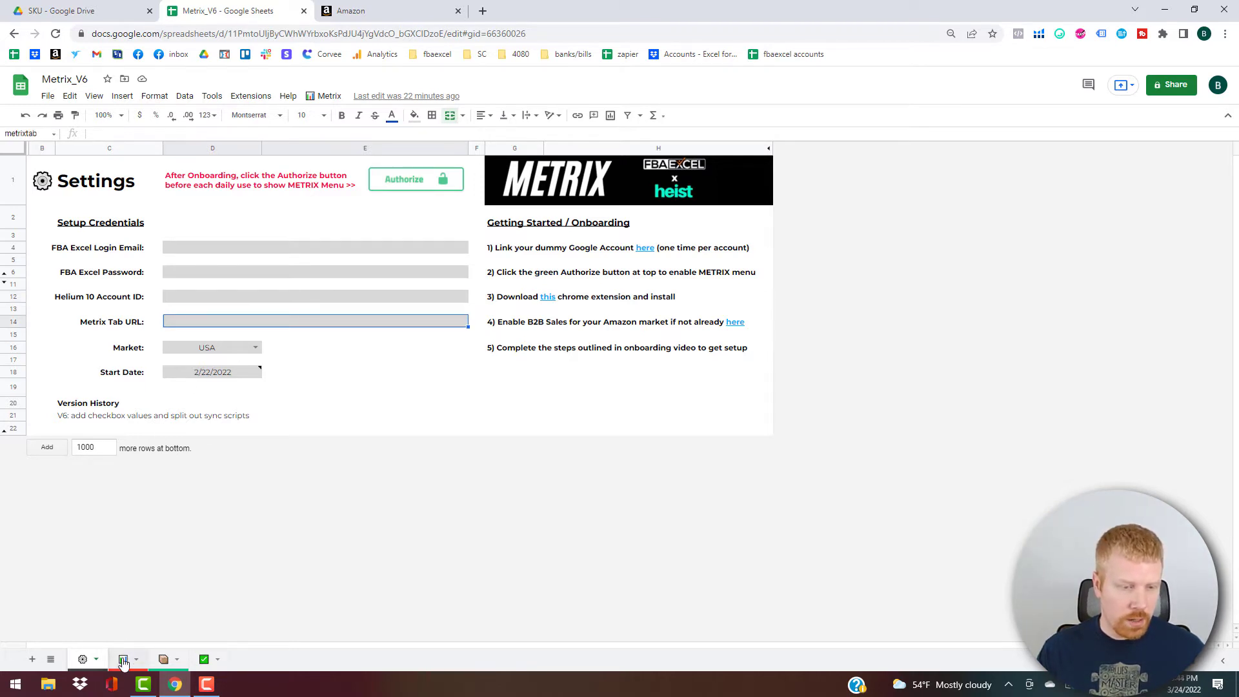
pyautogui.click(175, 657)
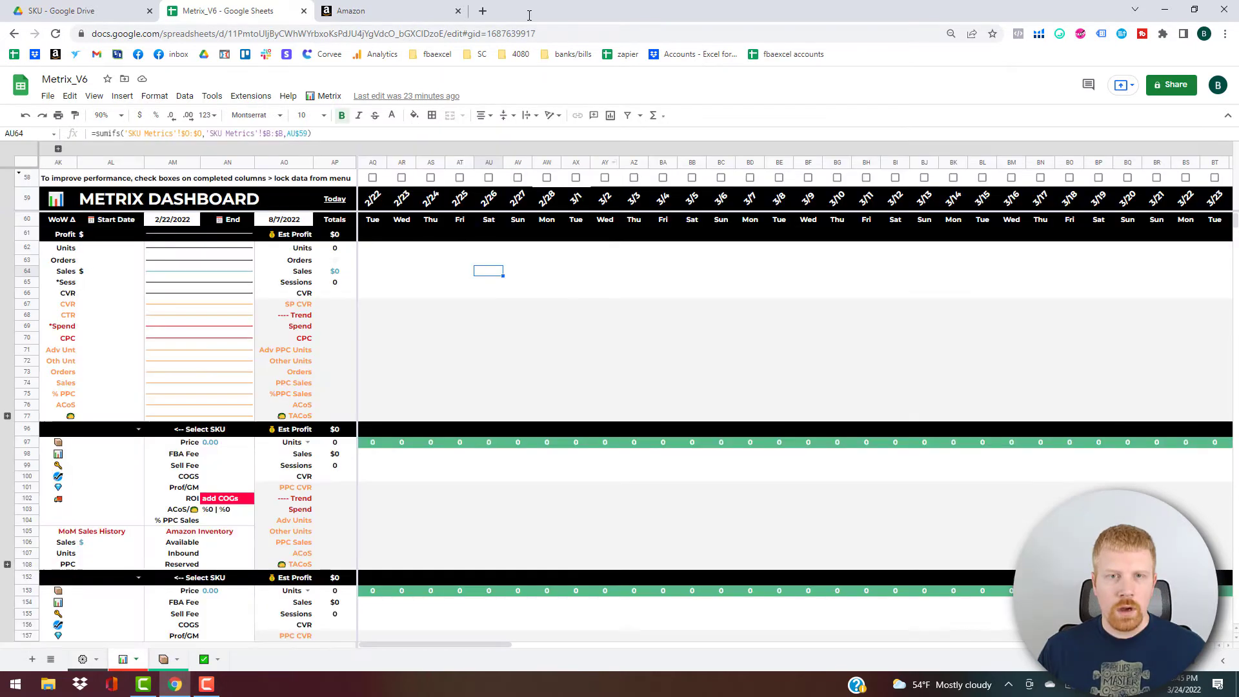
pyautogui.click(553, 34)
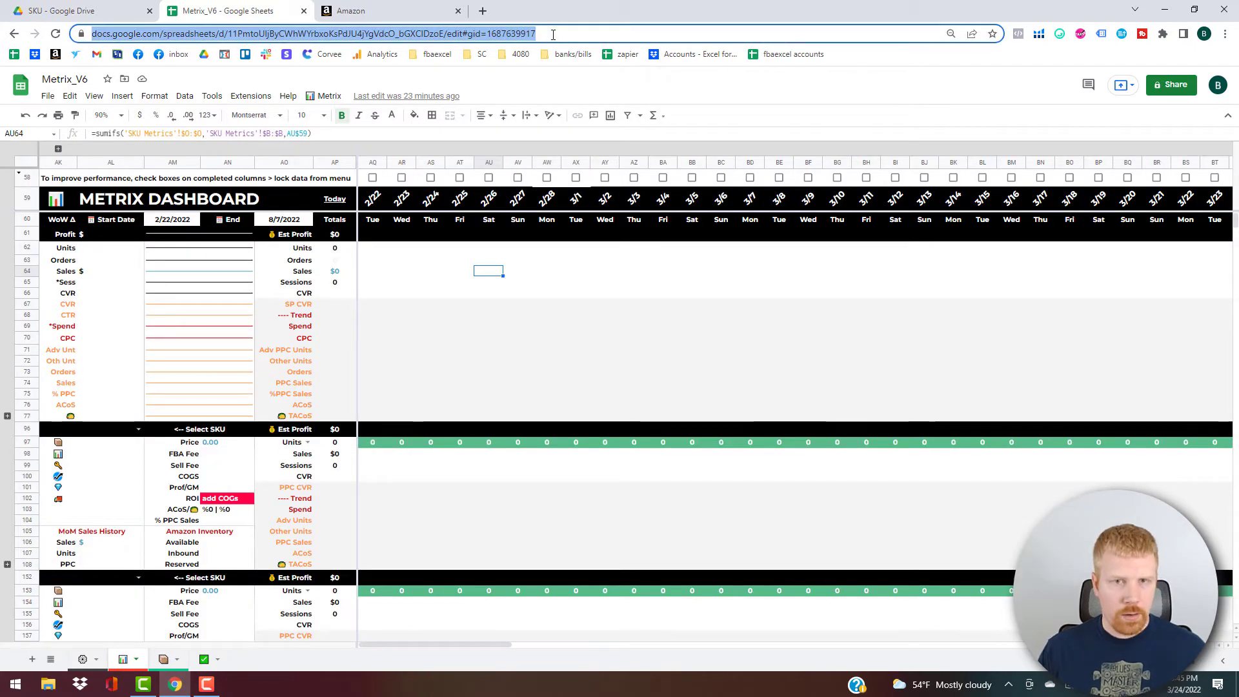
pyautogui.moveTo(552, 34); pyautogui.dragTo(95, 42)
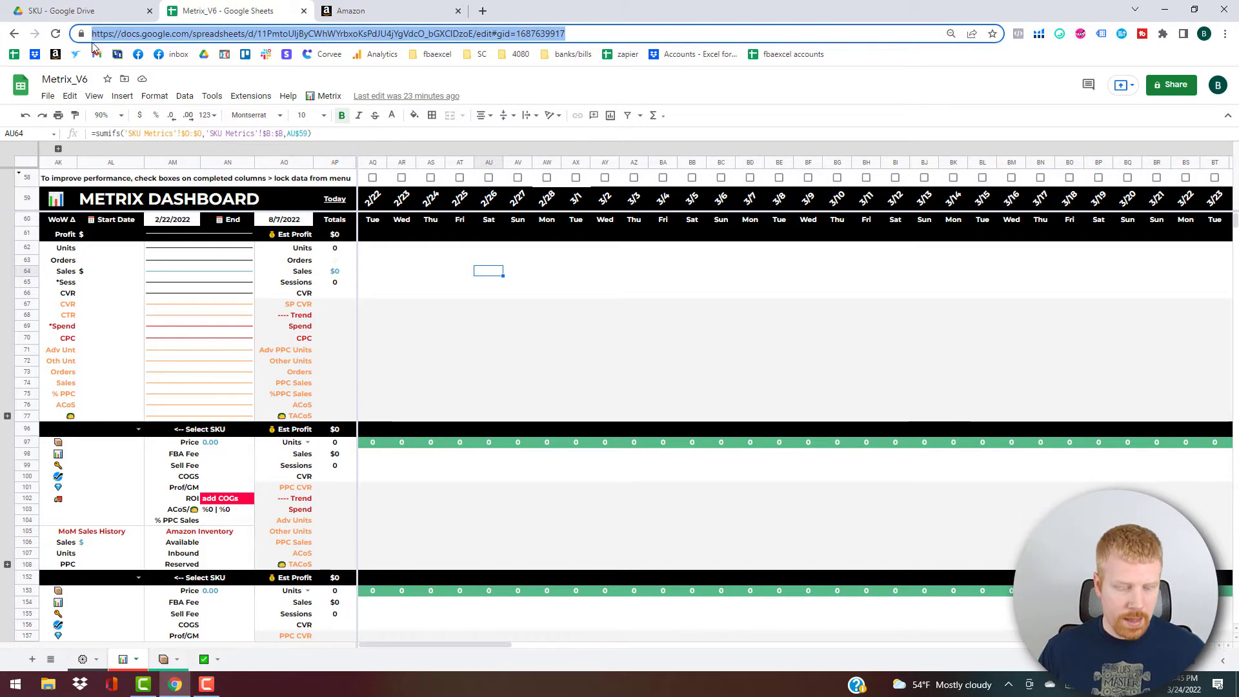
pyautogui.click(78, 662)
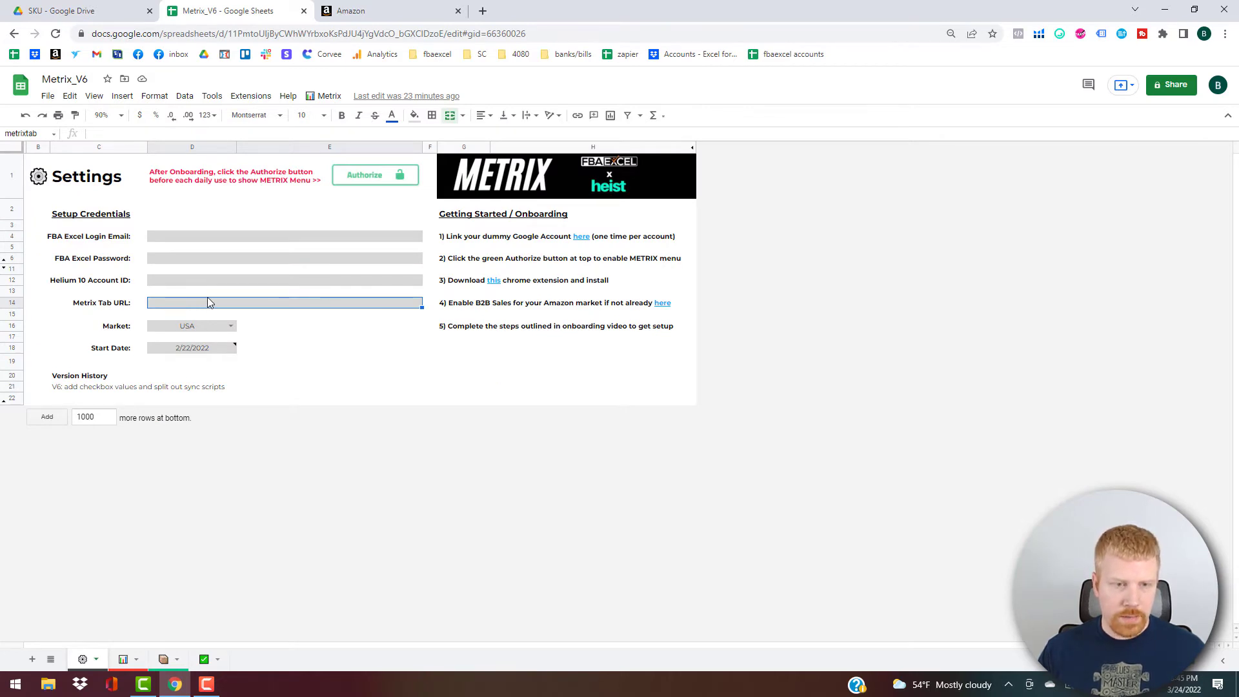
pyautogui.hotkey('ctrl', 'v')
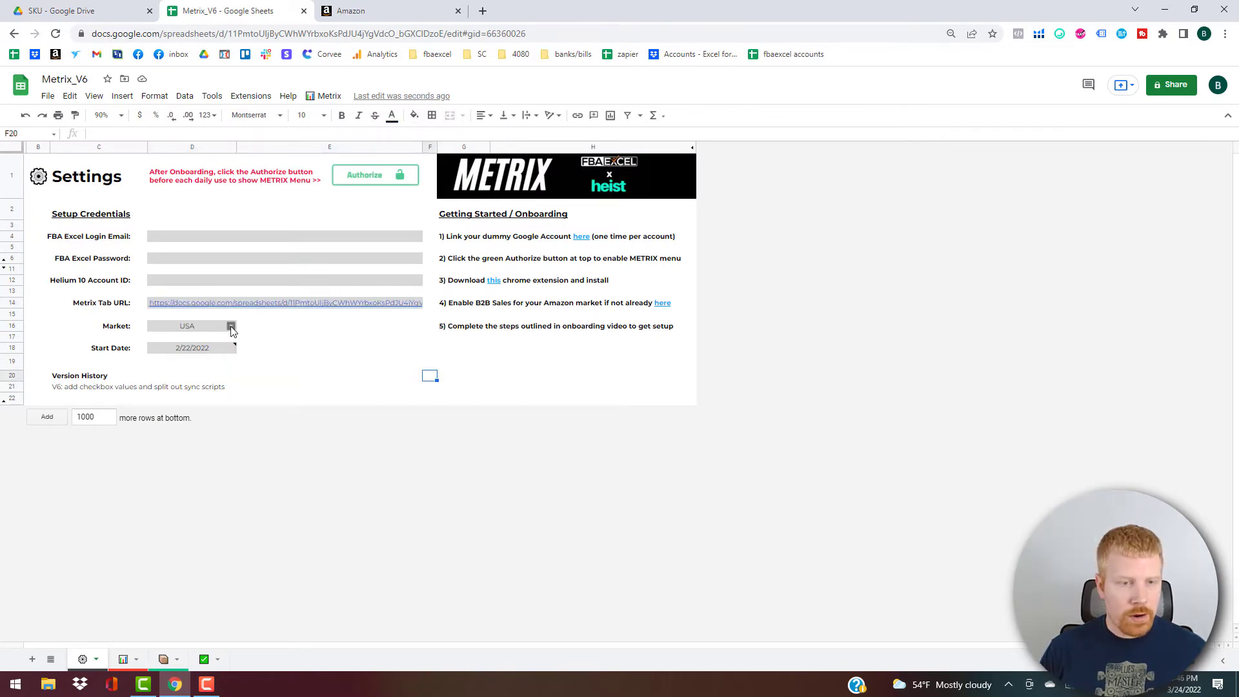
# View the available marketplace choices for the Market setting
pyautogui.click(231, 327)
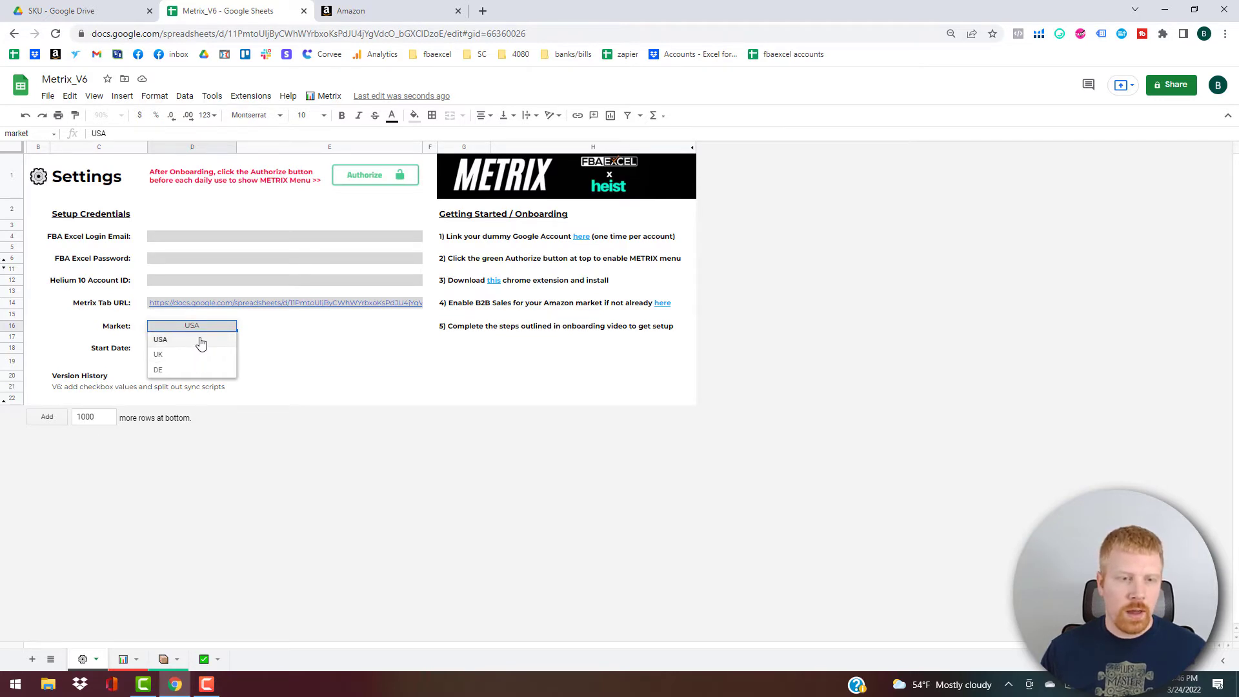
pyautogui.click(291, 339)
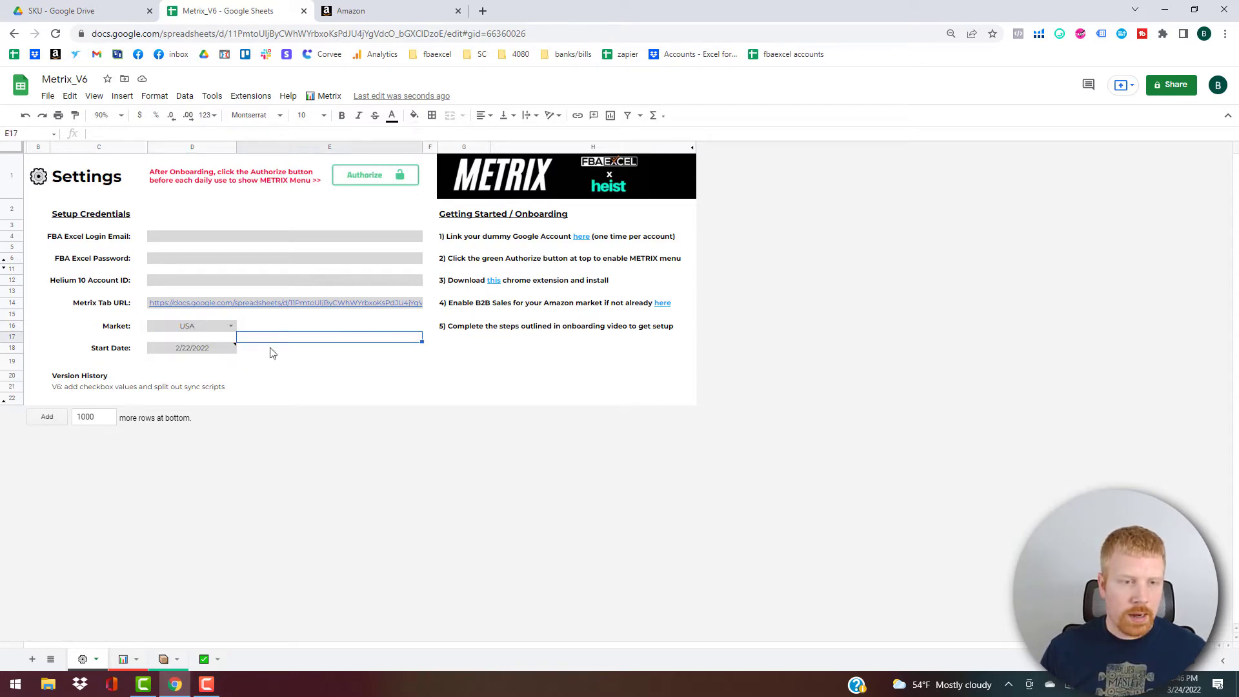
# Set the Start Date on the Settings sheet to 2/6/22
pyautogui.moveTo(202, 352)
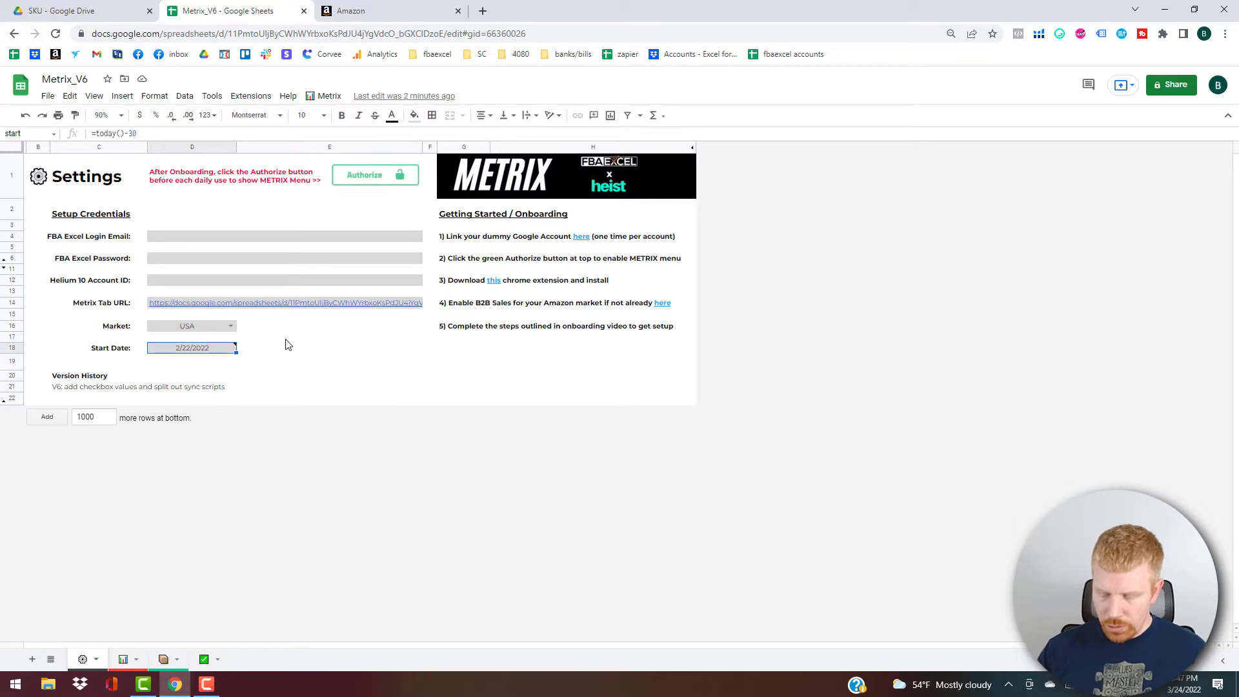
pyautogui.write('2/')
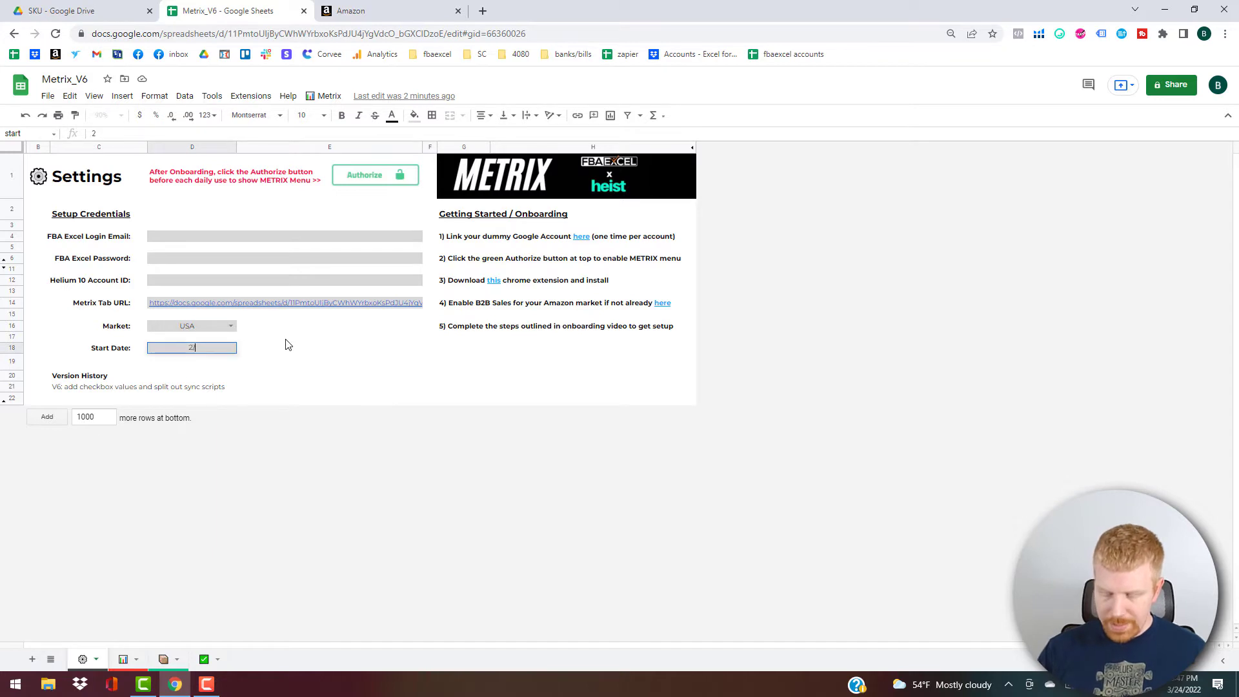
pyautogui.write('6/22')
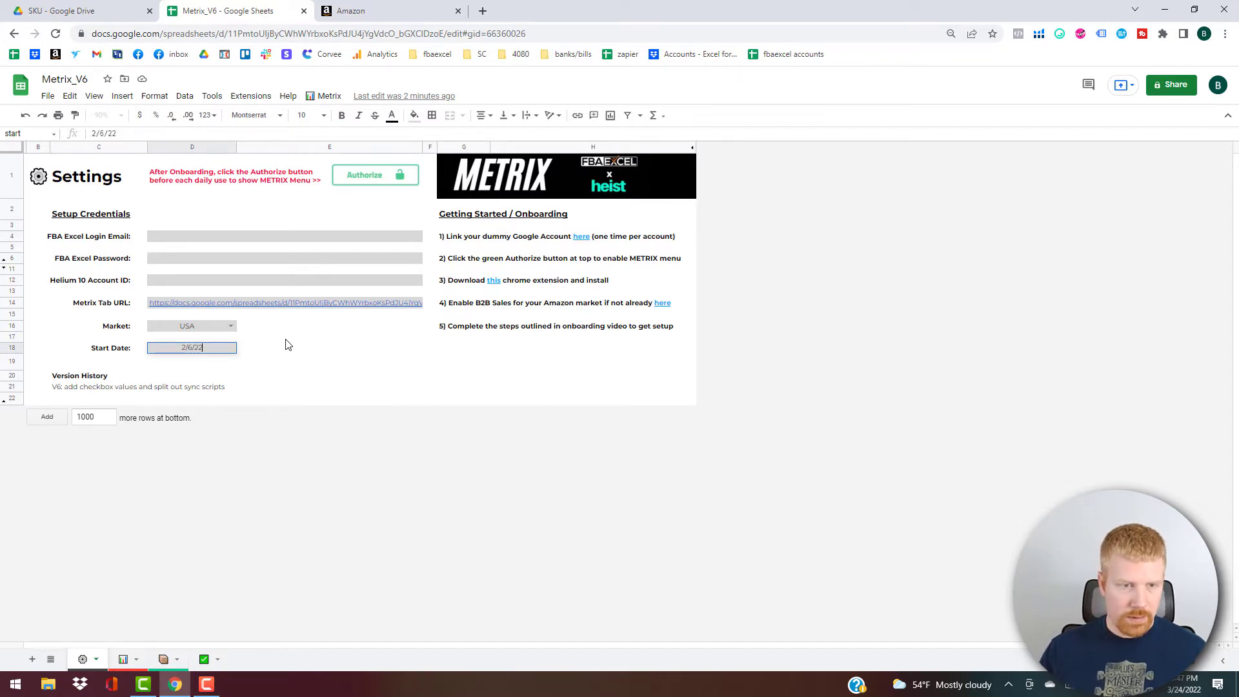
pyautogui.press('Return')
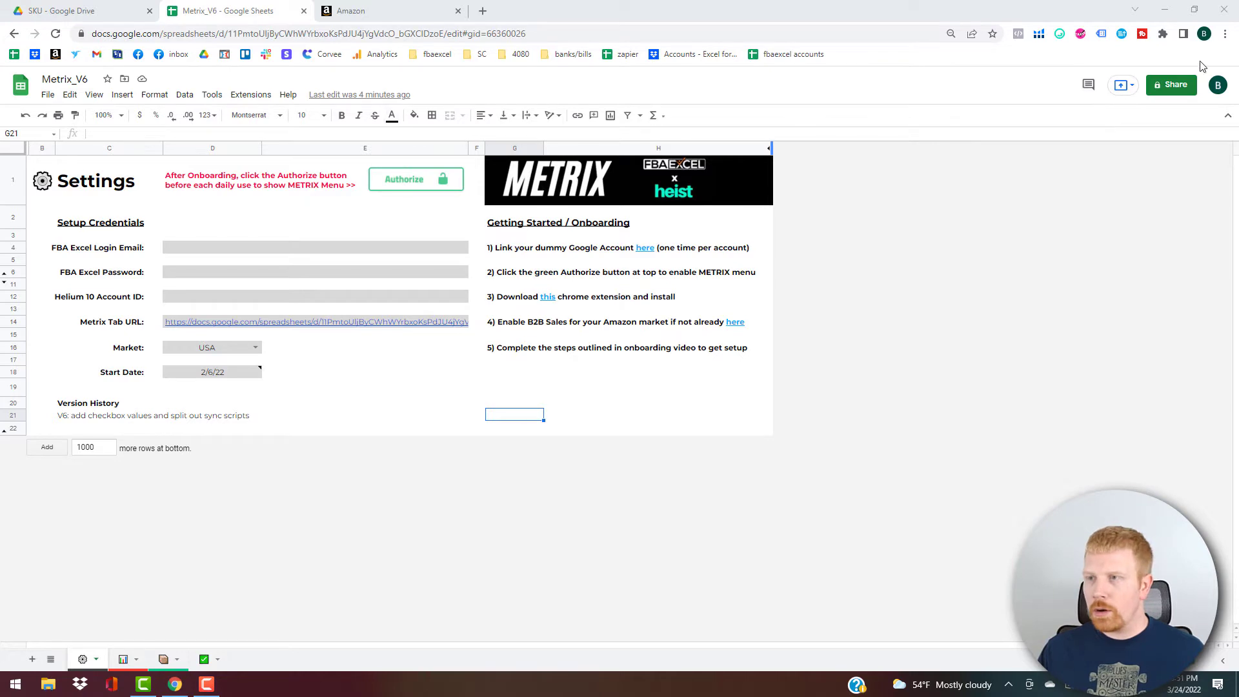
# Check in Chrome's Downloads settings whether the browser asks where to save each file before downloading, and close the settings page
pyautogui.click(1224, 36)
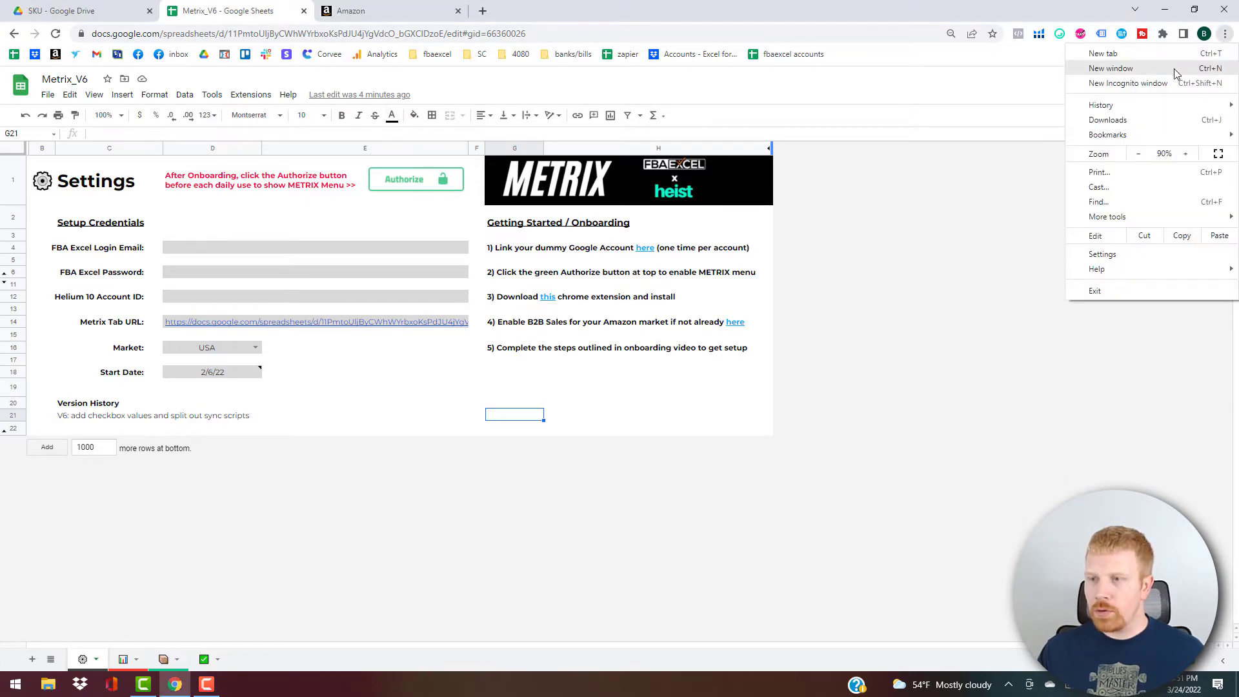
pyautogui.click(1103, 254)
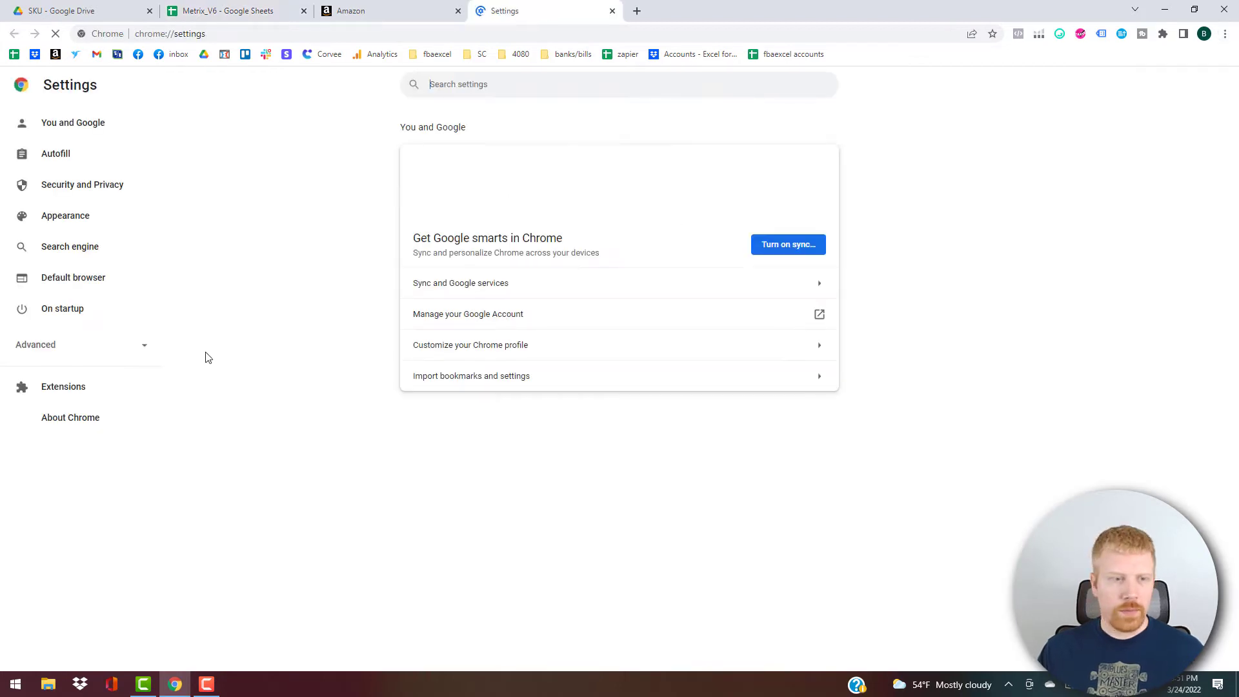
pyautogui.click(149, 348)
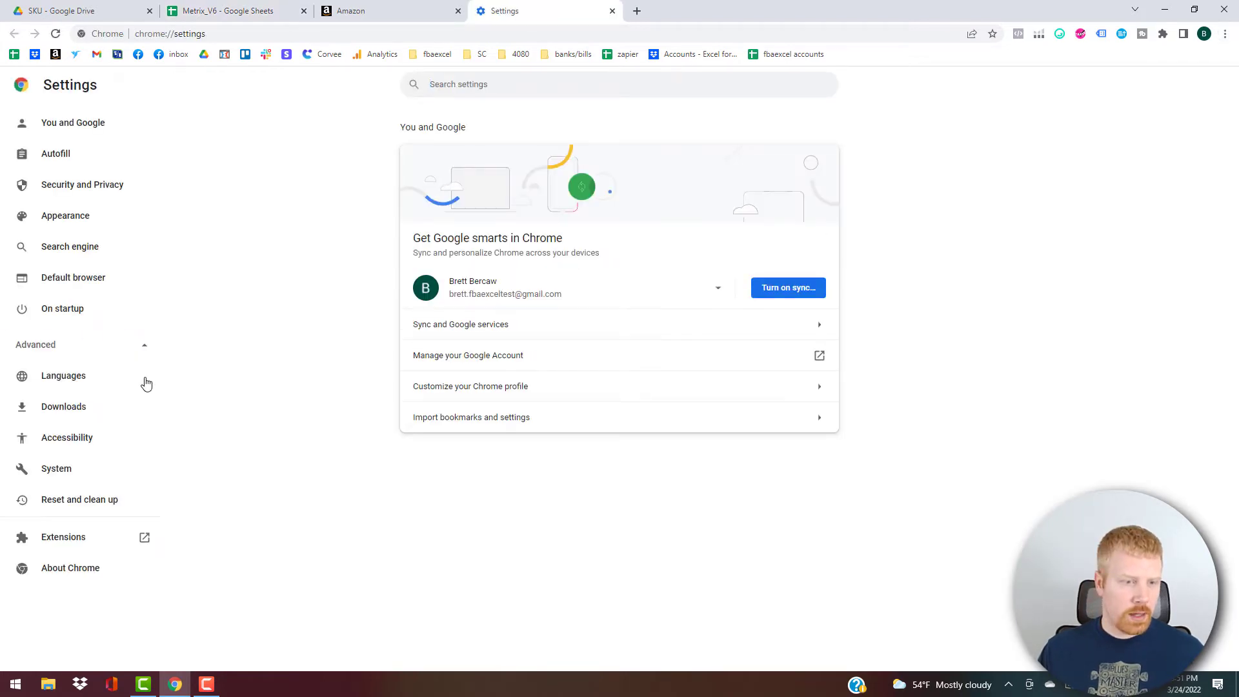
pyautogui.click(89, 418)
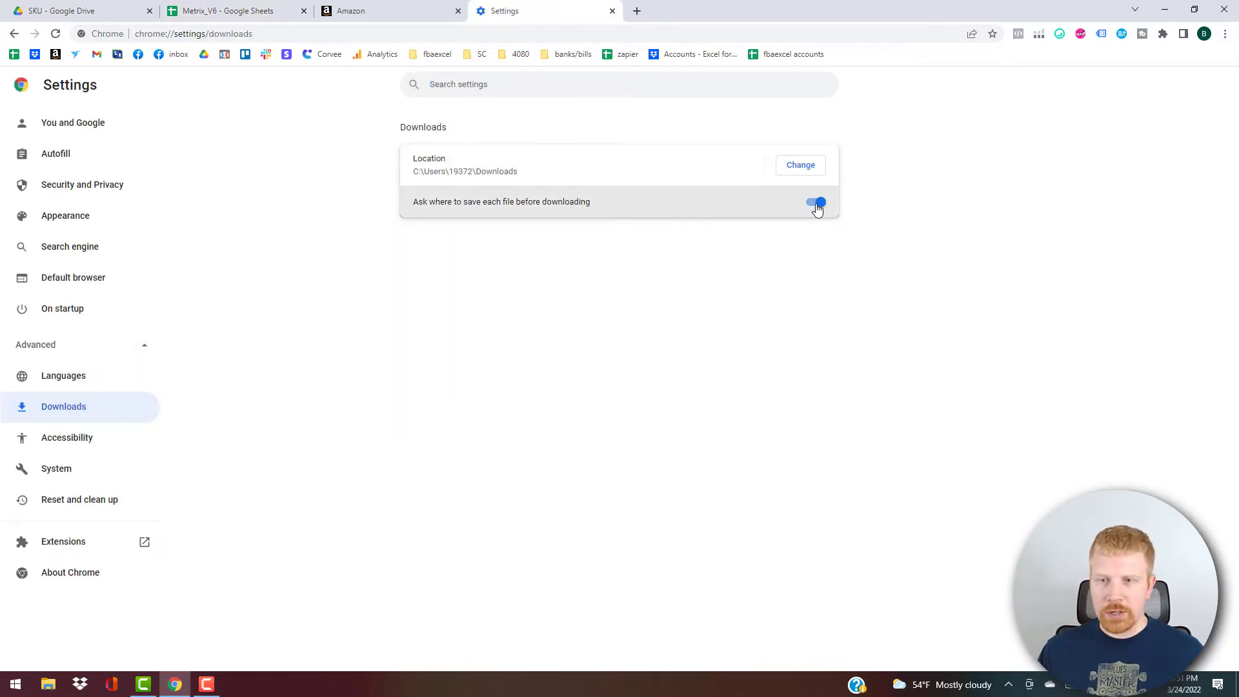
pyautogui.click(611, 13)
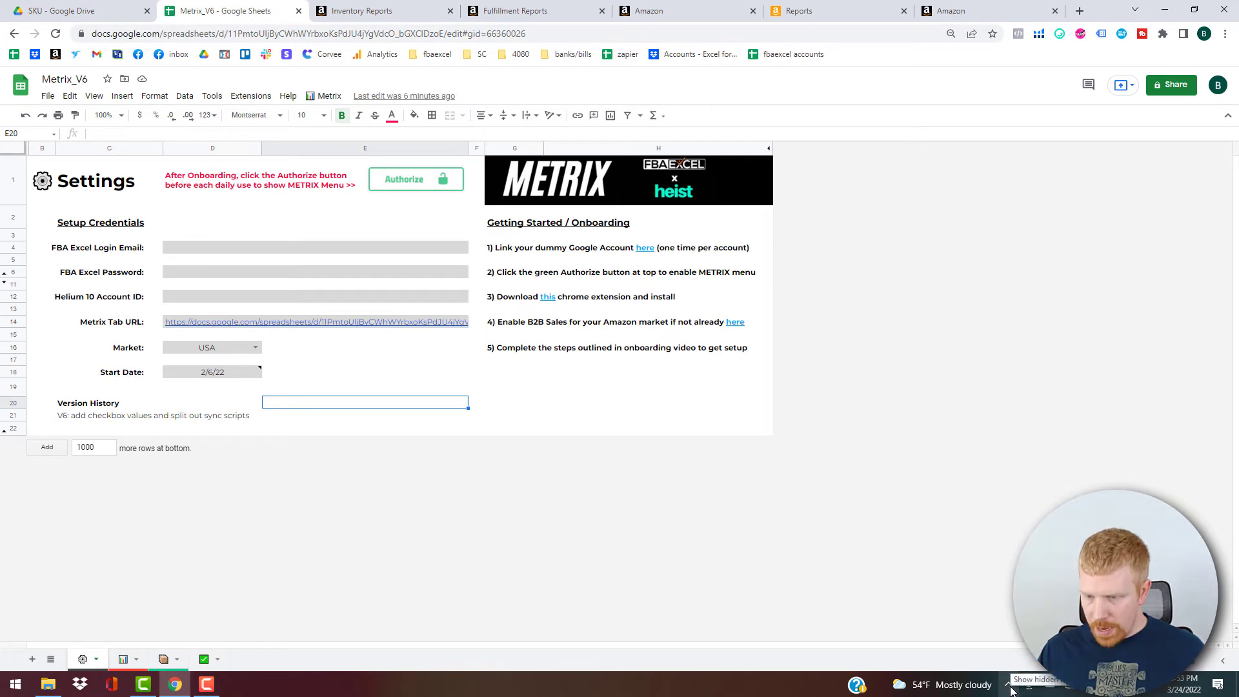
# Check which Google account the spreadsheet uses, and sign in to Google Drive for desktop with it as an additional account
pyautogui.click(1218, 86)
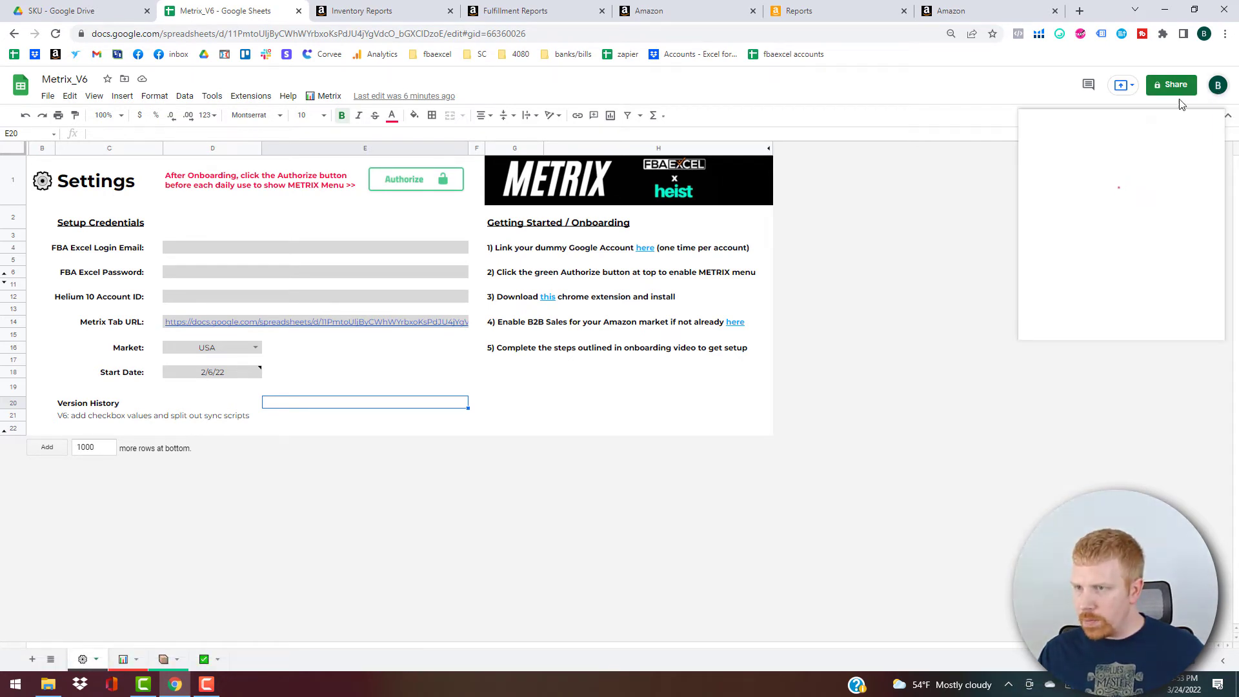
pyautogui.click(1215, 91)
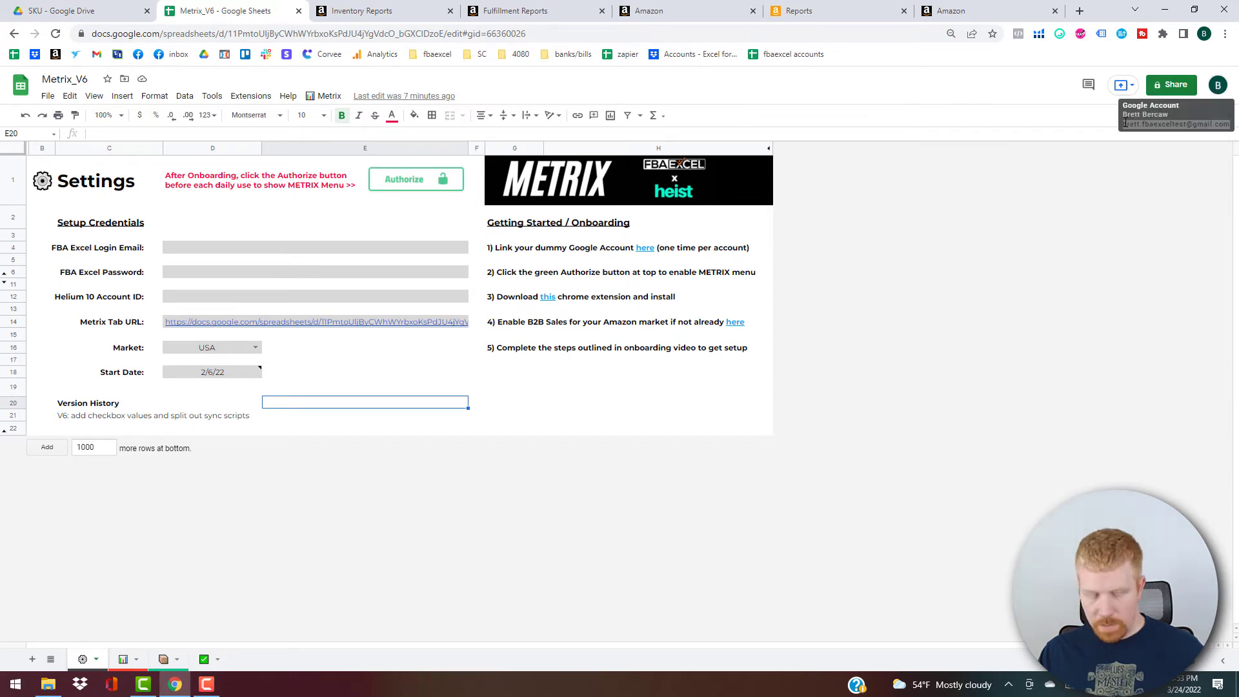
pyautogui.click(1010, 686)
pyautogui.click(983, 658)
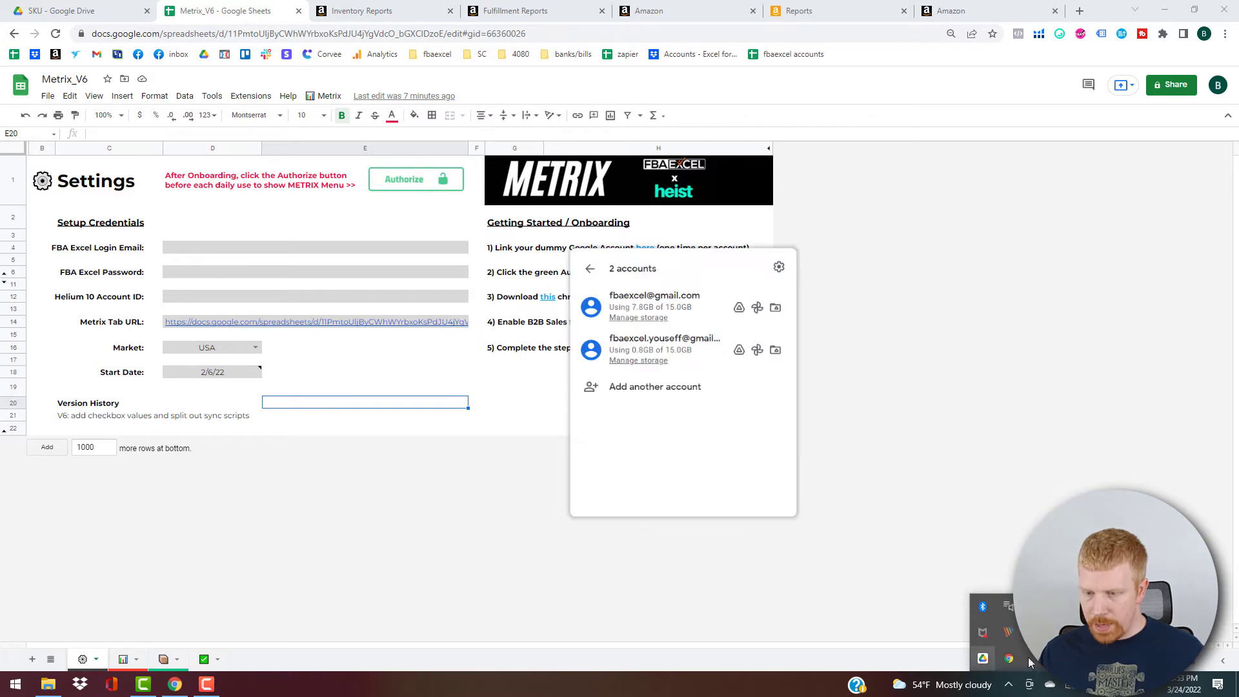
pyautogui.click(735, 387)
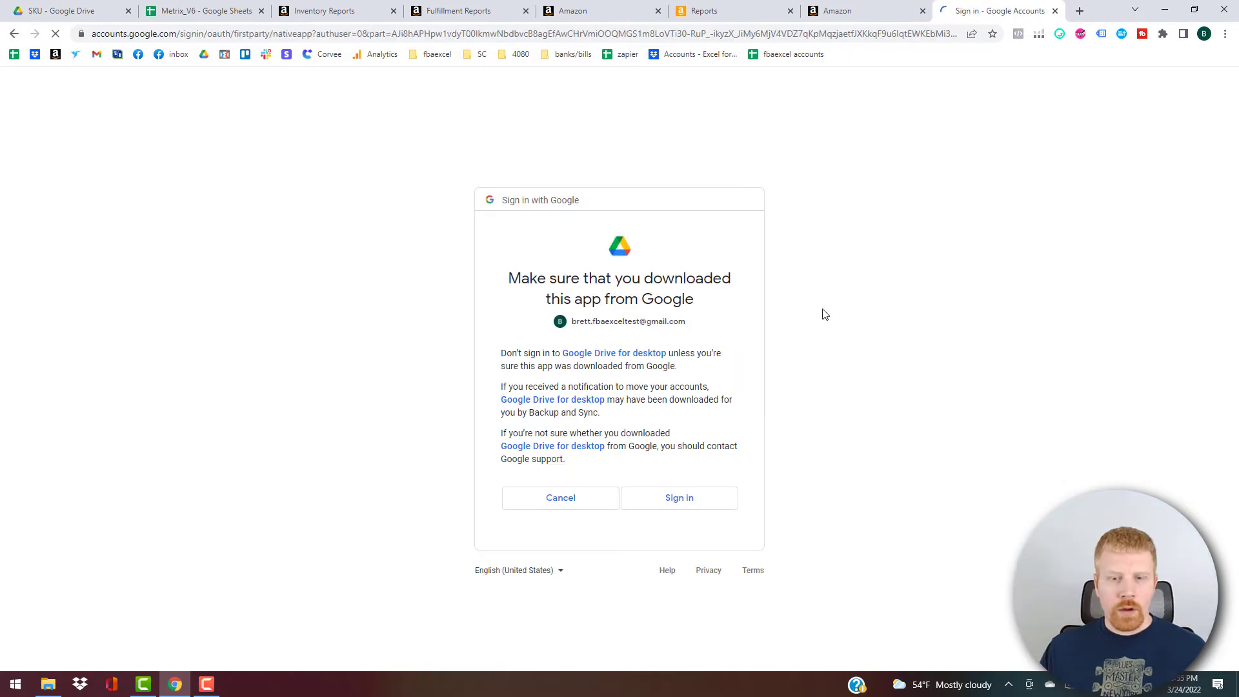
pyautogui.click(681, 503)
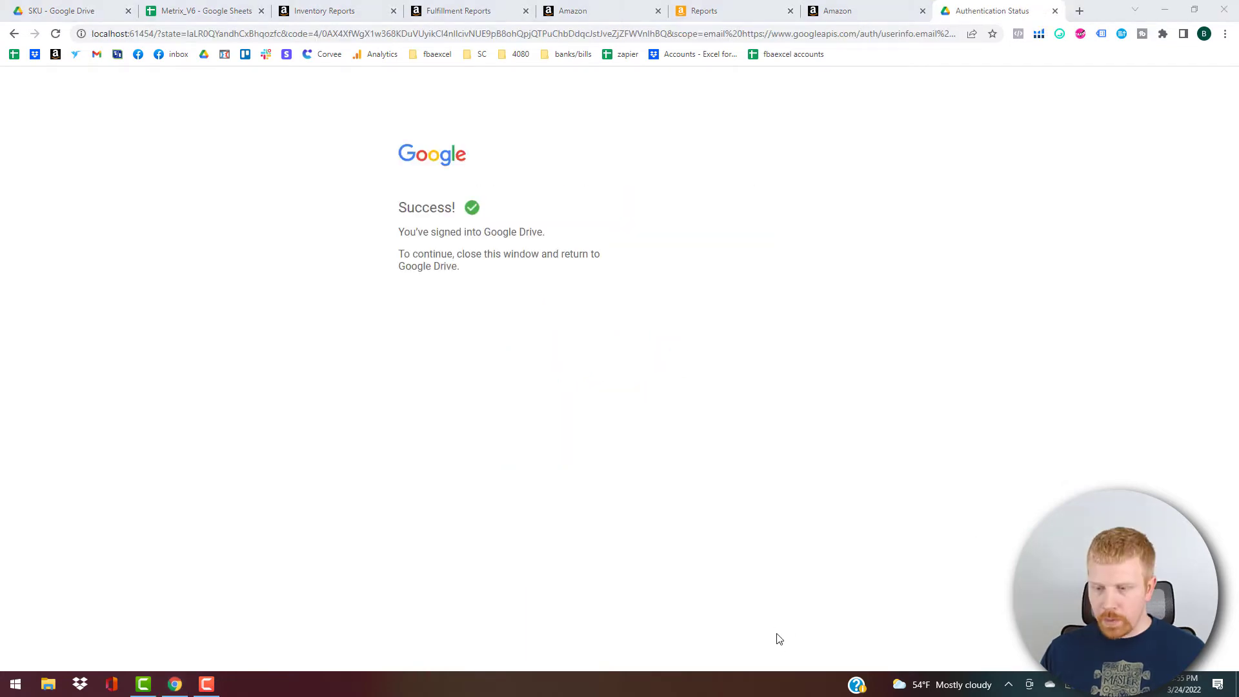
pyautogui.click(1009, 684)
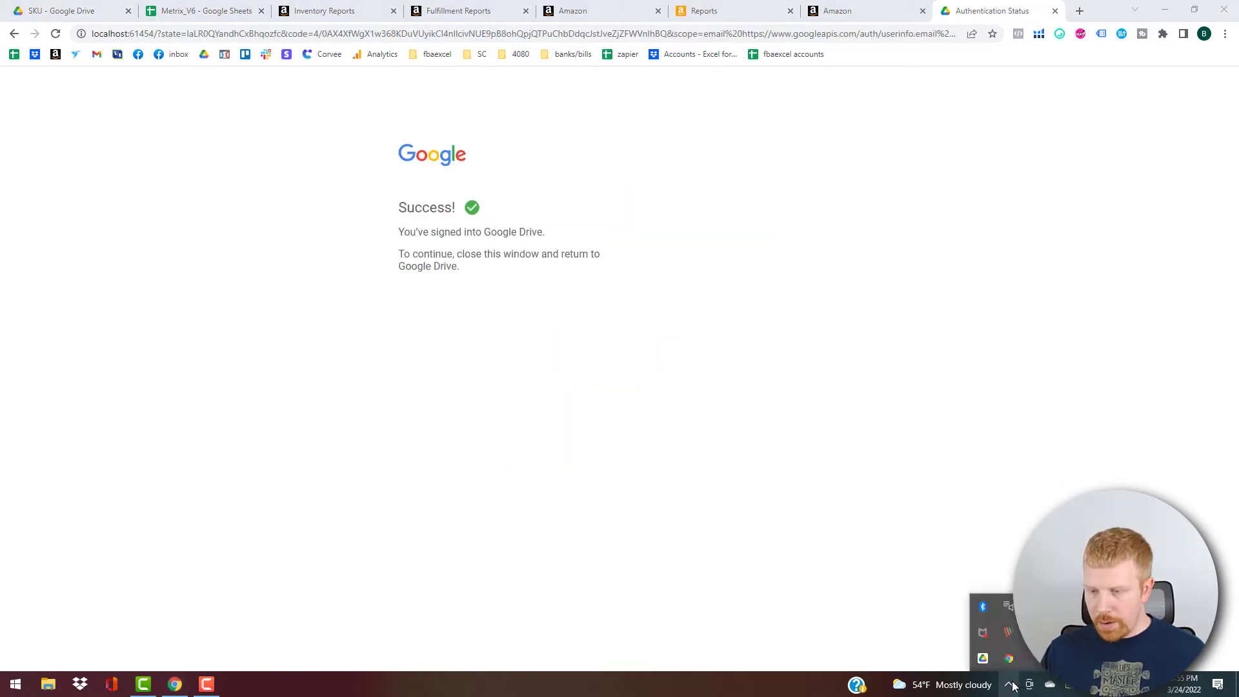
pyautogui.click(982, 659)
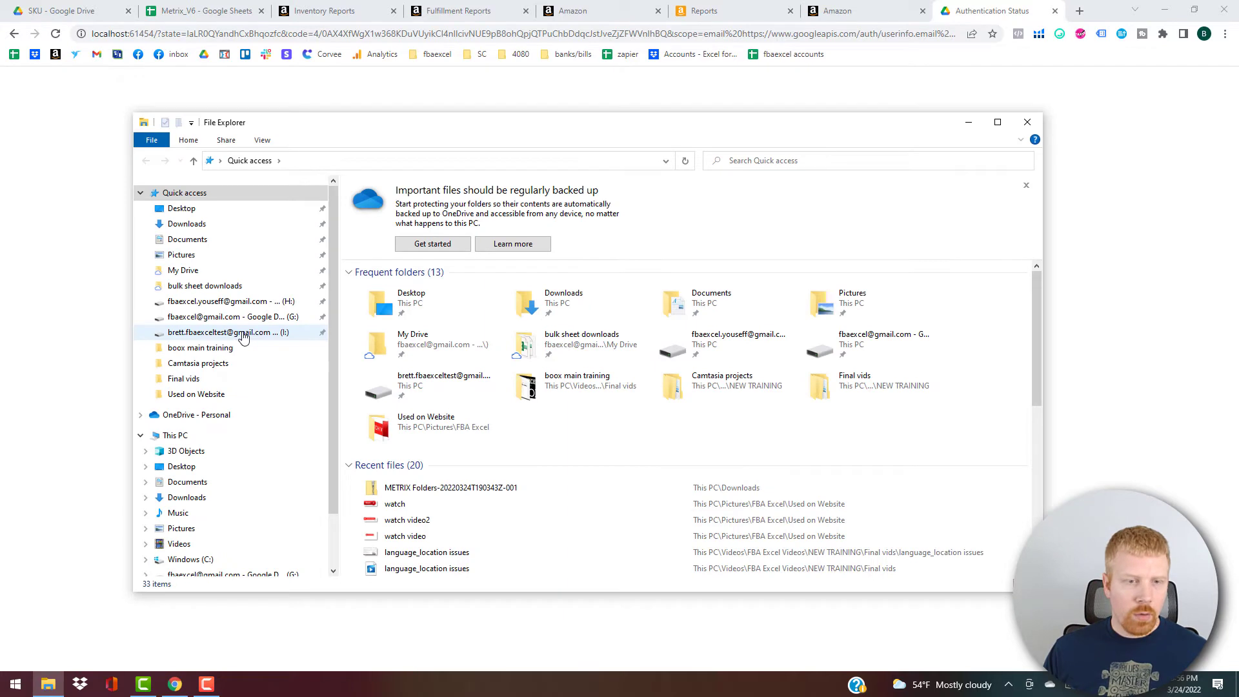
# In File Explorer, pin METRIX Folders from My Drive > FBAExcel Tools > Metrix on the newly added account's drive to Quick access
pyautogui.click(226, 334)
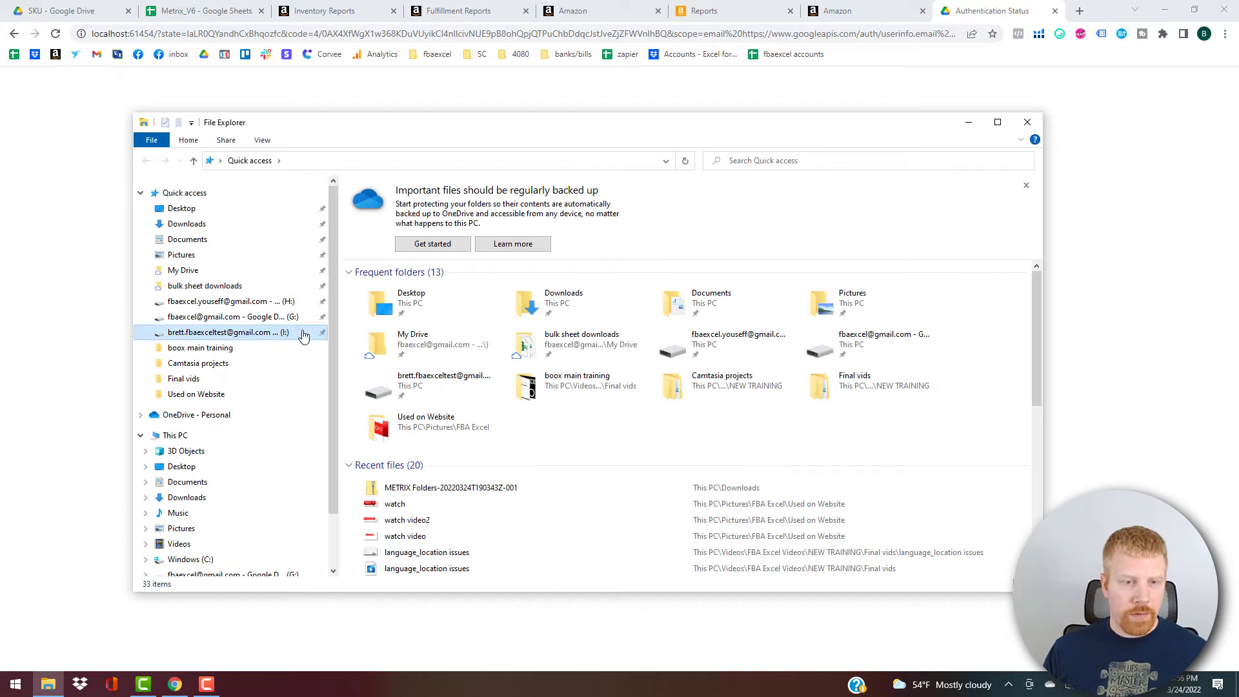
pyautogui.doubleClick(381, 203)
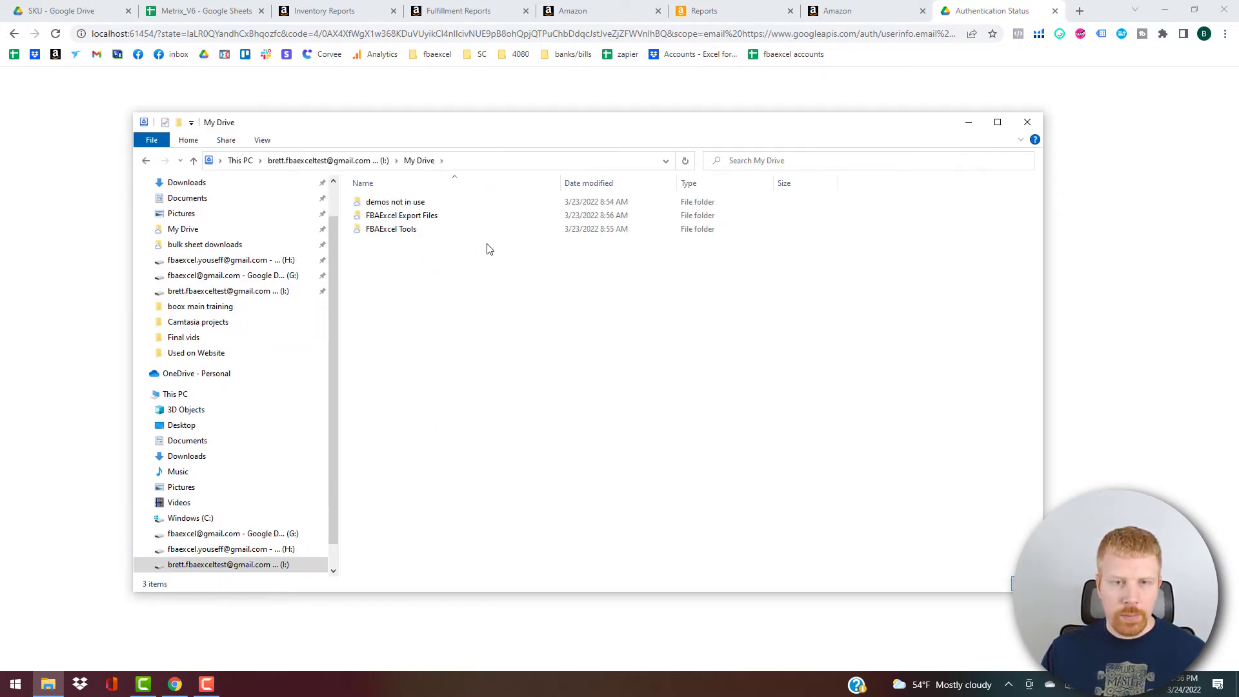
pyautogui.click(399, 234)
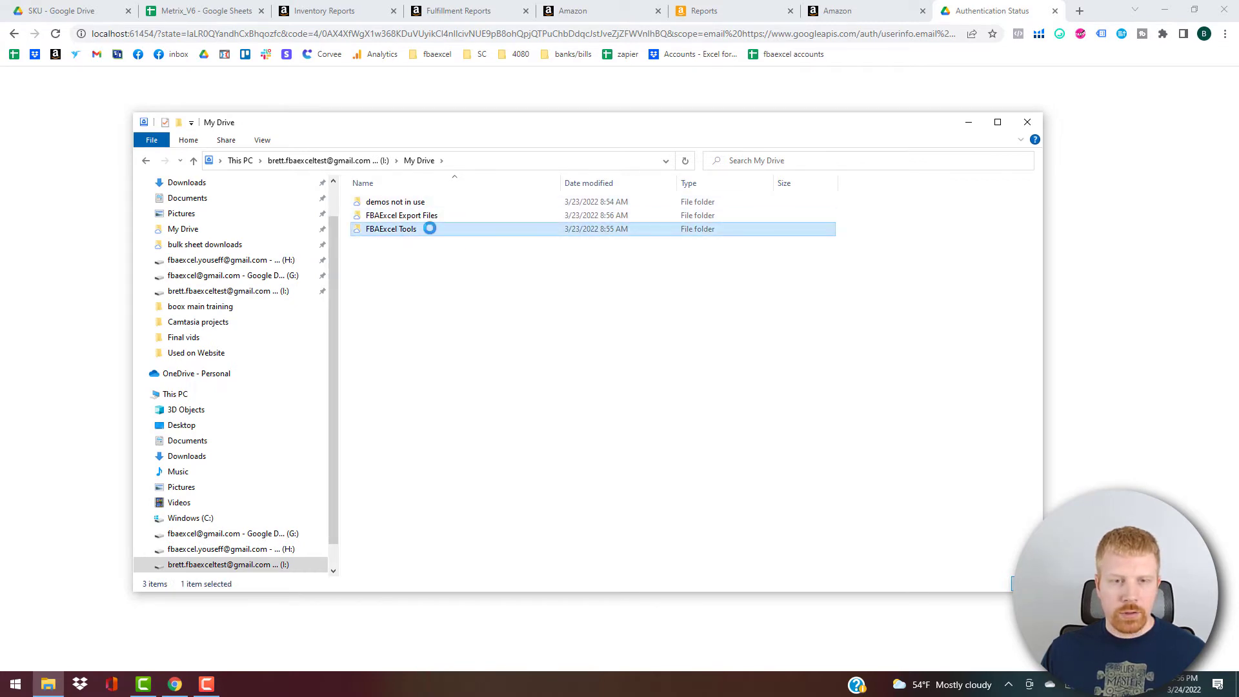
pyautogui.click(380, 231)
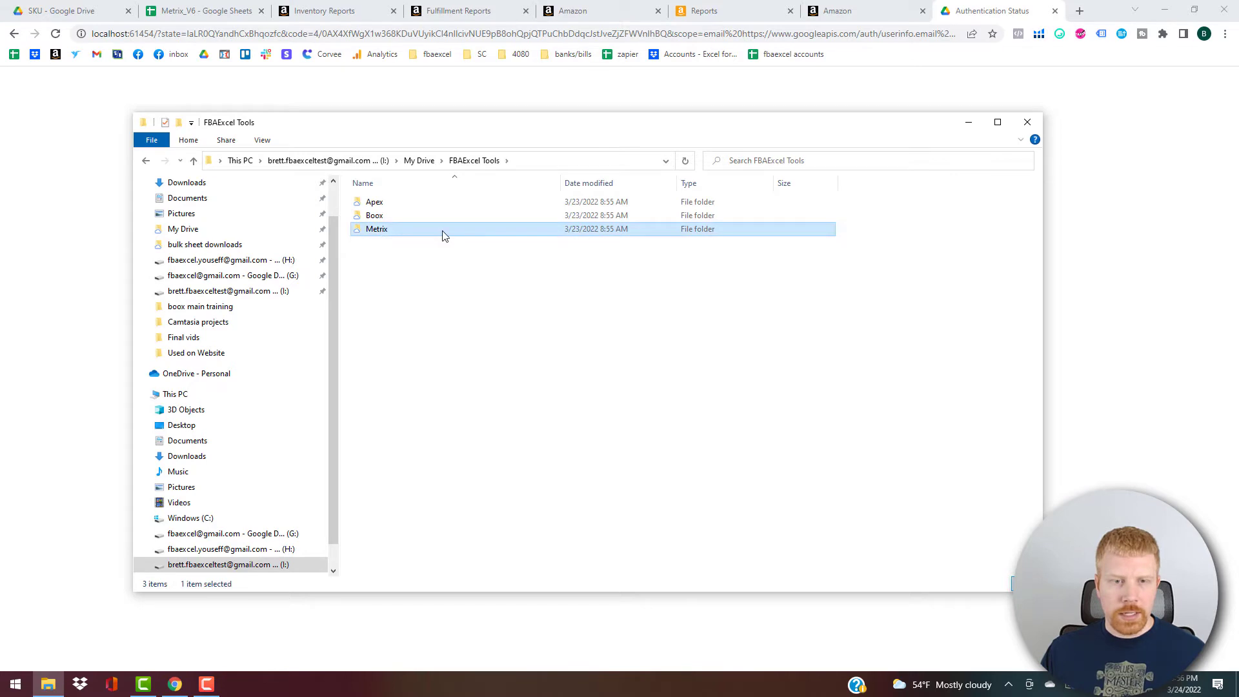
pyautogui.doubleClick(443, 236)
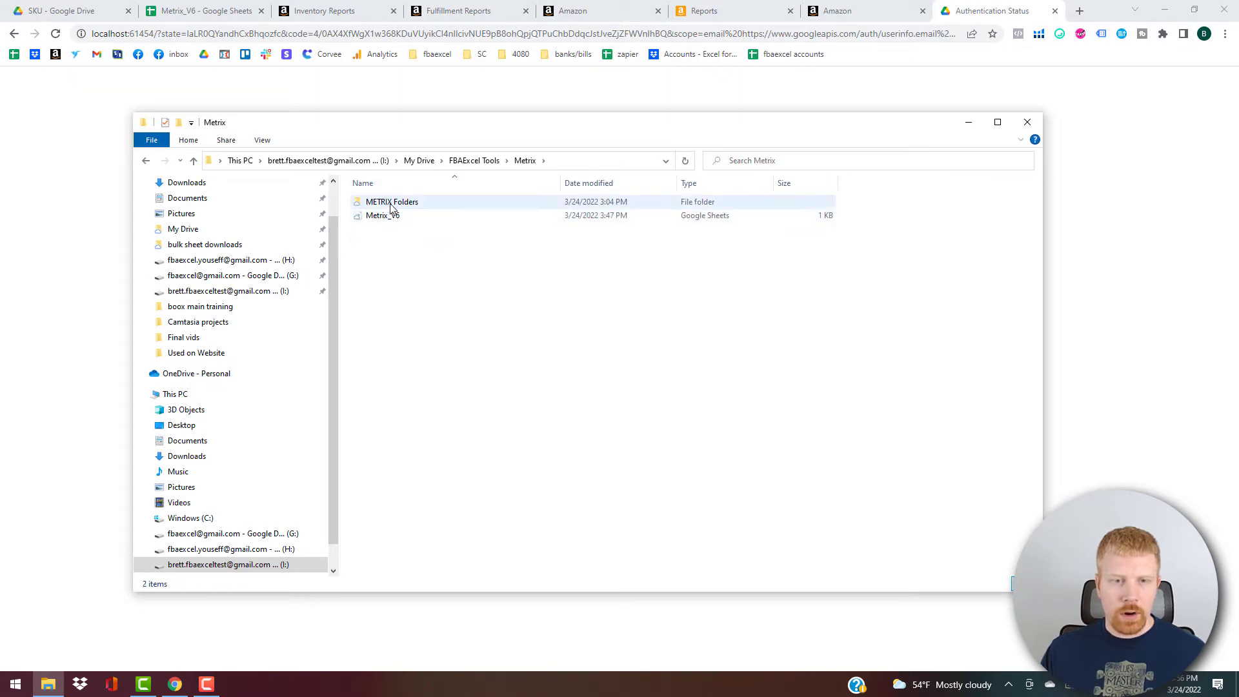
pyautogui.doubleClick(391, 207)
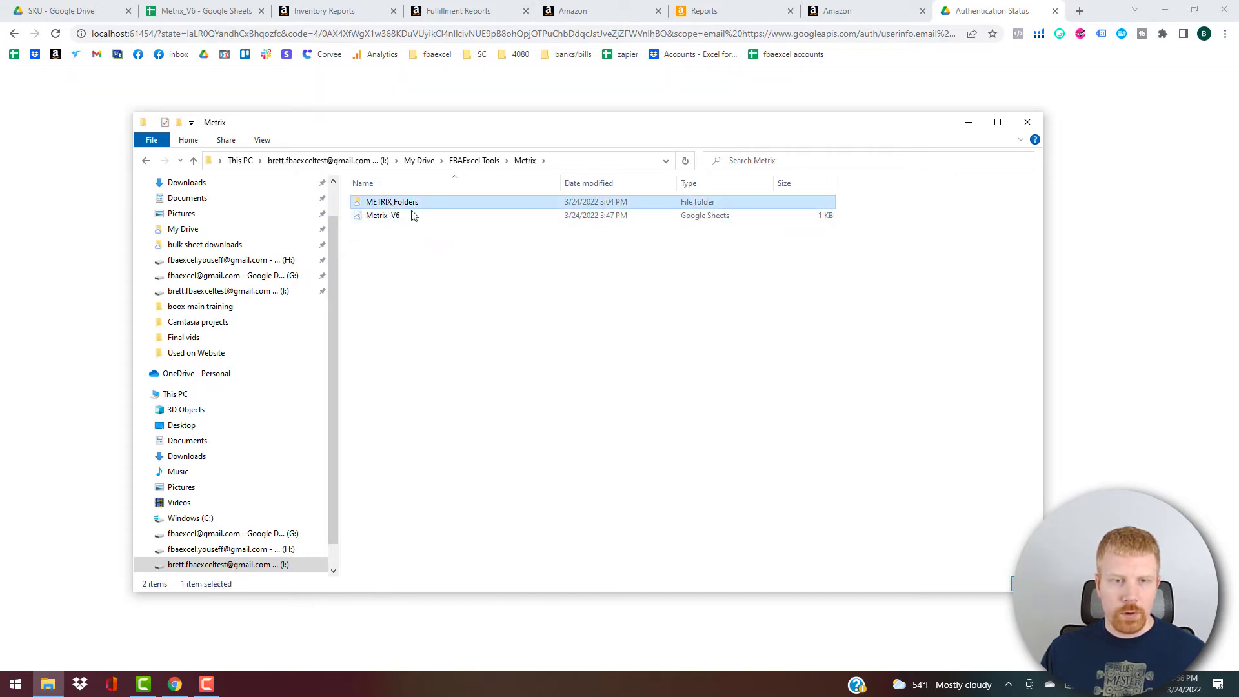
pyautogui.click(146, 160)
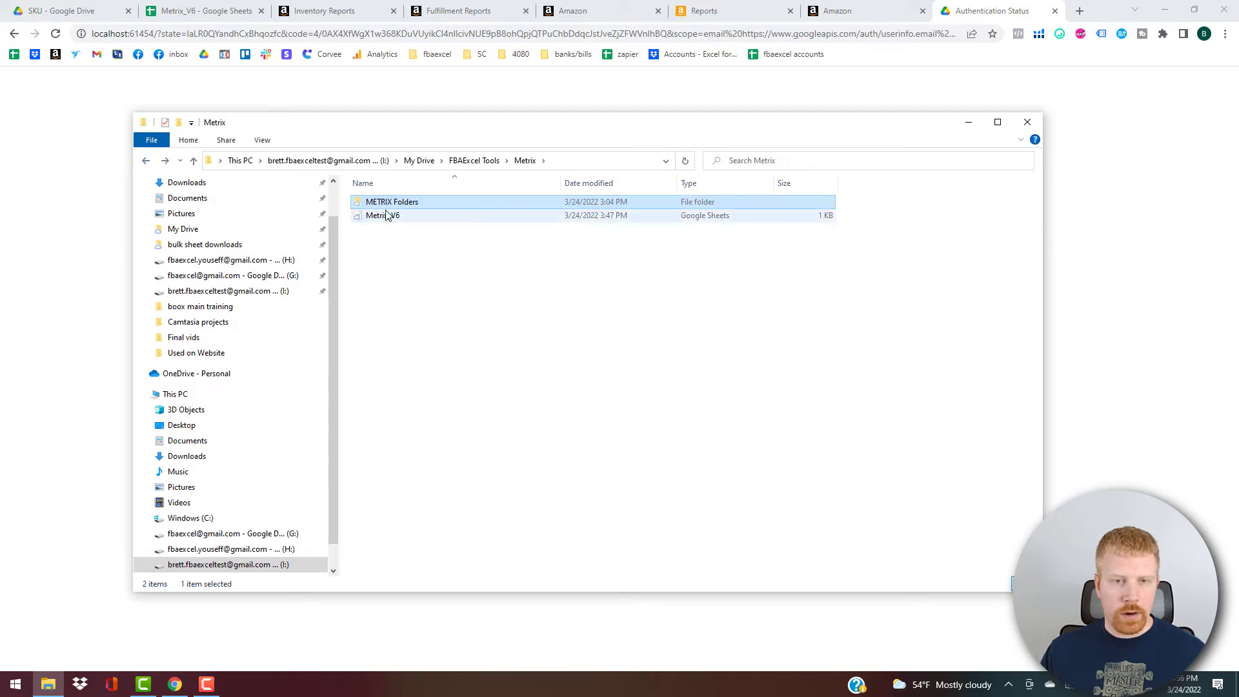
pyautogui.moveTo(400, 207); pyautogui.dragTo(271, 223)
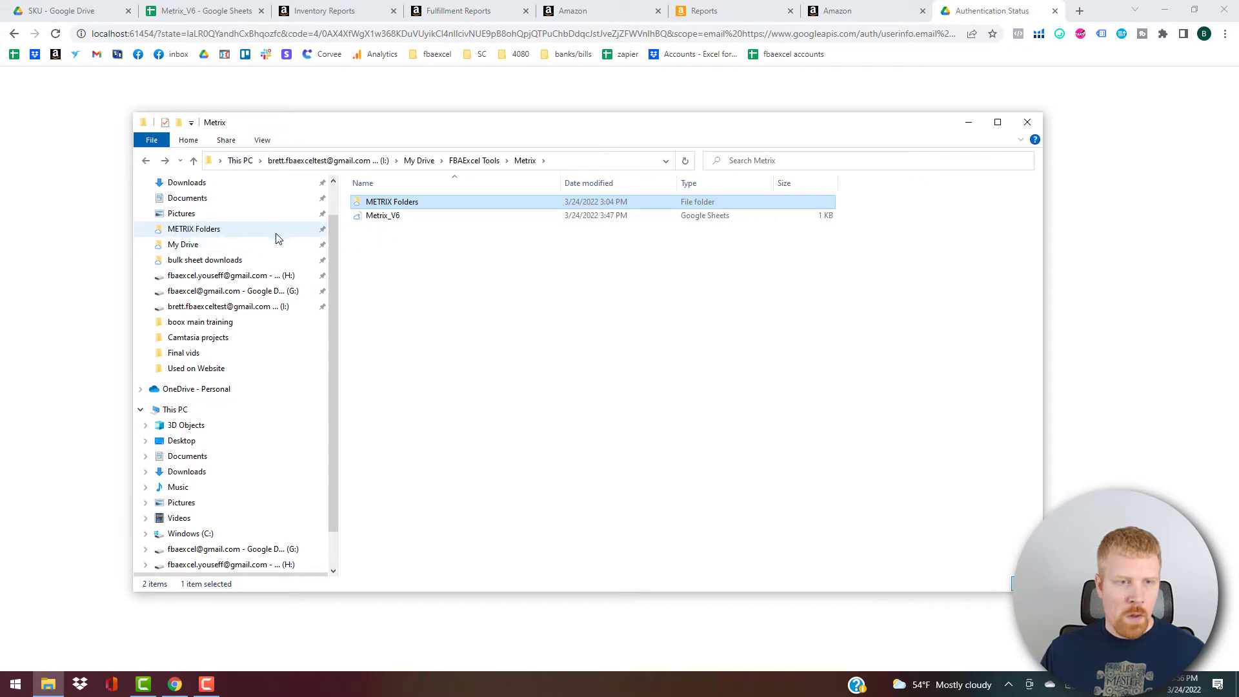
pyautogui.click(284, 229)
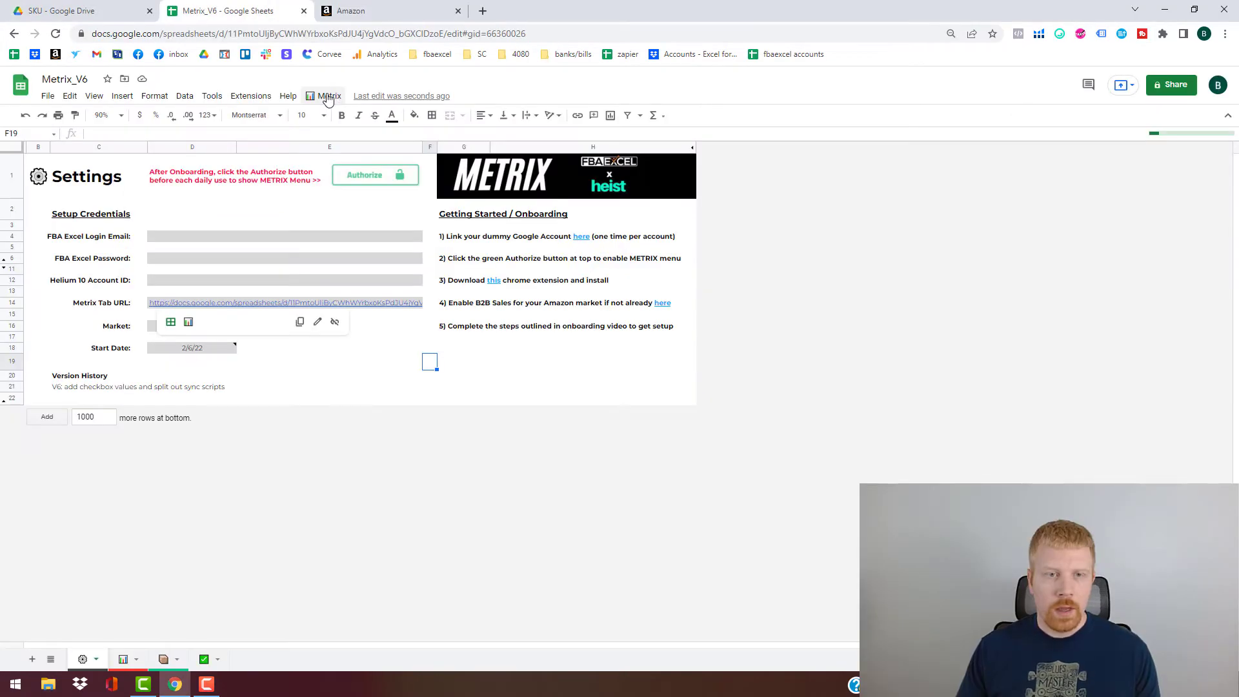
# Run the Metrix onboarding command 1, Download Inv/Pricing/Ads Reports, from the Metrix_V6 spreadsheet
pyautogui.click(329, 97)
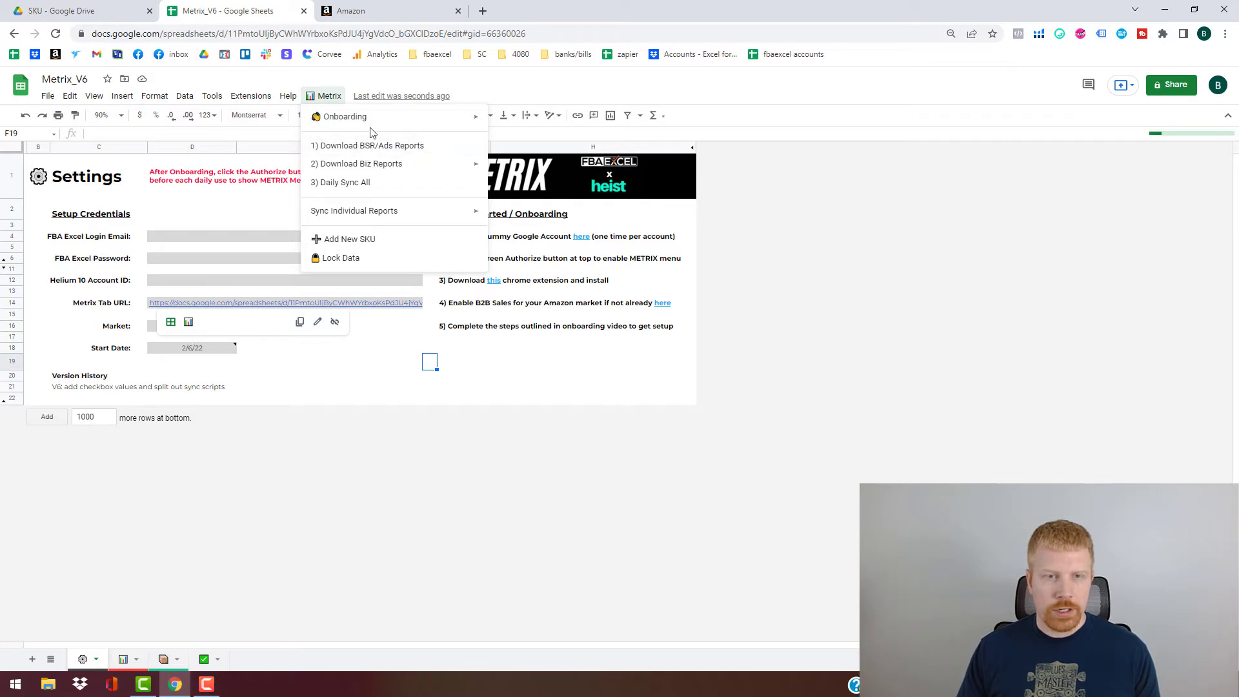
pyautogui.moveTo(374, 120)
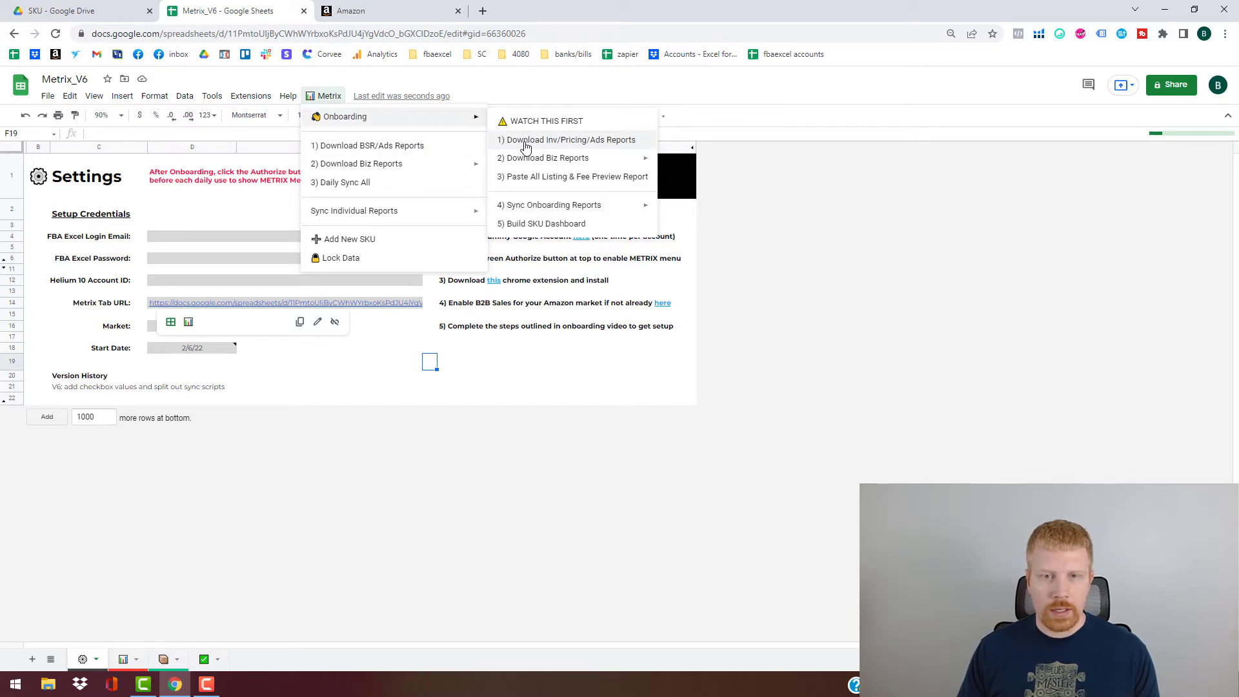
pyautogui.click(639, 138)
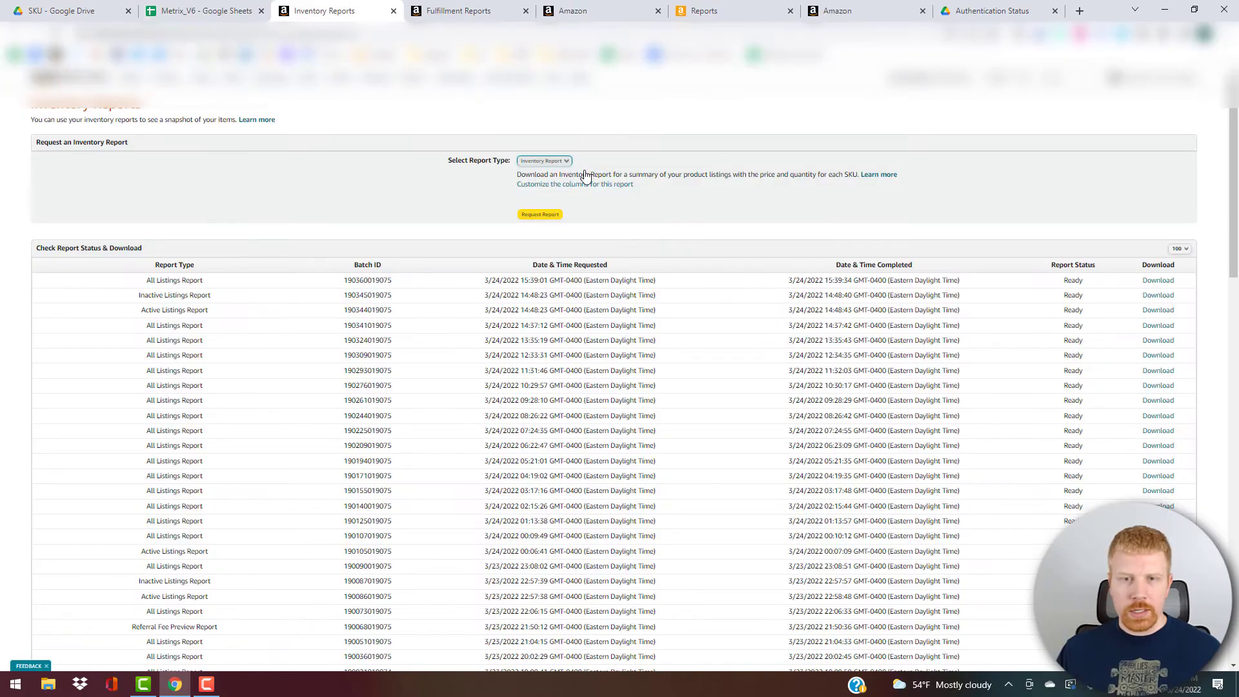
# Request an All Listings Report on the Inventory Reports page and close that page
pyautogui.click(585, 167)
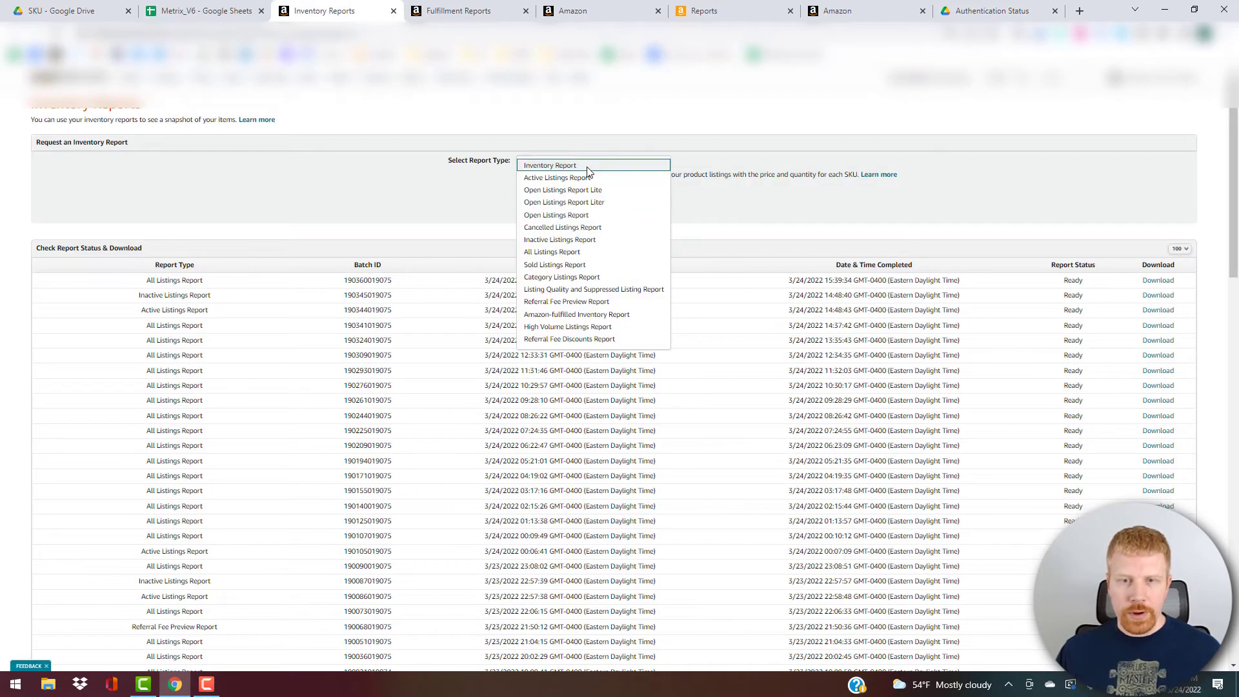
pyautogui.click(559, 255)
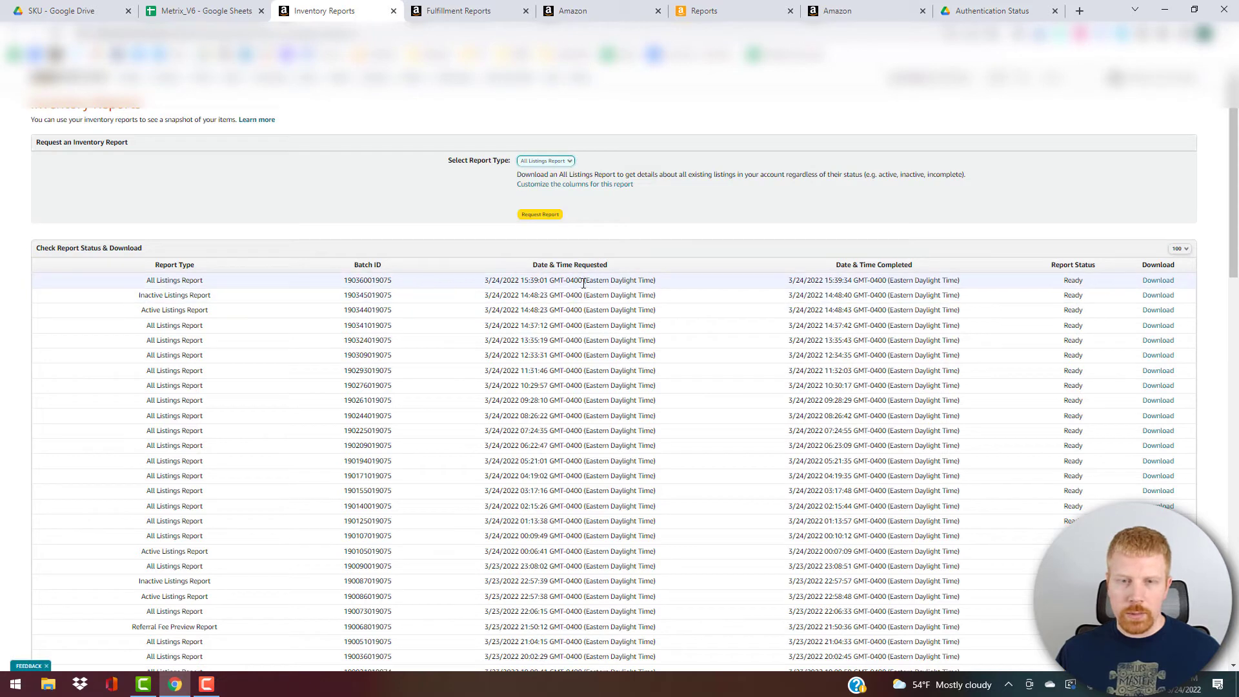
pyautogui.click(541, 214)
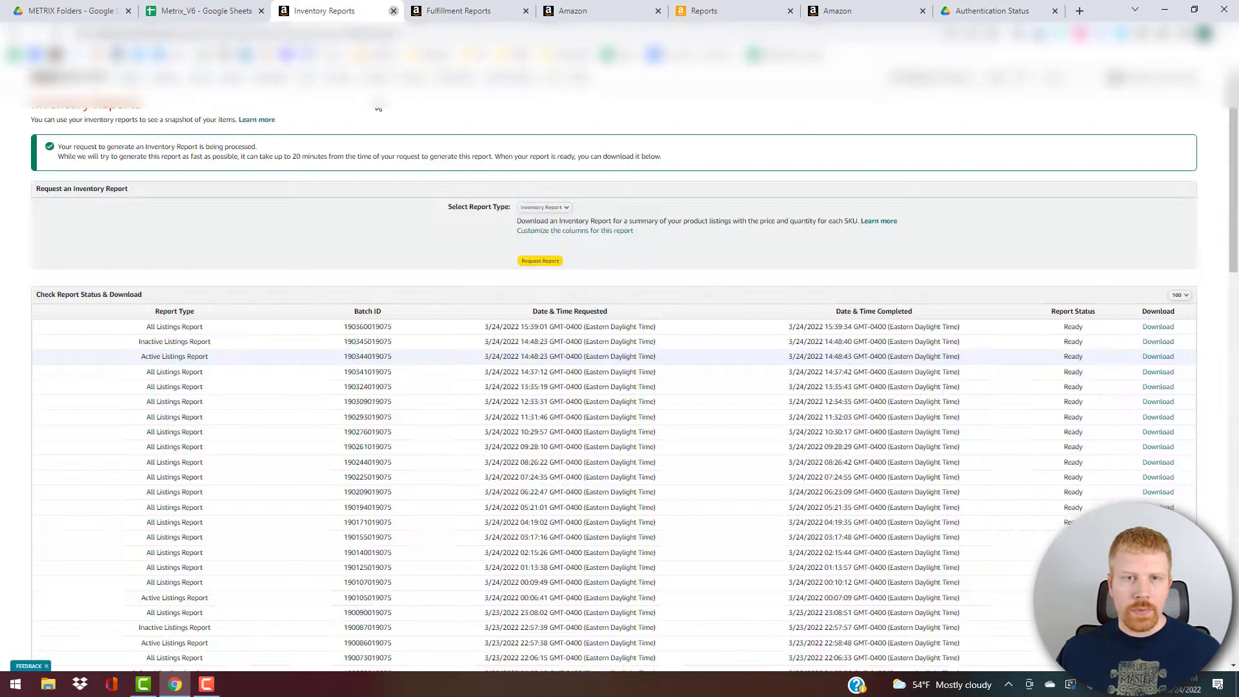
pyautogui.hotkey('ctrl', 'w')
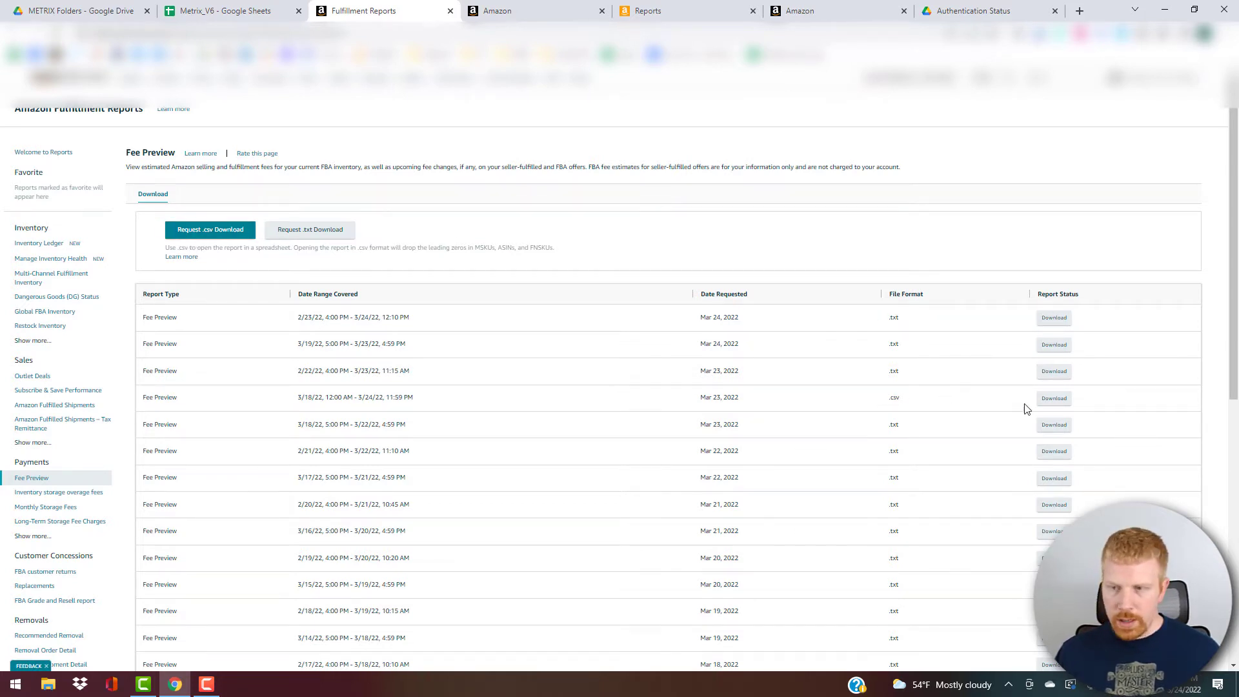
# Try to save the .csv Fee Preview report requested Mar 23, 2022 into METRIX Folders, and close the Fulfillment Reports page
pyautogui.click(1054, 398)
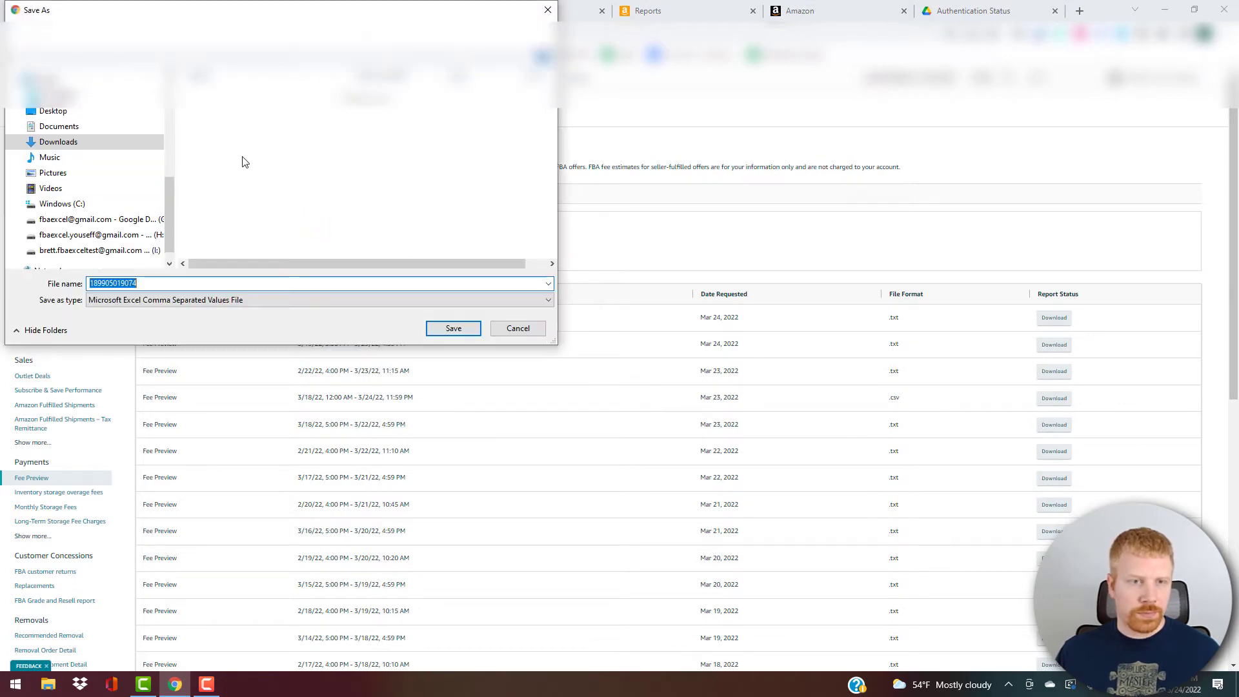
pyautogui.moveTo(171, 184); pyautogui.dragTo(171, 84)
pyautogui.click(54, 163)
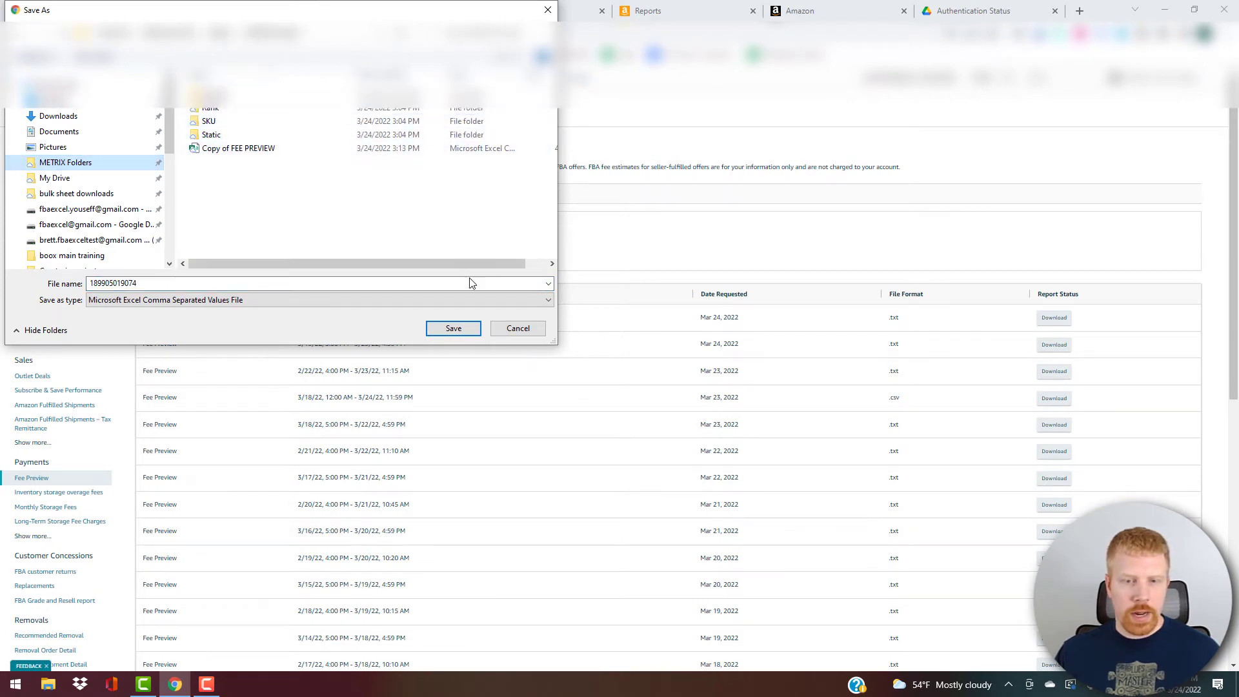
pyautogui.click(525, 330)
pyautogui.click(450, 11)
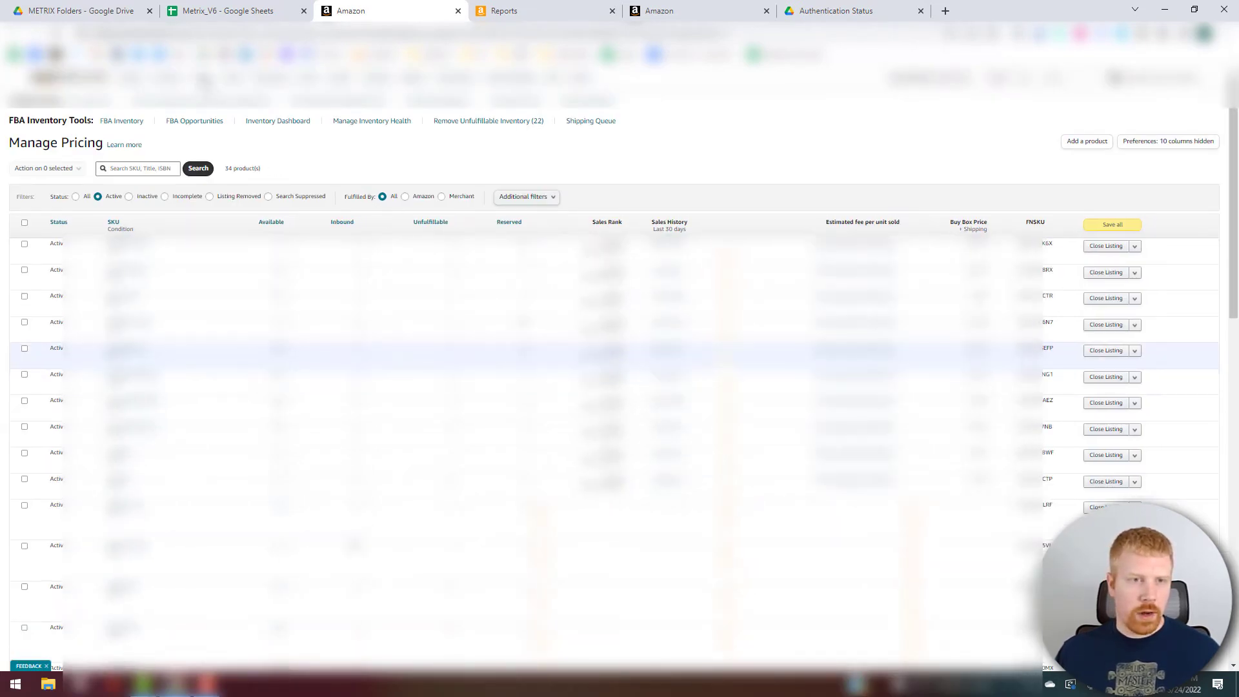
# Review the Manage Pricing column display preferences and number of results per page, and leave them without saving changes
pyautogui.moveTo(203, 82)
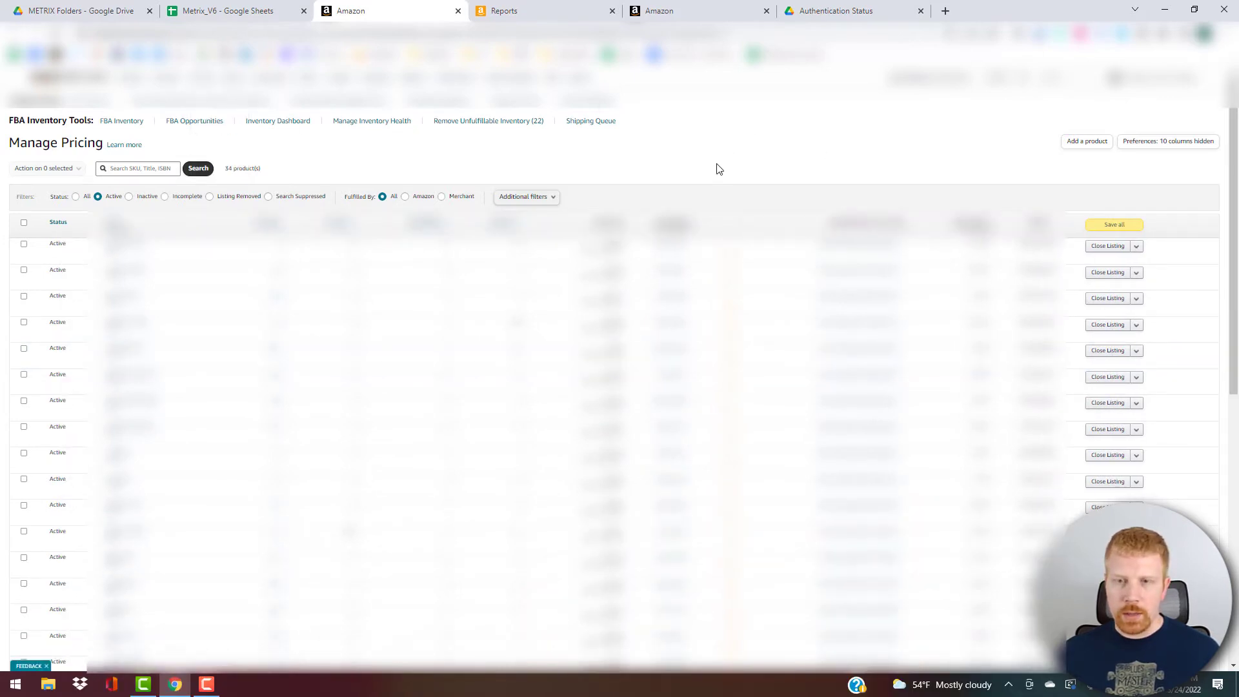
pyautogui.click(1172, 146)
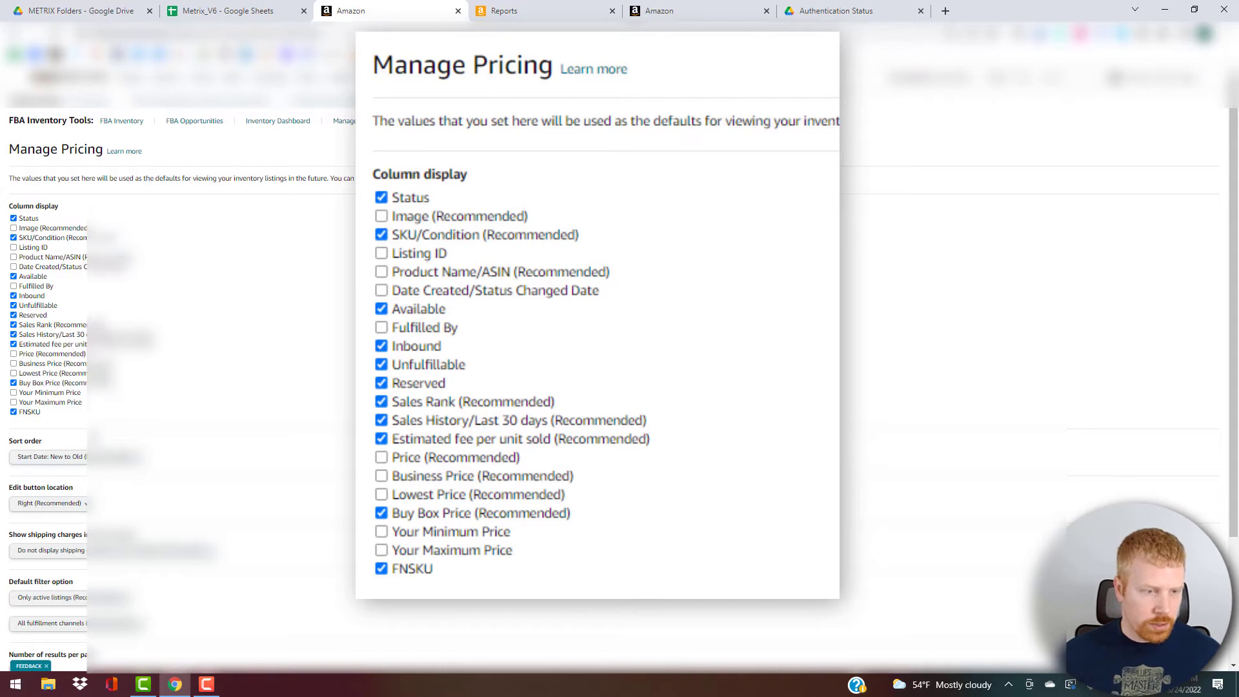
pyautogui.scroll(-1, 79, 456)
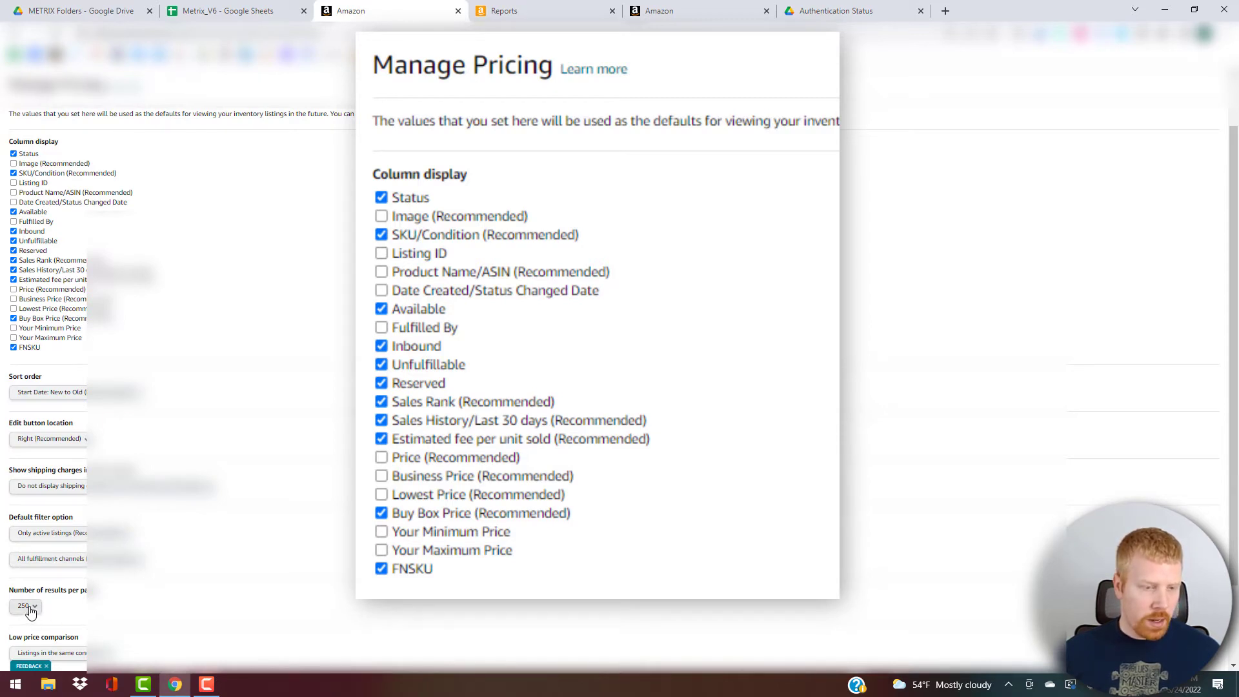
pyautogui.scroll(-2, 62, 597)
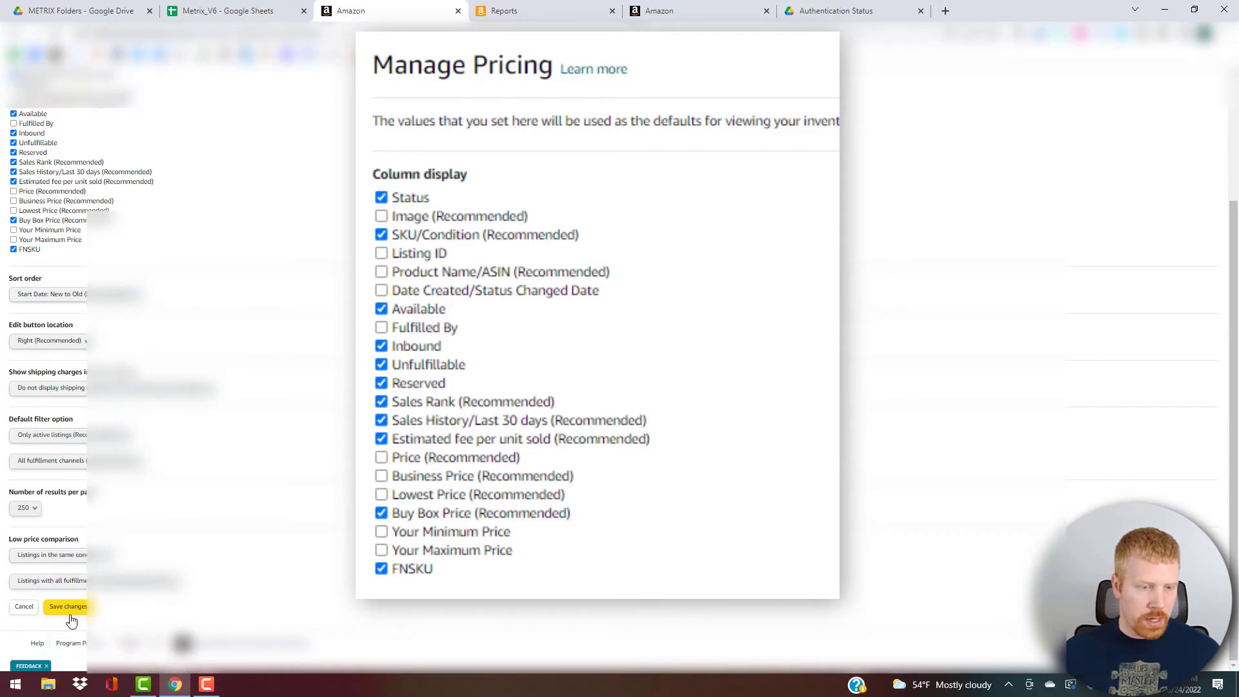
pyautogui.click(33, 606)
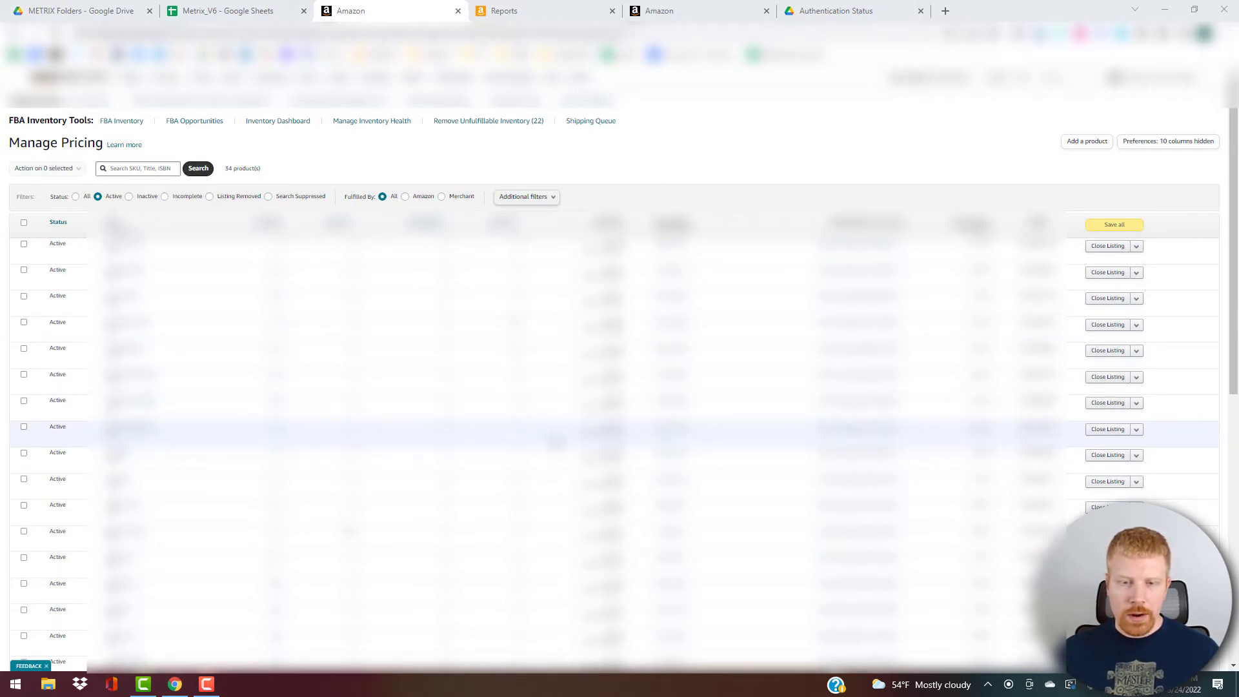
# Export the Manage Pricing table to a file with HTML-Table Scraper and accept its export prompt
pyautogui.rightClick(556, 446)
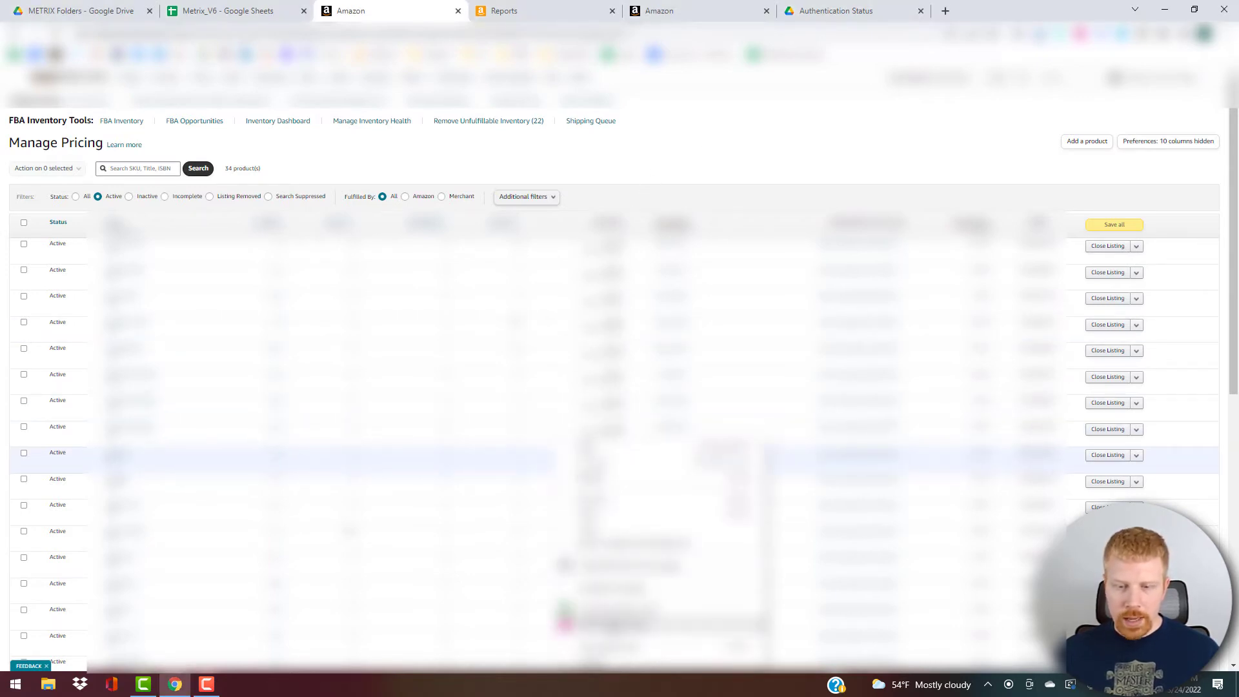
pyautogui.moveTo(614, 626)
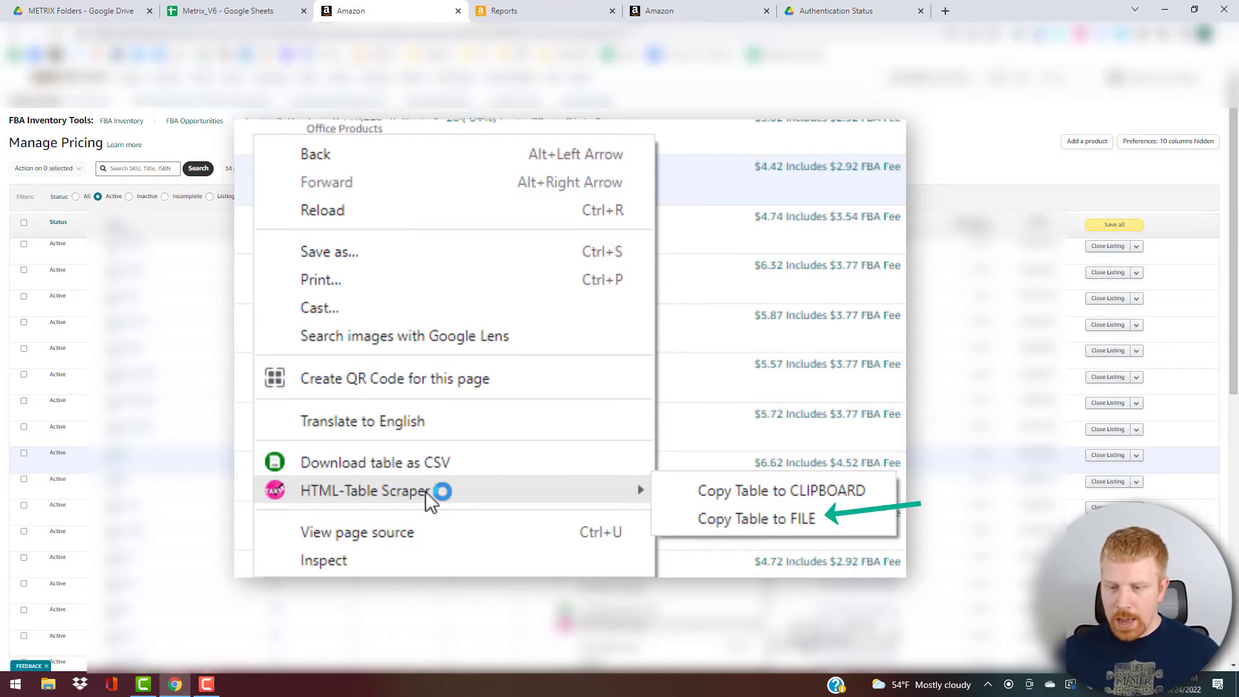
pyautogui.click(796, 636)
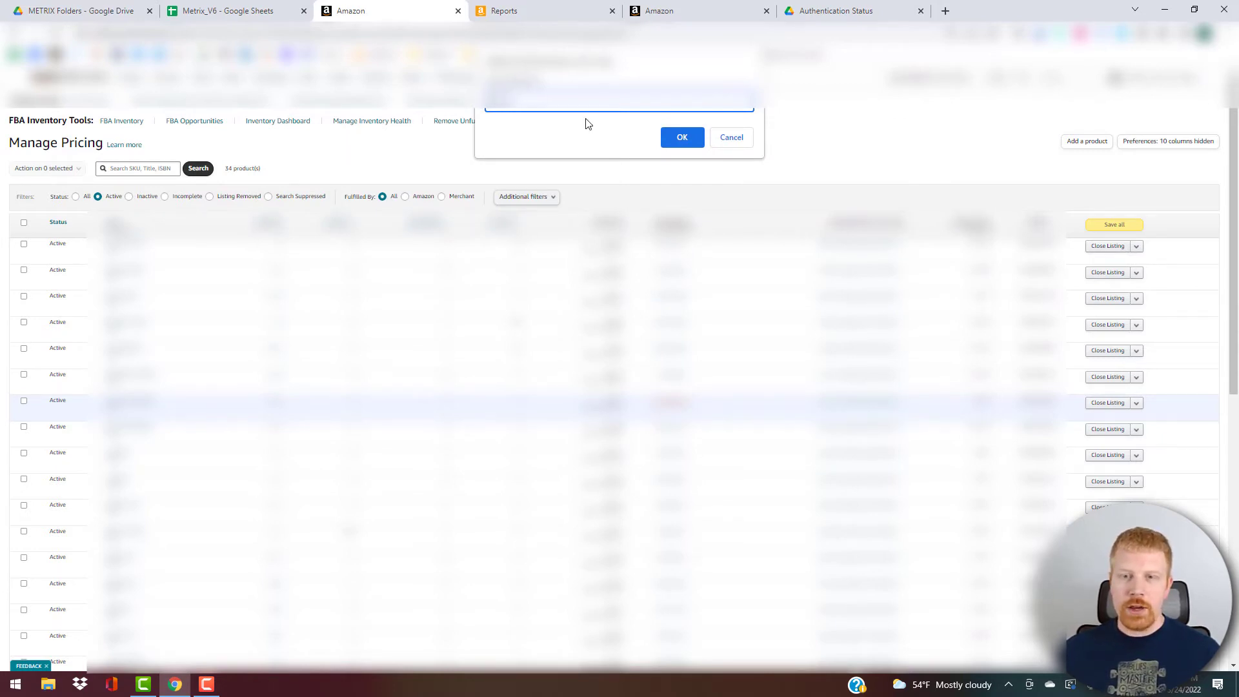
pyautogui.click(683, 138)
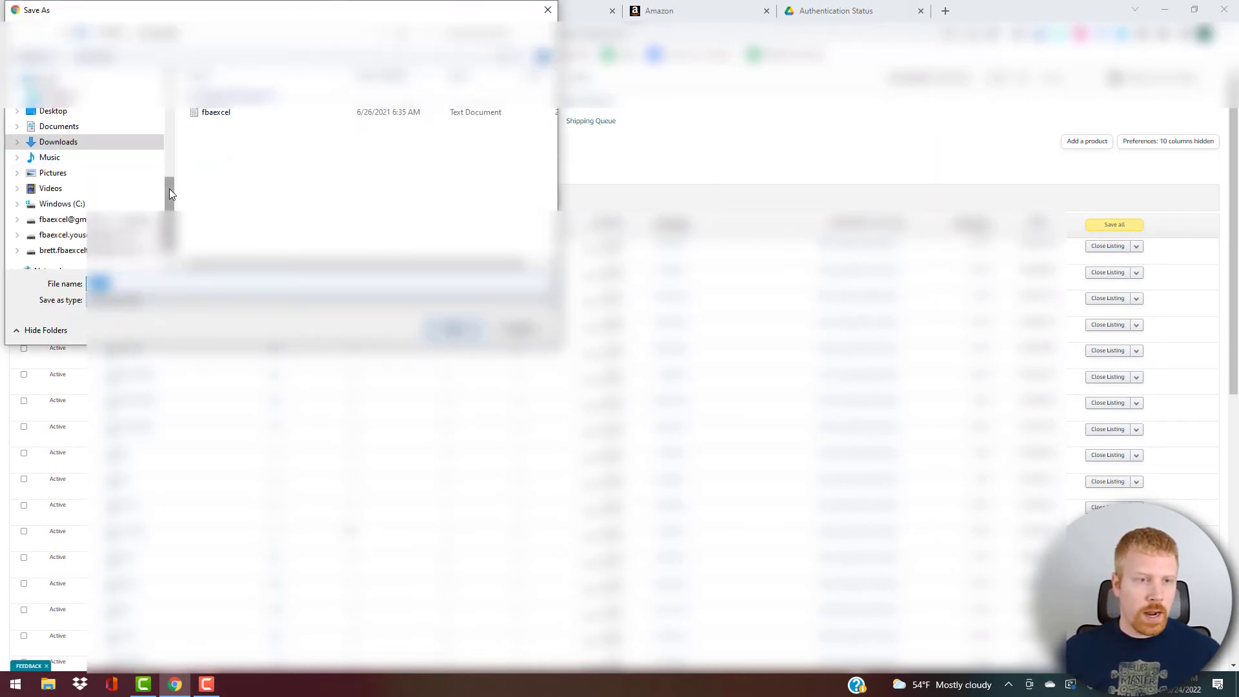
# Save the pricing table as 3.4.22.txt in METRIX Folders > Pricing > Pricing - New, and close the Manage Pricing page
pyautogui.moveTo(169, 189); pyautogui.dragTo(169, 94)
pyautogui.click(59, 163)
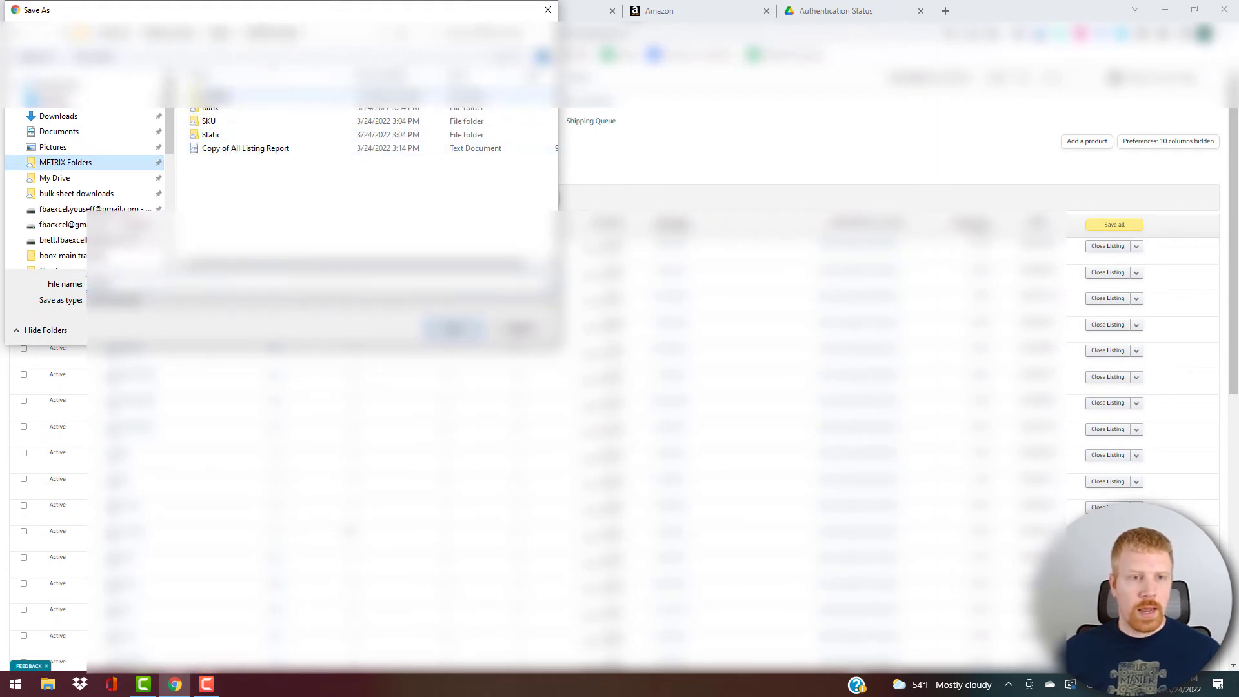
pyautogui.doubleClick(220, 96)
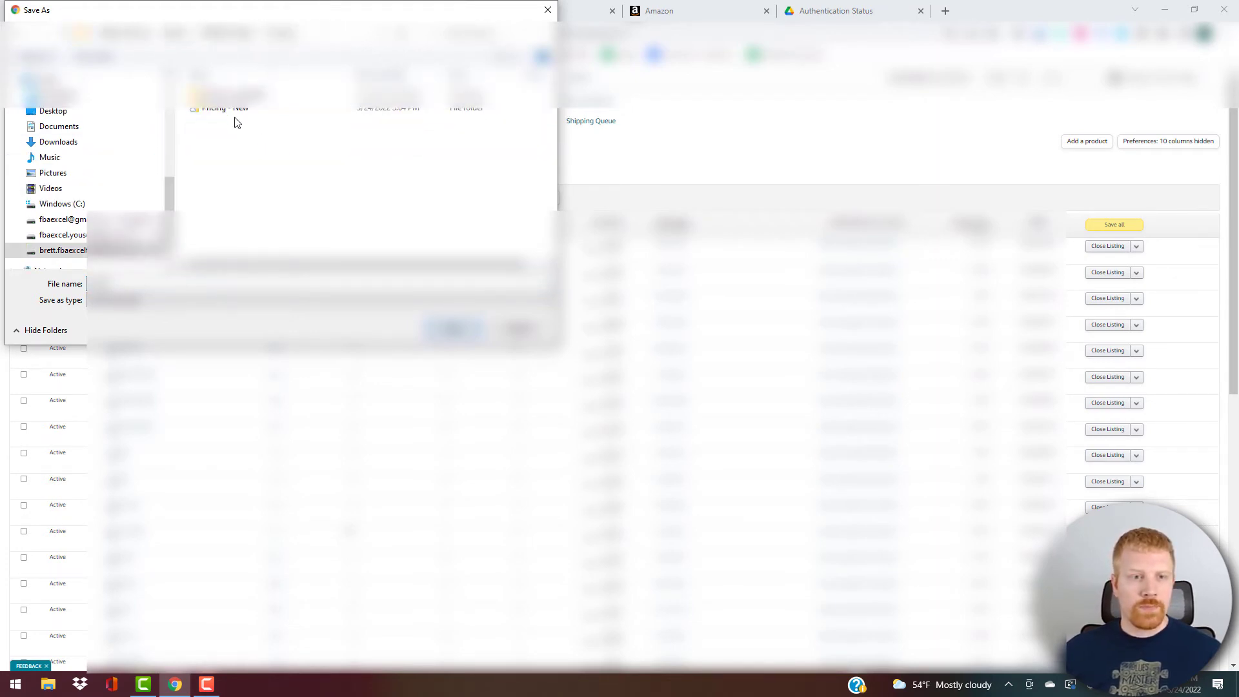
pyautogui.click(233, 110)
pyautogui.doubleClick(234, 110)
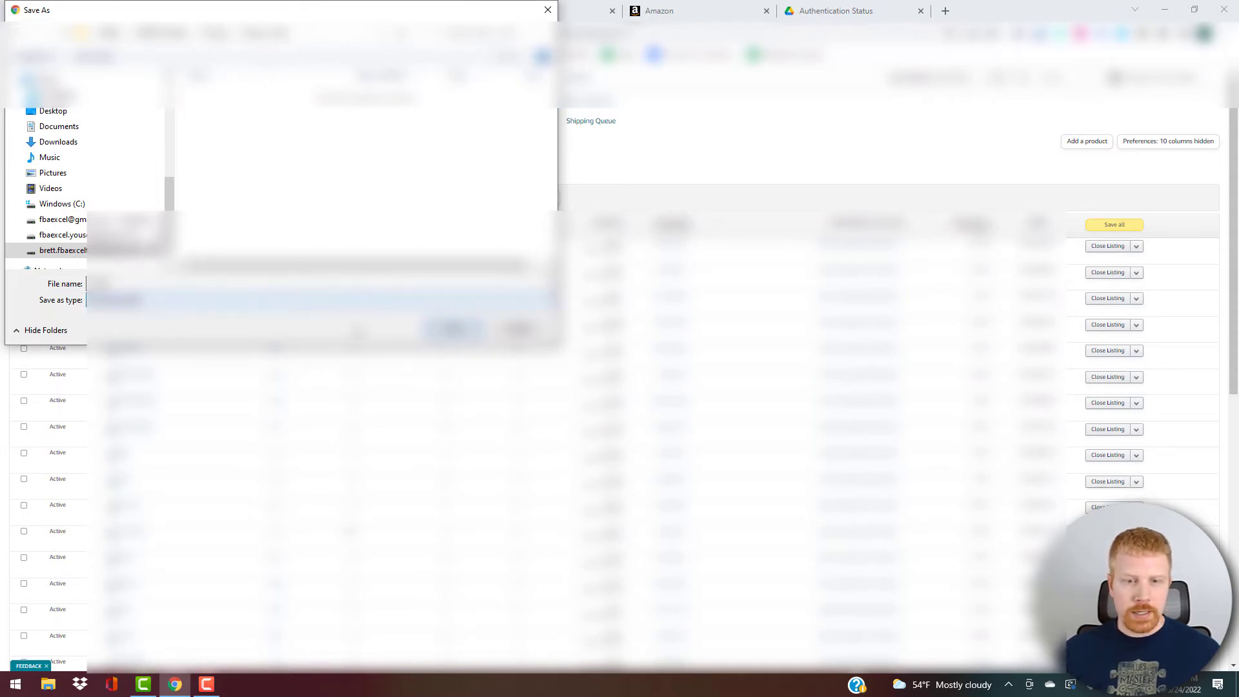
pyautogui.click(468, 328)
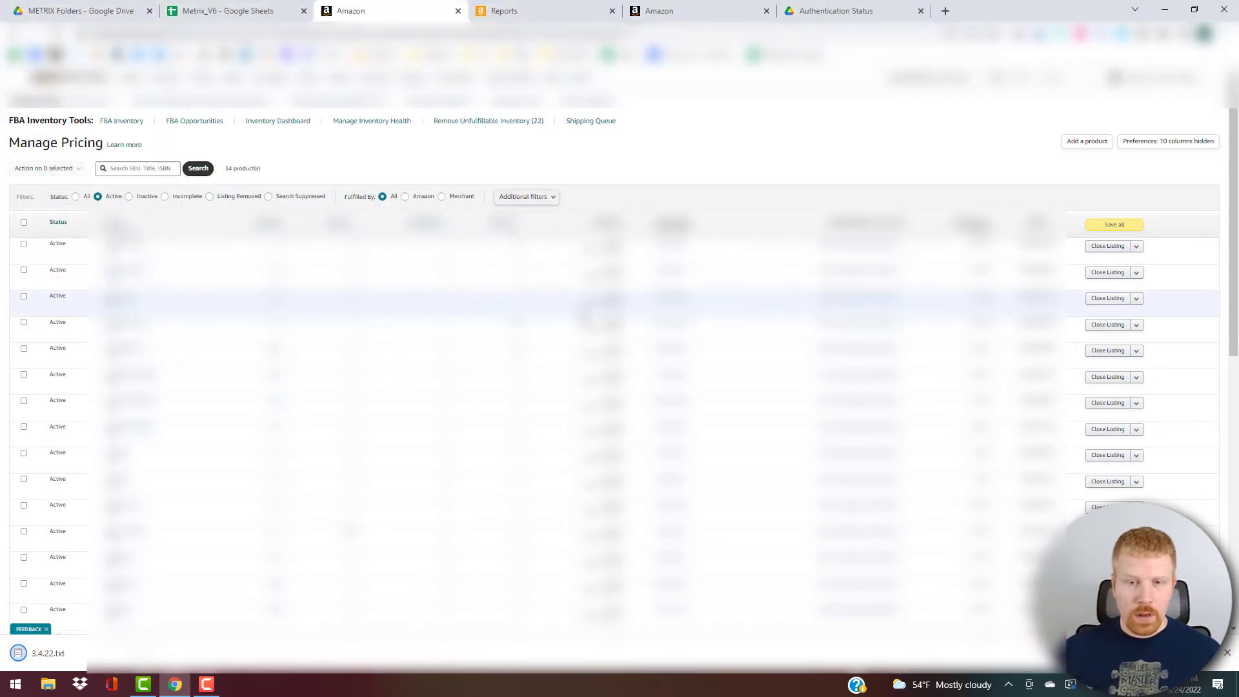
pyautogui.click(457, 11)
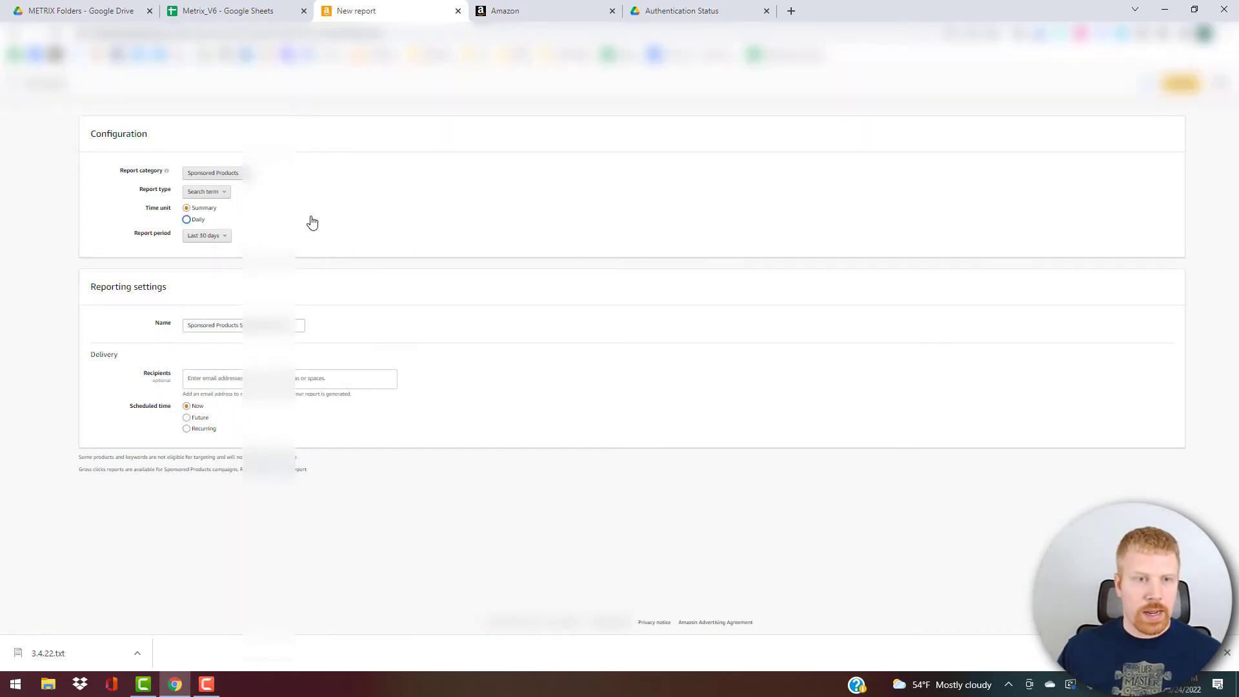
# Try a Sponsored Products report setup with type Advertised product, time unit Daily and period Last 30 days, and return to the reports list
pyautogui.click(224, 203)
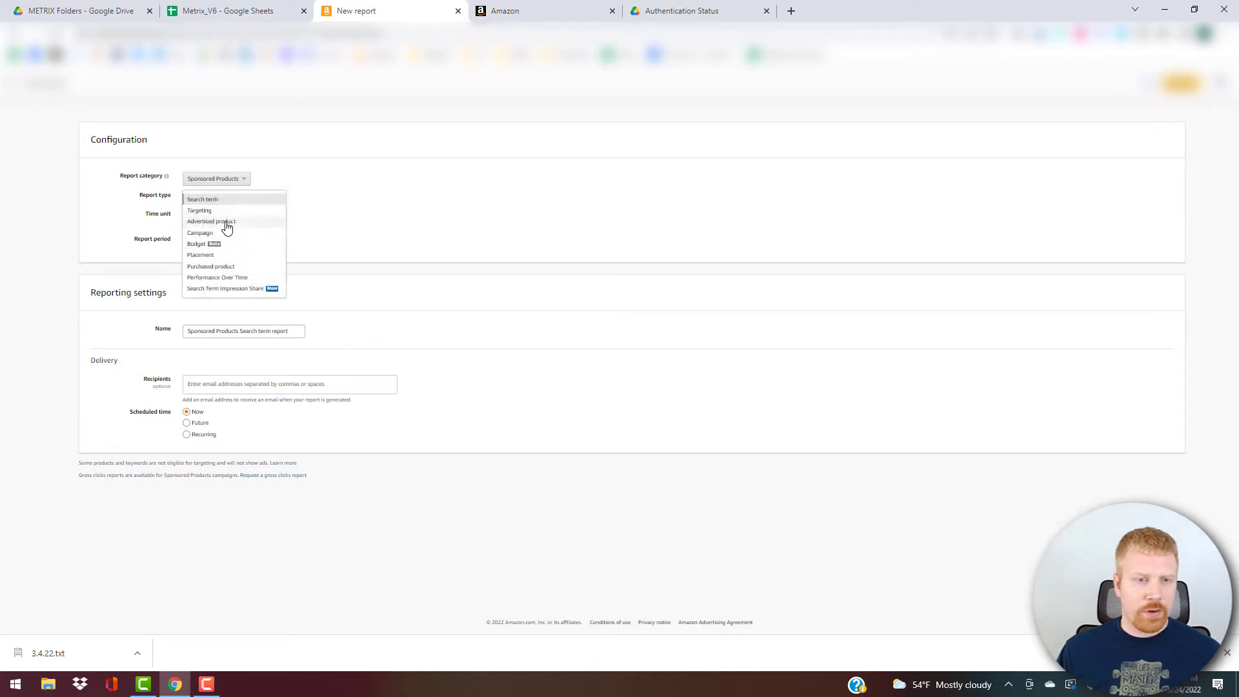
pyautogui.click(226, 221)
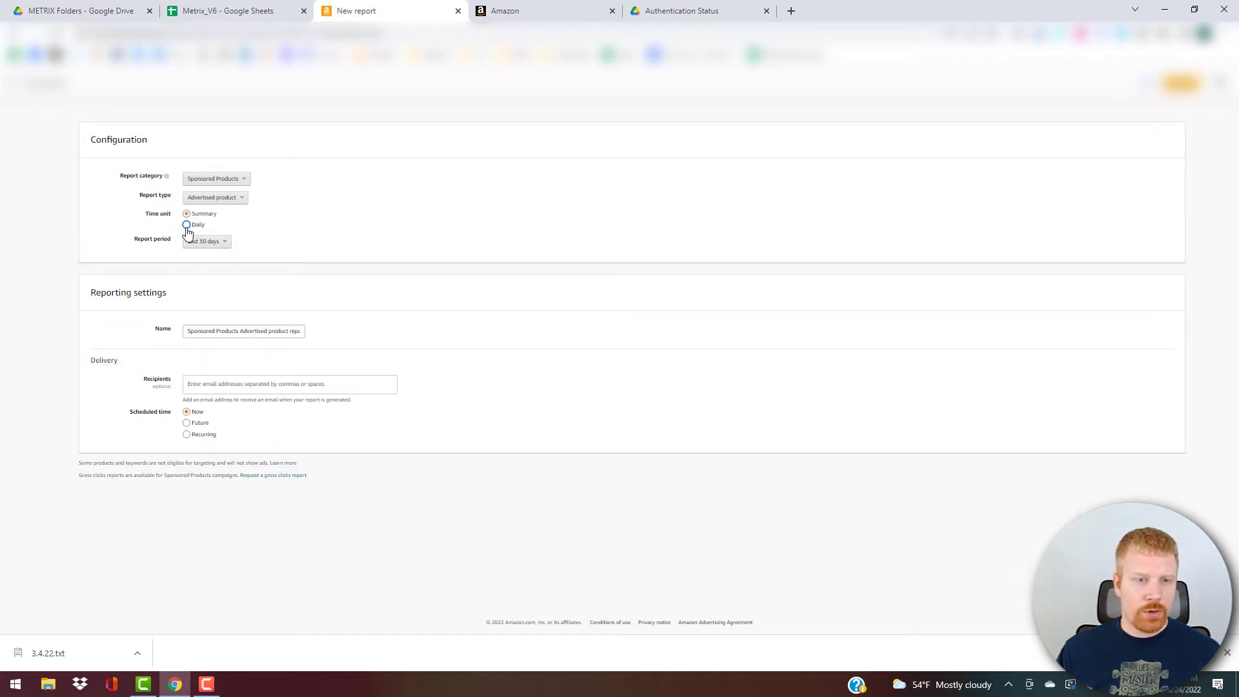
pyautogui.click(186, 226)
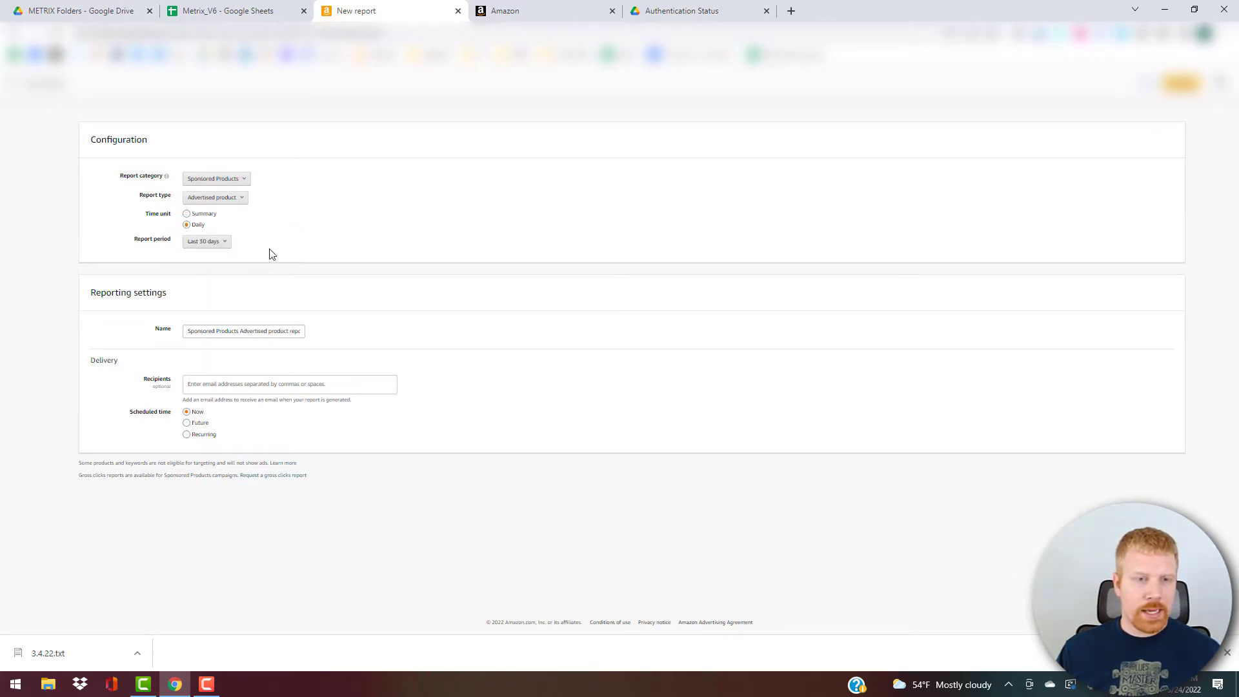
pyautogui.click(226, 242)
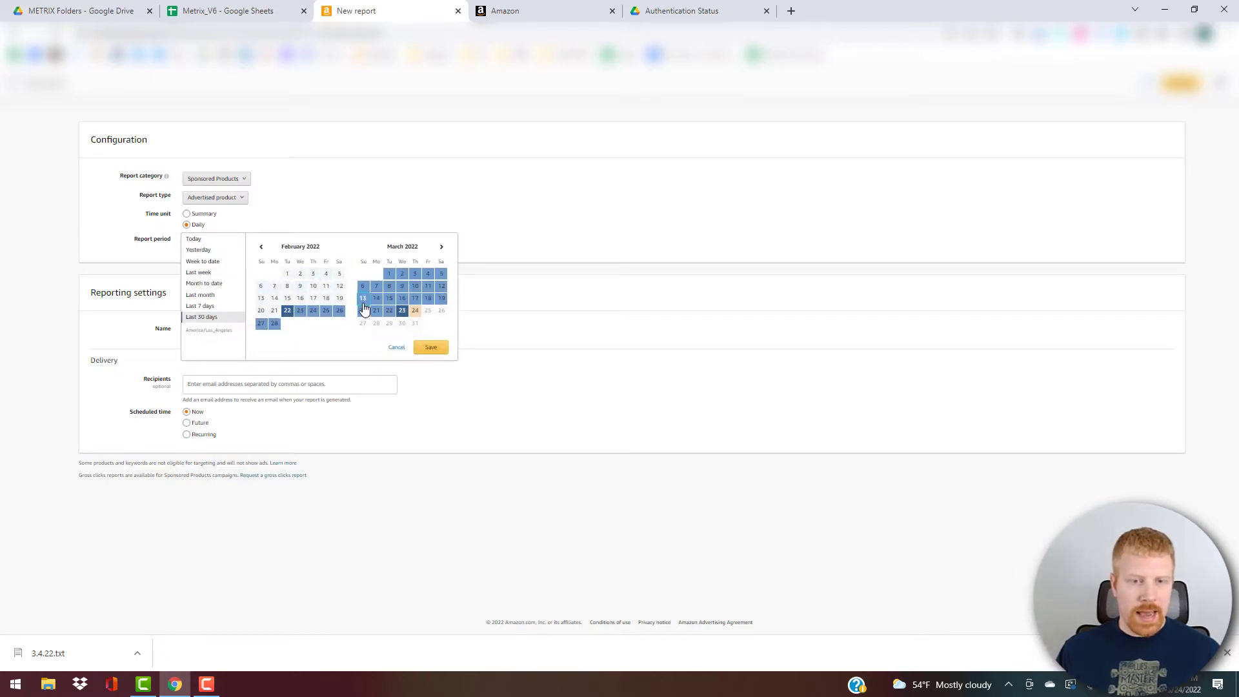
pyautogui.click(395, 349)
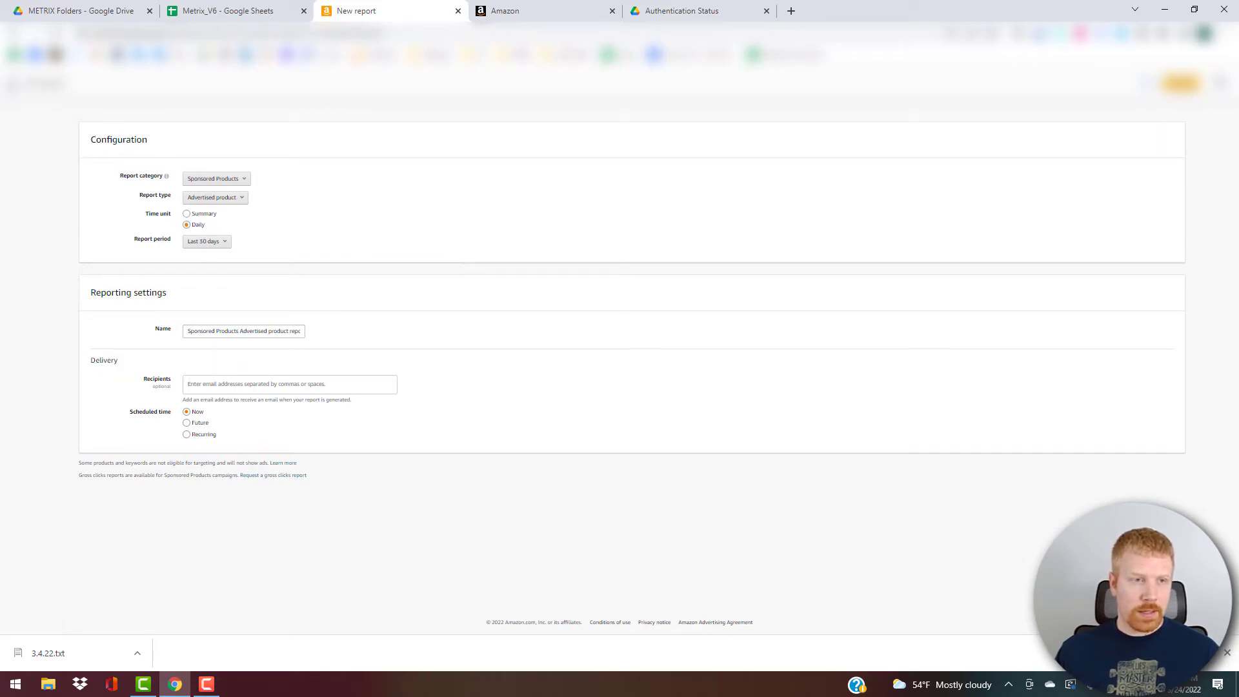
pyautogui.click(11, 86)
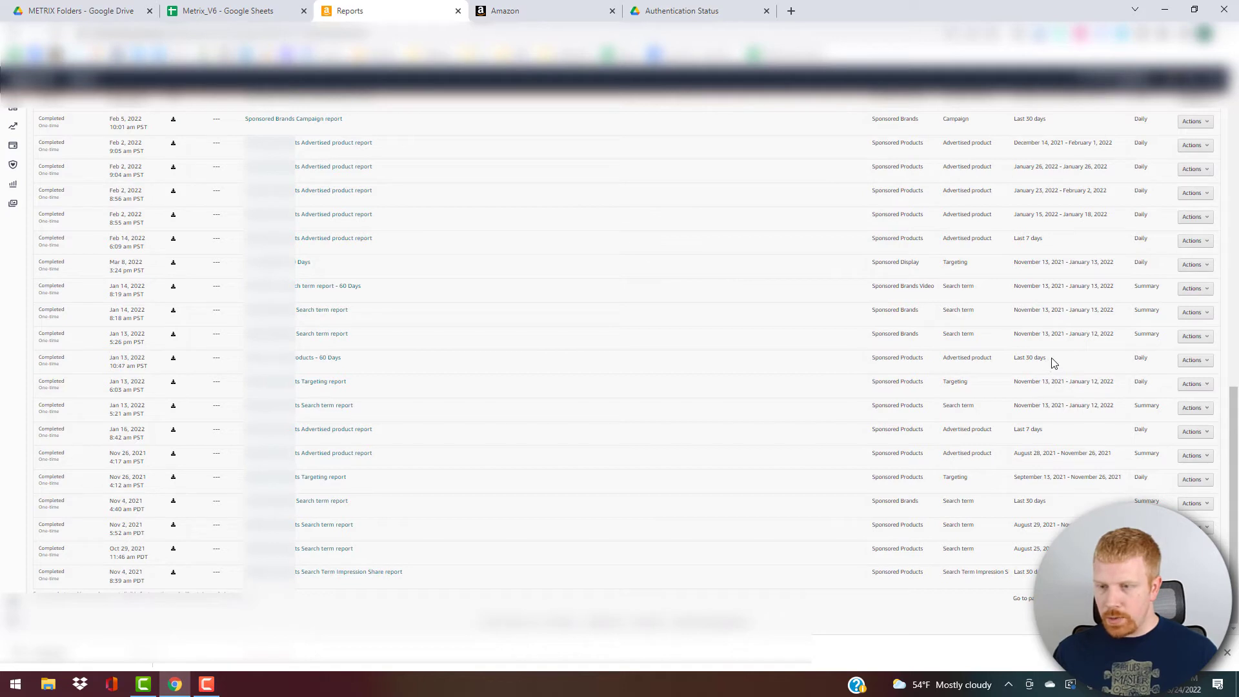
# Try to save the 60 Days Sponsored Products Advertised product report as Ads in METRIX Folders > Static > Static - New
pyautogui.moveTo(1051, 362); pyautogui.dragTo(1012, 361)
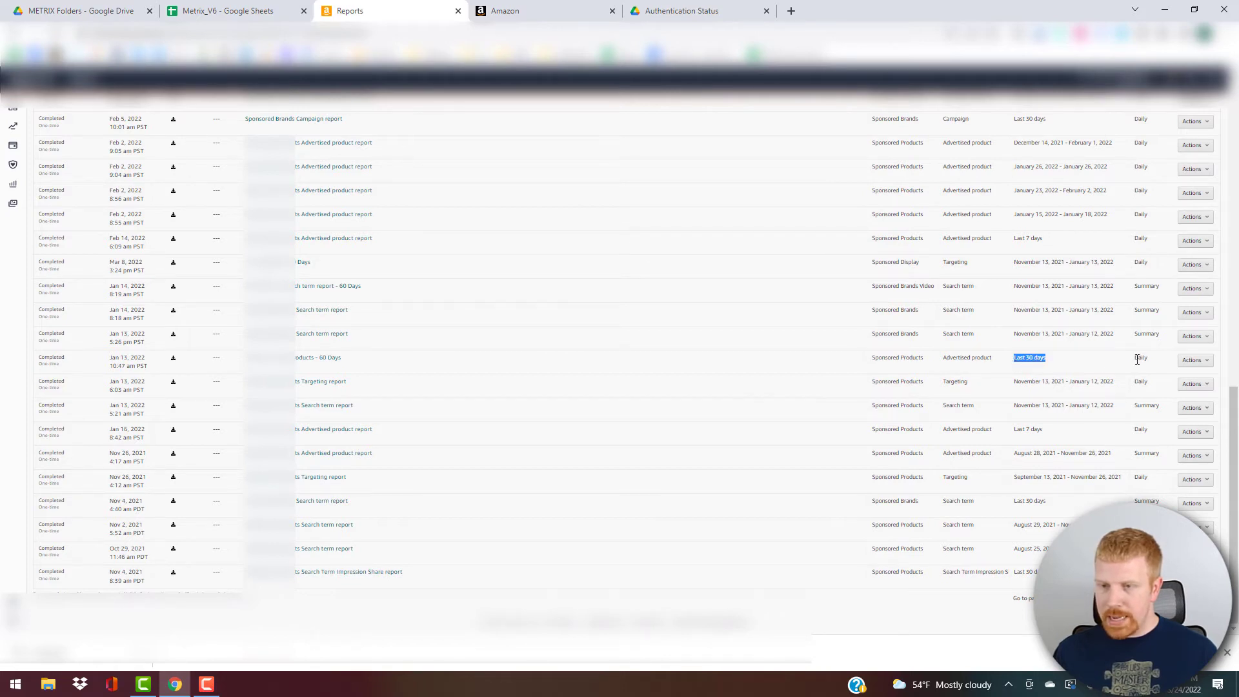
pyautogui.click(173, 359)
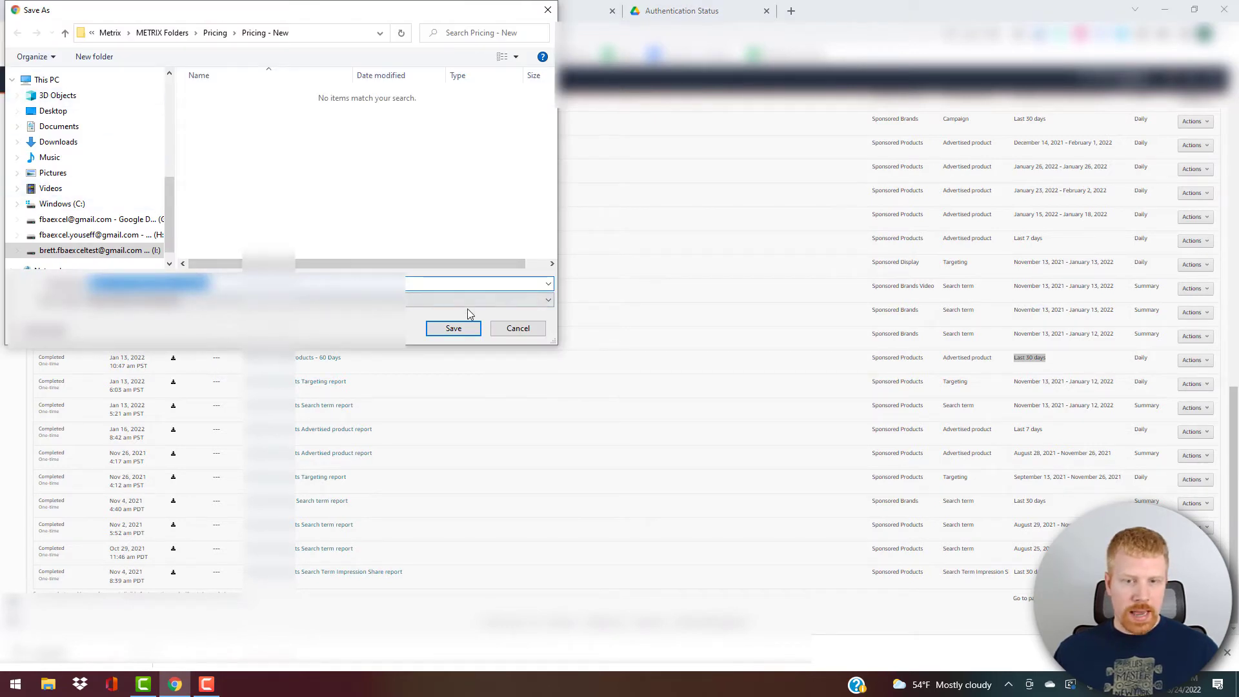
pyautogui.click(162, 33)
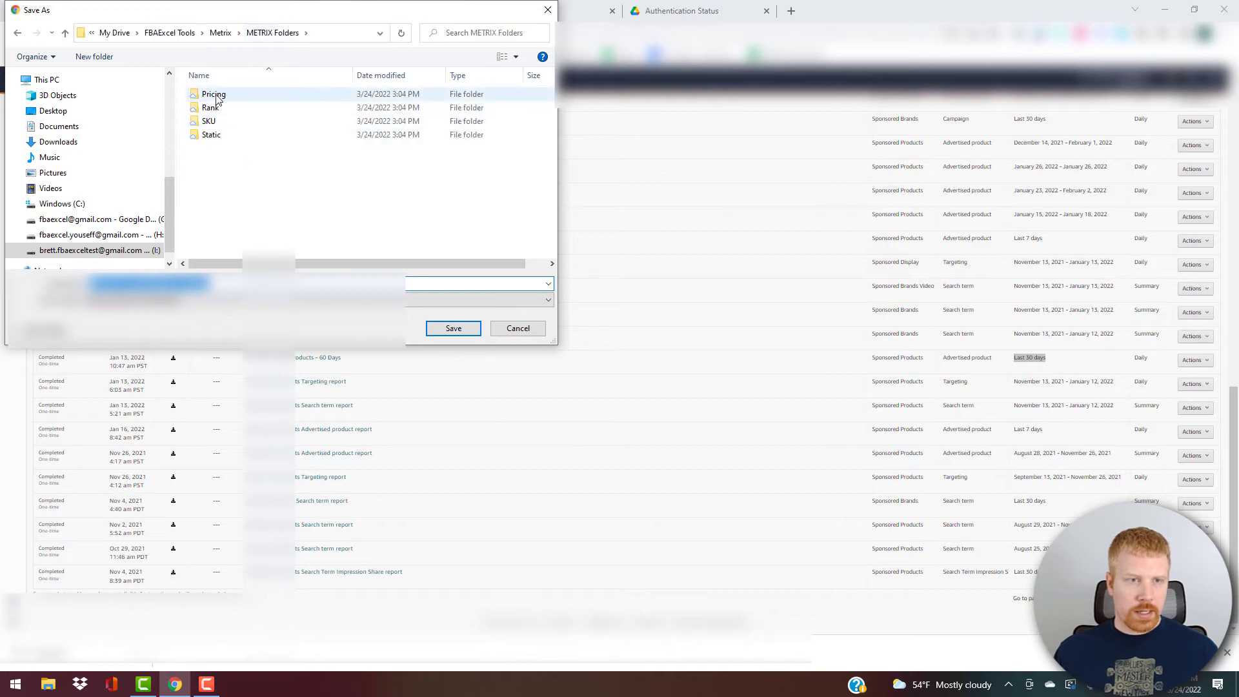
pyautogui.doubleClick(213, 136)
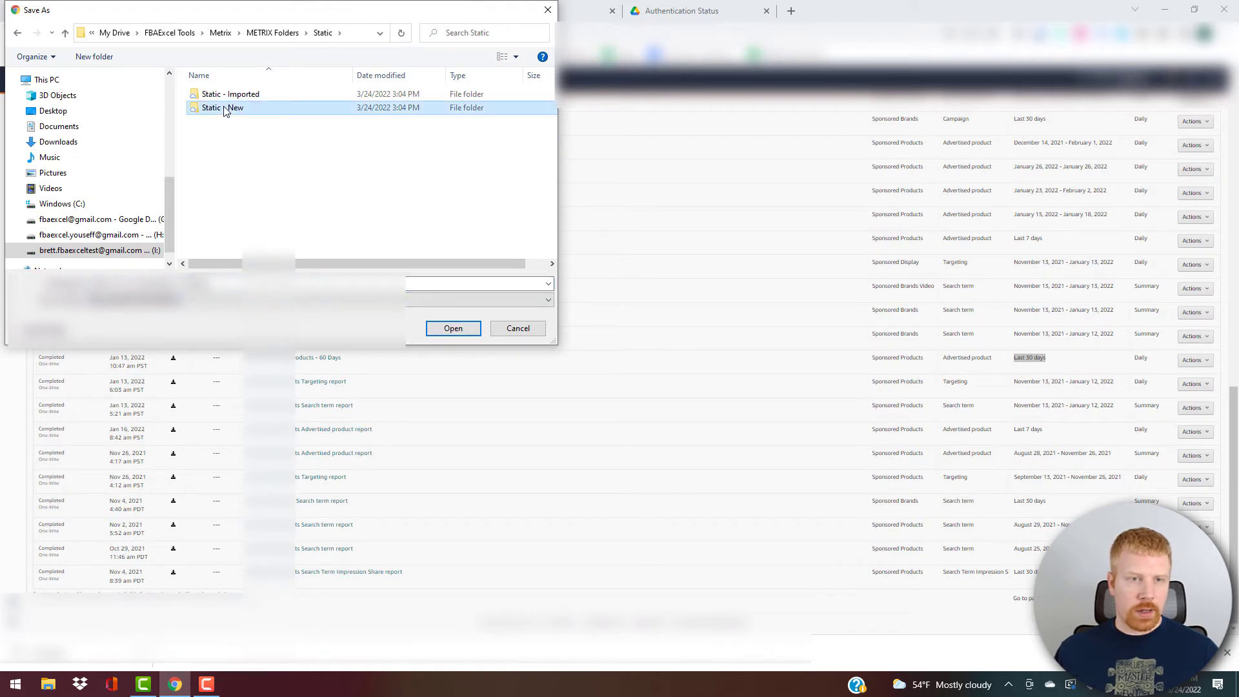
pyautogui.doubleClick(224, 109)
pyautogui.click(226, 285)
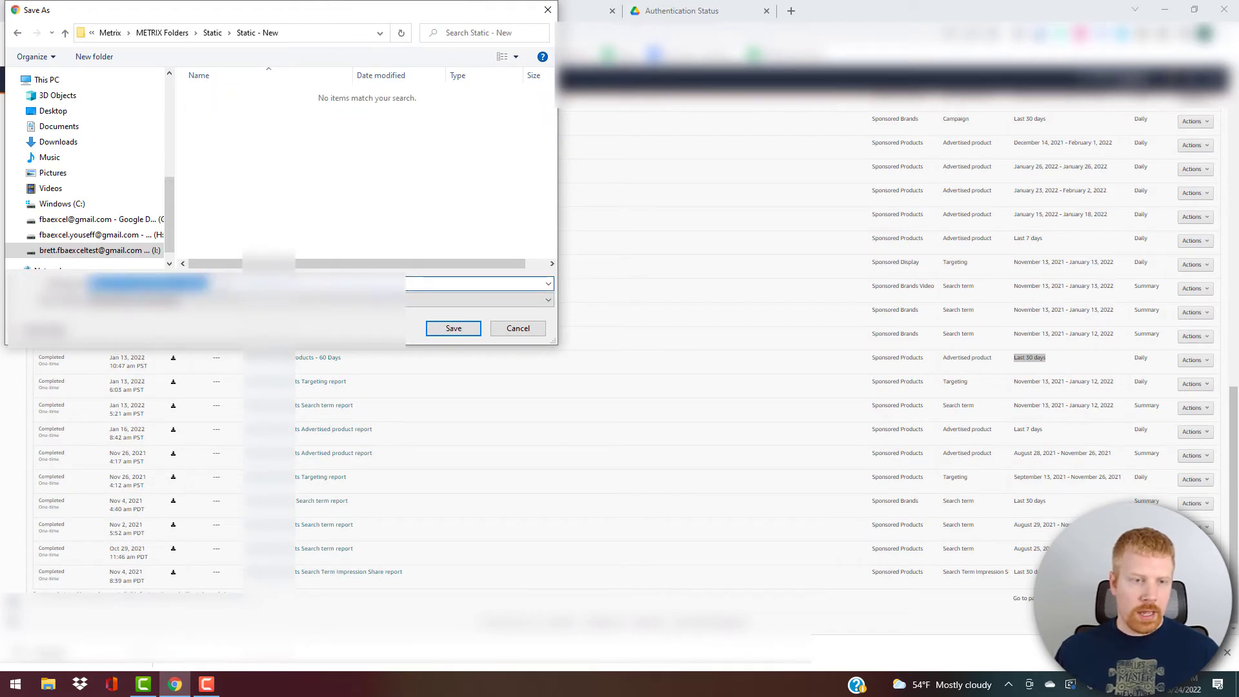
pyautogui.write('S')
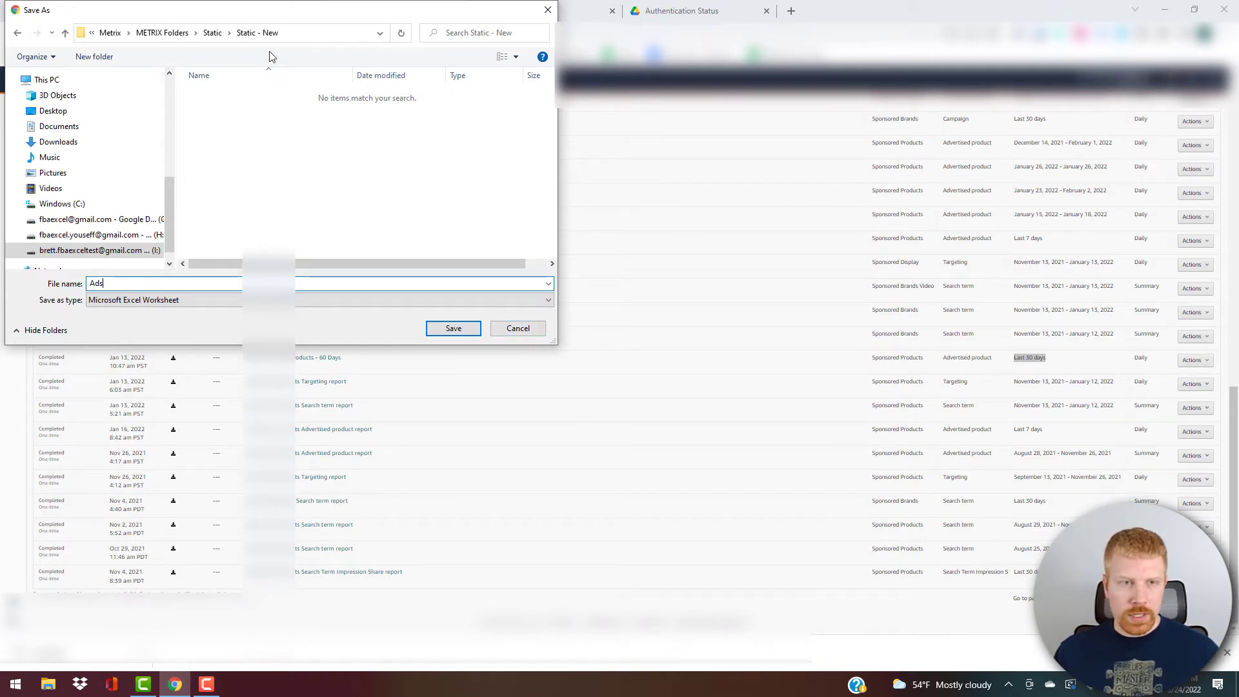
pyautogui.click(518, 328)
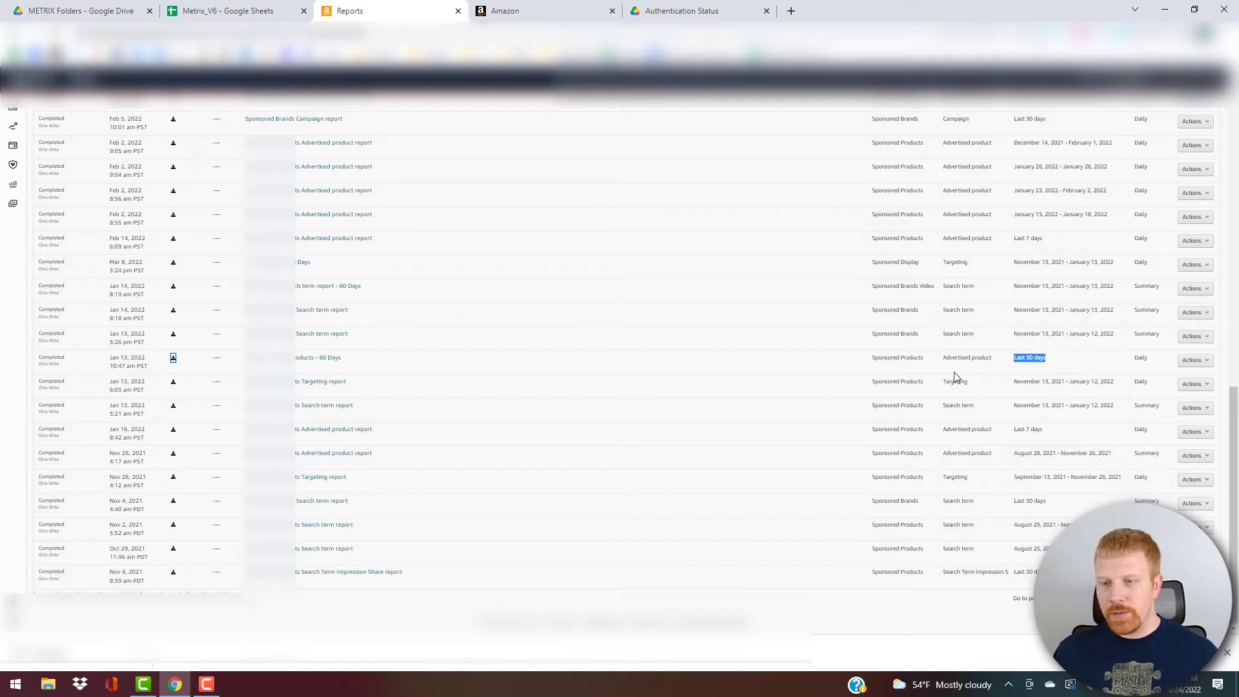
# Try a new report setup with category Sponsored Brands, type Campaign and time unit Daily, and return to the reports list
pyautogui.scroll(10, 818, 380)
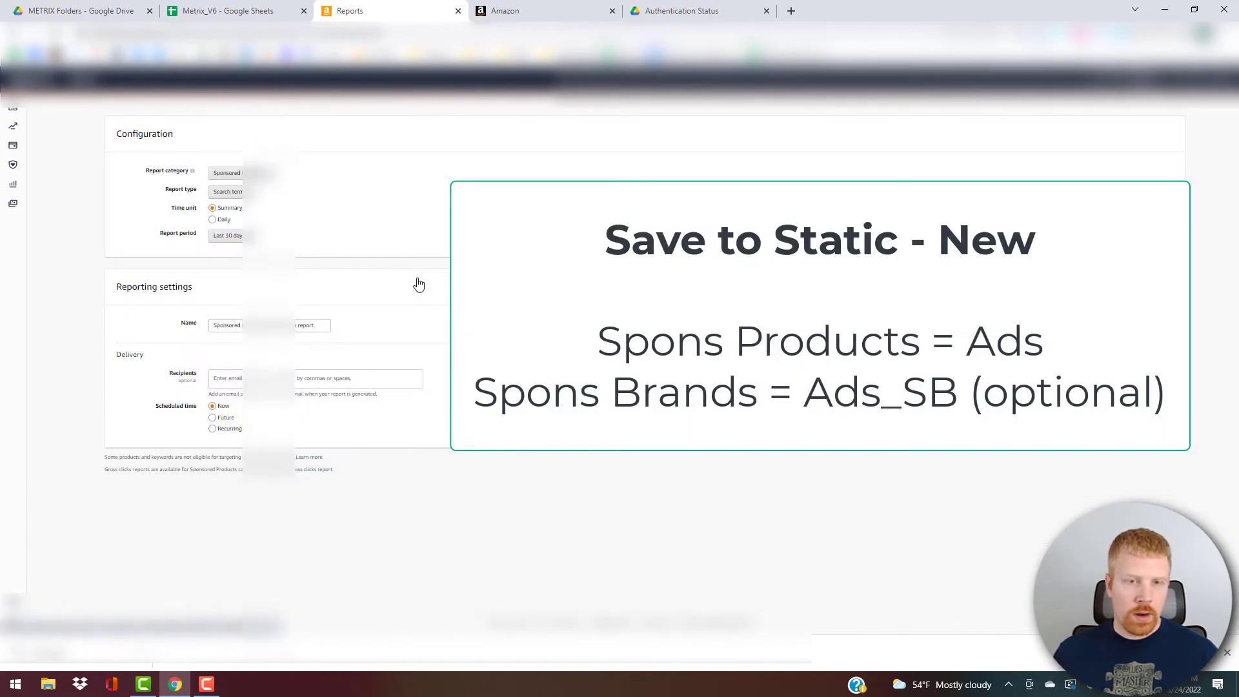
pyautogui.click(233, 173)
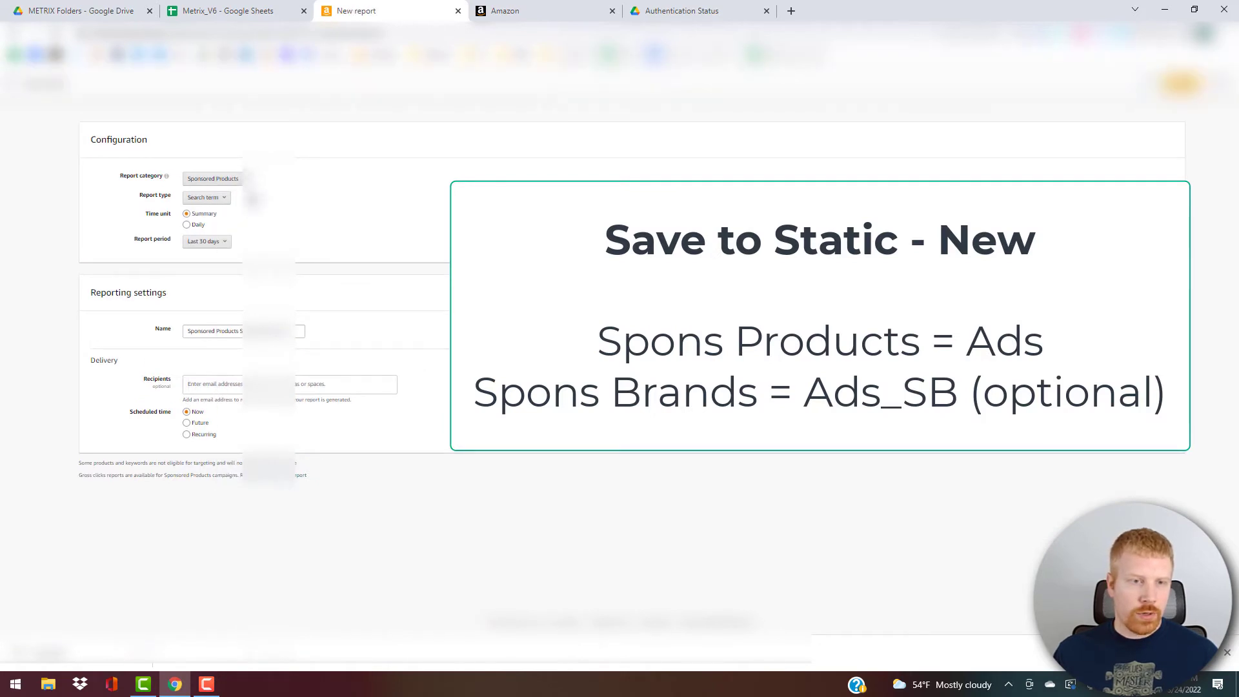
pyautogui.click(216, 192)
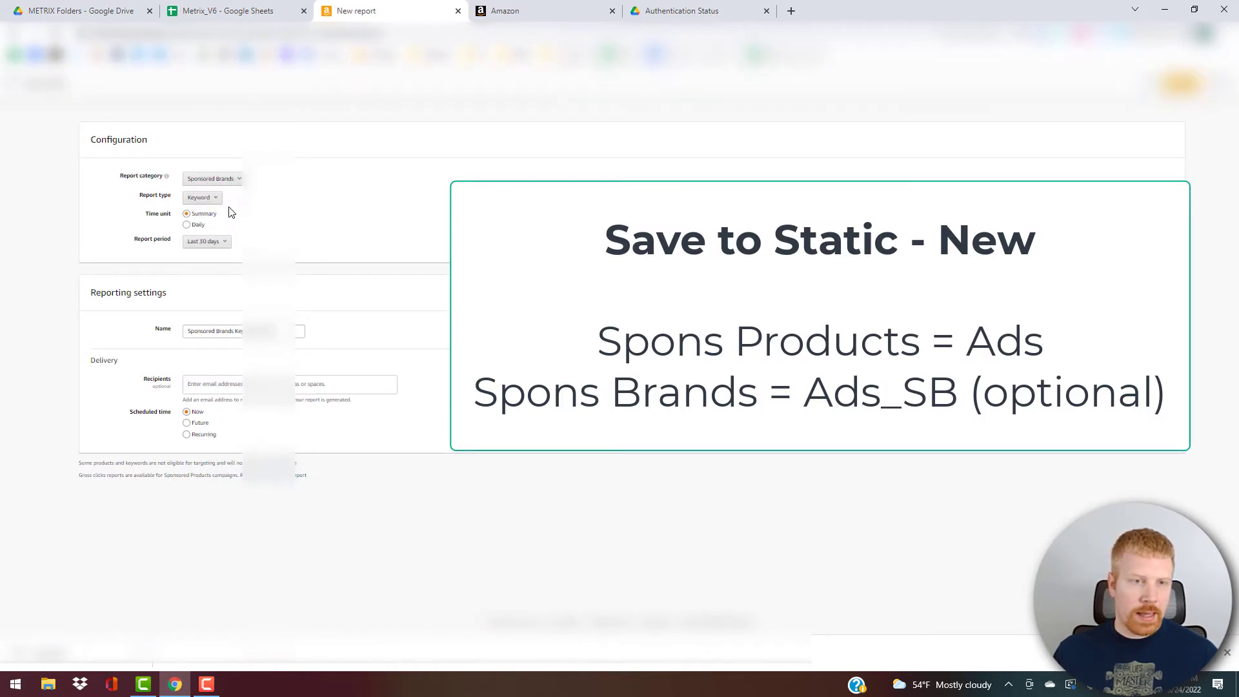
pyautogui.click(217, 199)
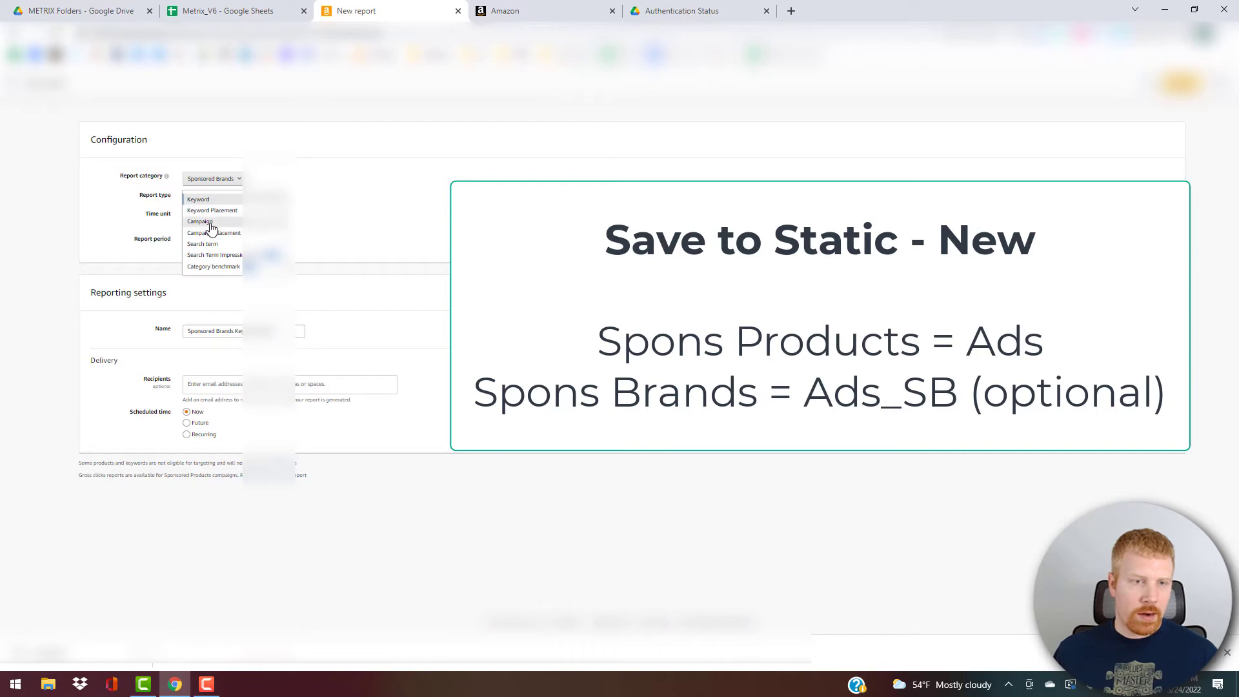
pyautogui.click(216, 223)
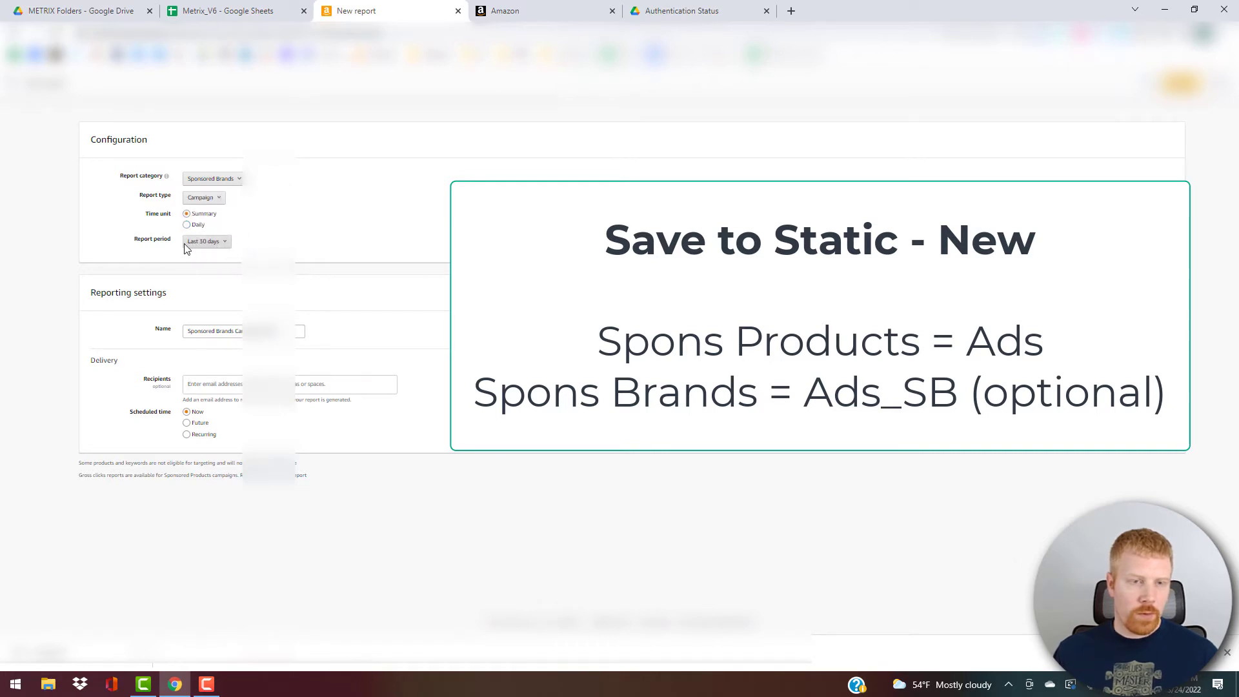
pyautogui.click(190, 226)
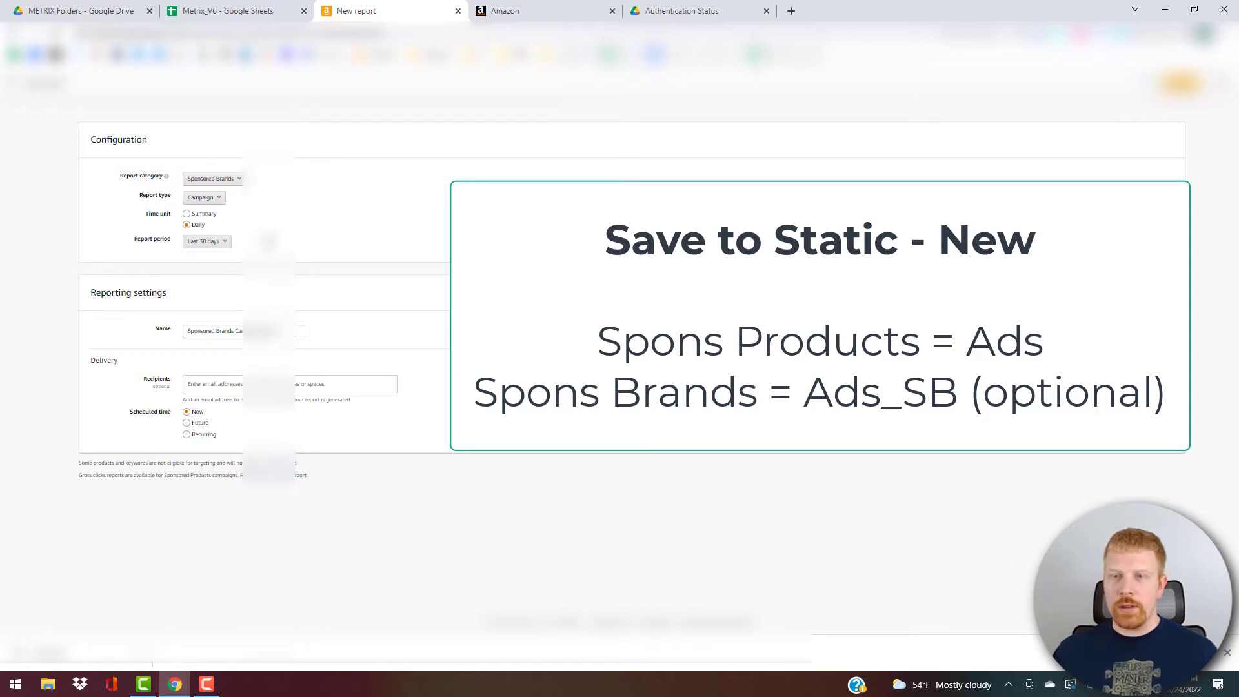
pyautogui.click(13, 87)
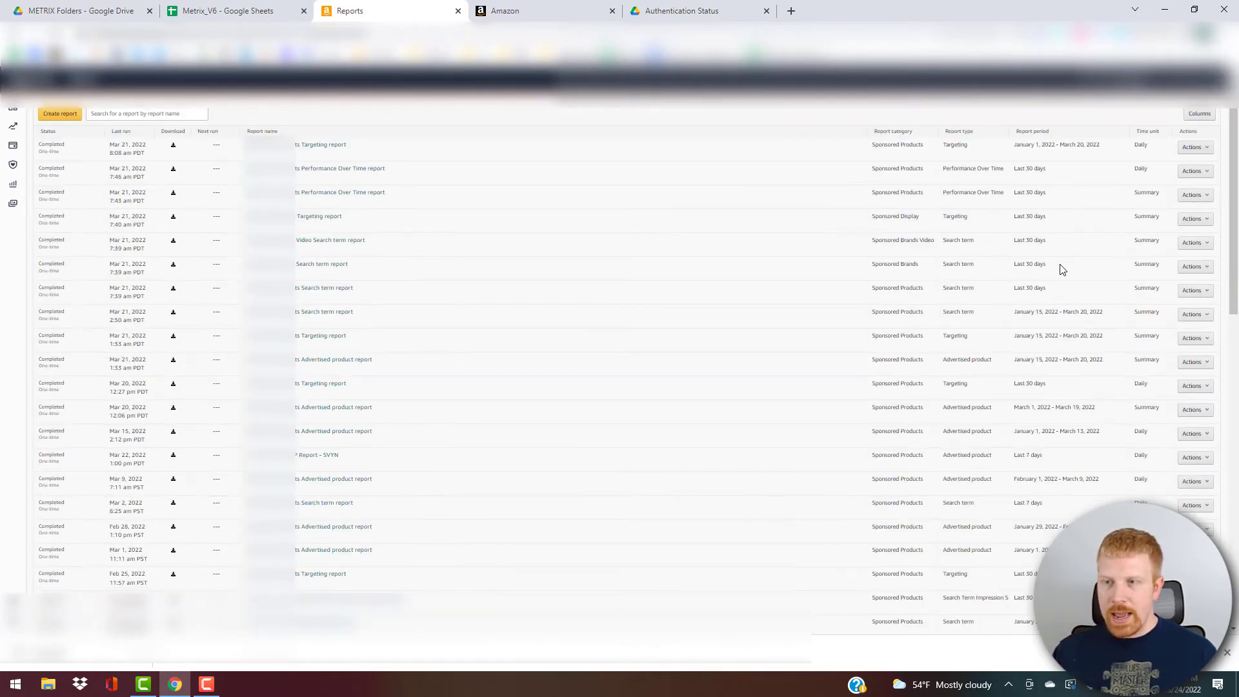
pyautogui.scroll(-1, 1068, 284)
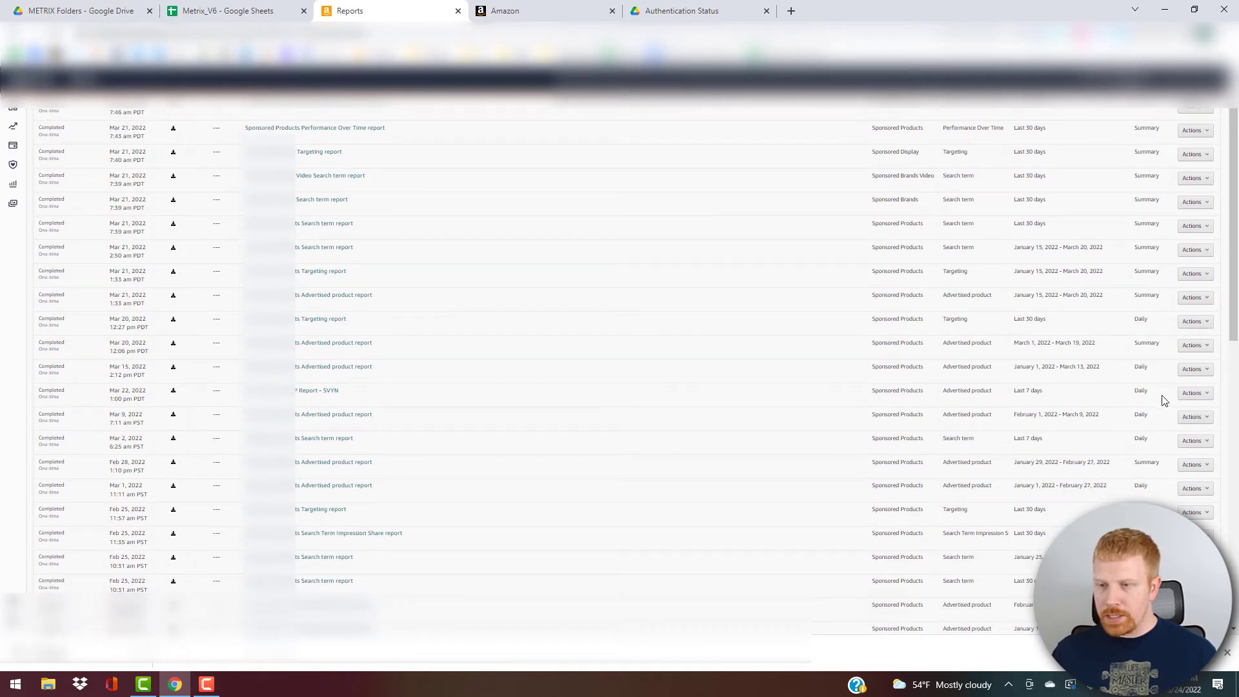
# Check the available actions for the Daily report covering the last 7 days, and close the Reports, Amazon and Authentication Status tabs
pyautogui.click(1203, 393)
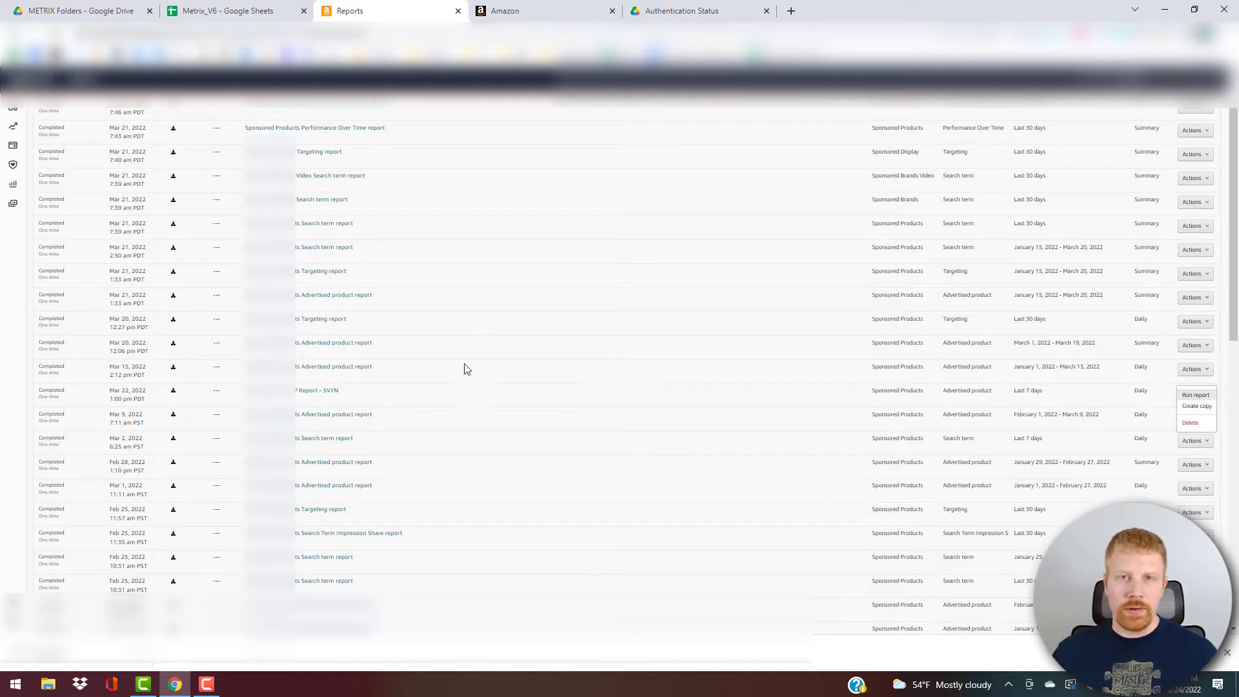
pyautogui.click(755, 393)
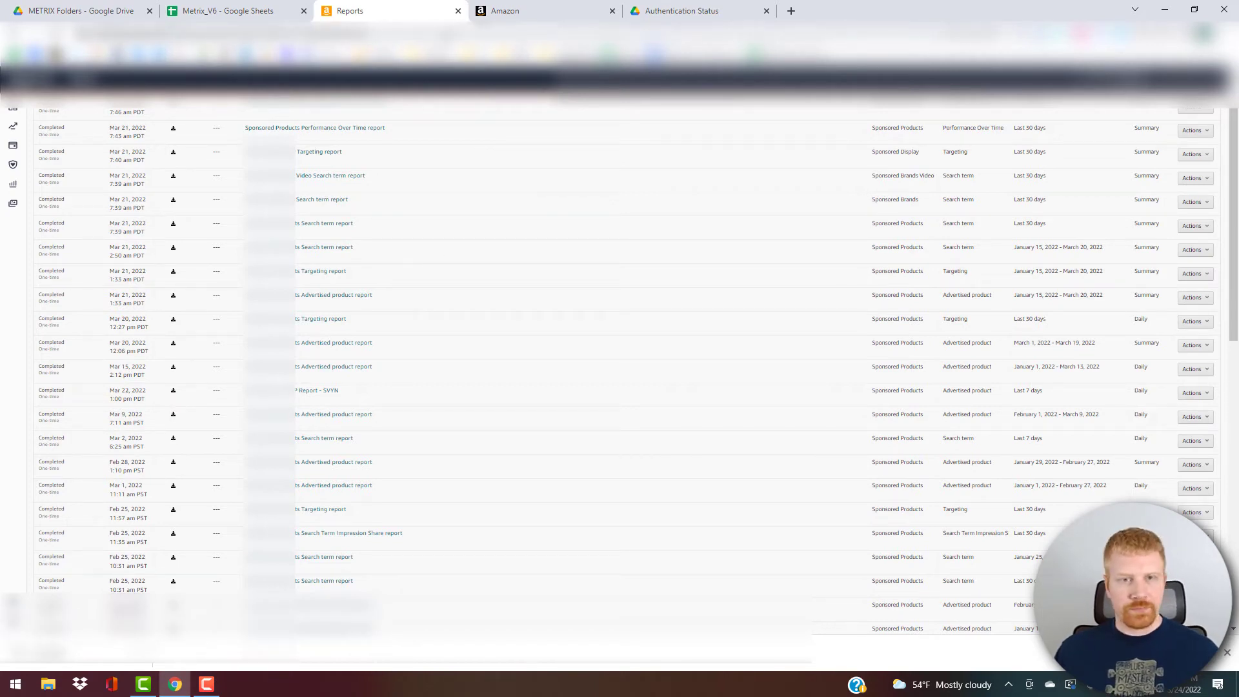
pyautogui.hotkey('ctrl', 'Tab')
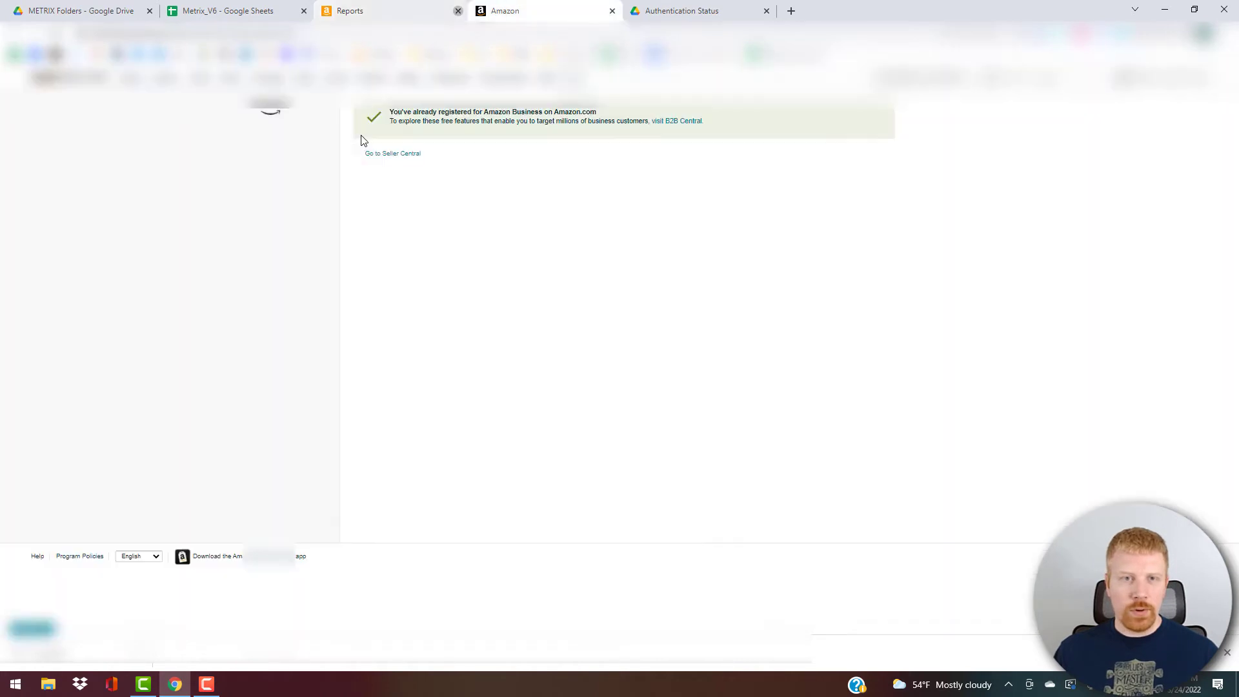
pyautogui.hotkey('ctrl', 'w')
pyautogui.hotkey('ctrl', 'w')
pyautogui.hotkey('ctrl', 'w')
# Run the Metrix onboarding download of business reports for the last 14 days, and open the report's show/hide columns options
pyautogui.click(326, 96)
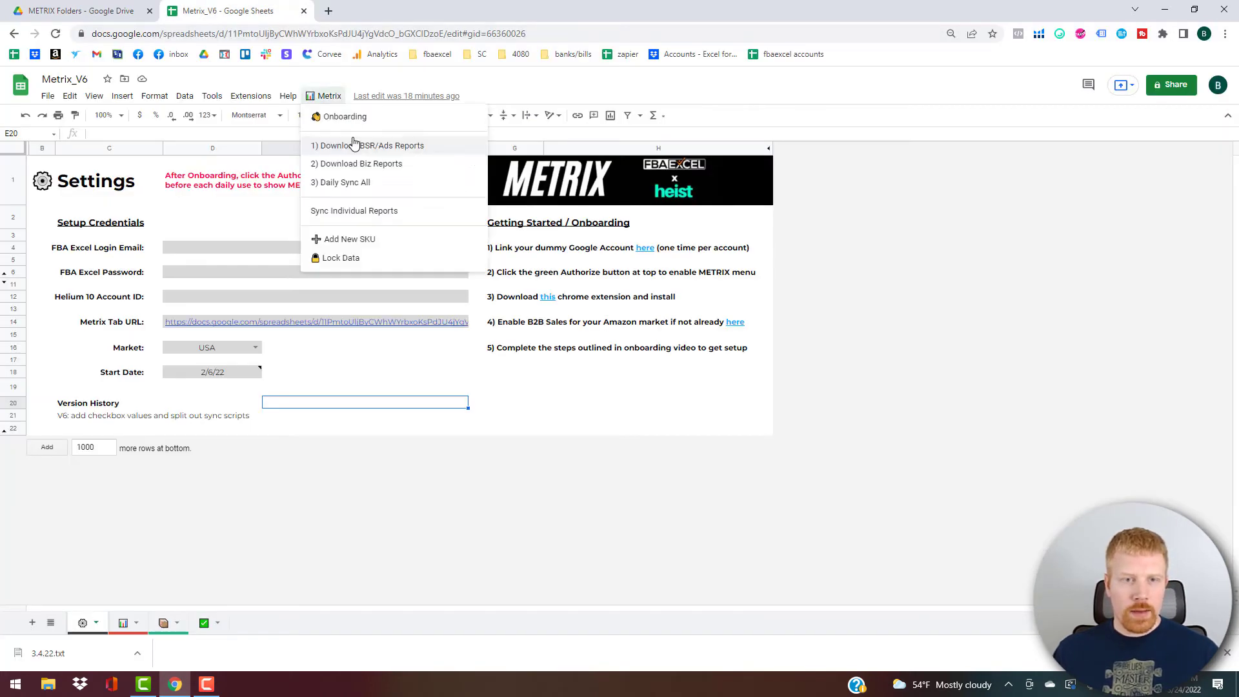
pyautogui.moveTo(383, 116)
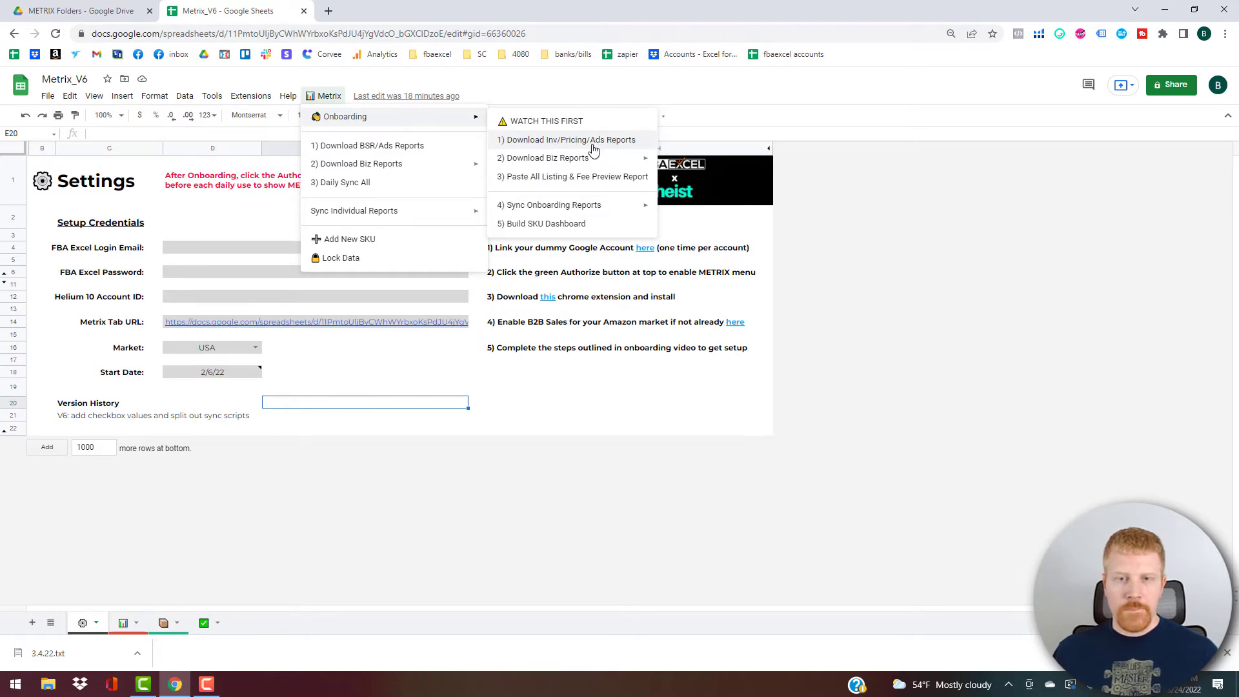
pyautogui.moveTo(581, 159)
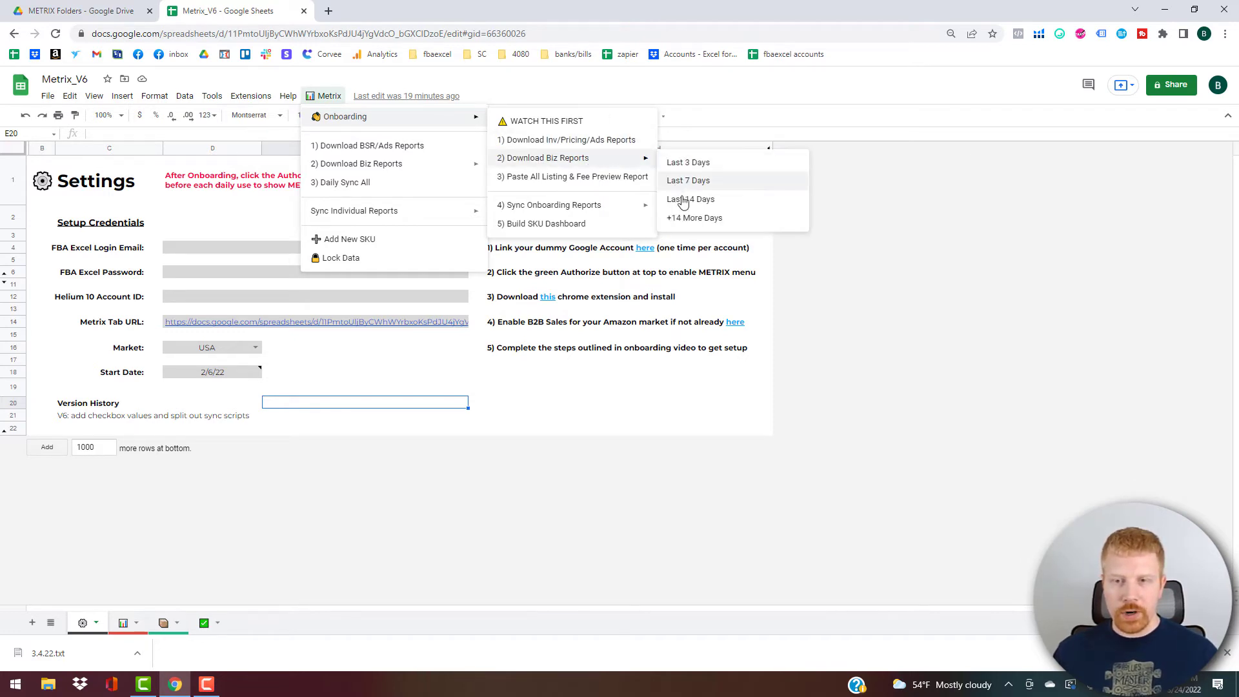
pyautogui.click(724, 194)
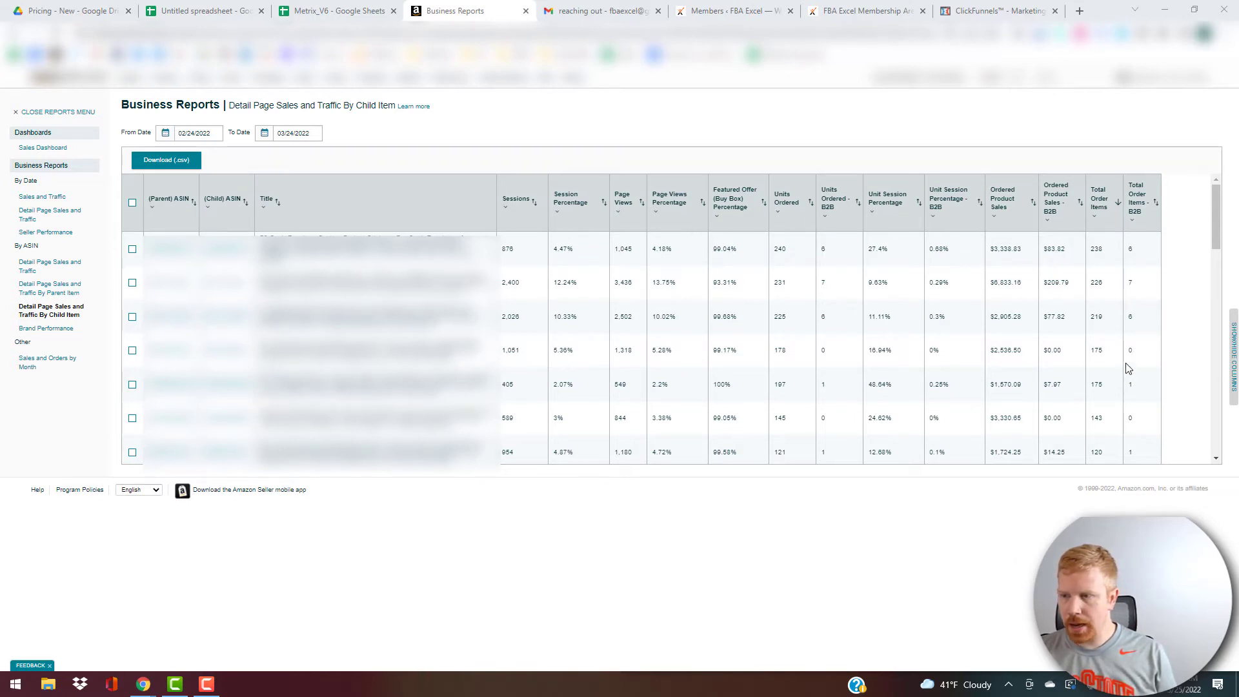
pyautogui.click(1233, 350)
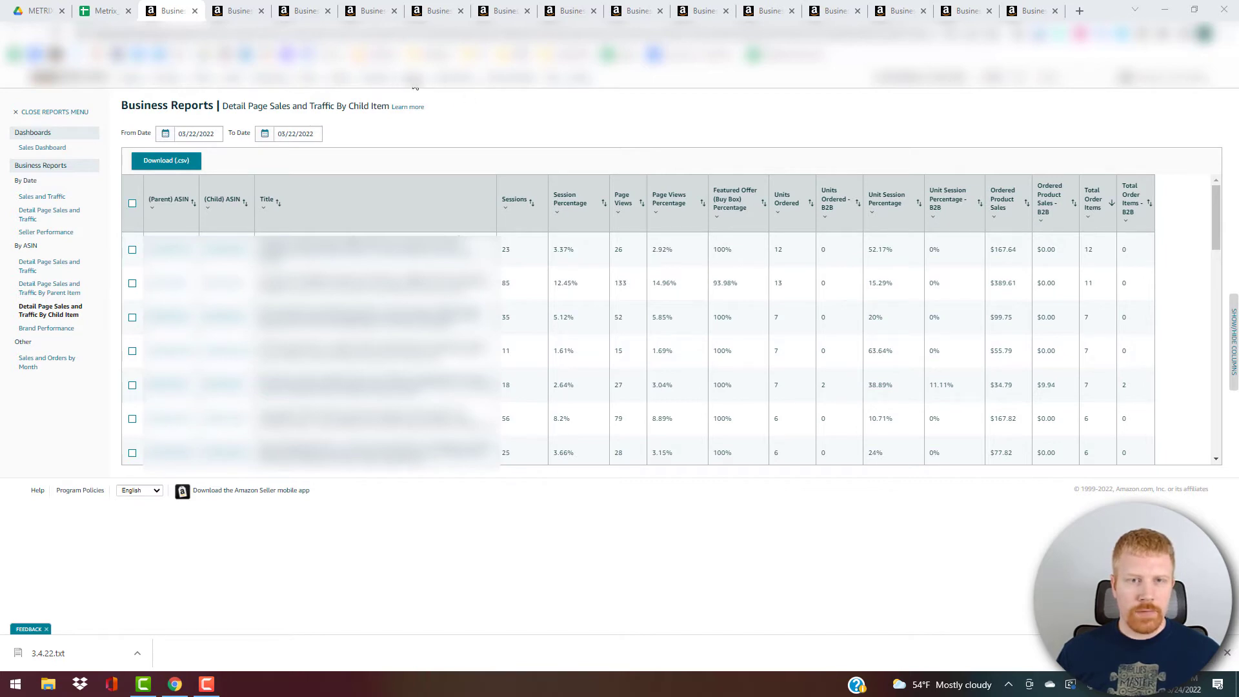
# Start downloading the 03/22/2022 business report as CSV and choose METRIX Folders > SKU > SKU - New as the save location
pyautogui.moveTo(414, 87)
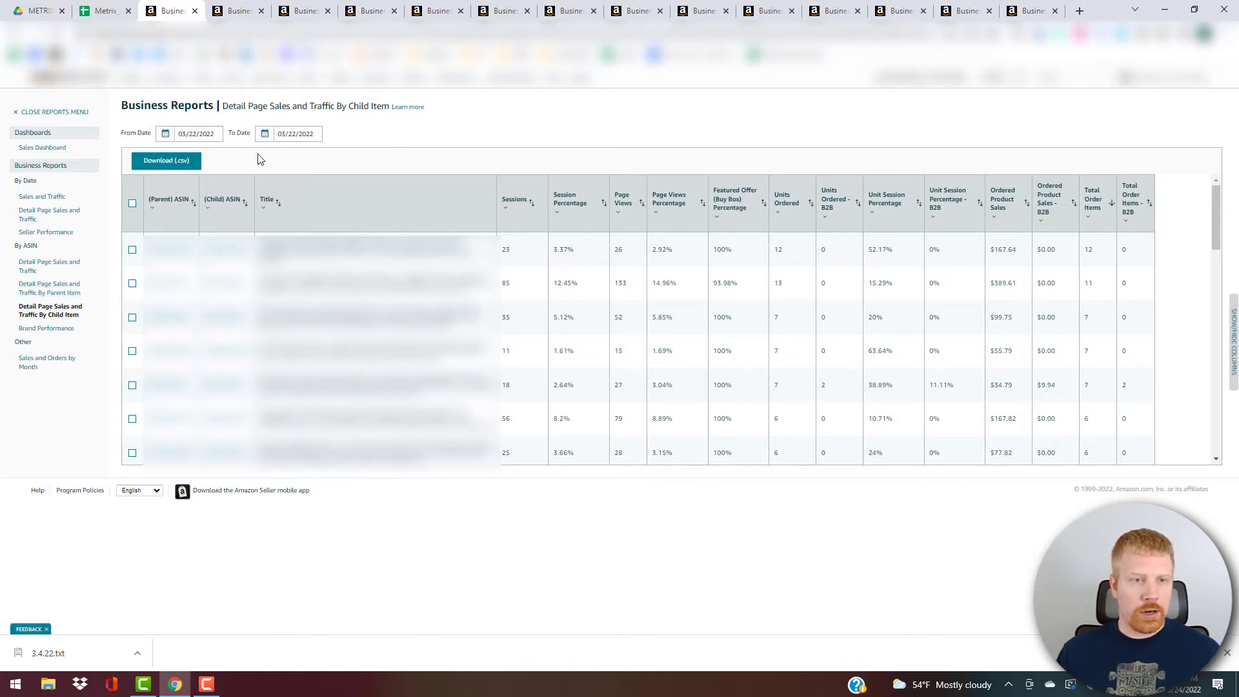
pyautogui.click(166, 160)
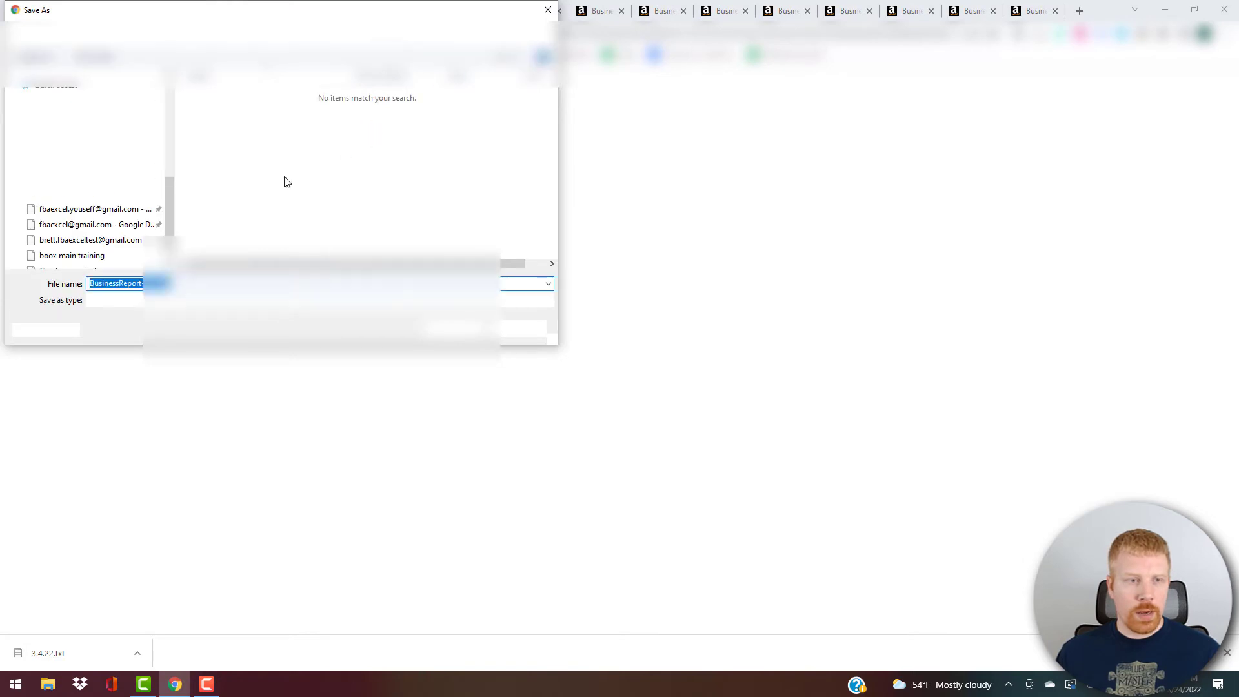
pyautogui.moveTo(172, 196); pyautogui.dragTo(169, 102)
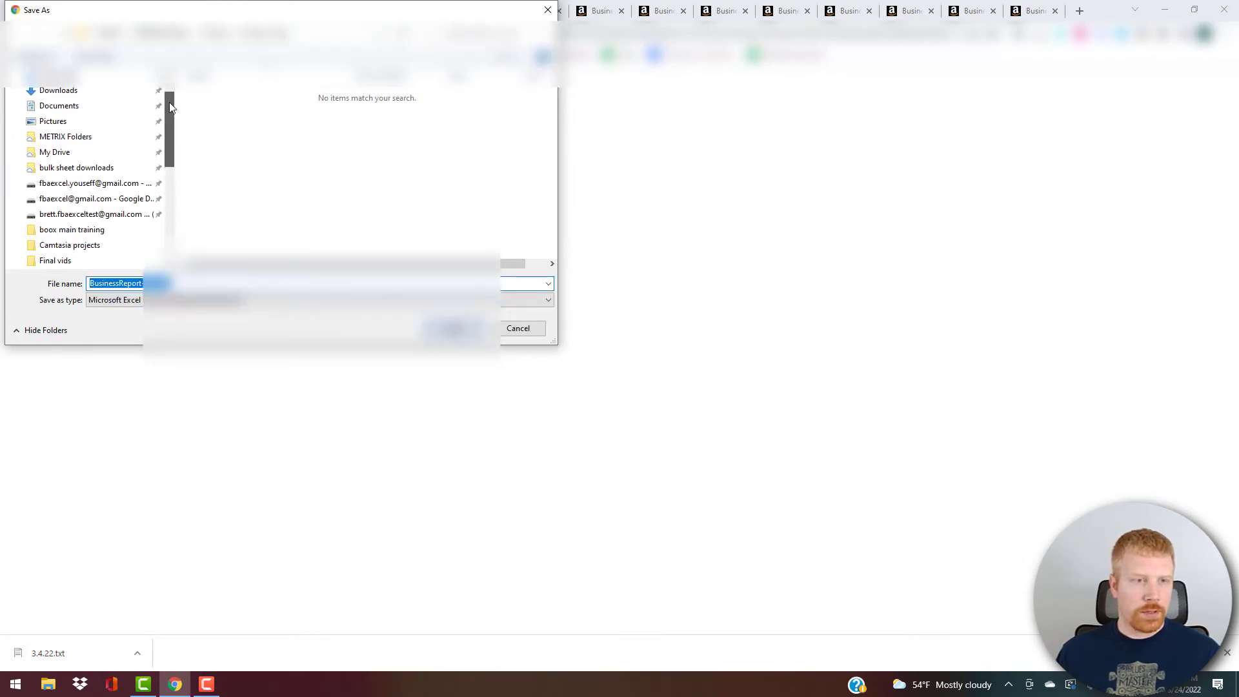
pyautogui.scroll(1, 97, 148)
pyautogui.click(97, 163)
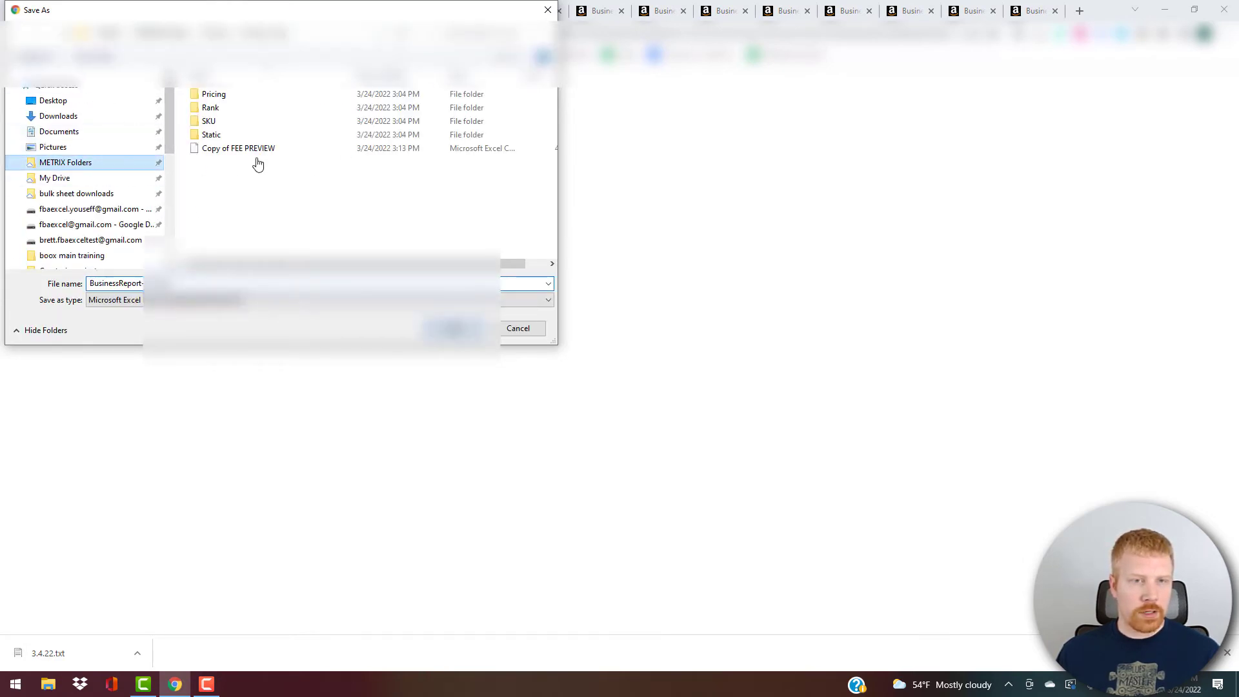
pyautogui.click(211, 121)
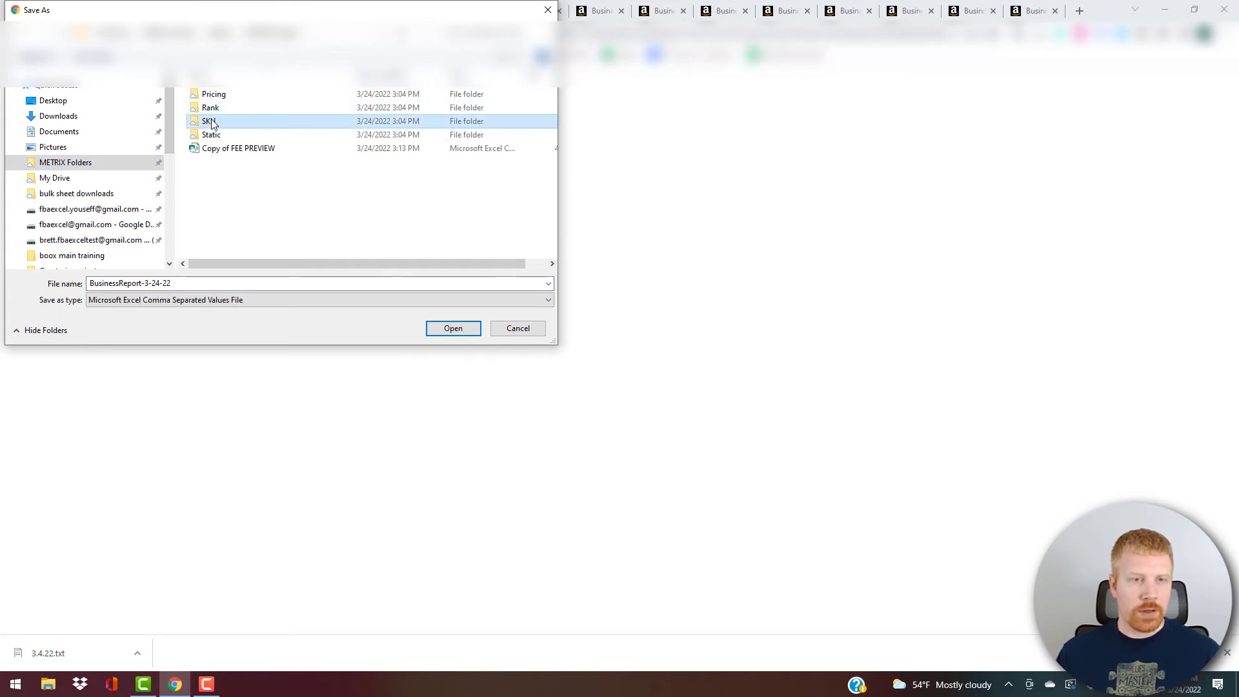
pyautogui.doubleClick(263, 120)
pyautogui.click(234, 112)
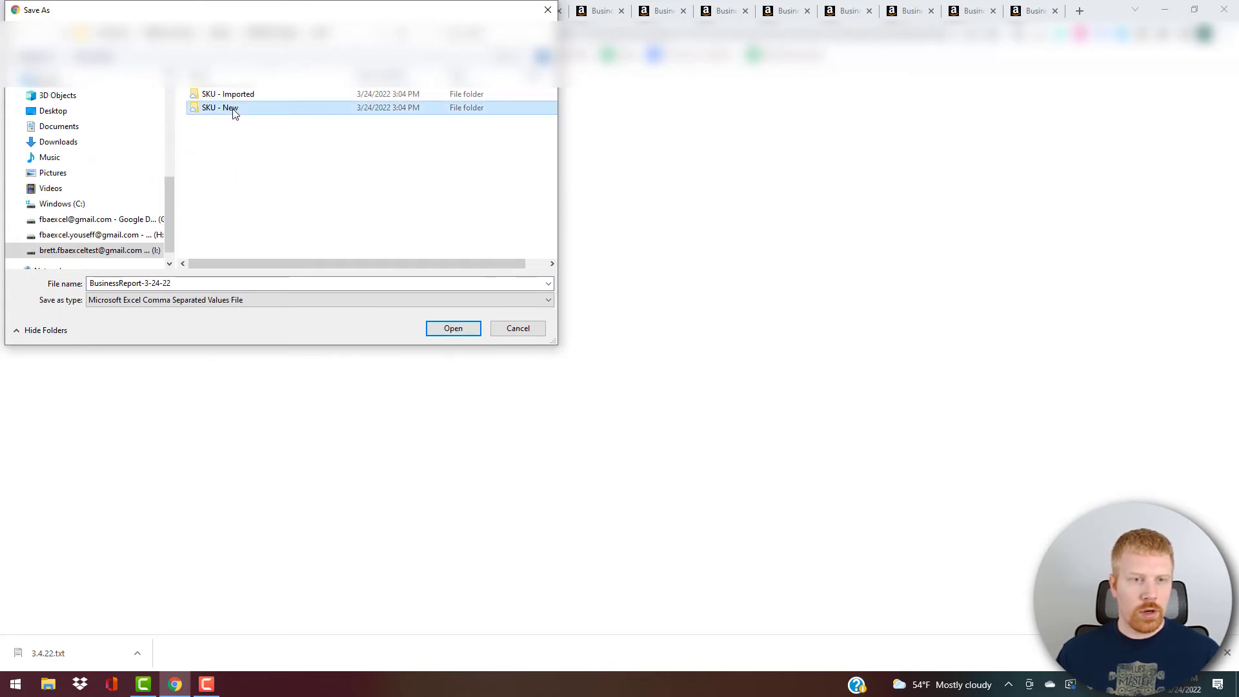
pyautogui.press('Return')
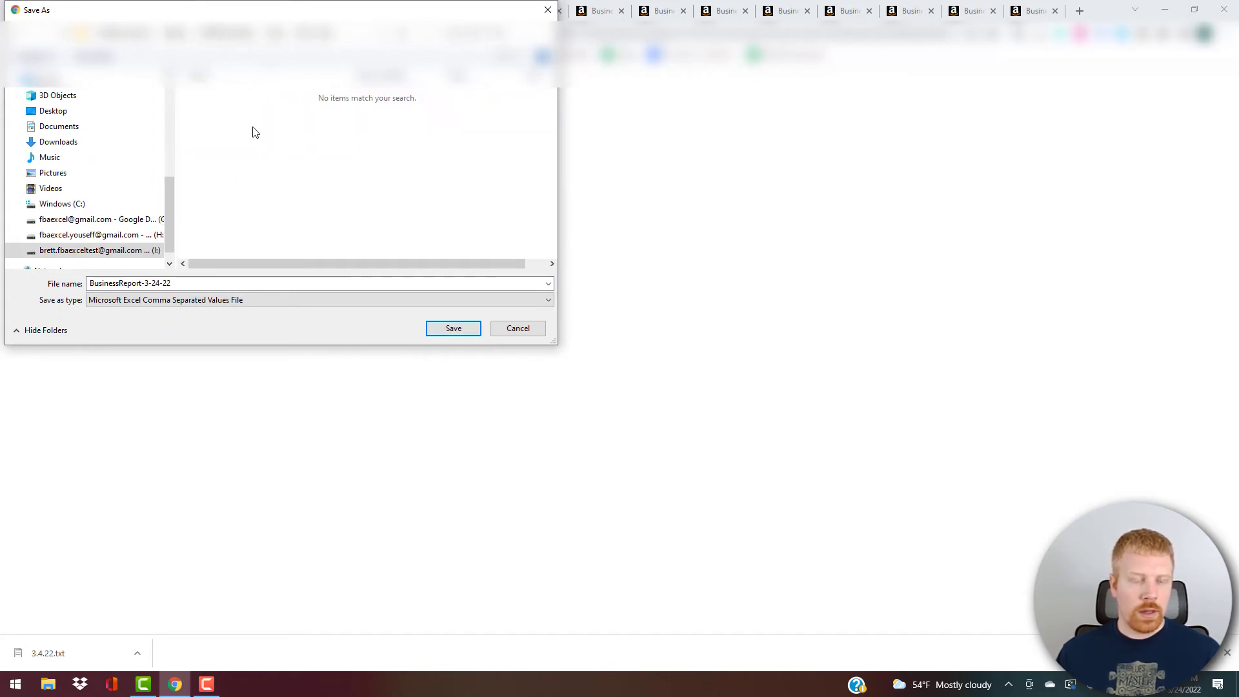
# Name the business report file 3.22.22, and cancel the save
pyautogui.click(193, 282)
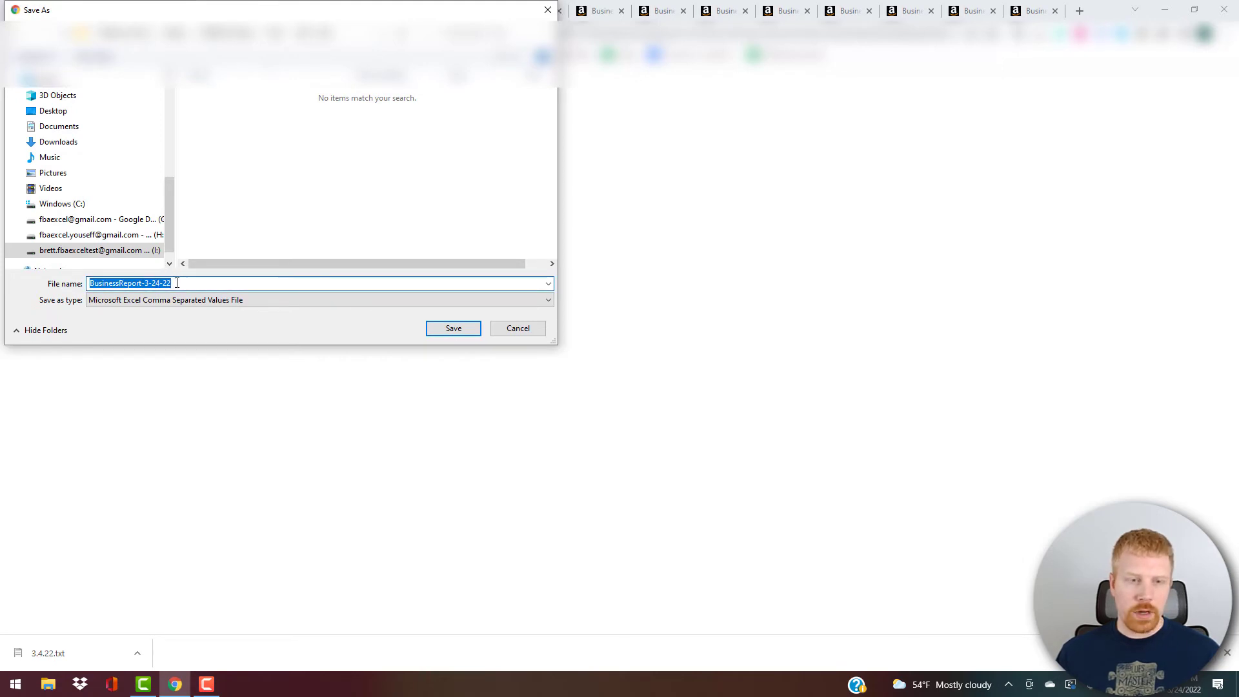
pyautogui.write('3')
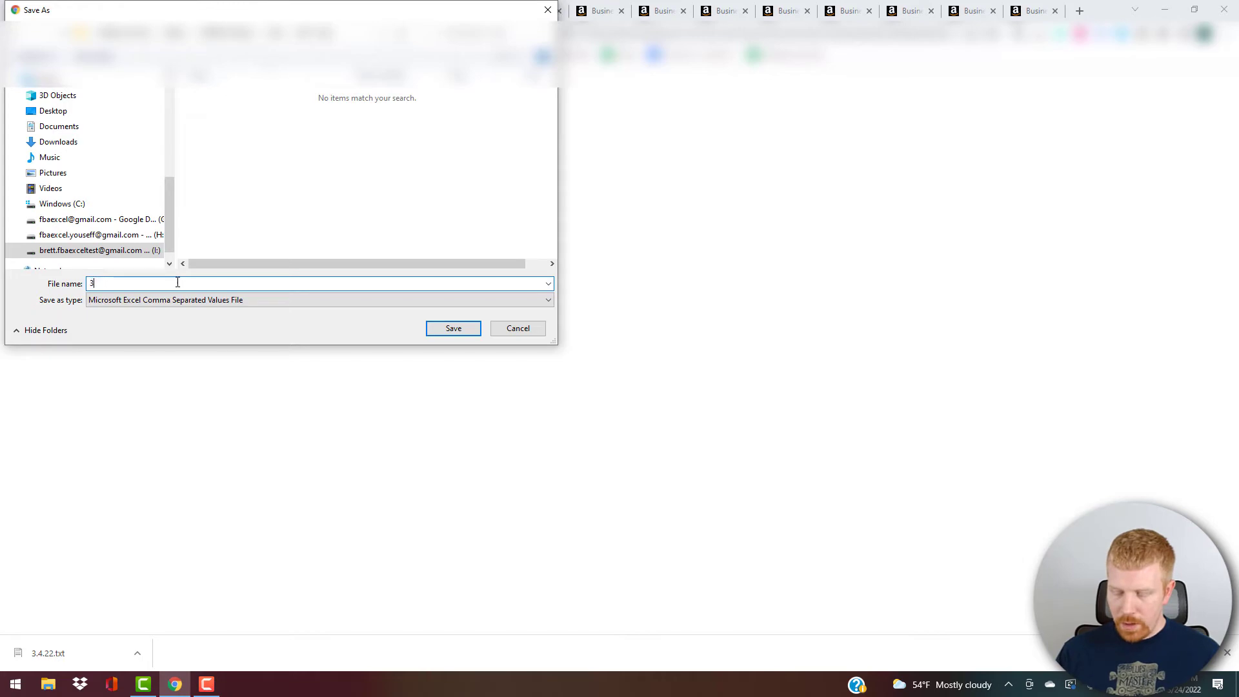
pyautogui.write('.22.22')
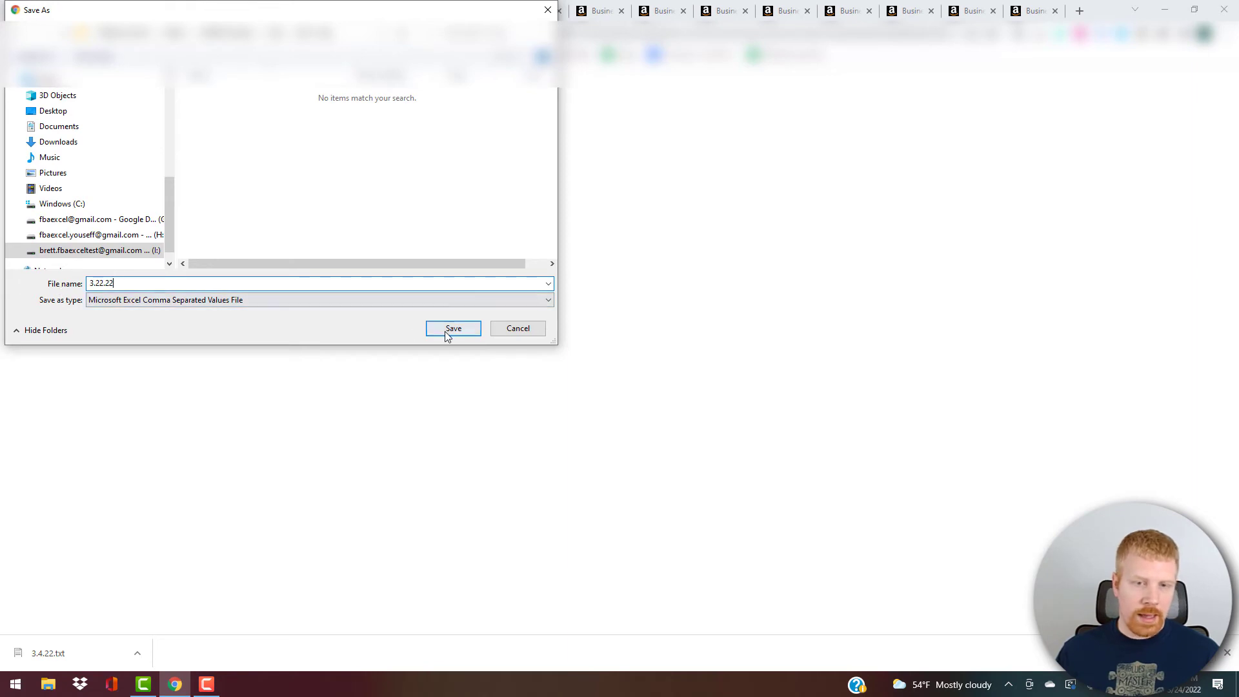
pyautogui.click(516, 331)
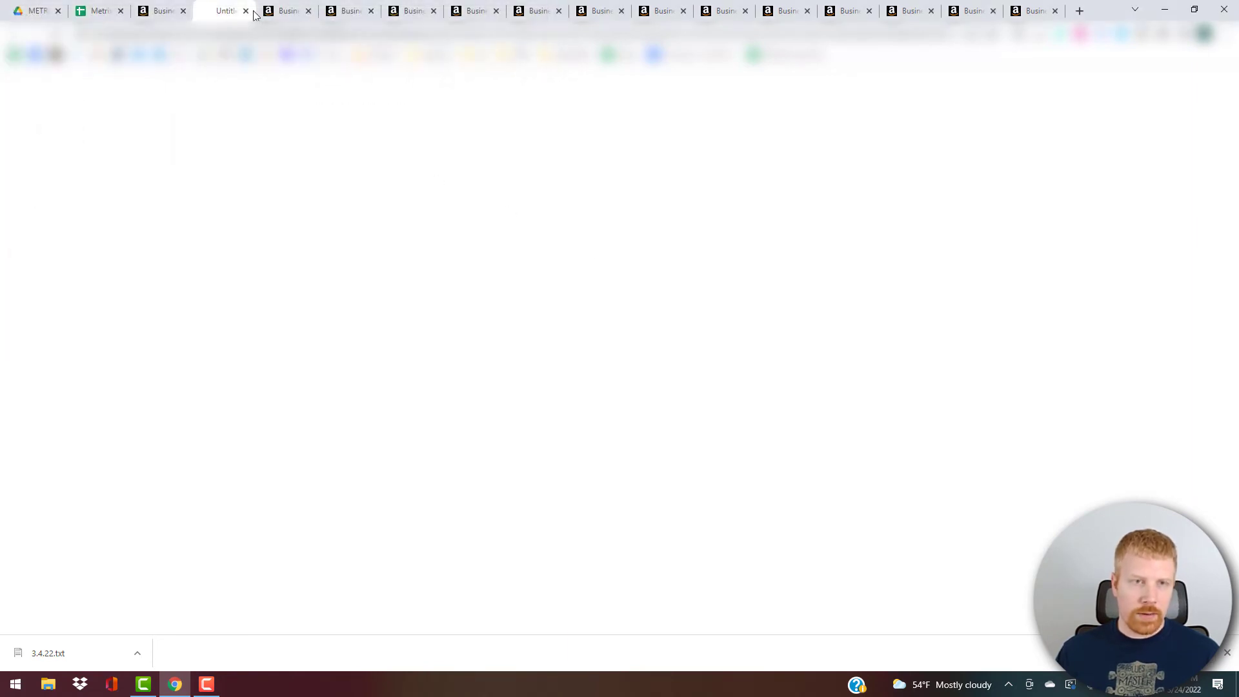
# Close the blank download tab and the business report tabs for 03/22/2022 and 03/21/2022
pyautogui.click(247, 11)
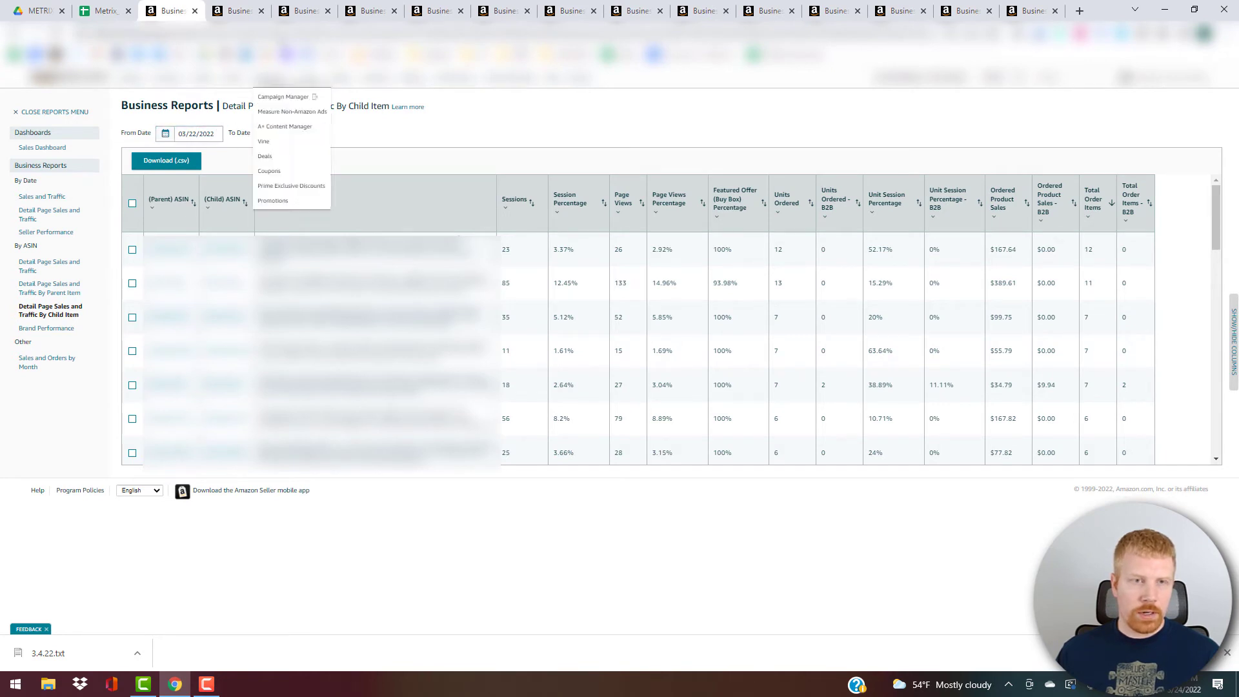
pyautogui.click(195, 11)
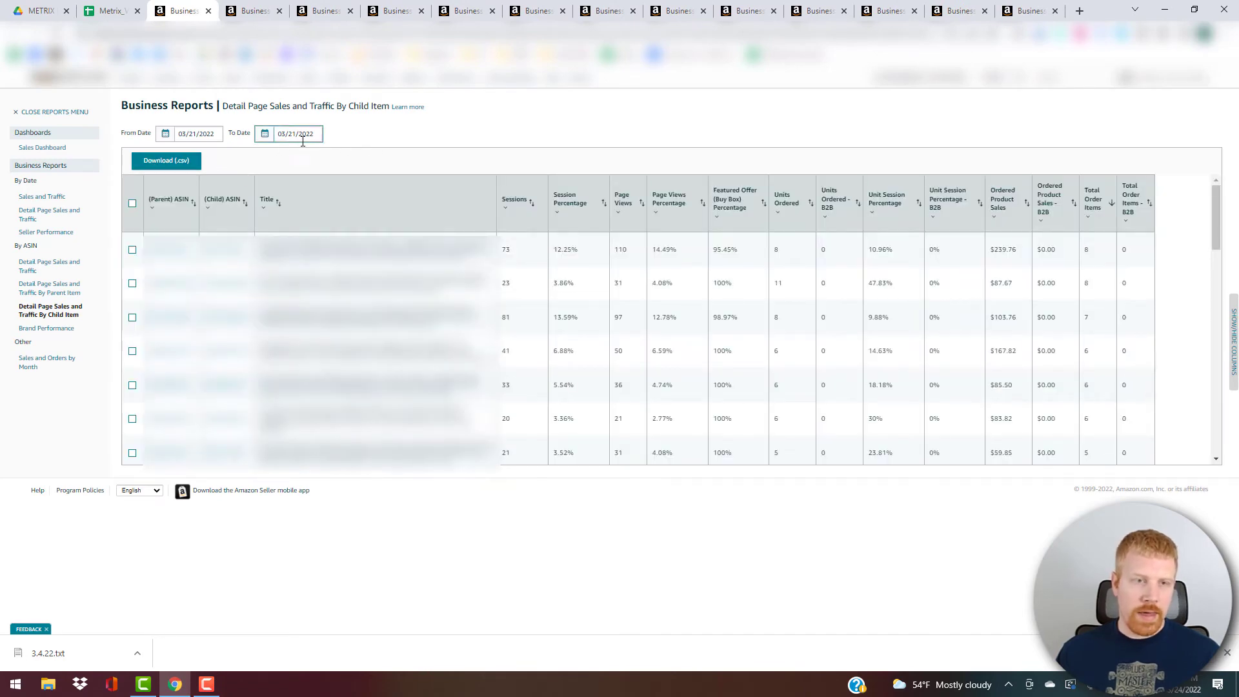
pyautogui.click(207, 11)
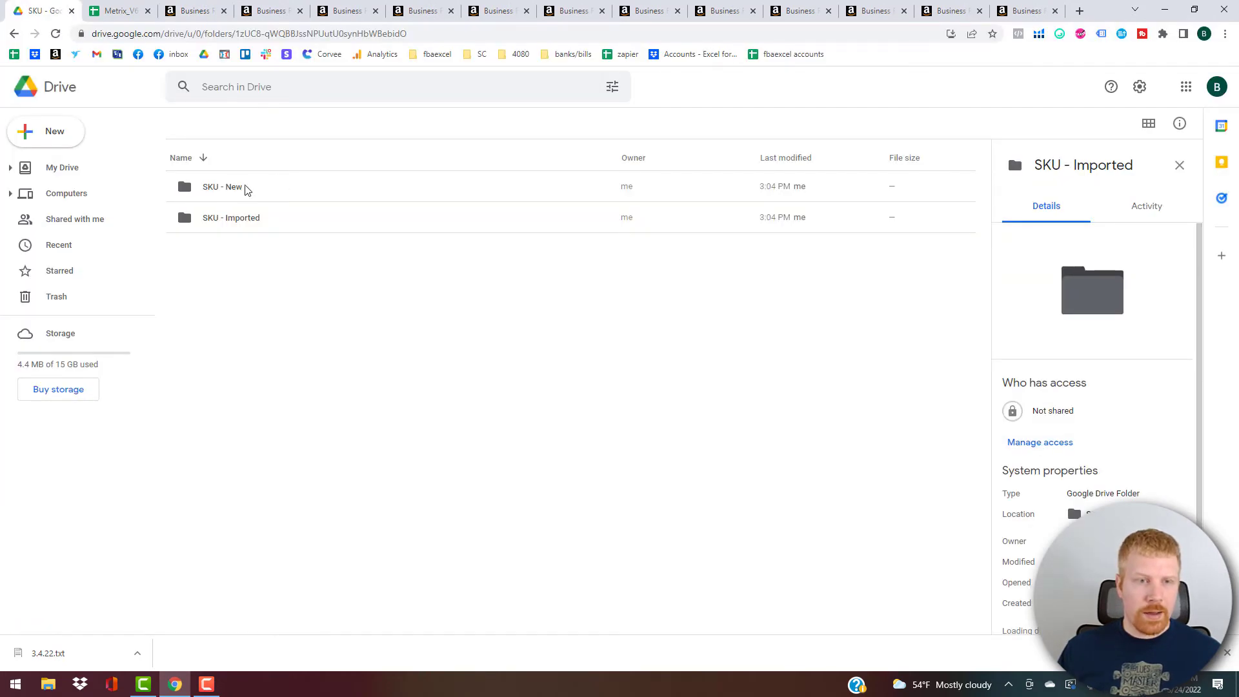
# Open the SKU - New folder in Google Drive and look through its dated CSV files
pyautogui.click(258, 187)
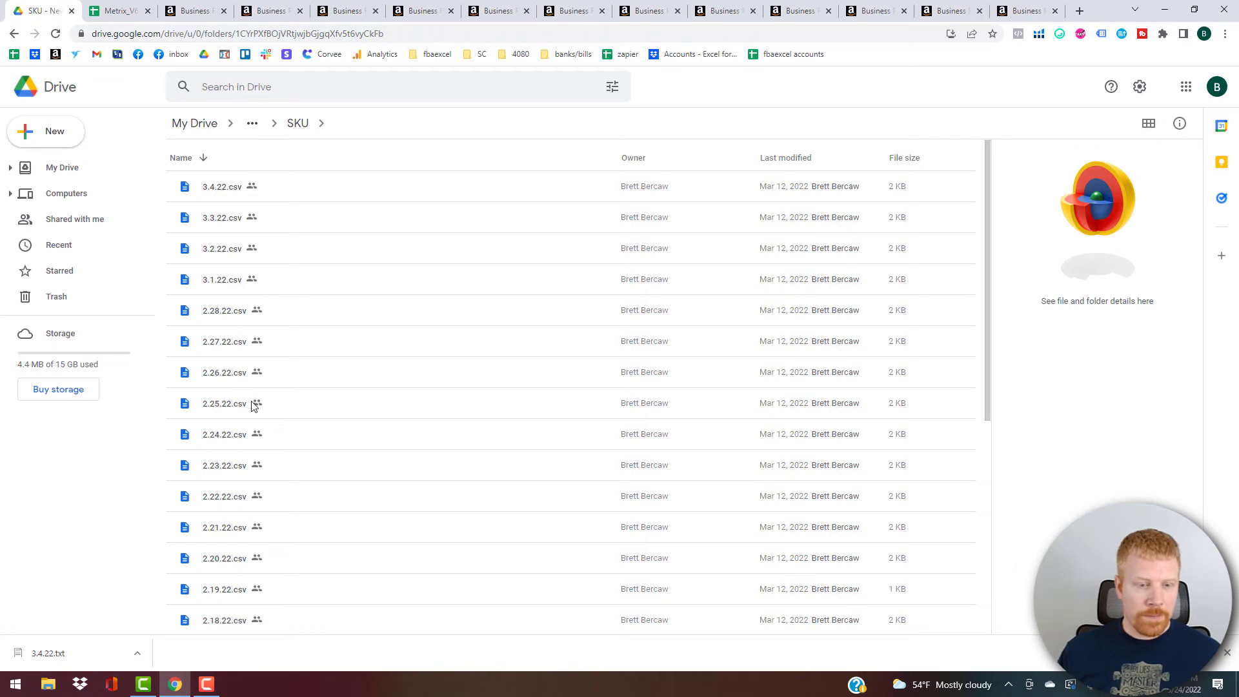
pyautogui.scroll(-6, 254, 405)
pyautogui.scroll(6, 358, 336)
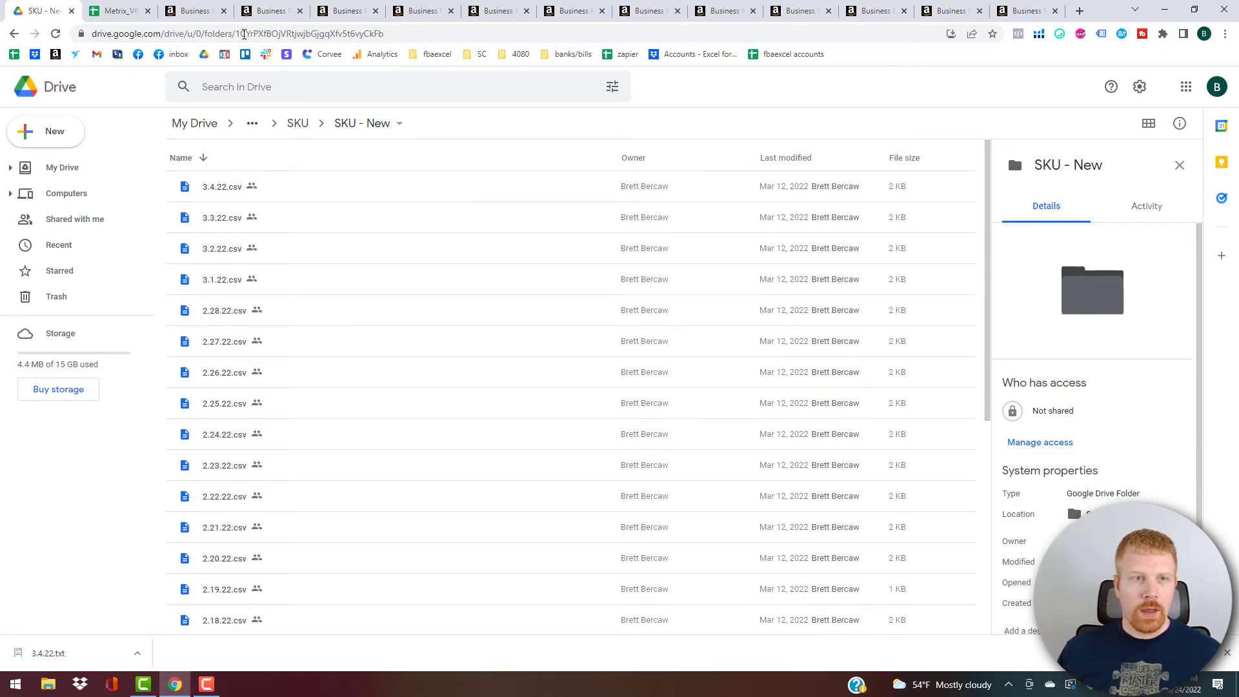
# Close all remaining Business Reports tabs and return to the Metrix_V6 spreadsheet
pyautogui.click(224, 11)
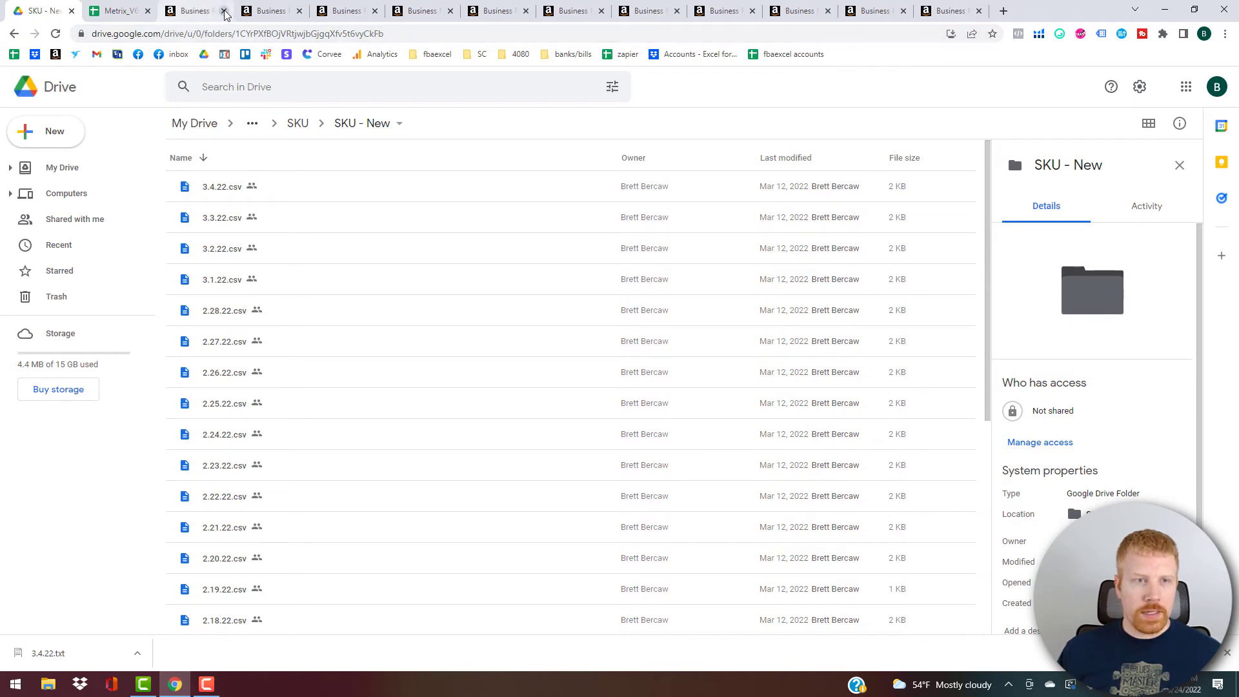
pyautogui.click(224, 11)
pyautogui.click(223, 11)
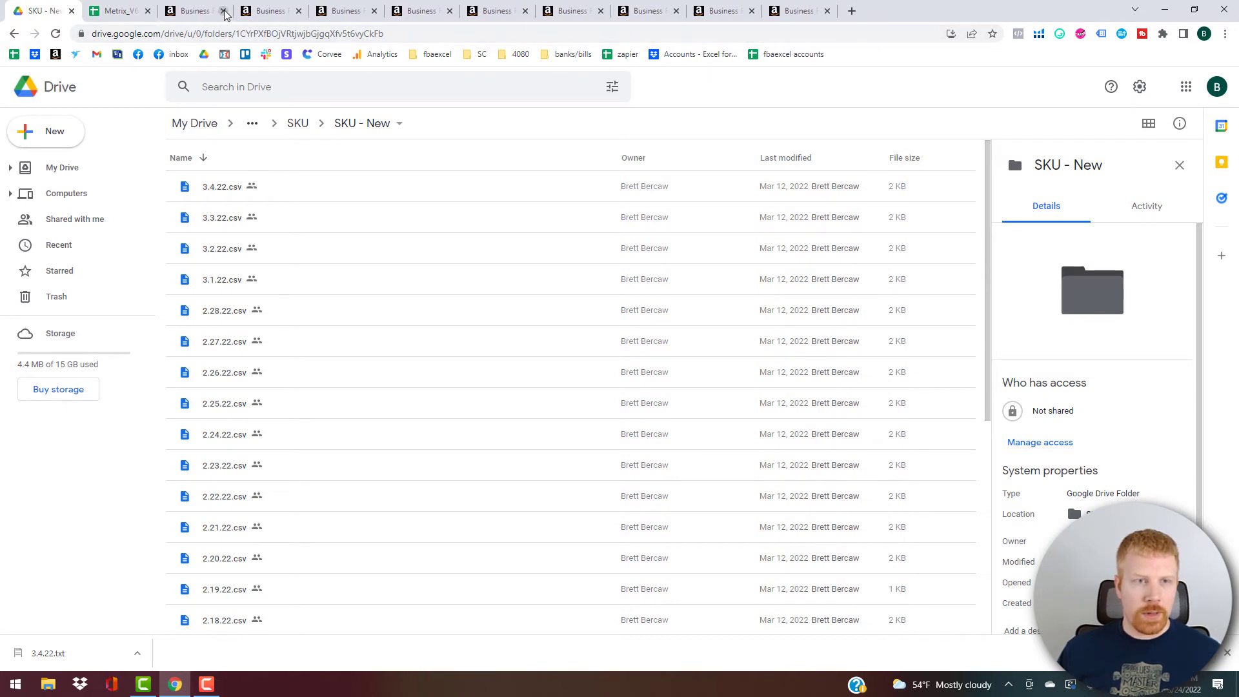
pyautogui.click(224, 11)
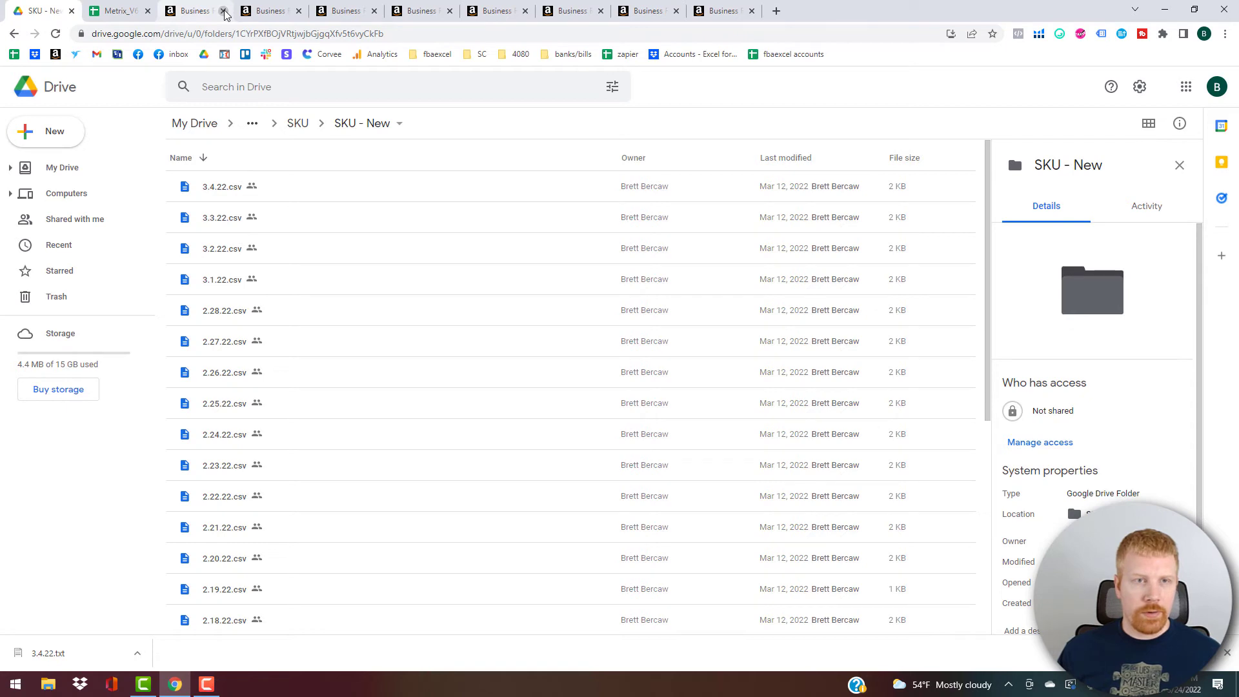
pyautogui.click(224, 11)
pyautogui.click(224, 11)
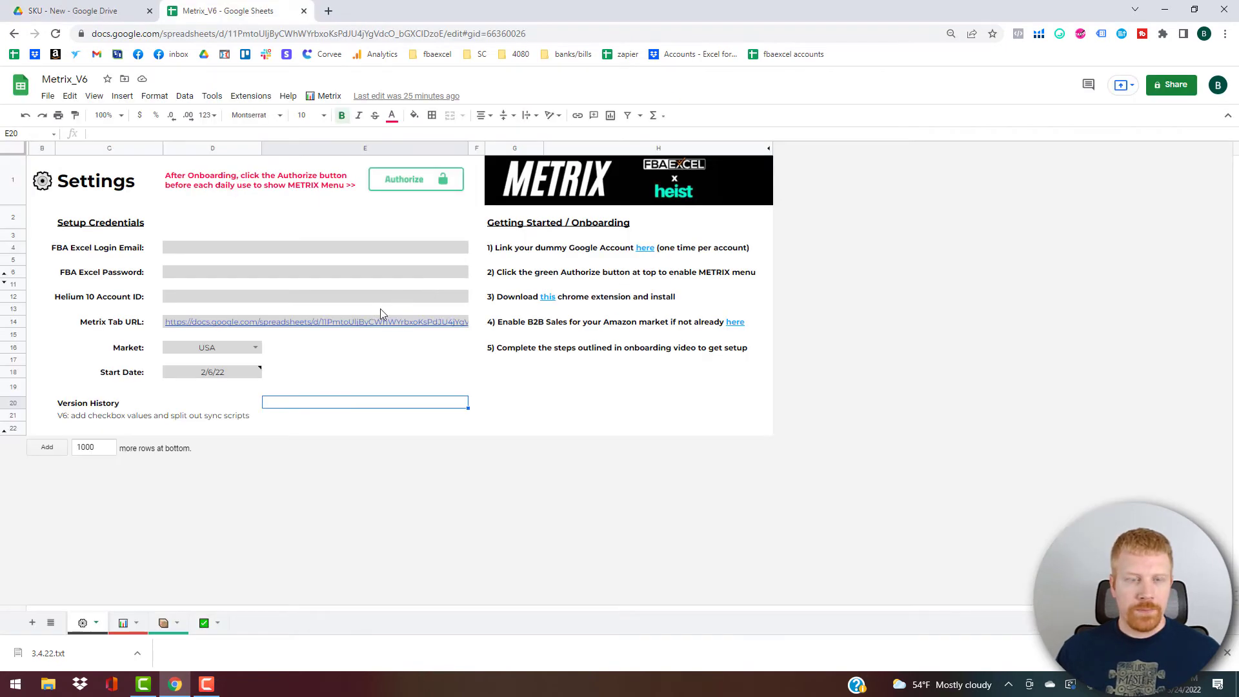
# Run the Metrix onboarding step Paste All Listing & Fee Preview Report and confirm continuing
pyautogui.click(330, 97)
pyautogui.moveTo(470, 122)
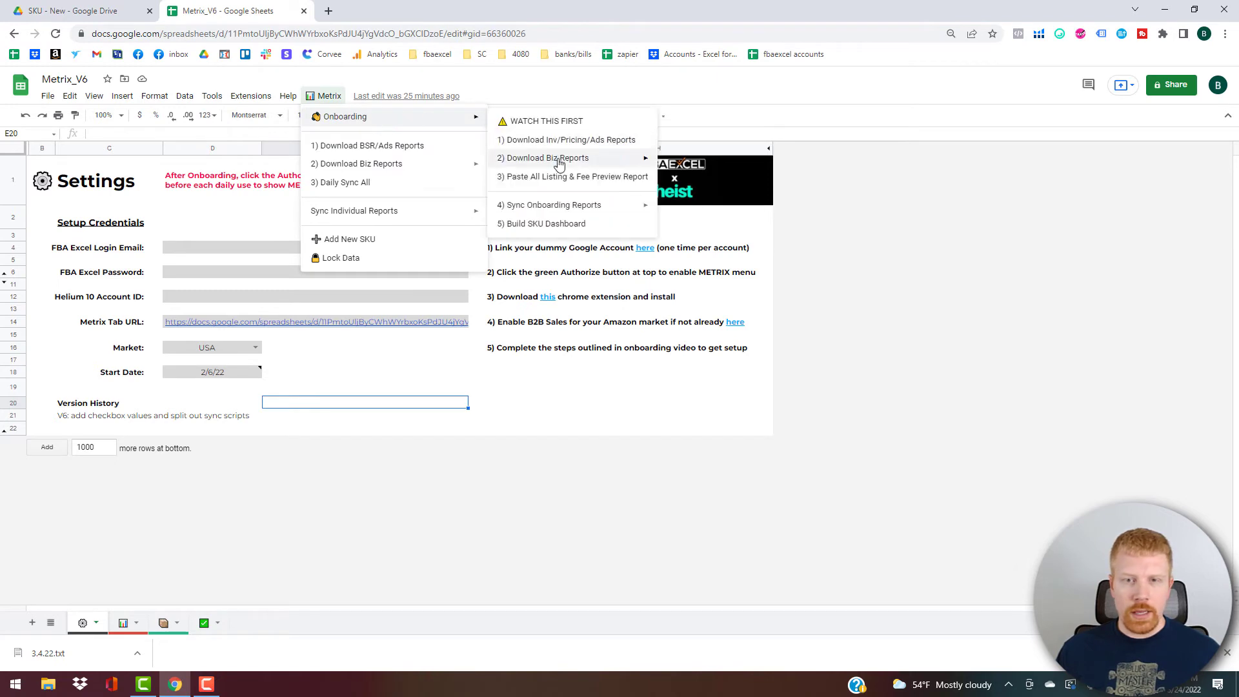
pyautogui.moveTo(604, 164)
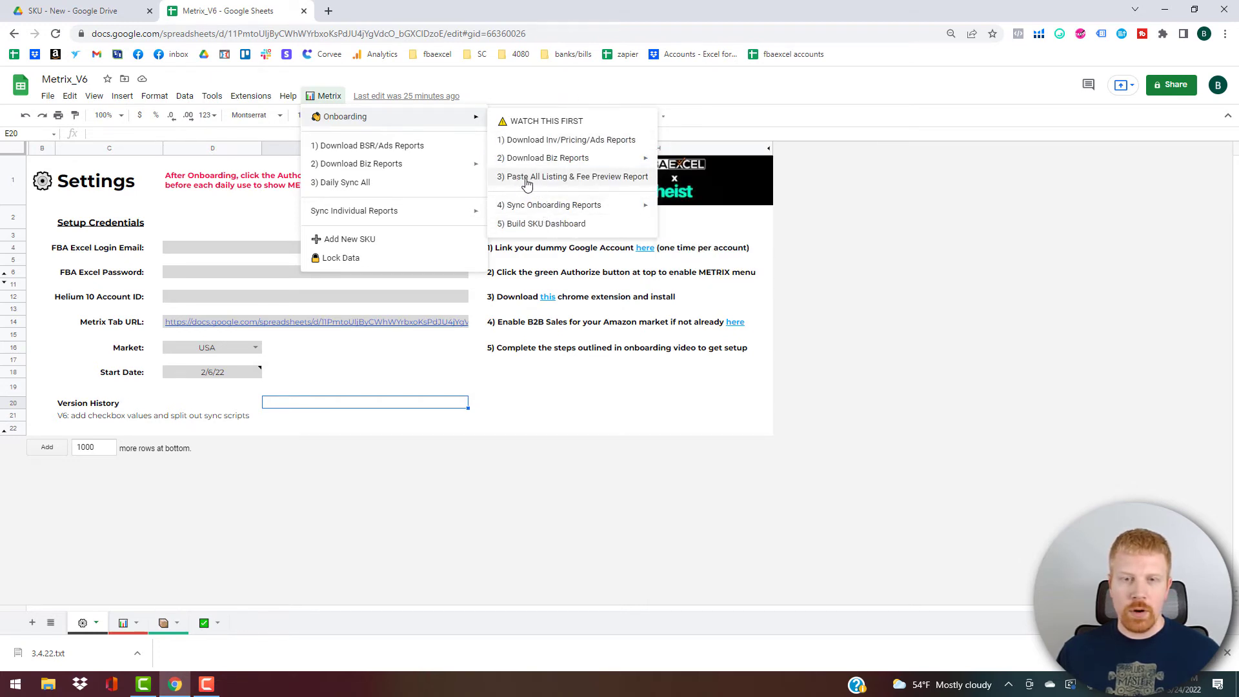
pyautogui.click(646, 178)
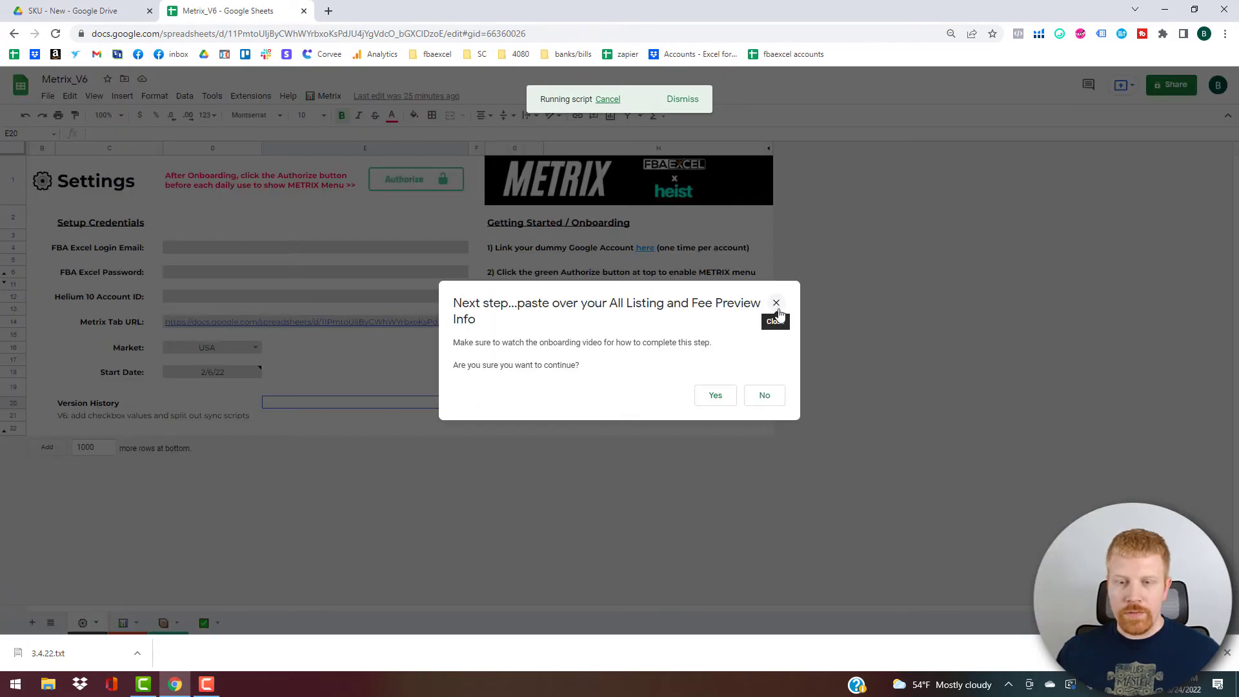
pyautogui.click(725, 400)
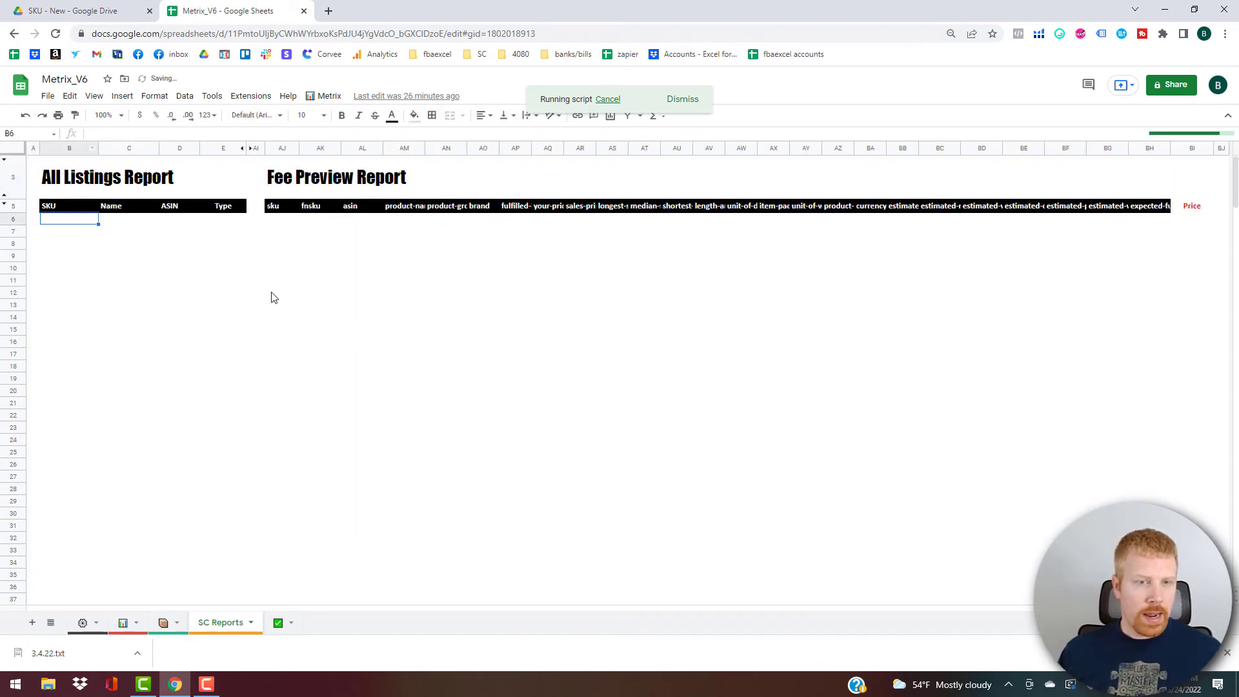
# Import Copy of All Listing Report.txt from the METRIX Folders in Drive (FBAExcel Tools > Metrix) into the spreadsheet as a new sheet
pyautogui.click(1227, 654)
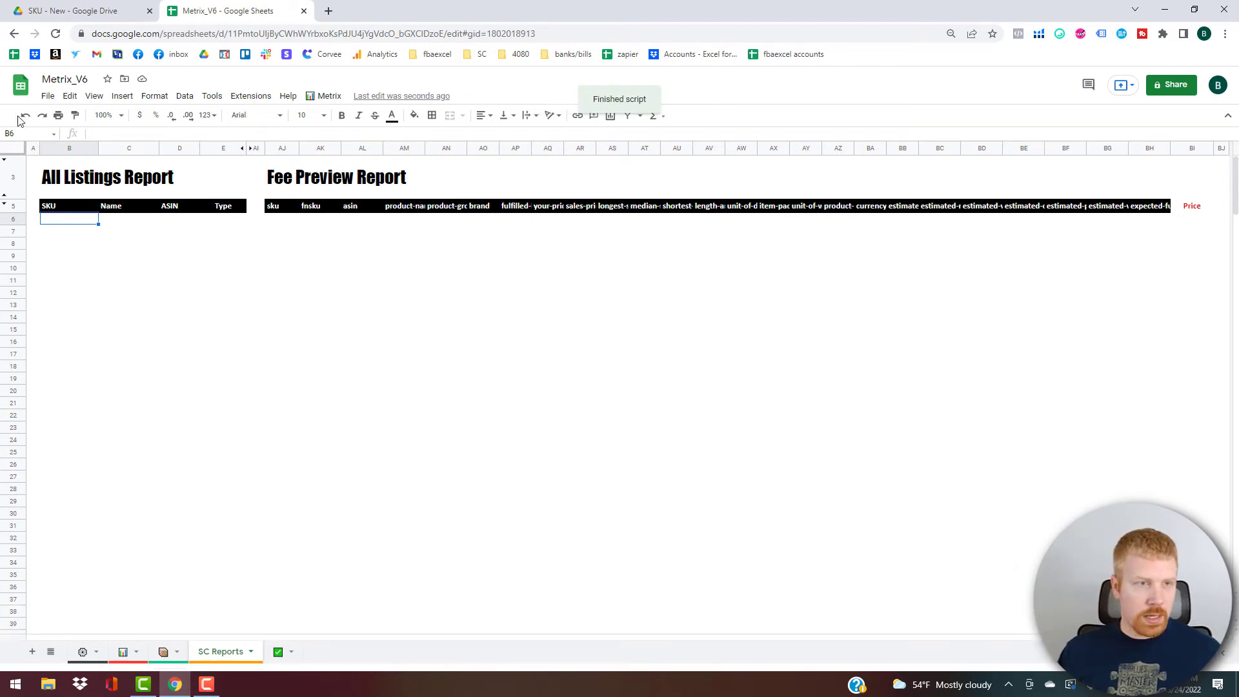
pyautogui.click(47, 96)
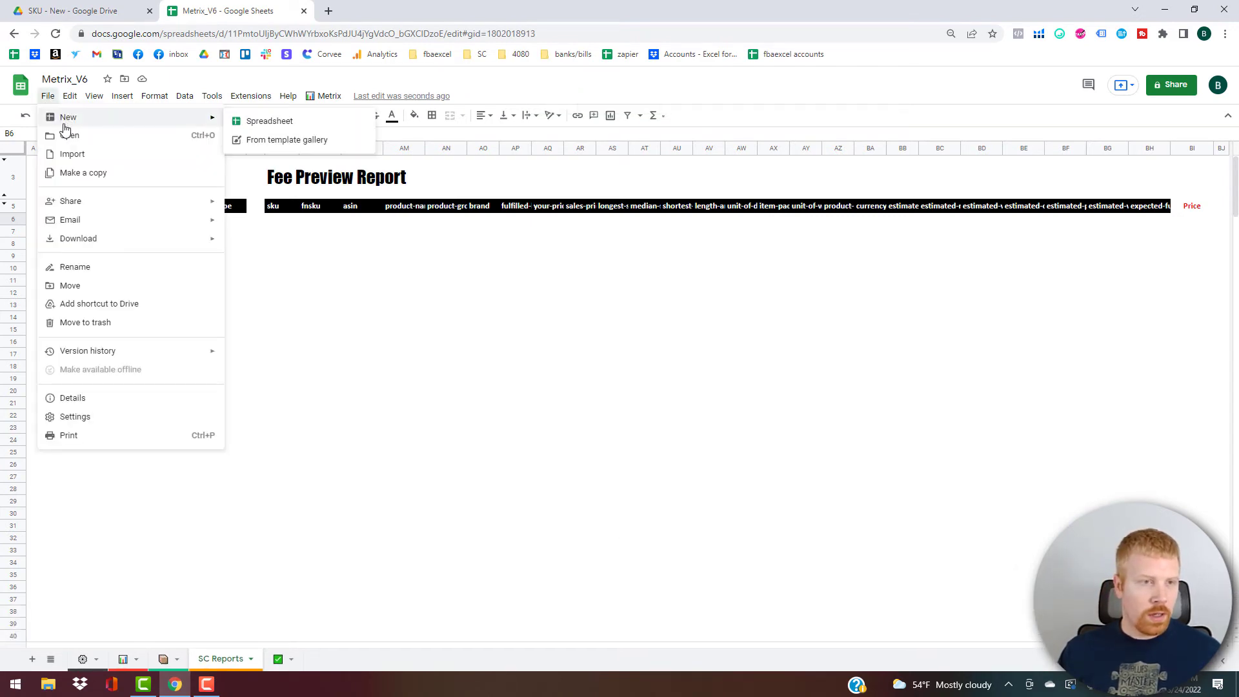
pyautogui.click(133, 158)
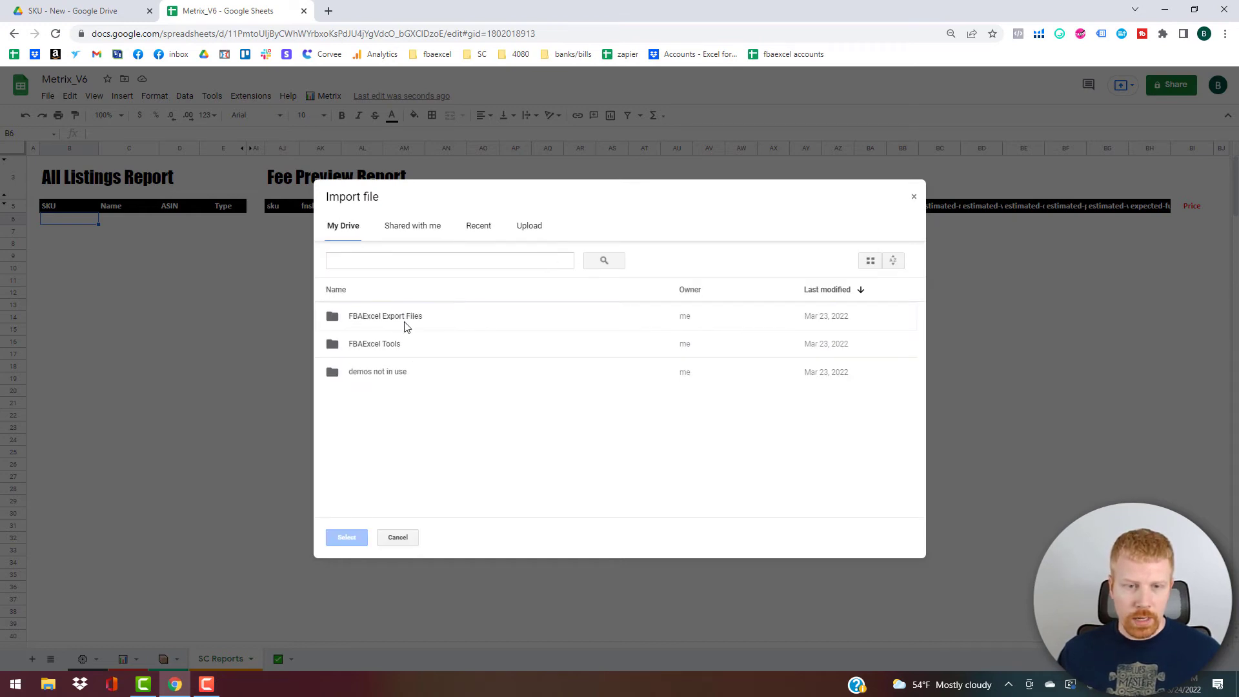
pyautogui.doubleClick(396, 351)
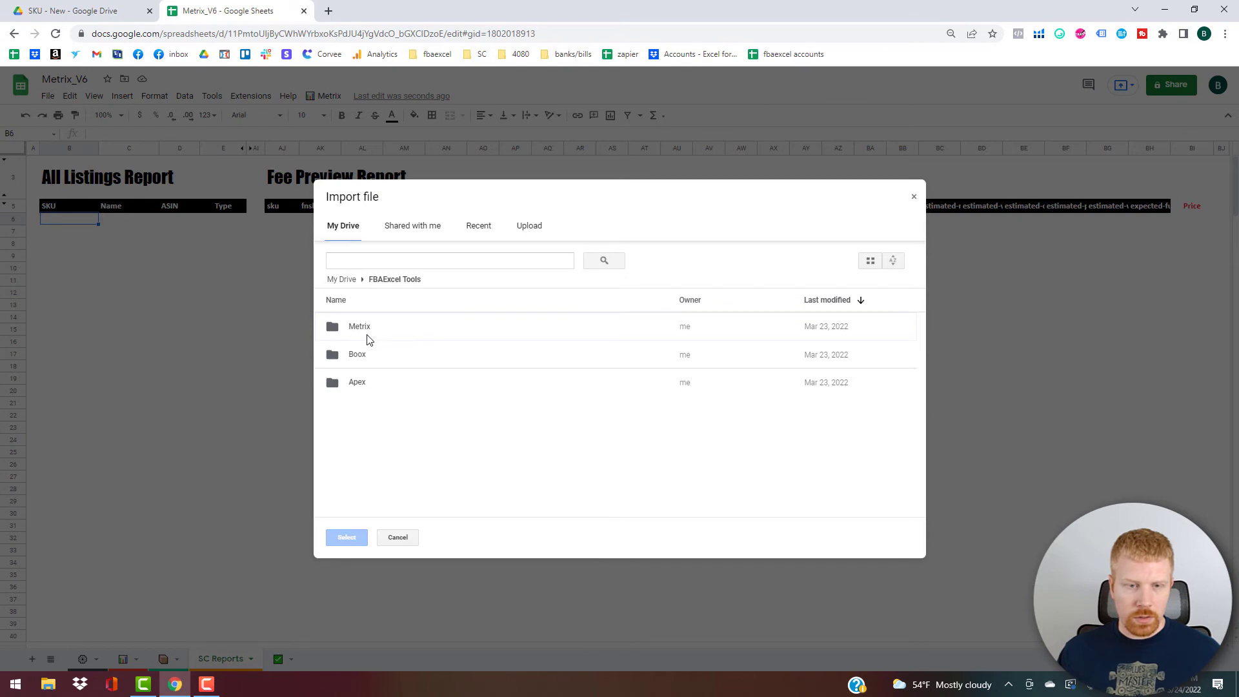
pyautogui.doubleClick(368, 338)
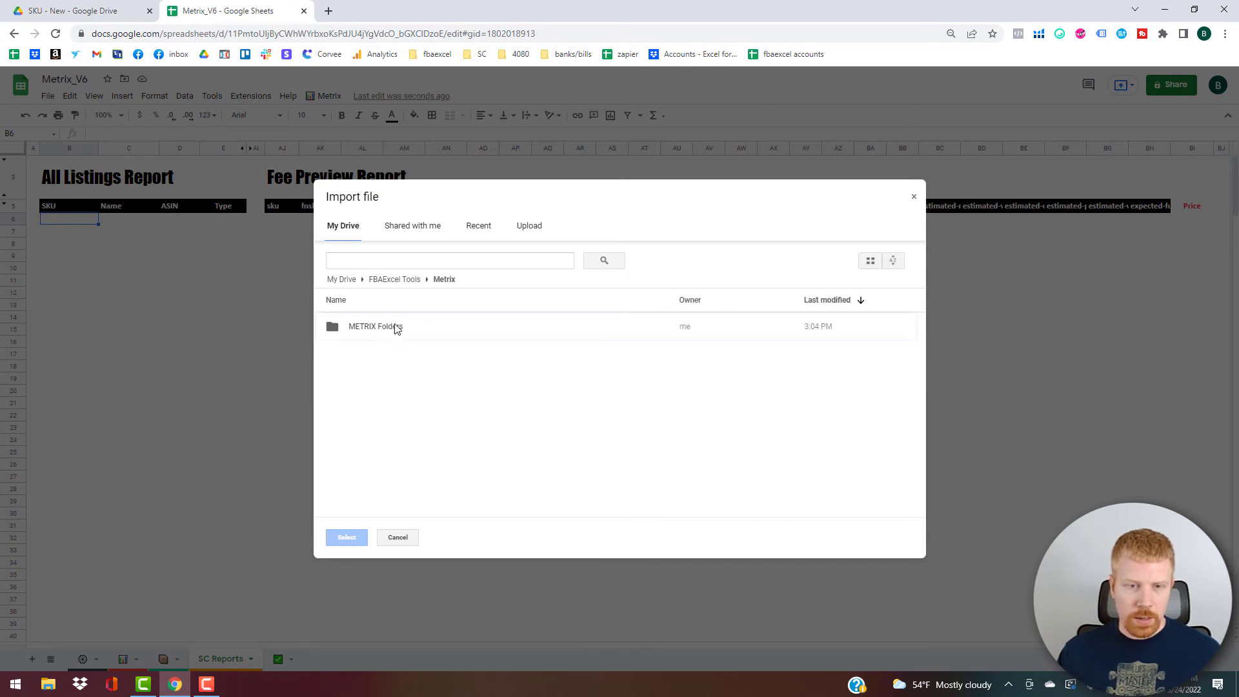
pyautogui.doubleClick(395, 327)
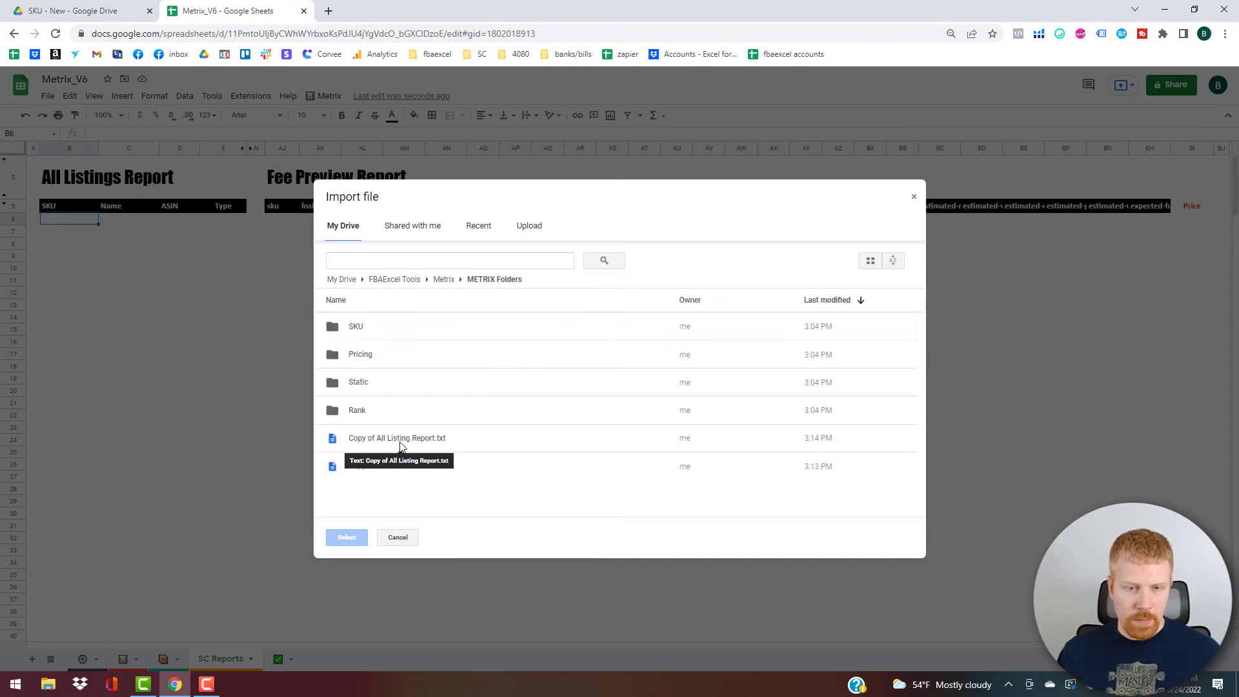
pyautogui.doubleClick(400, 442)
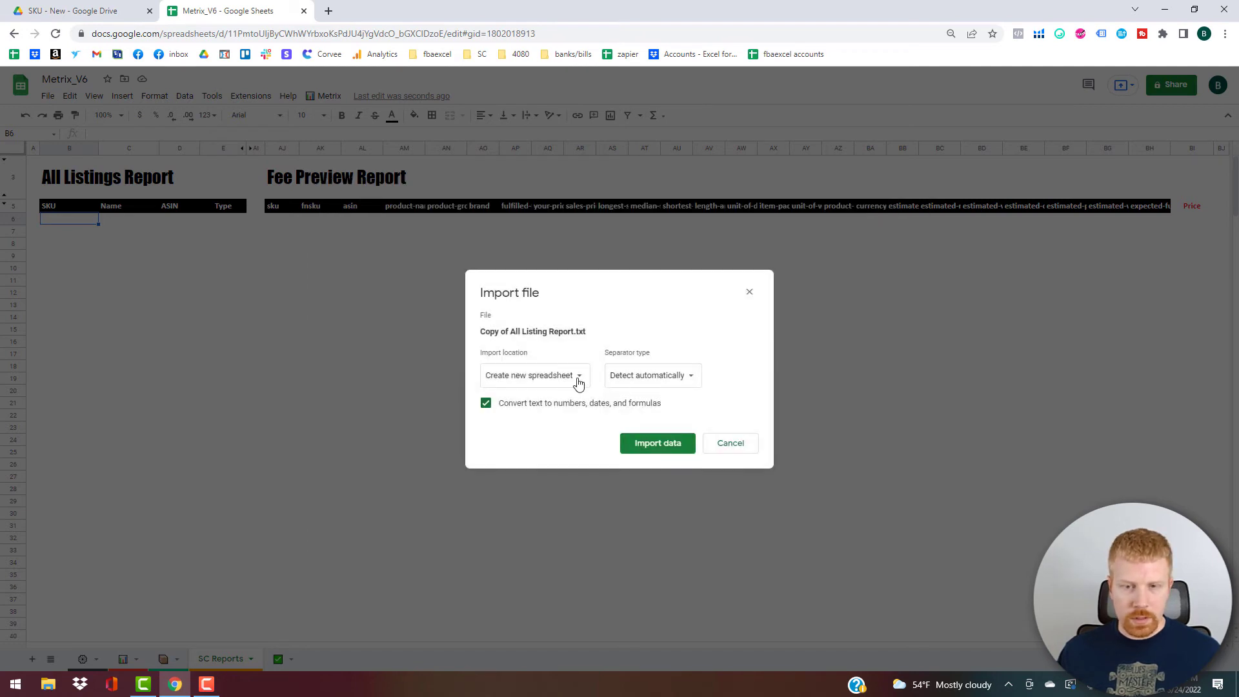
pyautogui.click(577, 383)
pyautogui.click(536, 395)
pyautogui.click(655, 442)
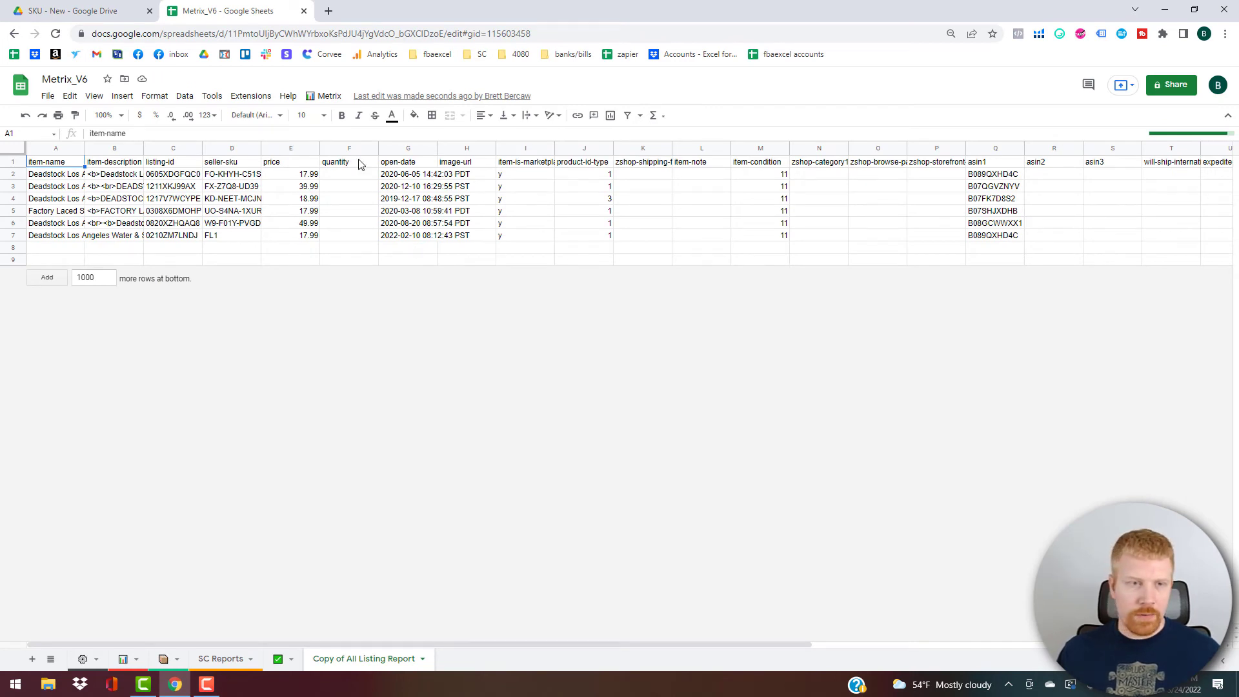
# Move the item-name column directly after the seller-sku column in the Copy of All Listing Report sheet
pyautogui.click(231, 149)
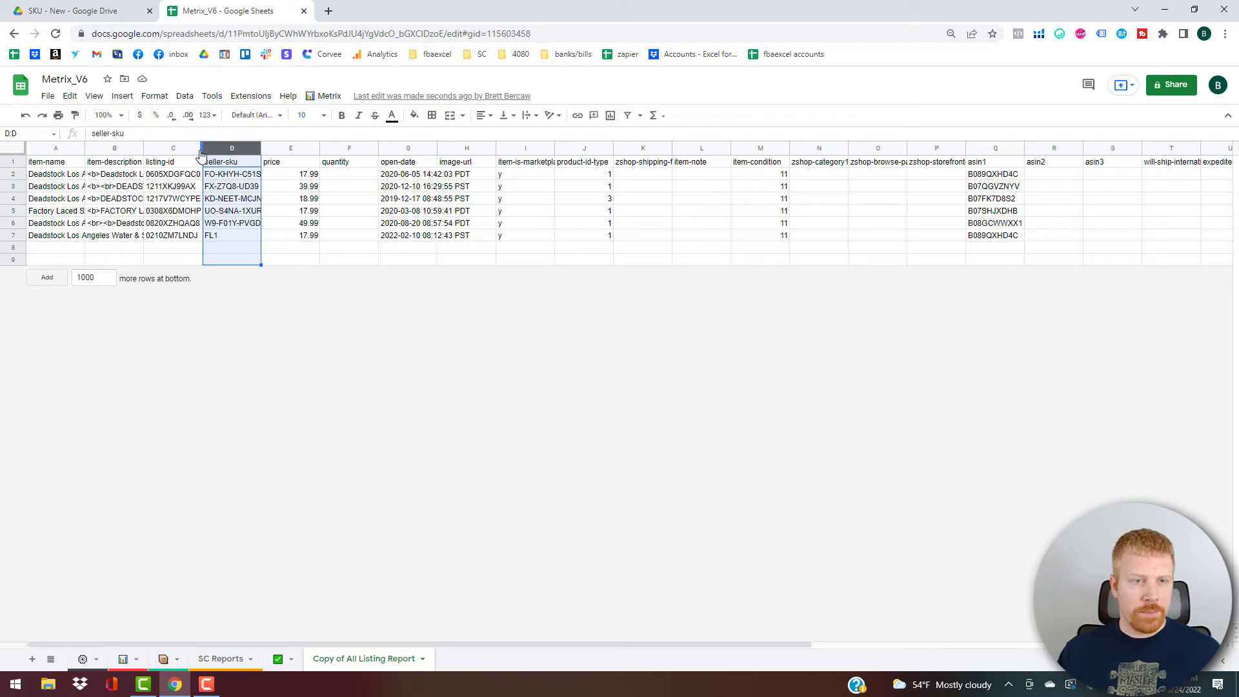
pyautogui.click(53, 151)
pyautogui.moveTo(67, 151); pyautogui.dragTo(293, 180)
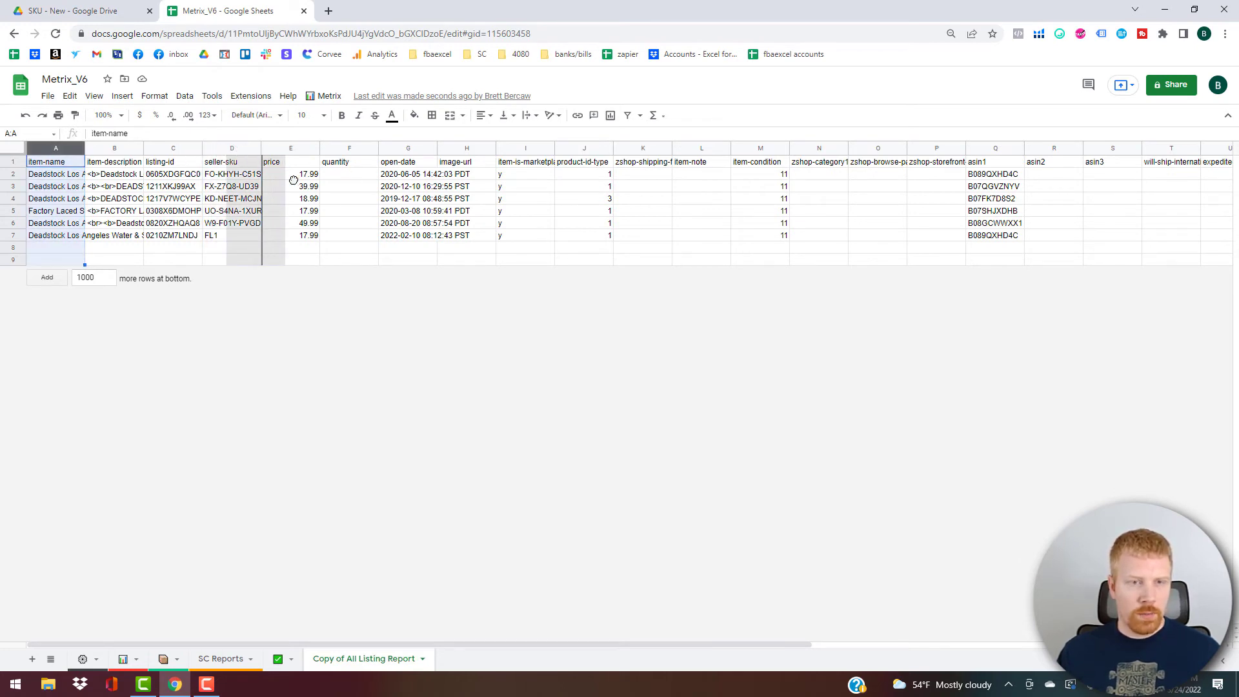
pyautogui.moveTo(579, 185); pyautogui.dragTo(584, 182)
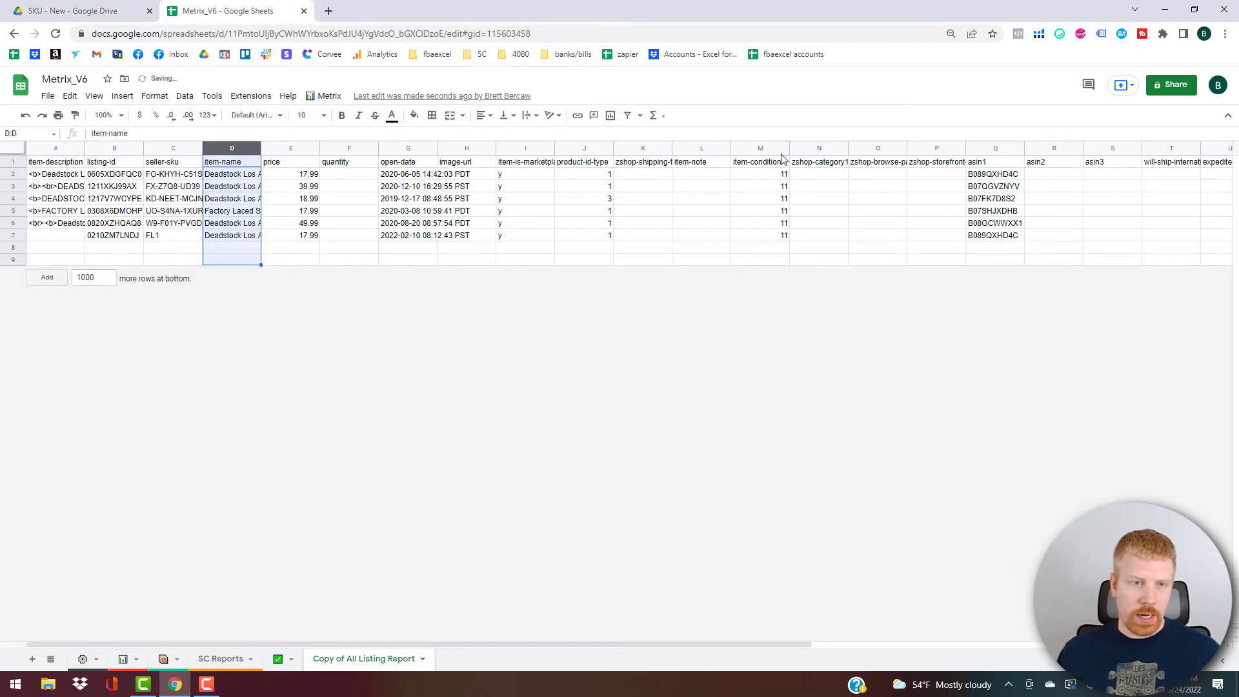
# Move the asin1 column directly after item-name, and the product-id-type column directly after asin1
pyautogui.click(983, 151)
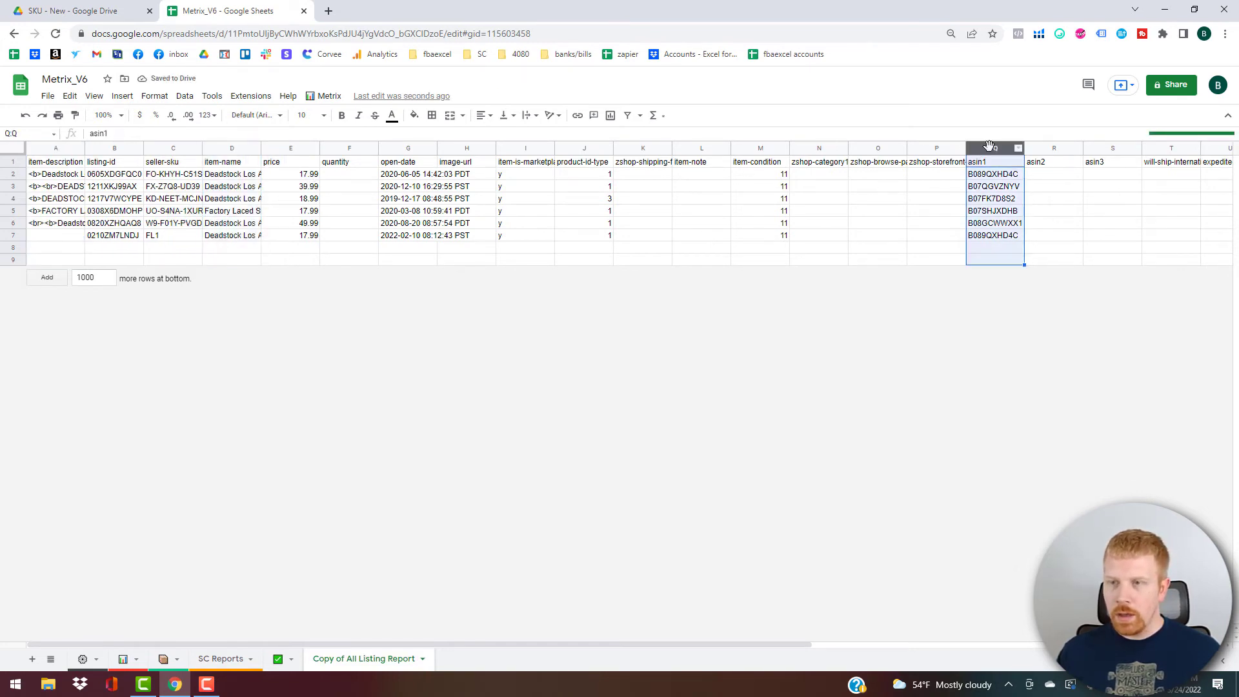
pyautogui.moveTo(310, 166); pyautogui.dragTo(286, 160)
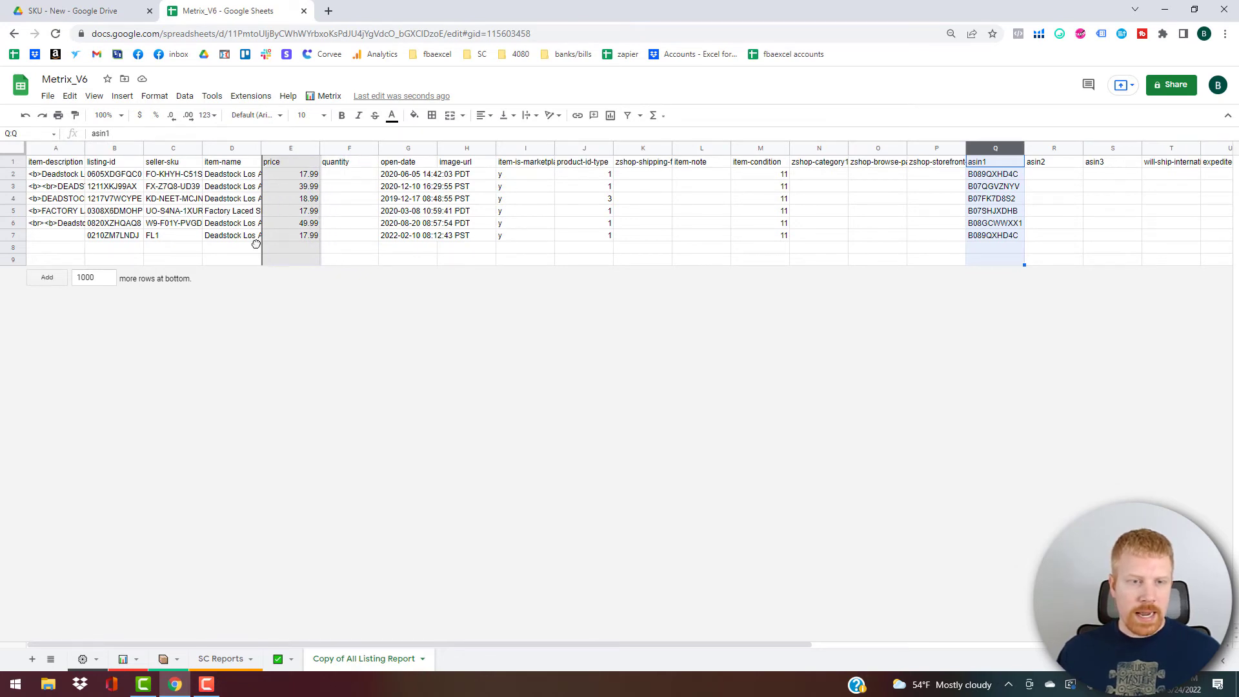
pyautogui.moveTo(519, 192); pyautogui.dragTo(519, 192)
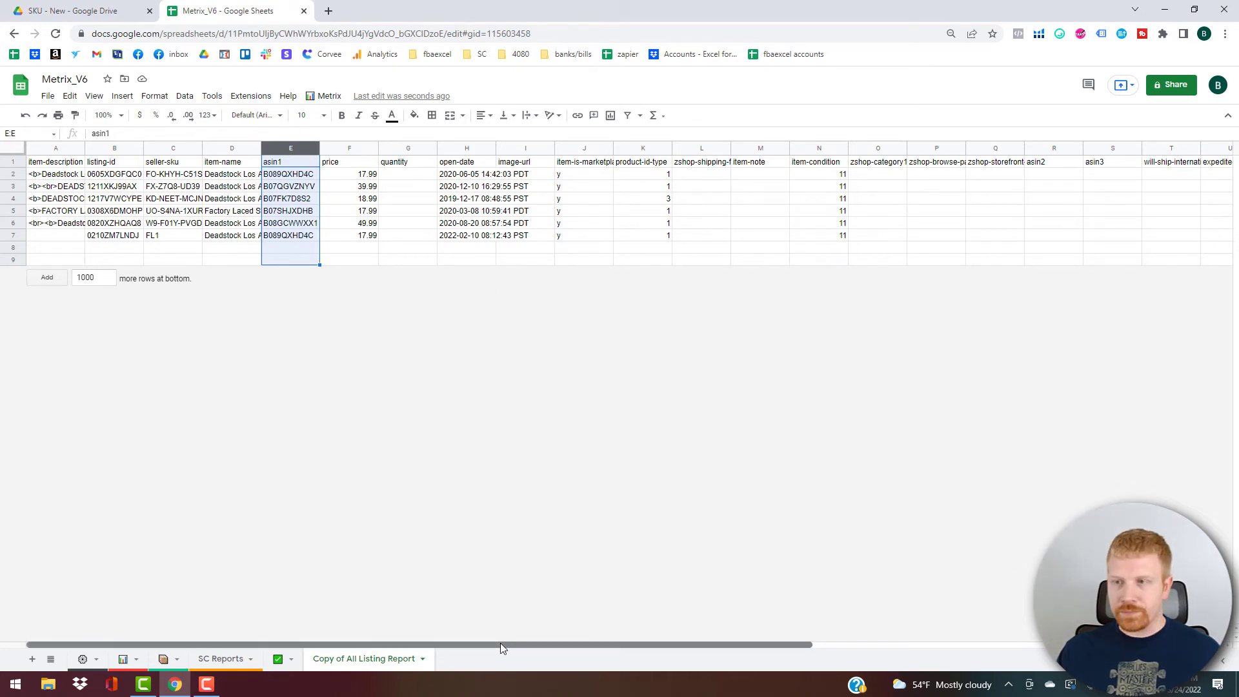
pyautogui.moveTo(501, 643); pyautogui.dragTo(583, 619)
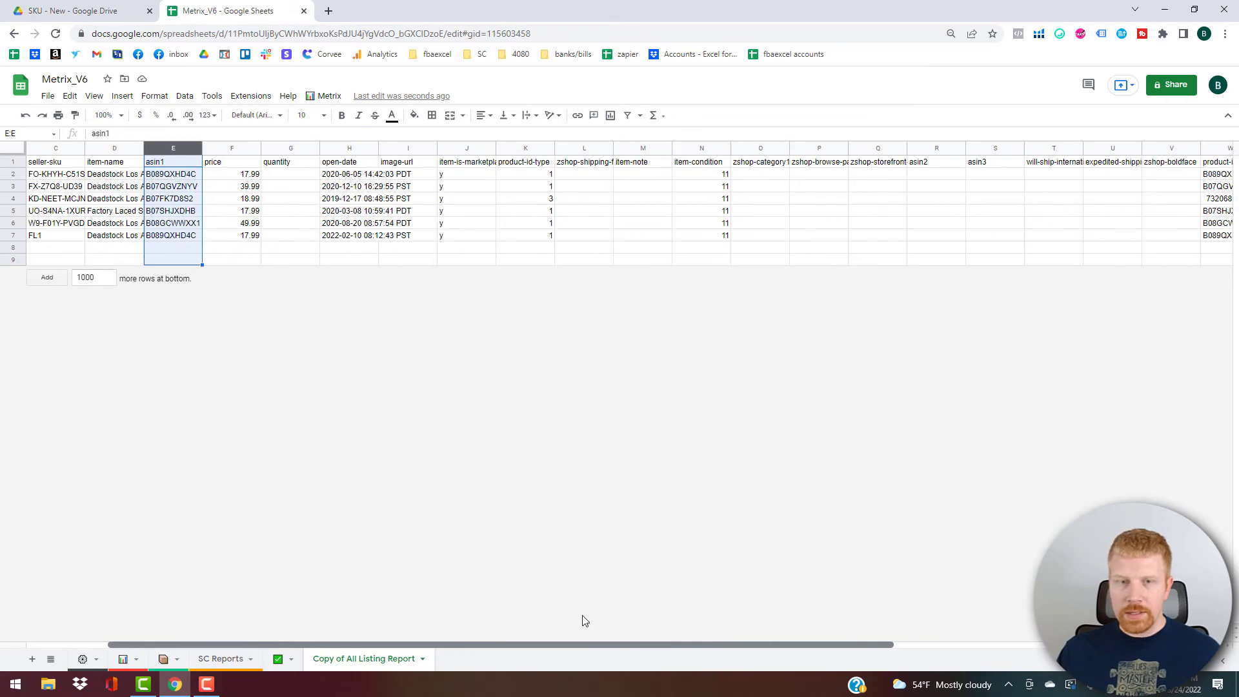
pyautogui.click(528, 149)
pyautogui.moveTo(528, 149); pyautogui.dragTo(229, 170)
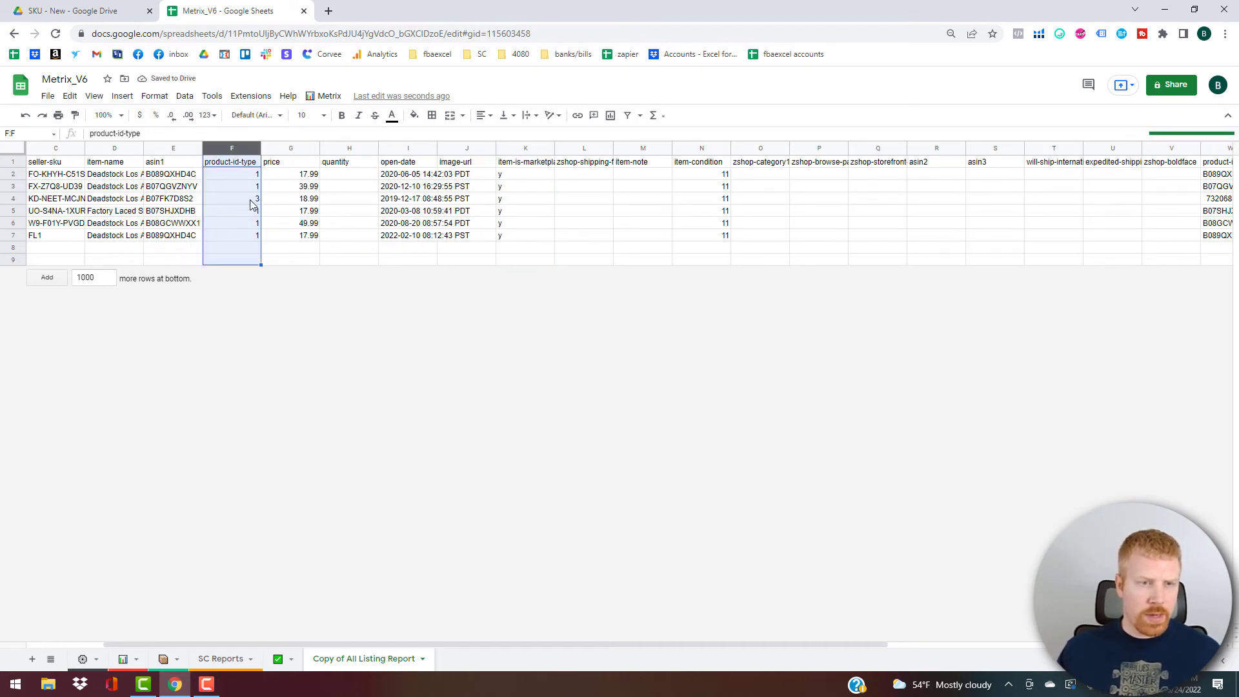
# Set the product-id-type values to FBA in rows 2 and 3 and to FBM in row 4
pyautogui.press('Down')
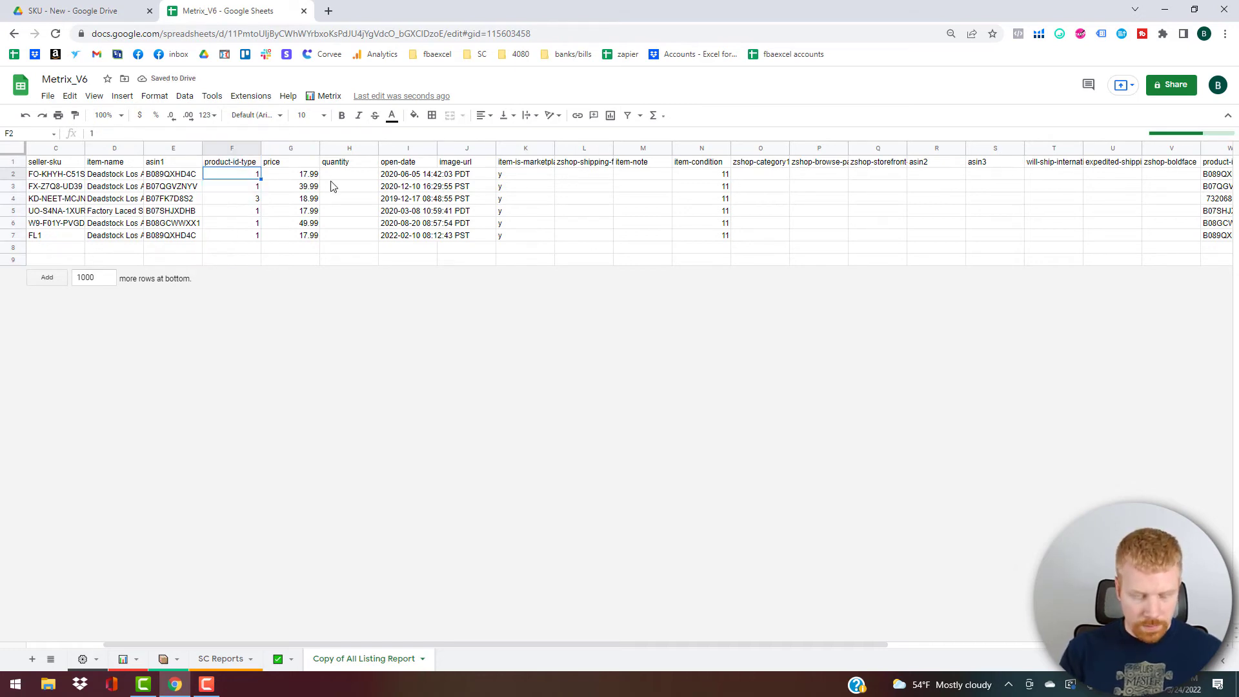
pyautogui.write('FBA')
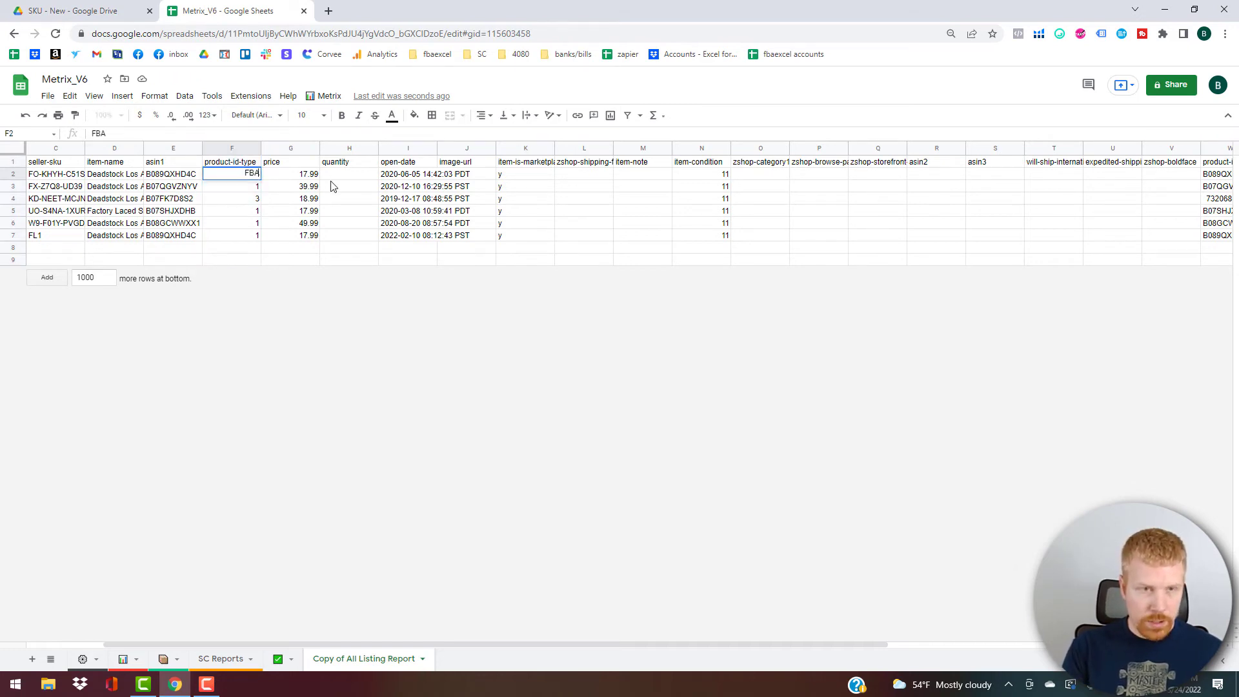
pyautogui.press('Return')
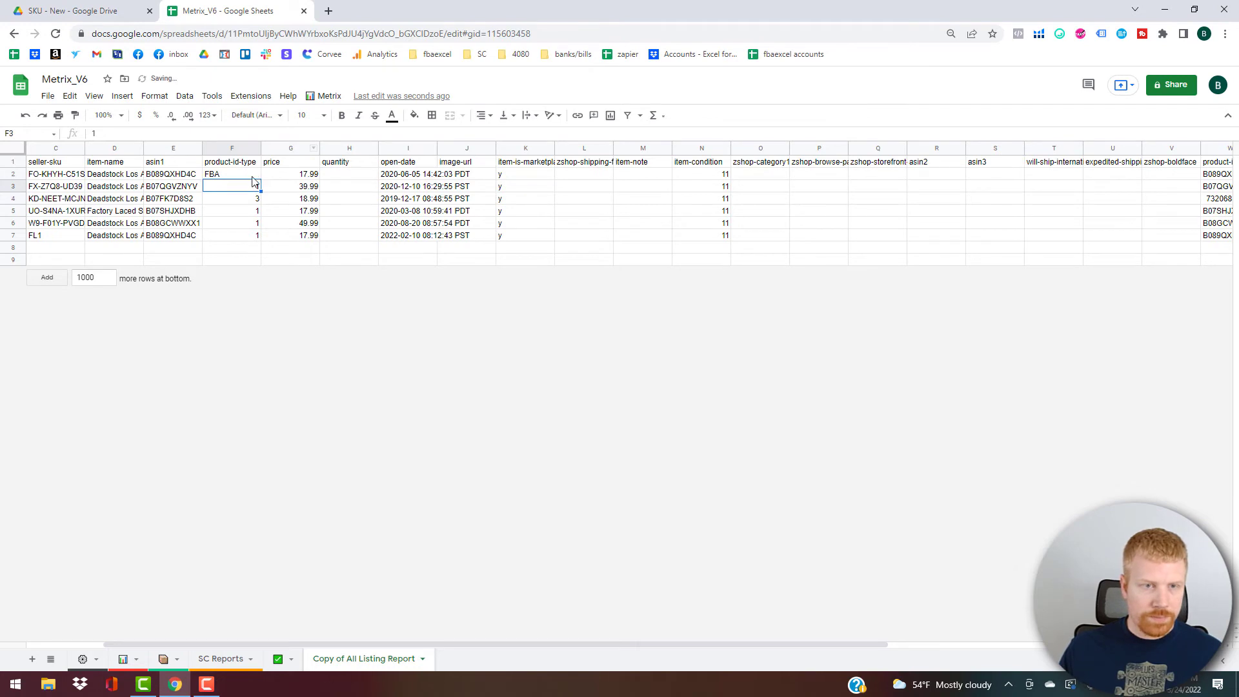
pyautogui.press('Up')
pyautogui.moveTo(260, 187); pyautogui.dragTo(250, 200)
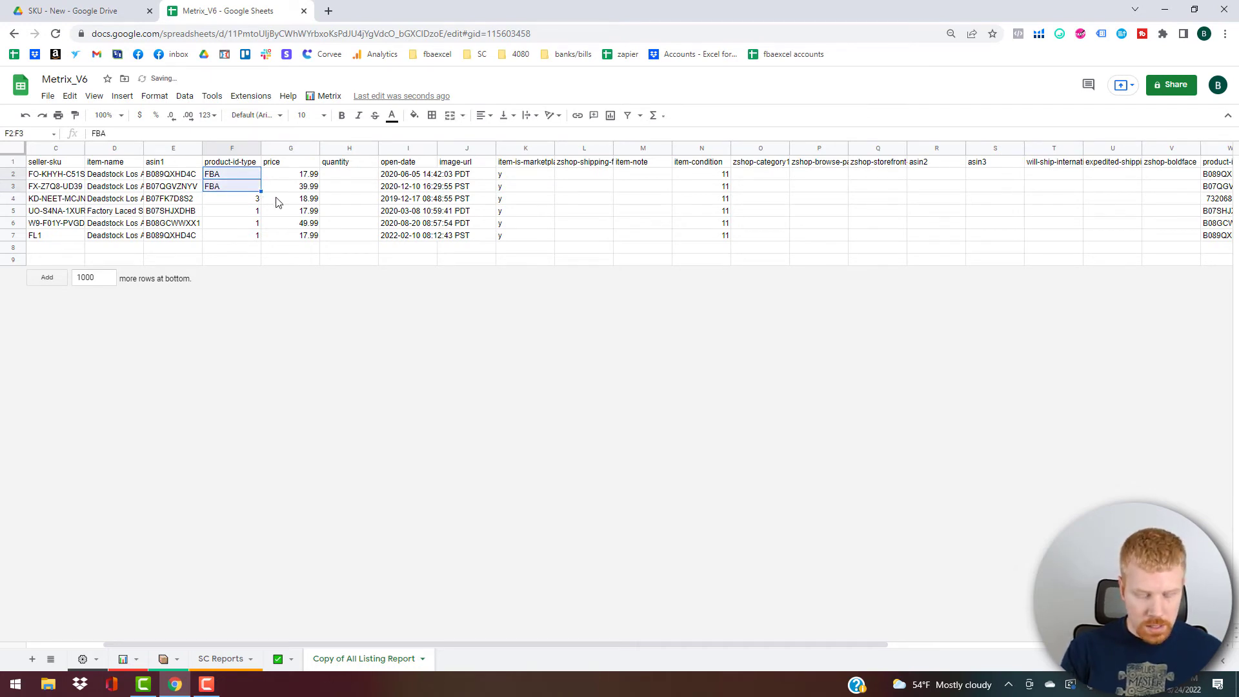
pyautogui.press('Down')
pyautogui.press('Down')
pyautogui.write('FBM')
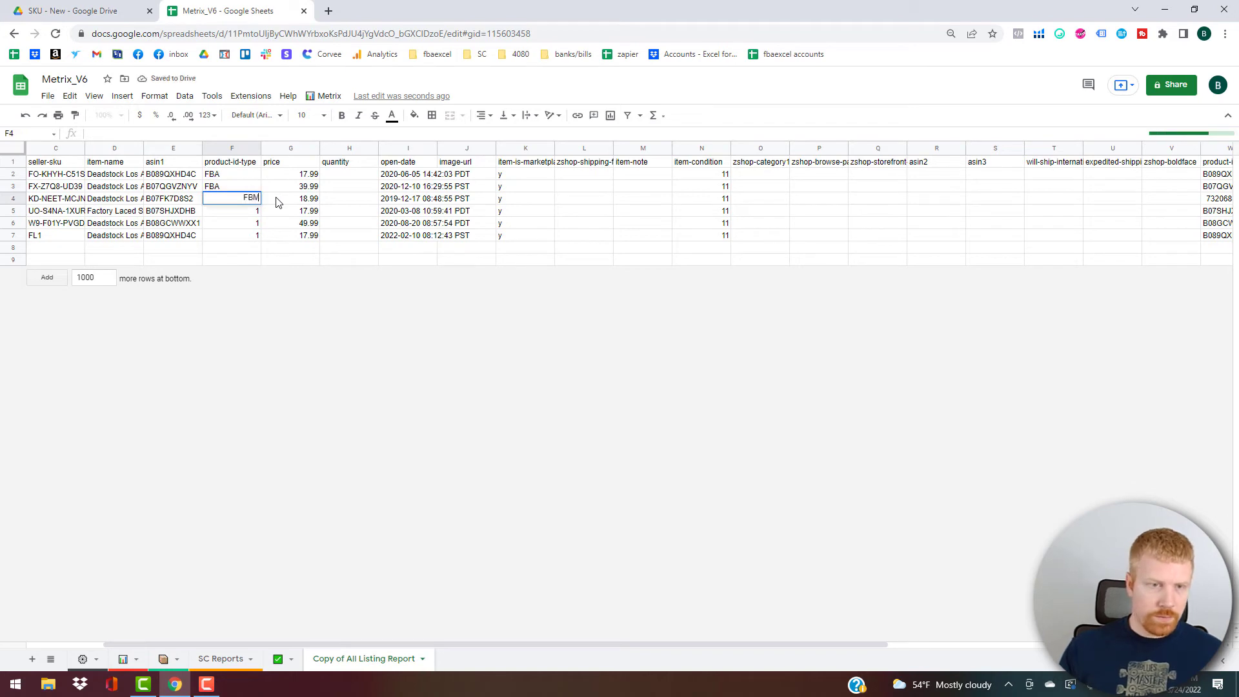
pyautogui.press('Return')
# Copy the FBA value into the product-id-type cells of rows 5 to 7
pyautogui.press('Up')
pyautogui.press('Up')
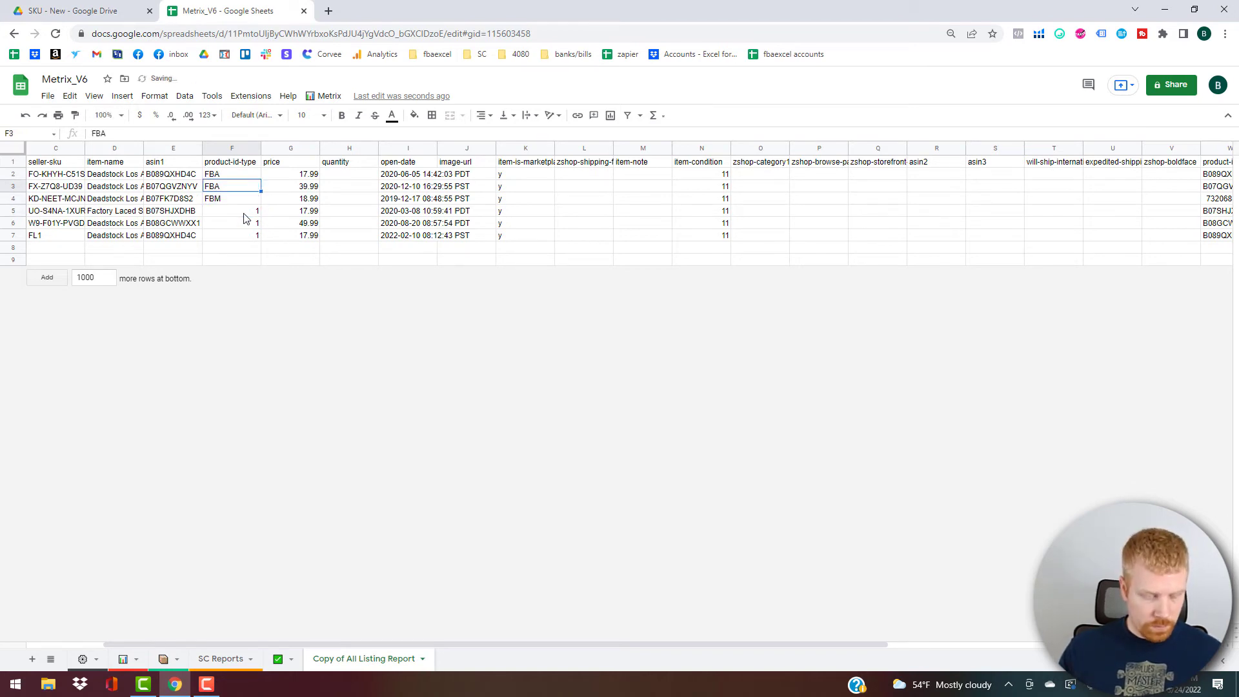
pyautogui.hotkey('ctrl', 'c')
pyautogui.click(243, 213)
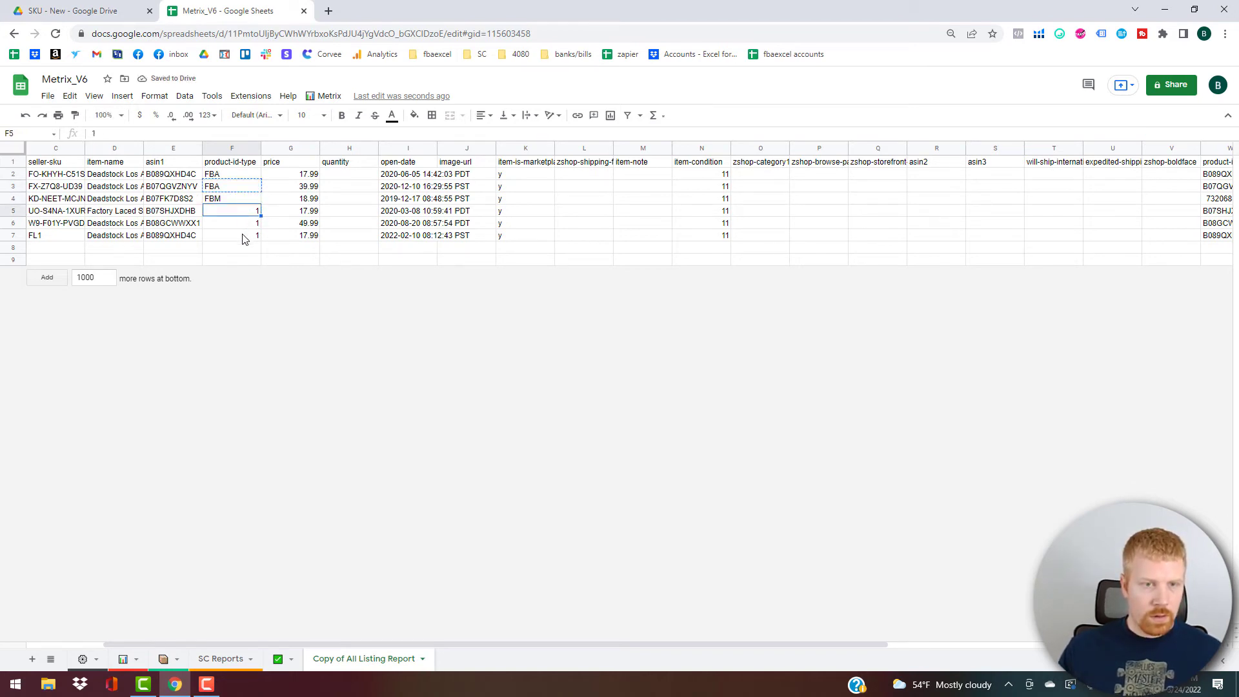
pyautogui.hotkey('shift', 'Down')
pyautogui.hotkey('shift', 'Down')
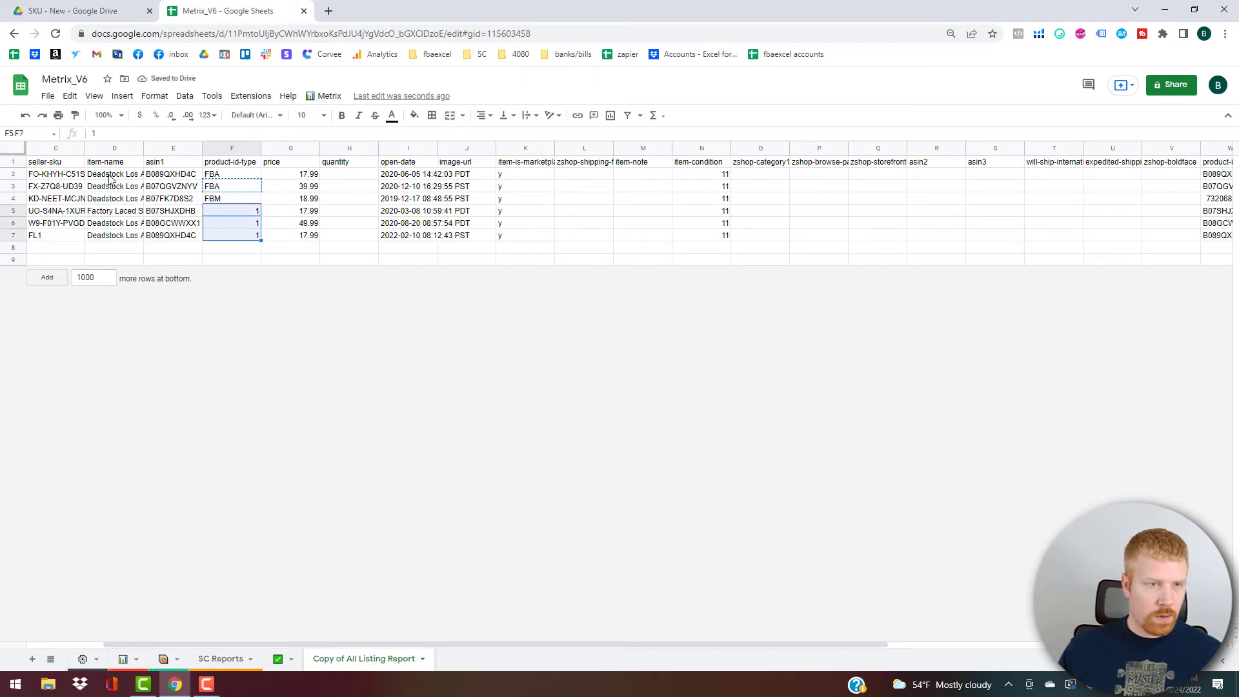
pyautogui.hotkey('ctrl', 'v')
# Copy the seller-sku through product-id-type data in C2:F7 and paste it under All Listings Report in the SC Reports sheet, starting at B6
pyautogui.click(76, 176)
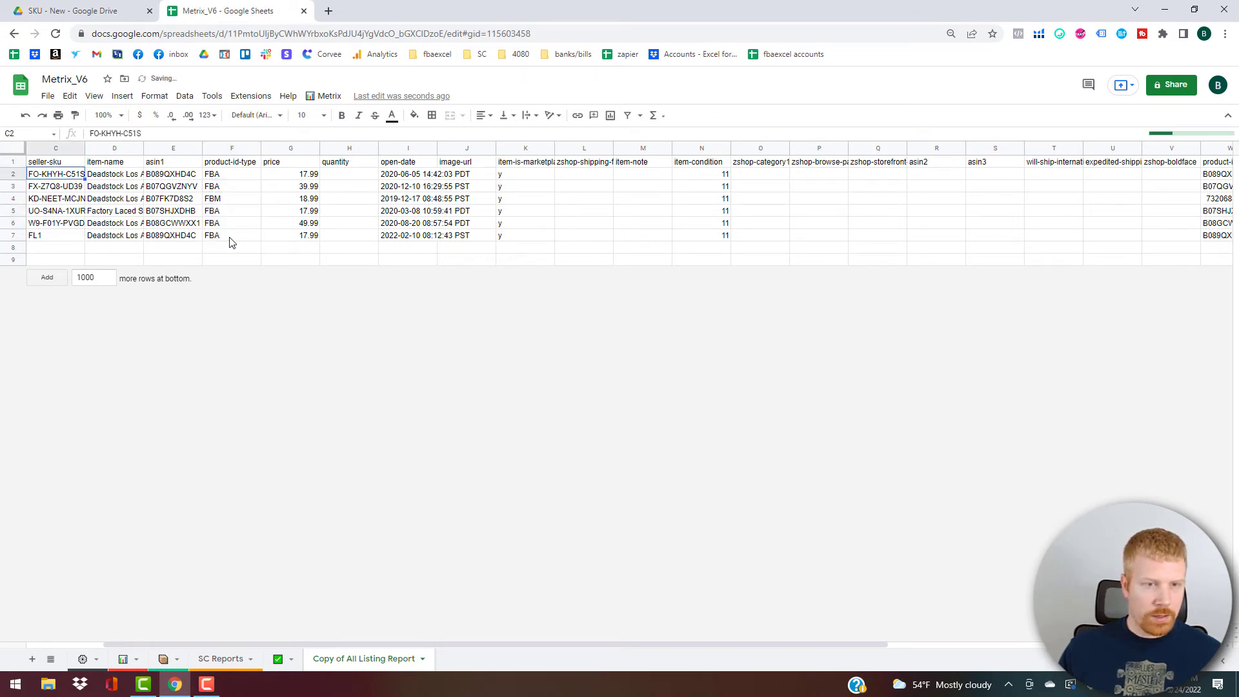
pyautogui.hotkey('ctrl', 'shift', 'Down')
pyautogui.hotkey('shift', 'Right')
pyautogui.hotkey('shift', 'Right')
pyautogui.hotkey('shift', 'Right')
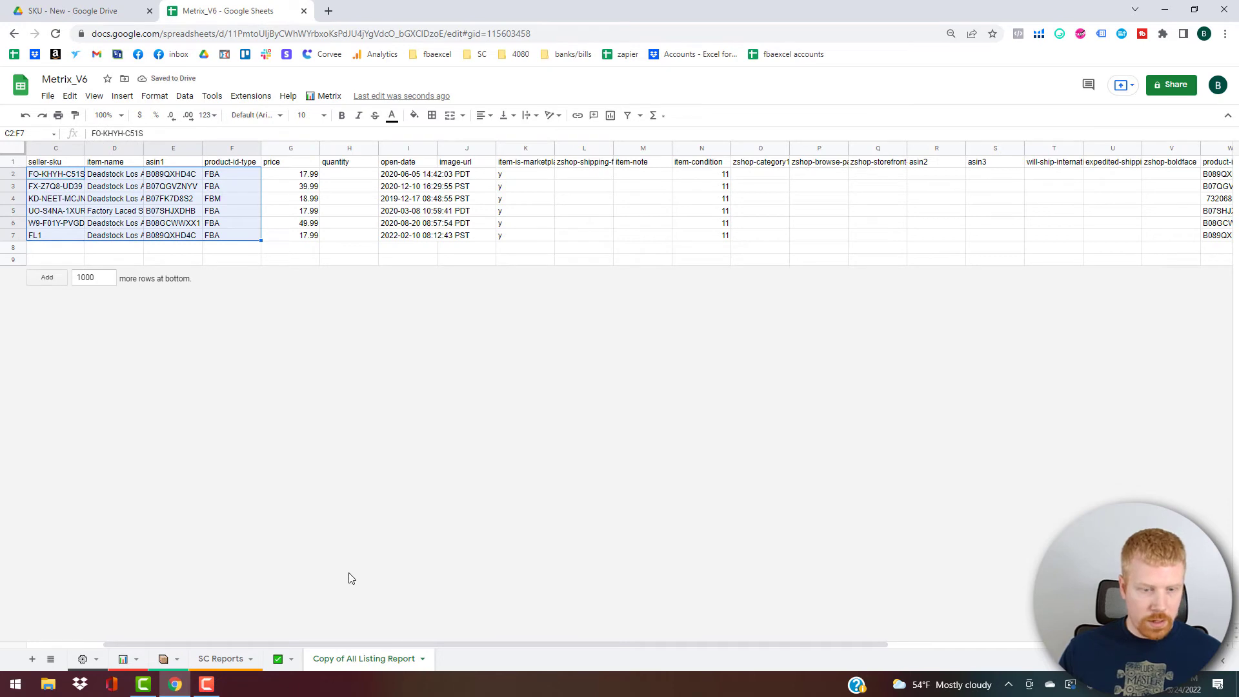
pyautogui.hotkey('ctrl', 'c')
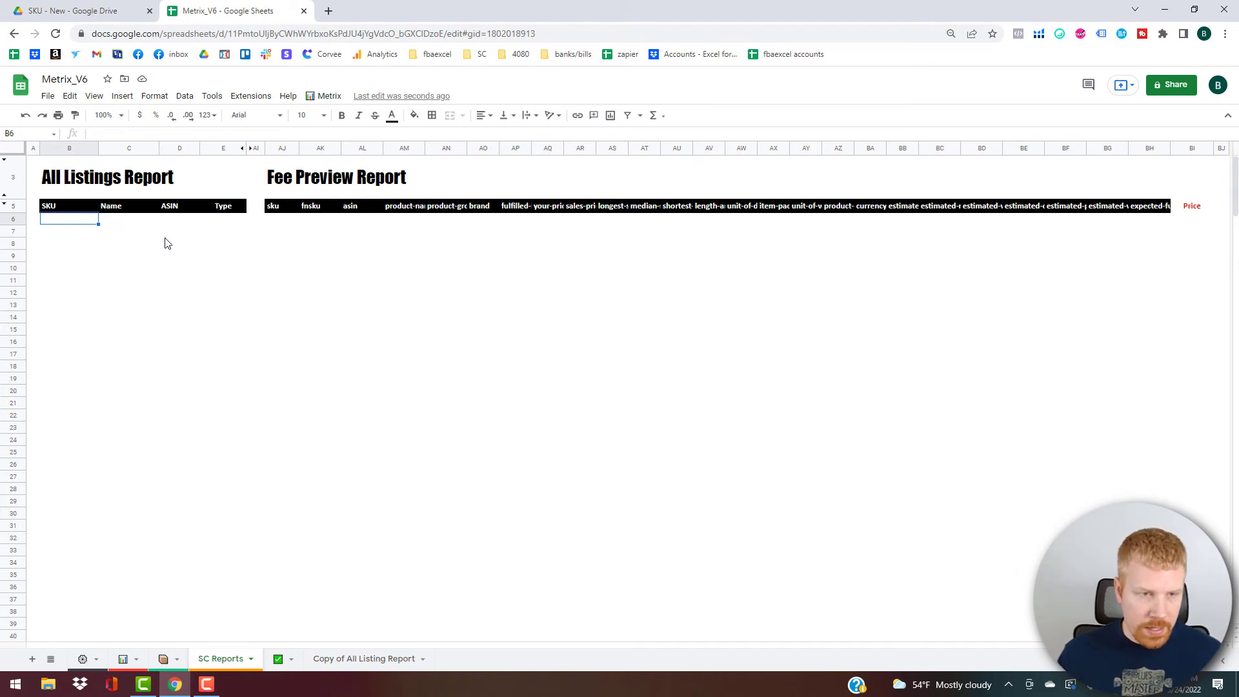
pyautogui.hotkey('ctrl', 'v')
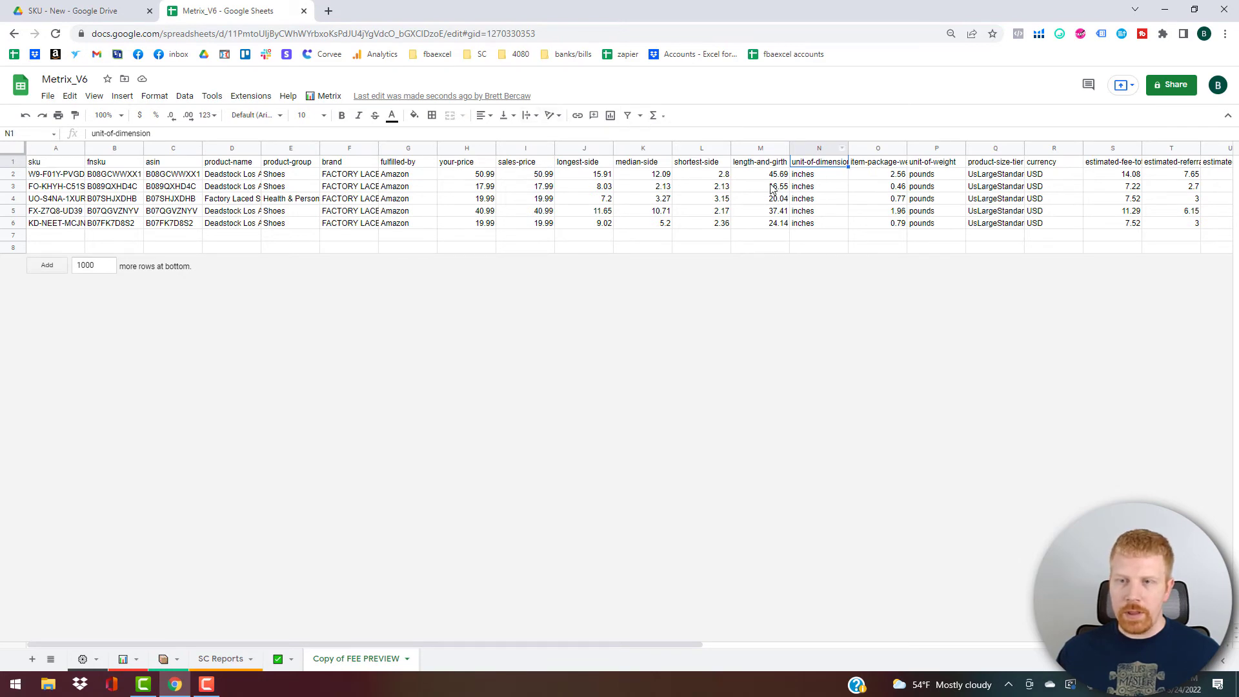
# Compare the last Fee Preview Report header in SC Reports with the Copy of FEE PREVIEW columns and locate the matching expected-fulfillment-fee-per-unit column
pyautogui.click(57, 175)
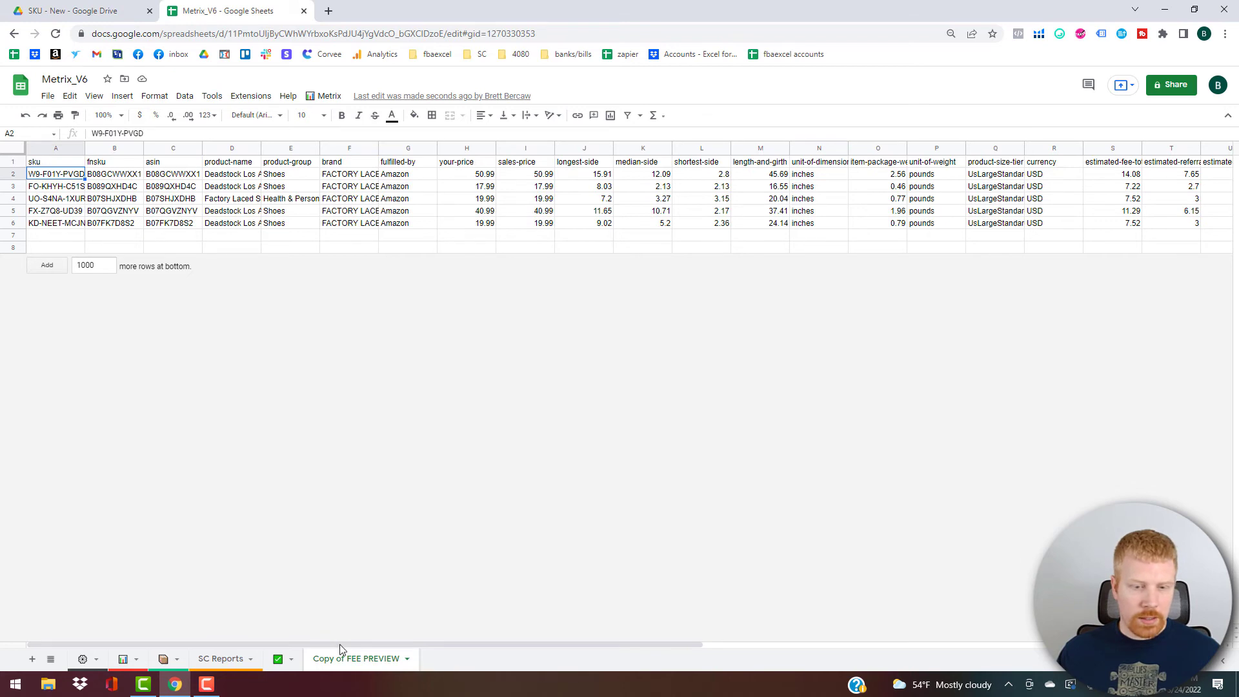
pyautogui.moveTo(339, 644); pyautogui.dragTo(988, 633)
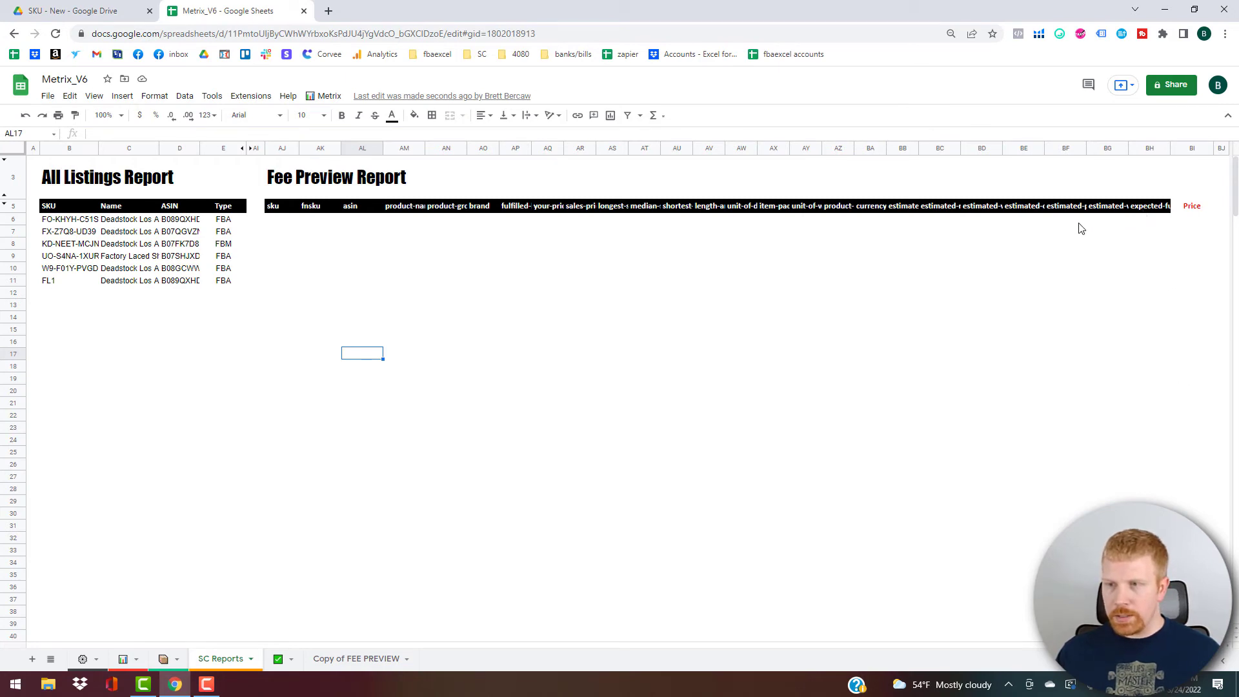
pyautogui.click(1148, 206)
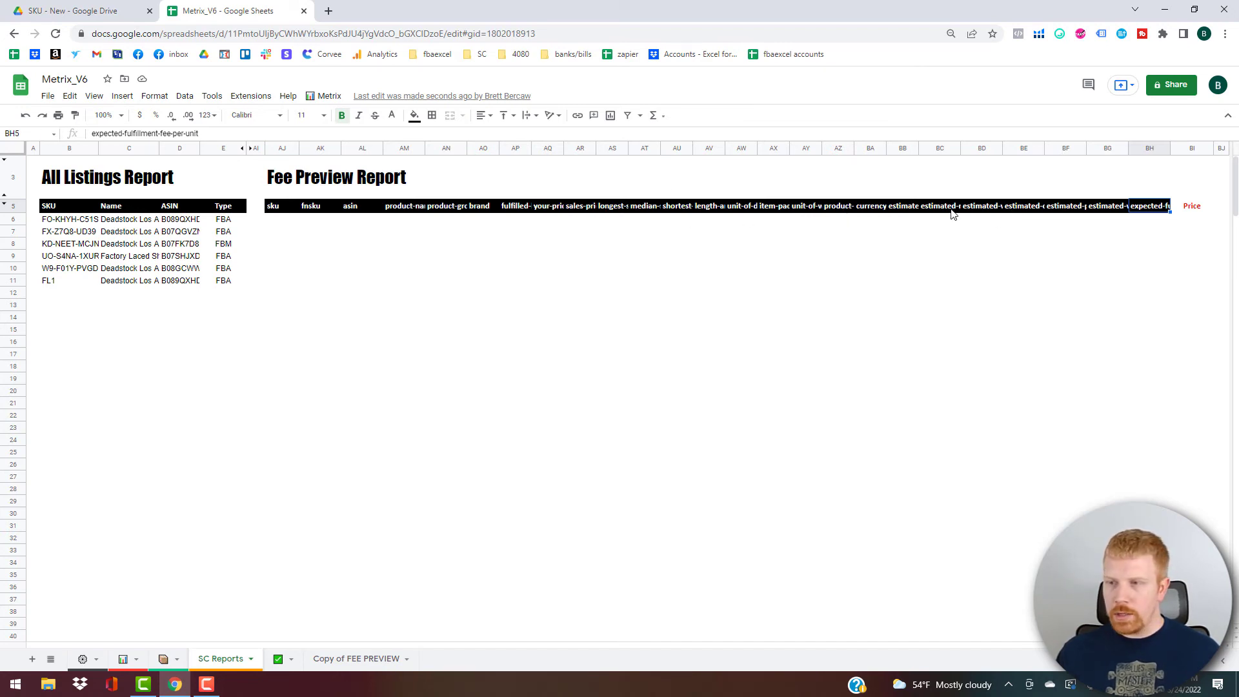
pyautogui.click(335, 659)
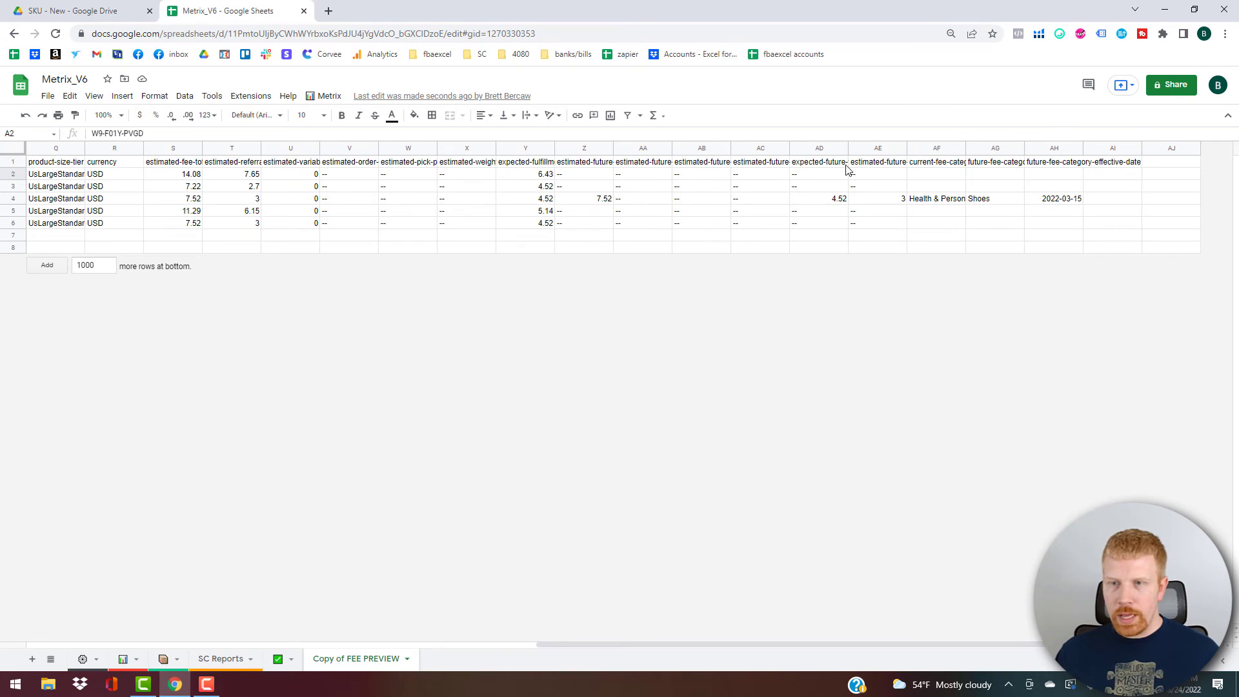
pyautogui.click(765, 165)
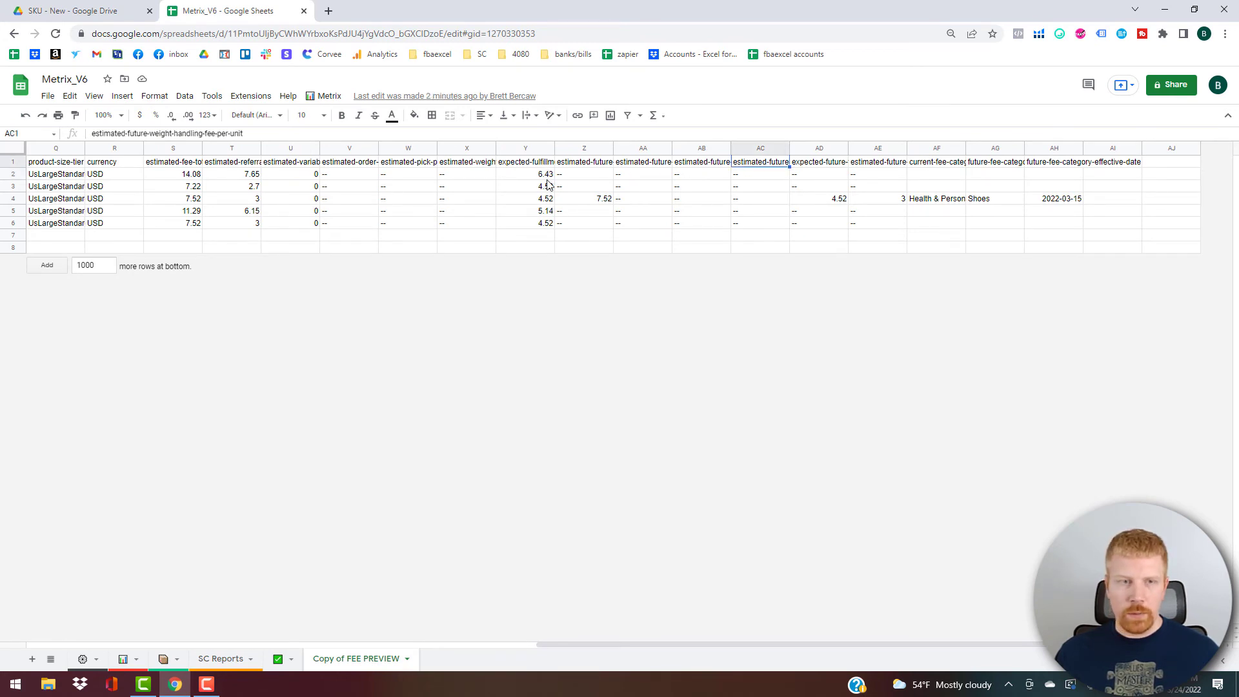
pyautogui.press('Left')
pyautogui.press('Left')
pyautogui.press('Left')
pyautogui.press('Left')
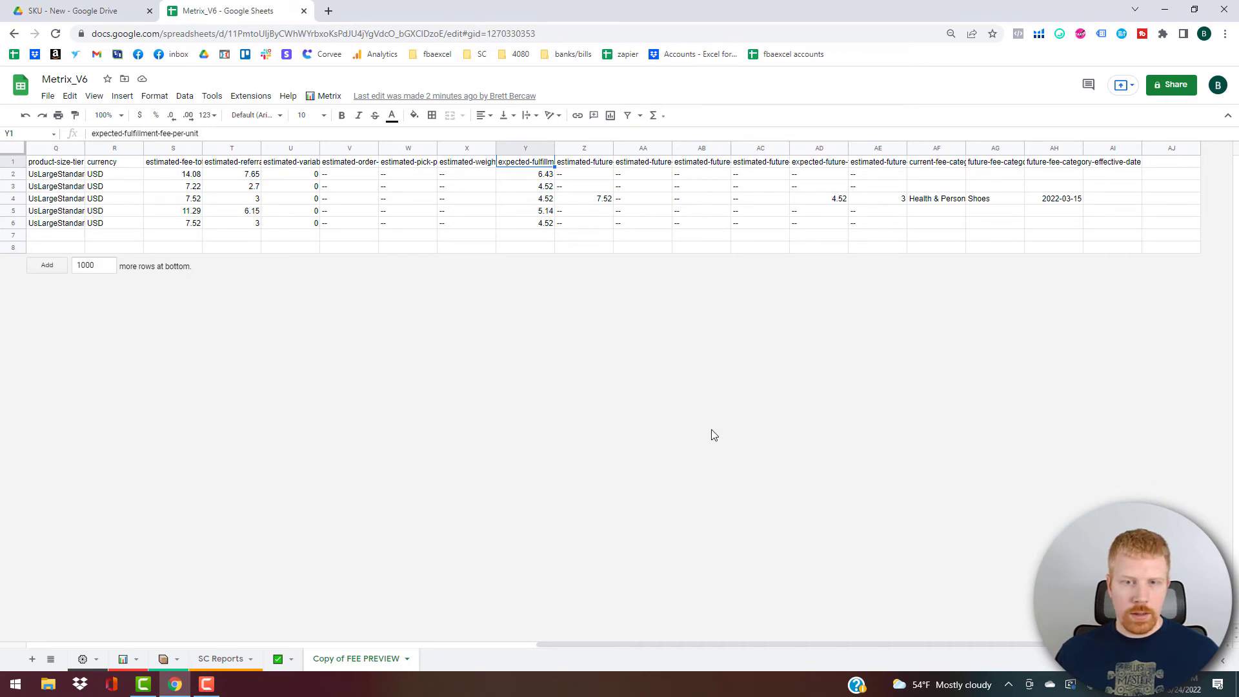
pyautogui.press('Down')
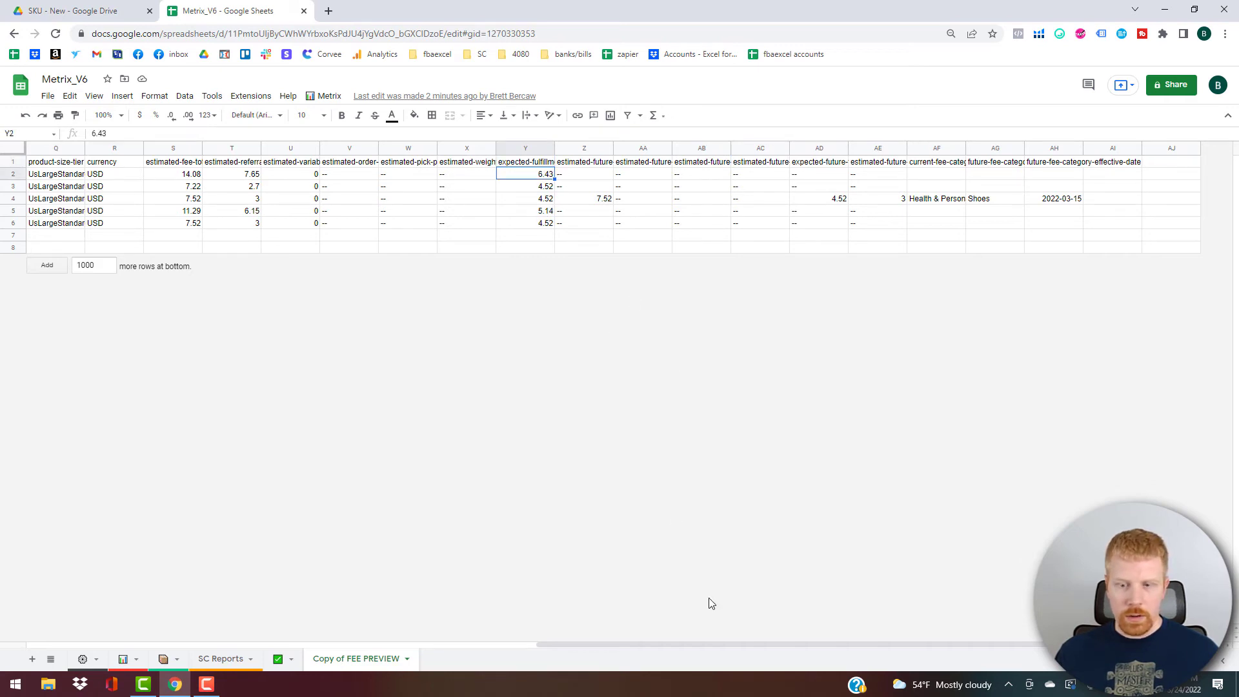
# Copy A2:Y6 from Copy of FEE PREVIEW, paste it under Fee Preview Report in SC Reports at AJ6, and hide the SC Reports sheet
pyautogui.moveTo(682, 649); pyautogui.dragTo(153, 624)
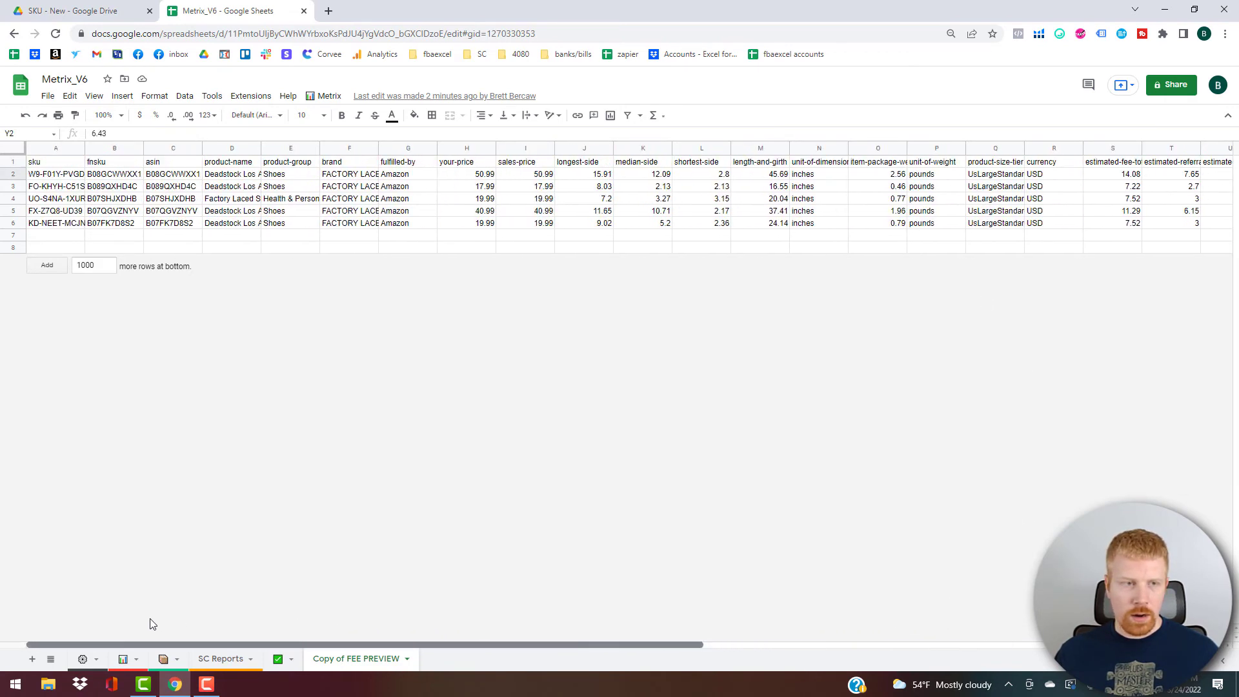
pyautogui.keyDown('shift'); pyautogui.click(59, 222); pyautogui.keyUp('shift')
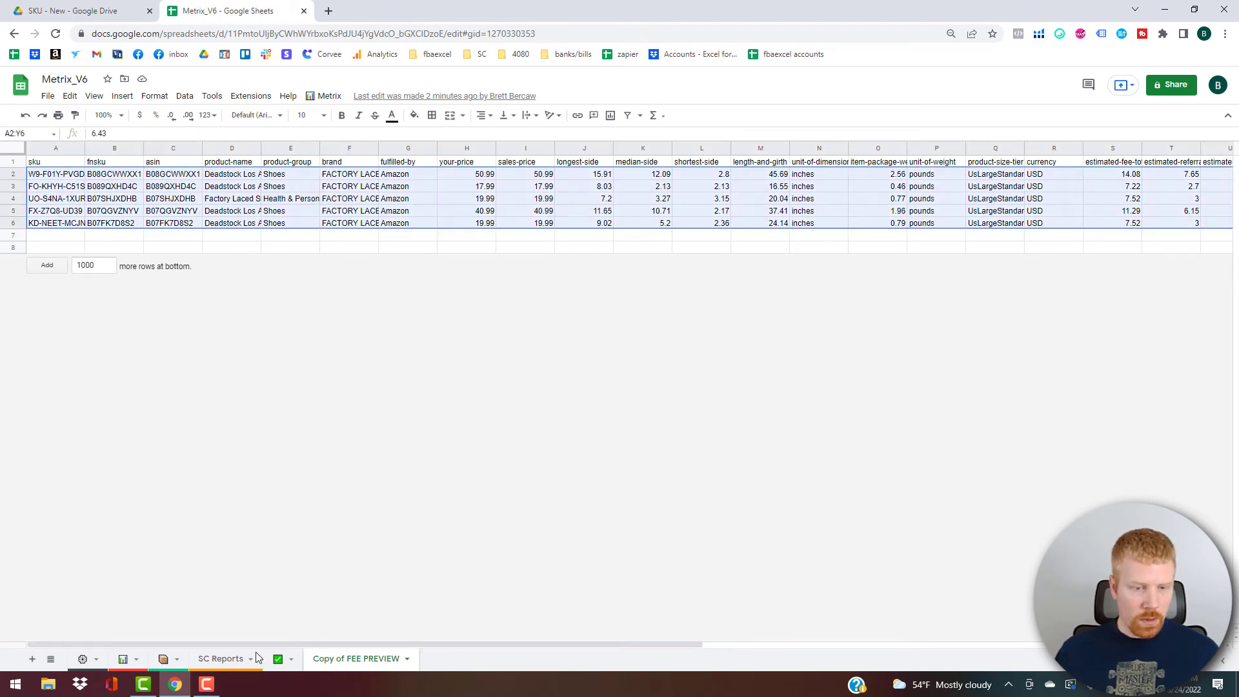
pyautogui.hotkey('ctrl', 'c')
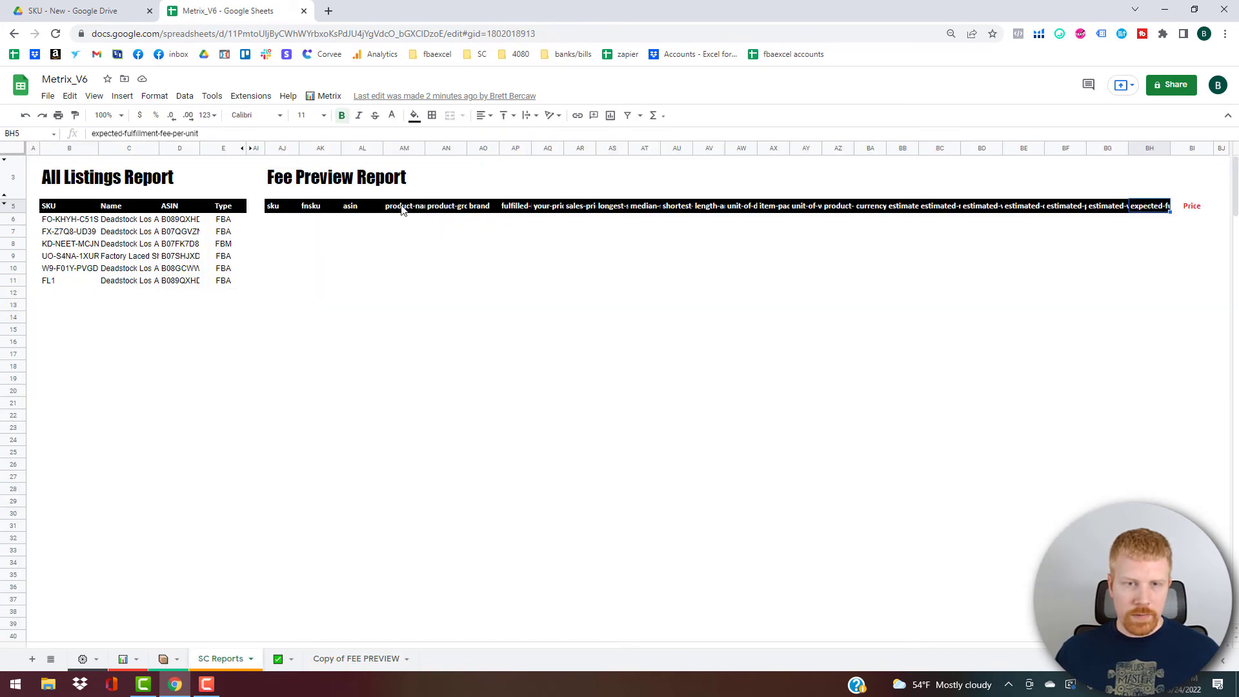
pyautogui.click(279, 223)
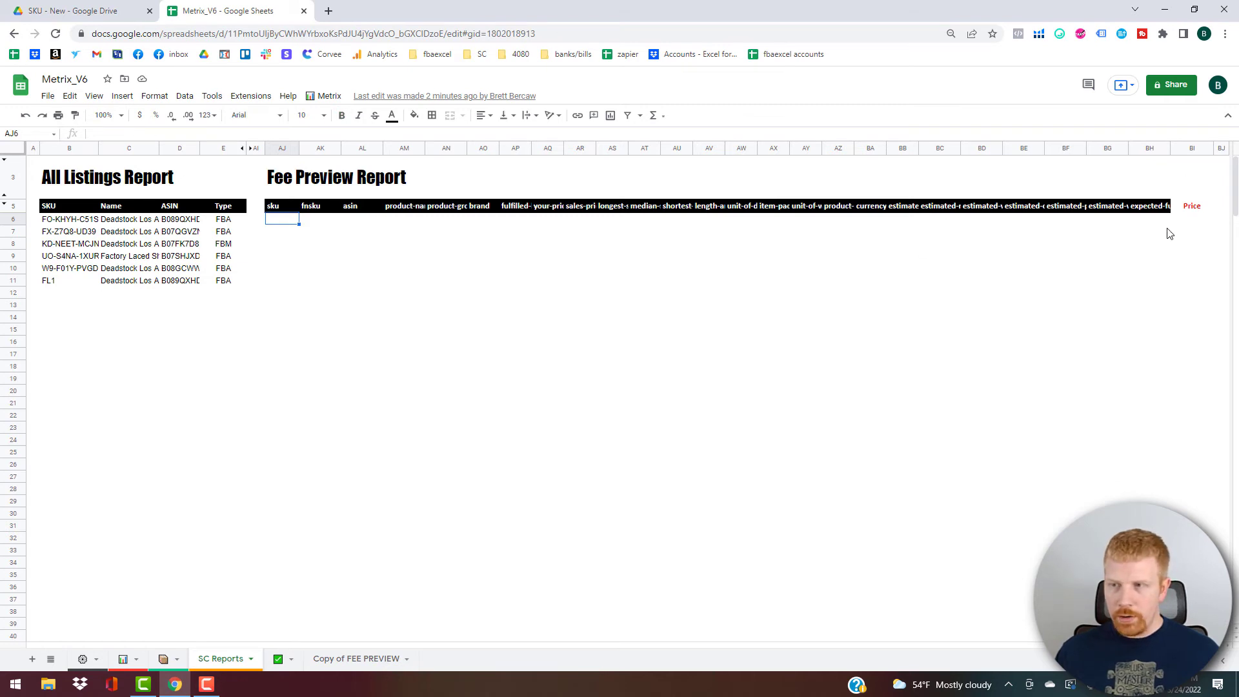
pyautogui.hotkey('ctrl', 'v')
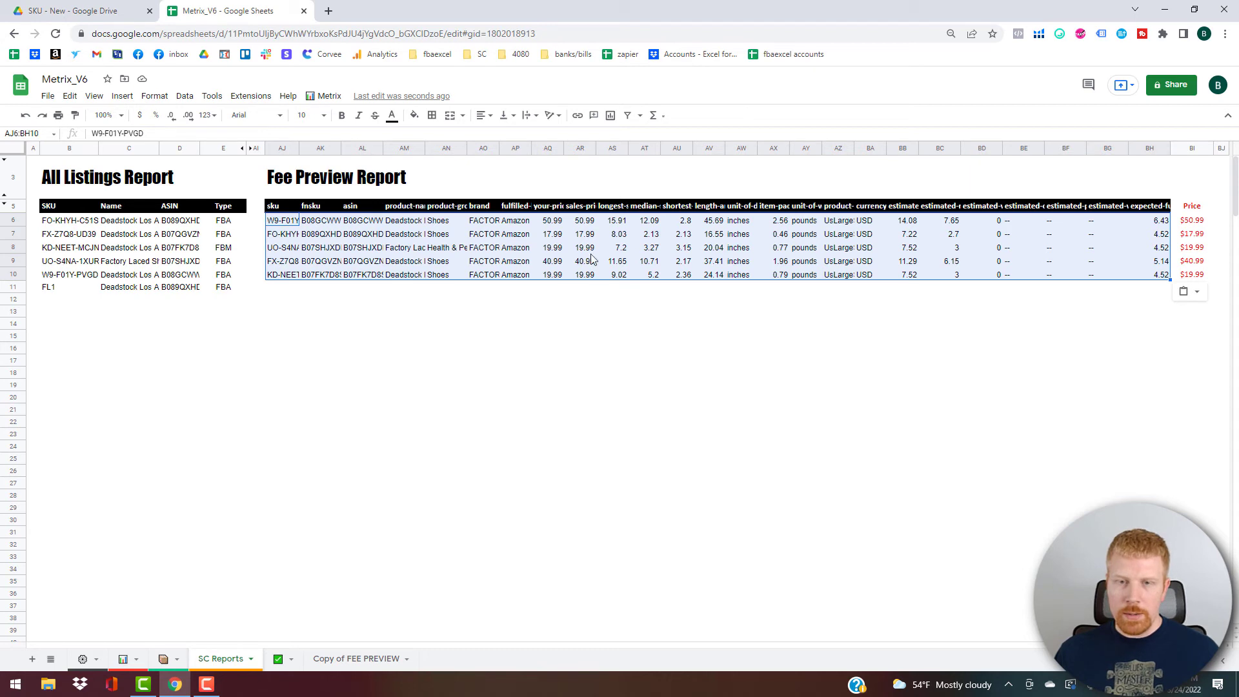
pyautogui.click(676, 310)
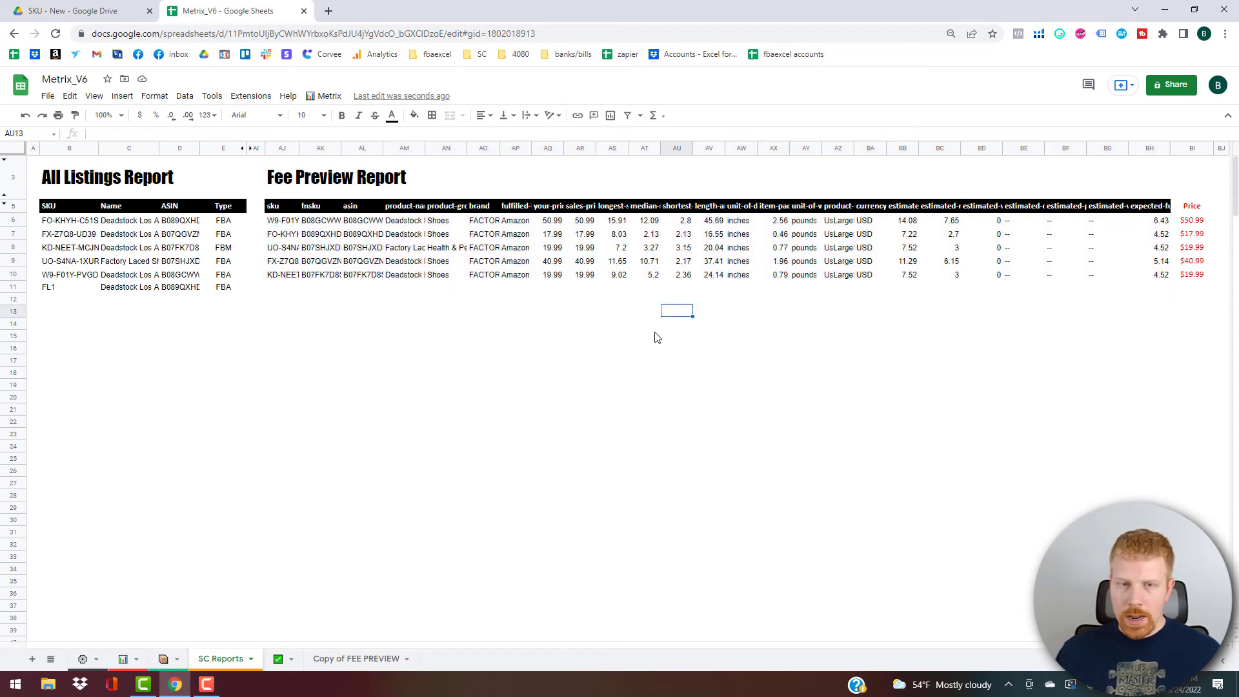
pyautogui.click(251, 659)
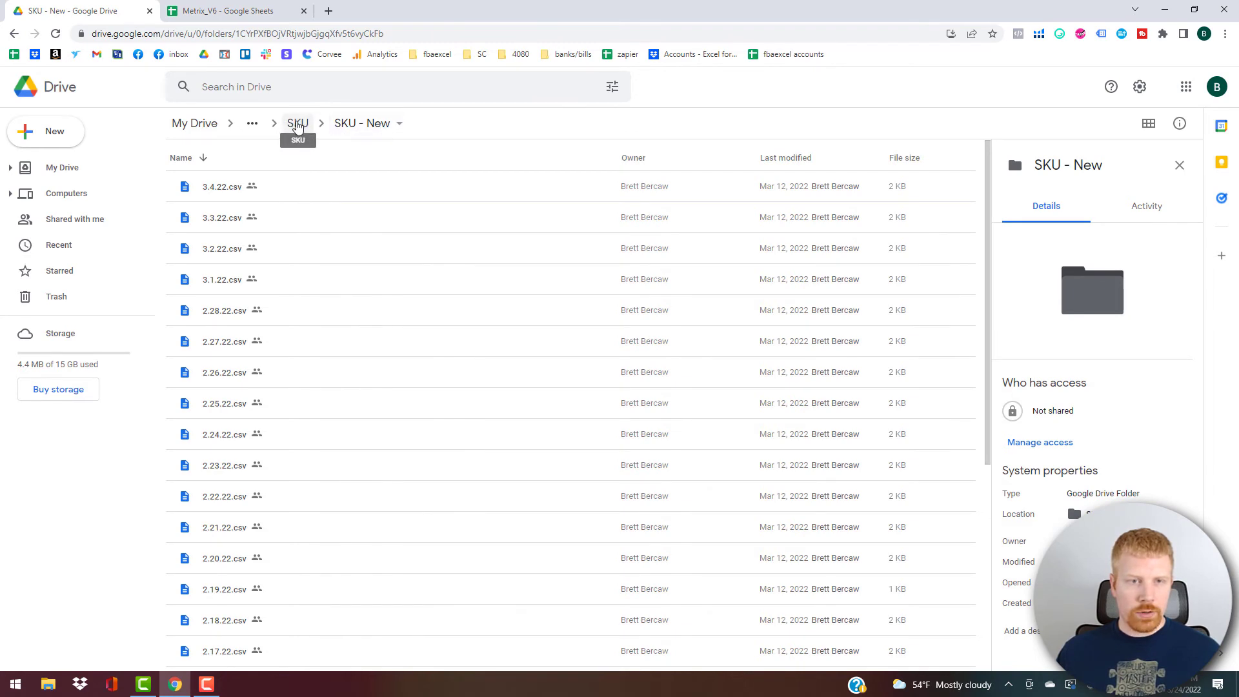
# Check the report files in the Static - New and Pricing - New folders within METRIX Folders in Google Drive
pyautogui.click(297, 124)
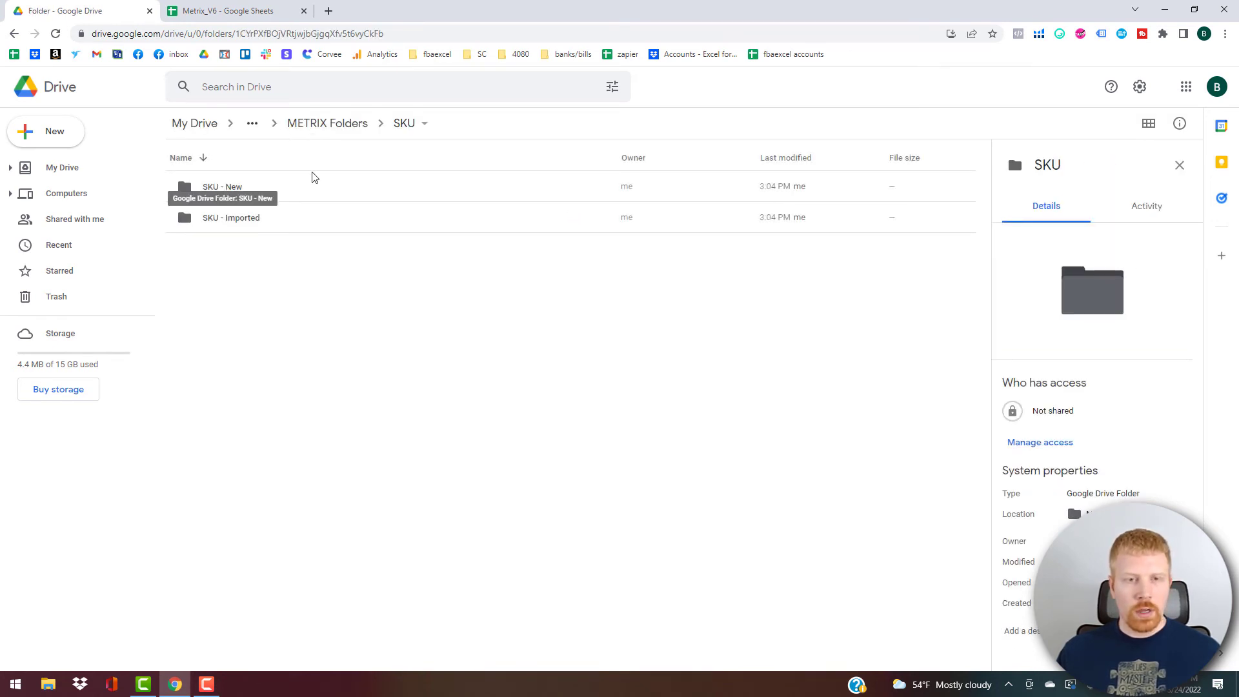
pyautogui.doubleClick(362, 174)
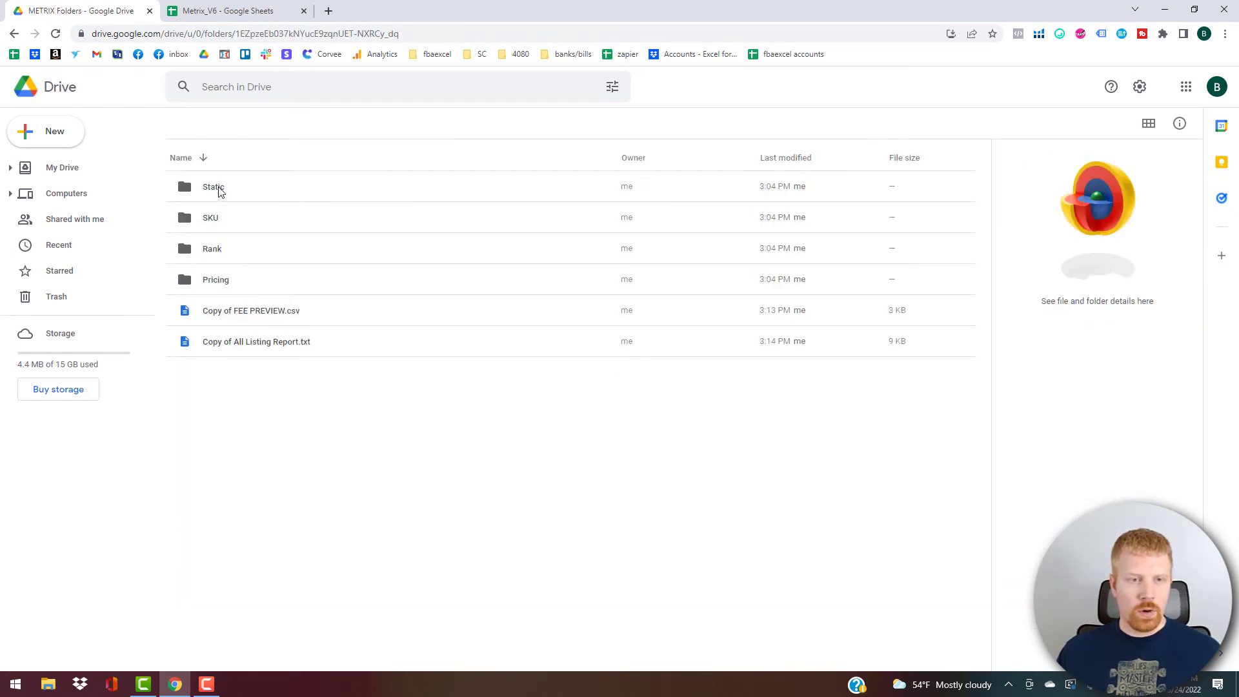
pyautogui.doubleClick(363, 191)
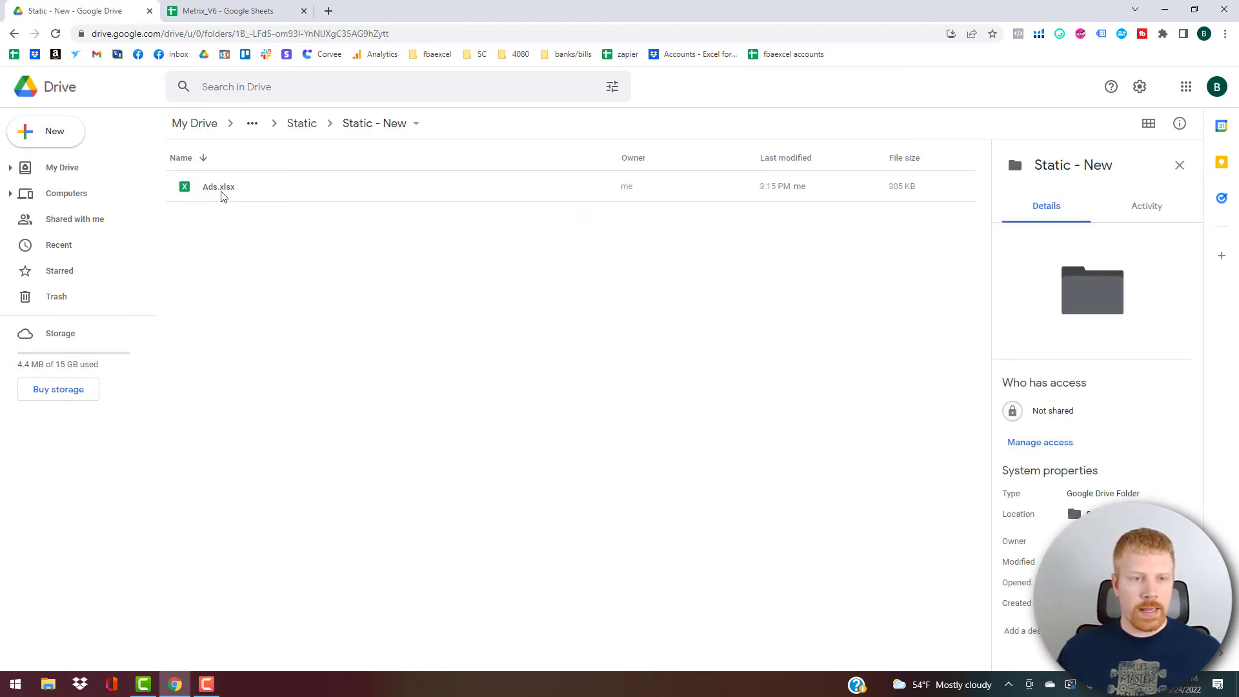
pyautogui.click(313, 129)
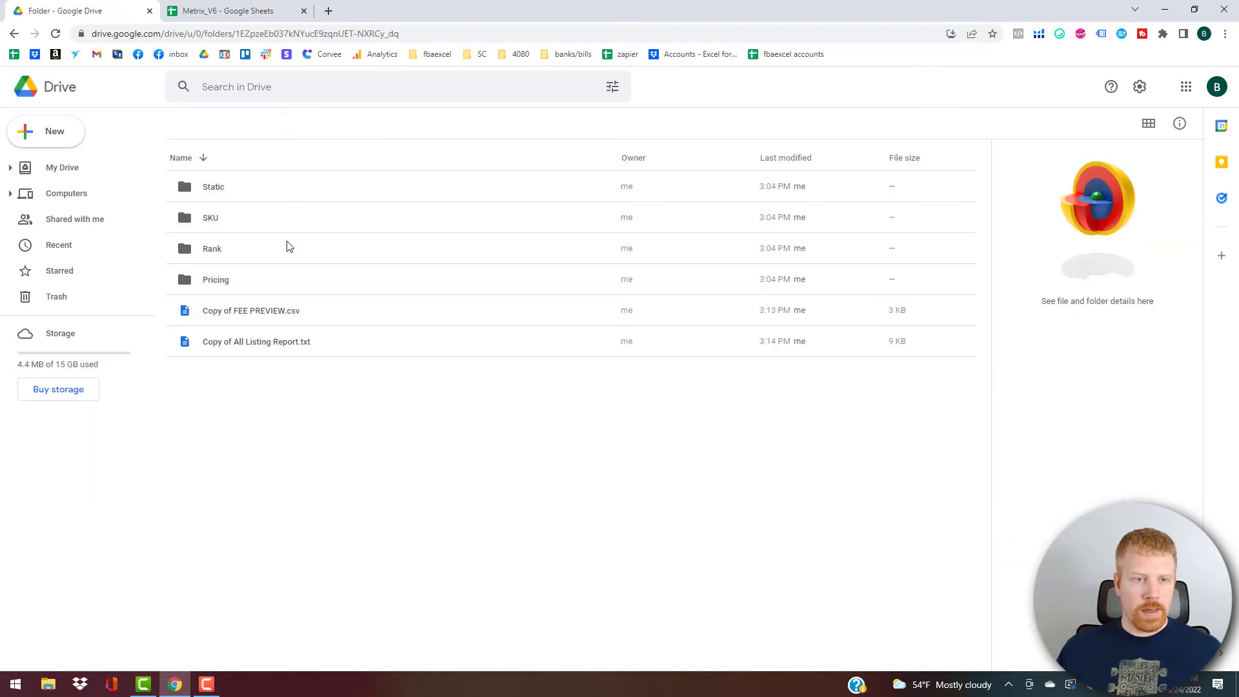
pyautogui.doubleClick(216, 280)
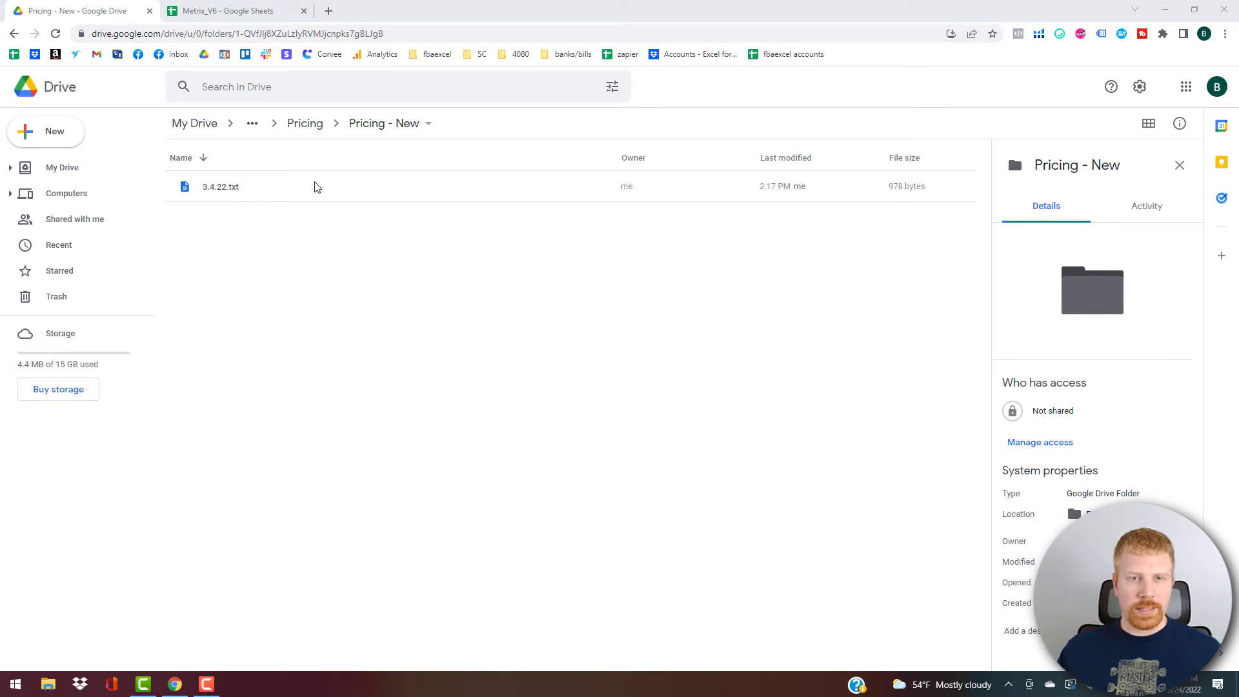
# Switch to the Metrix_V6 spreadsheet, run the Import Ads onboarding sync, and reload the document to its latest version
pyautogui.click(213, 11)
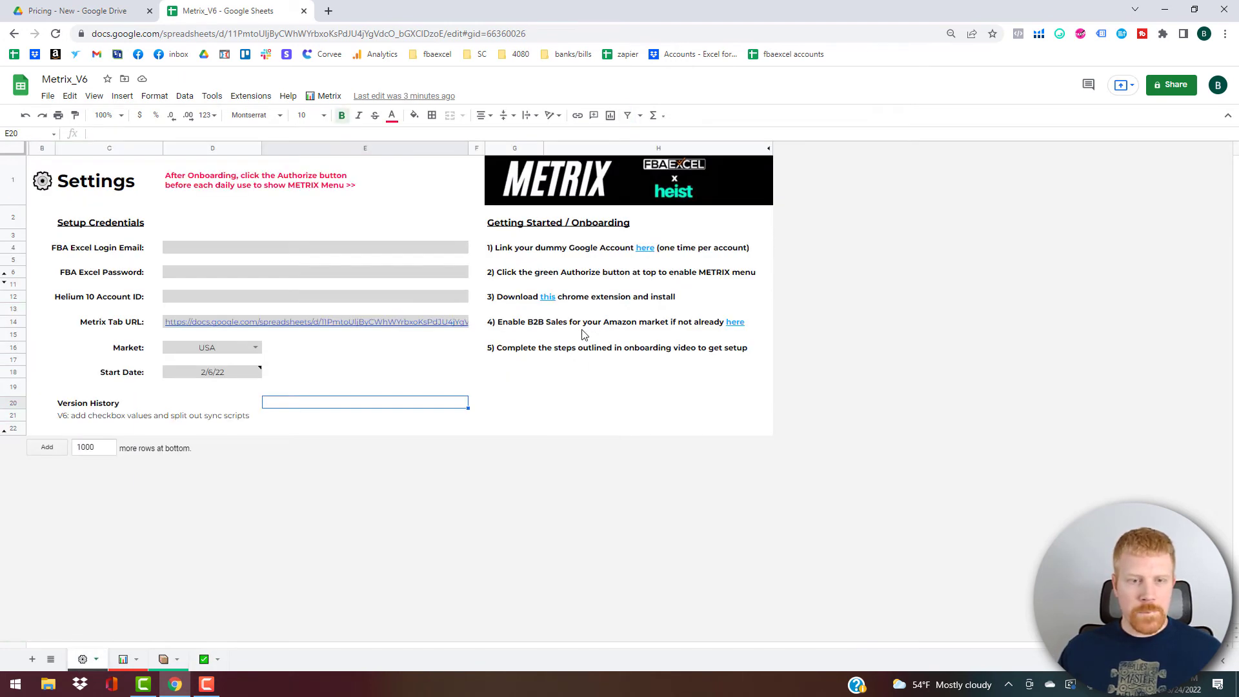
pyautogui.click(326, 96)
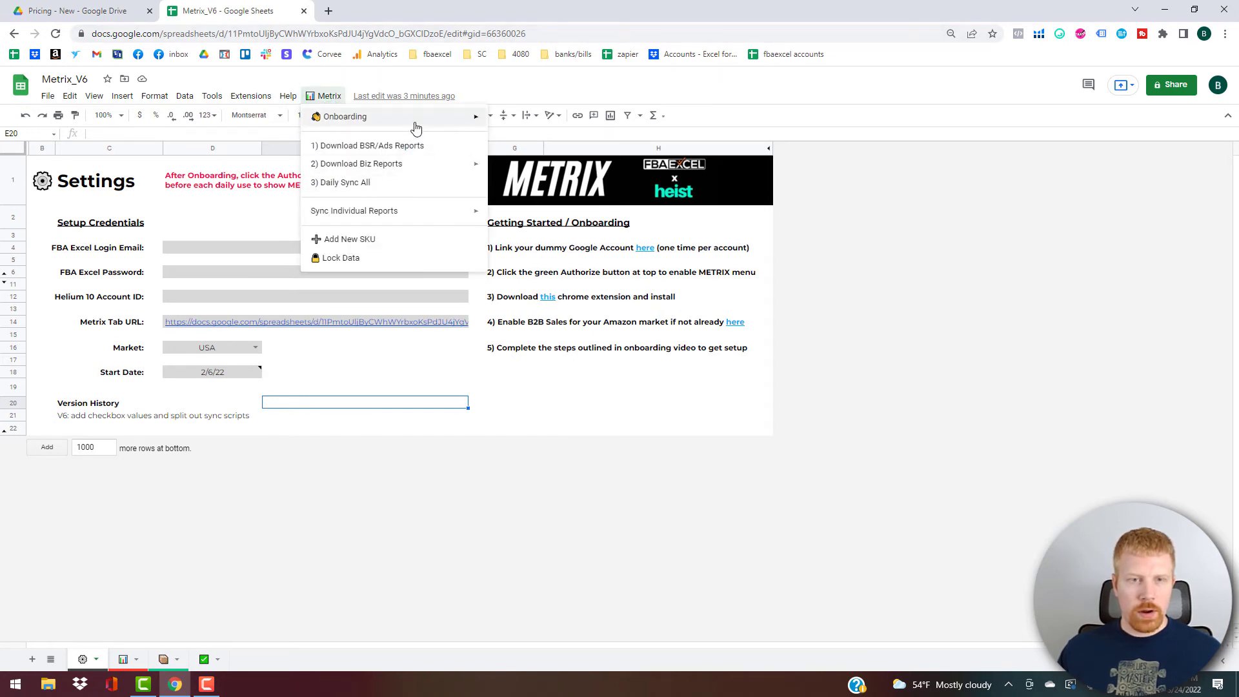
pyautogui.moveTo(416, 122)
pyautogui.moveTo(557, 207)
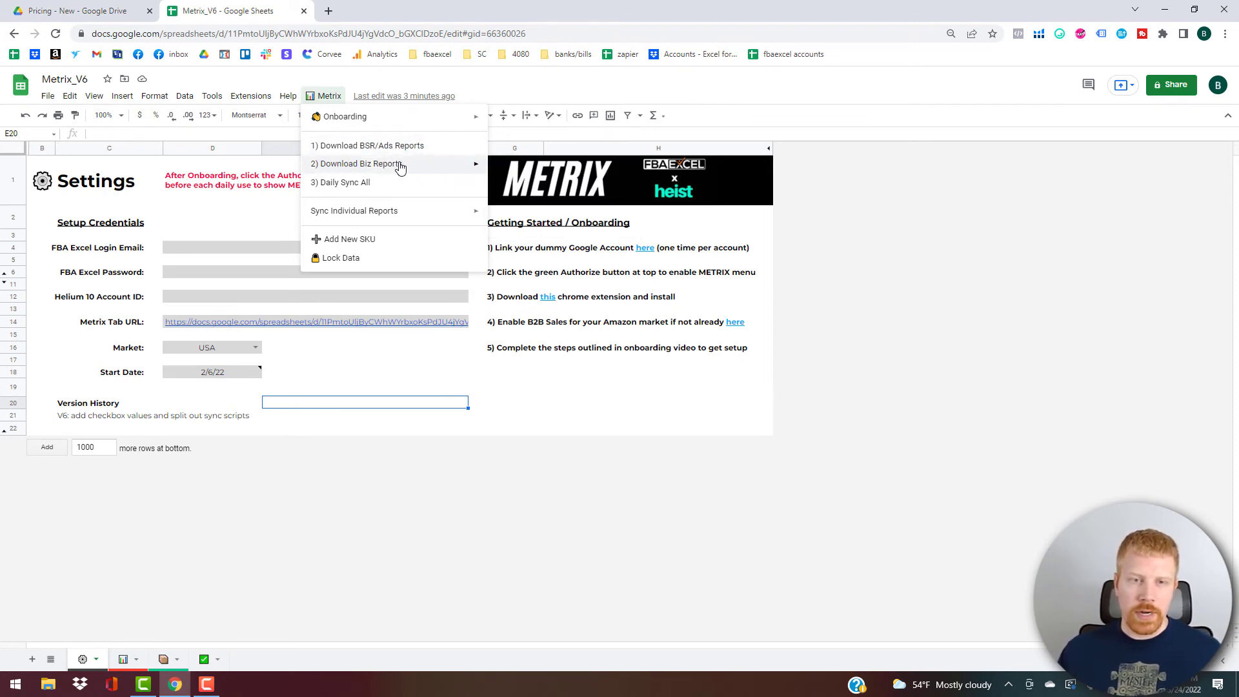
pyautogui.moveTo(402, 167)
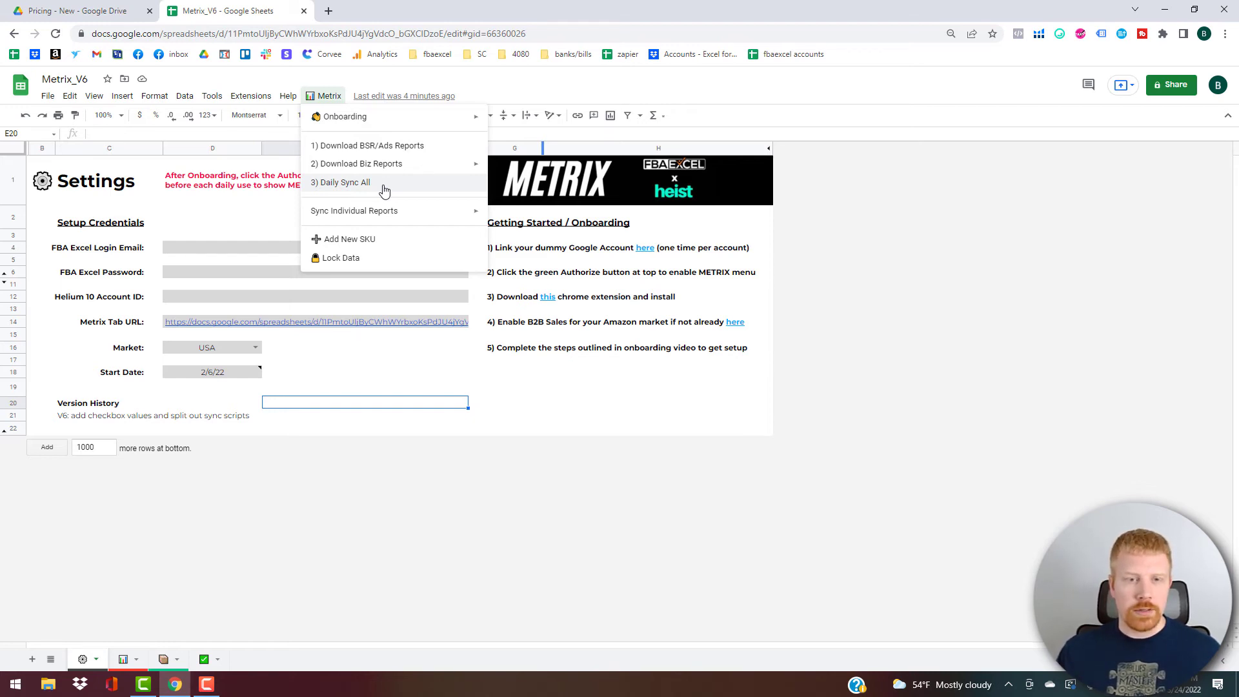
pyautogui.moveTo(380, 217)
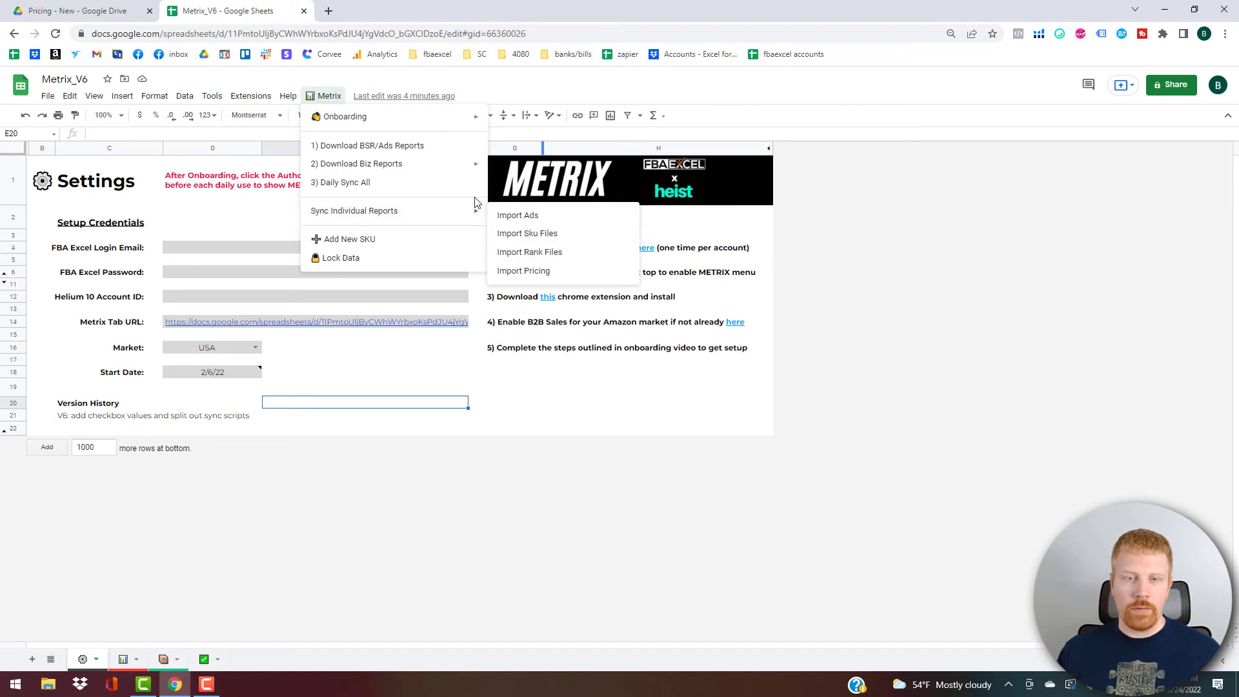
pyautogui.moveTo(446, 122)
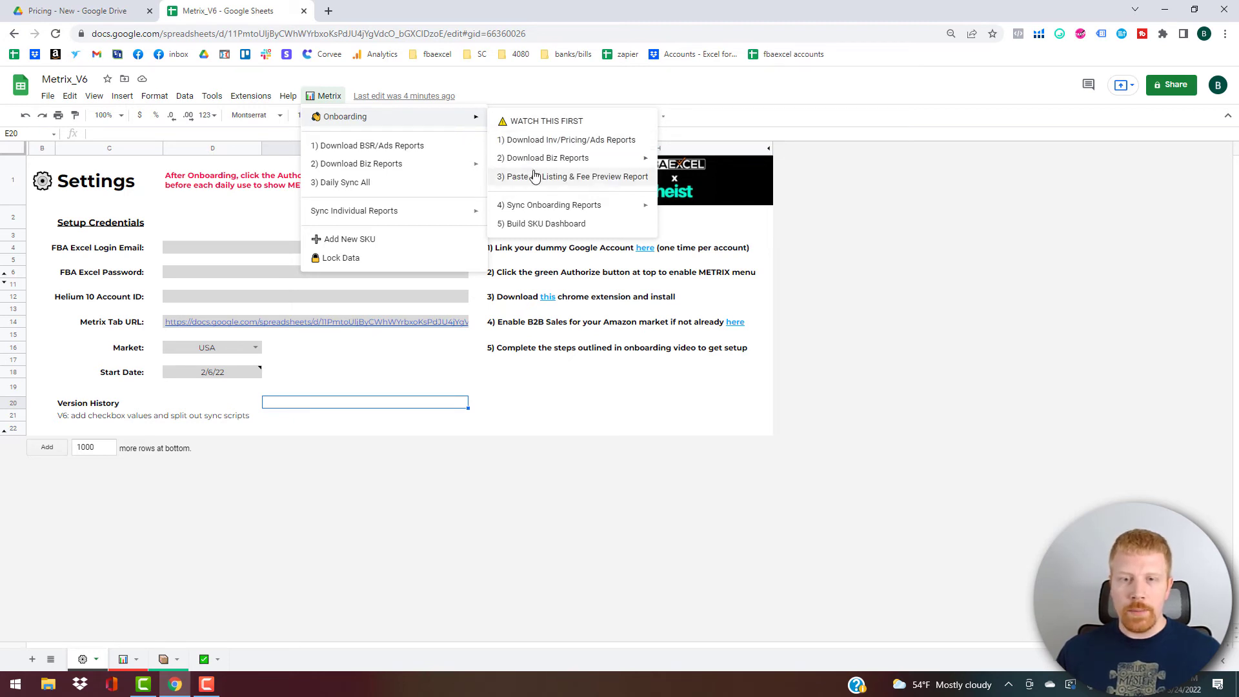
pyautogui.moveTo(544, 205)
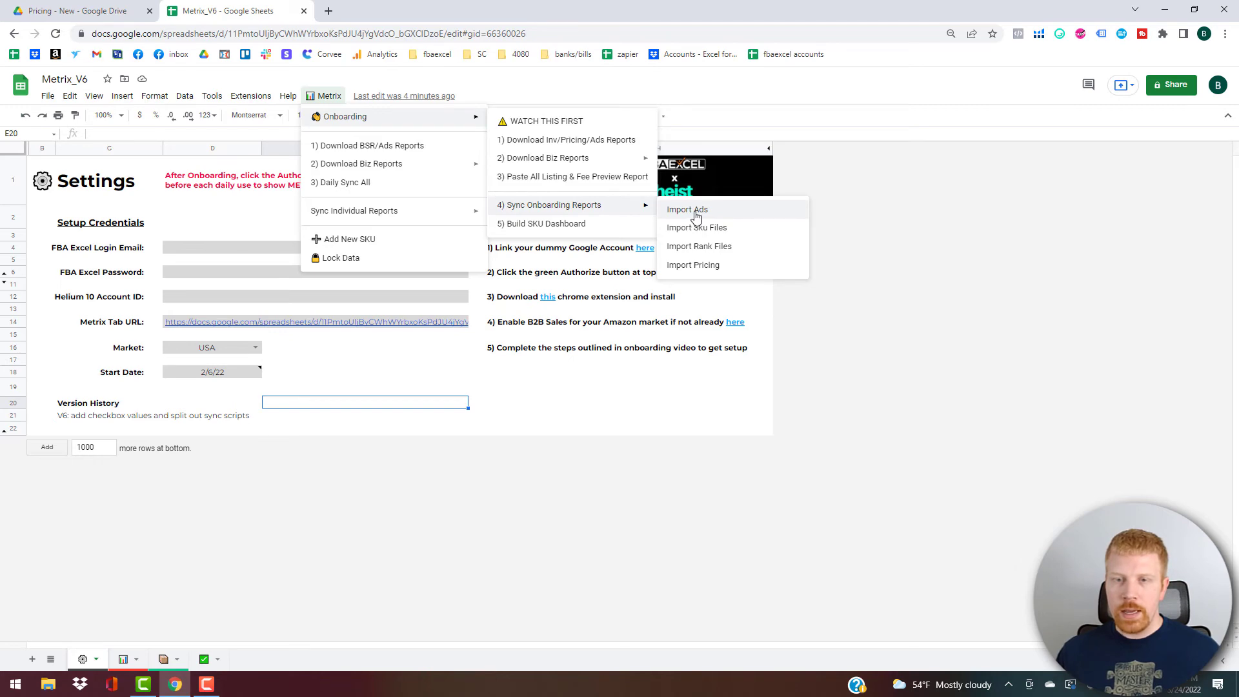
pyautogui.click(733, 212)
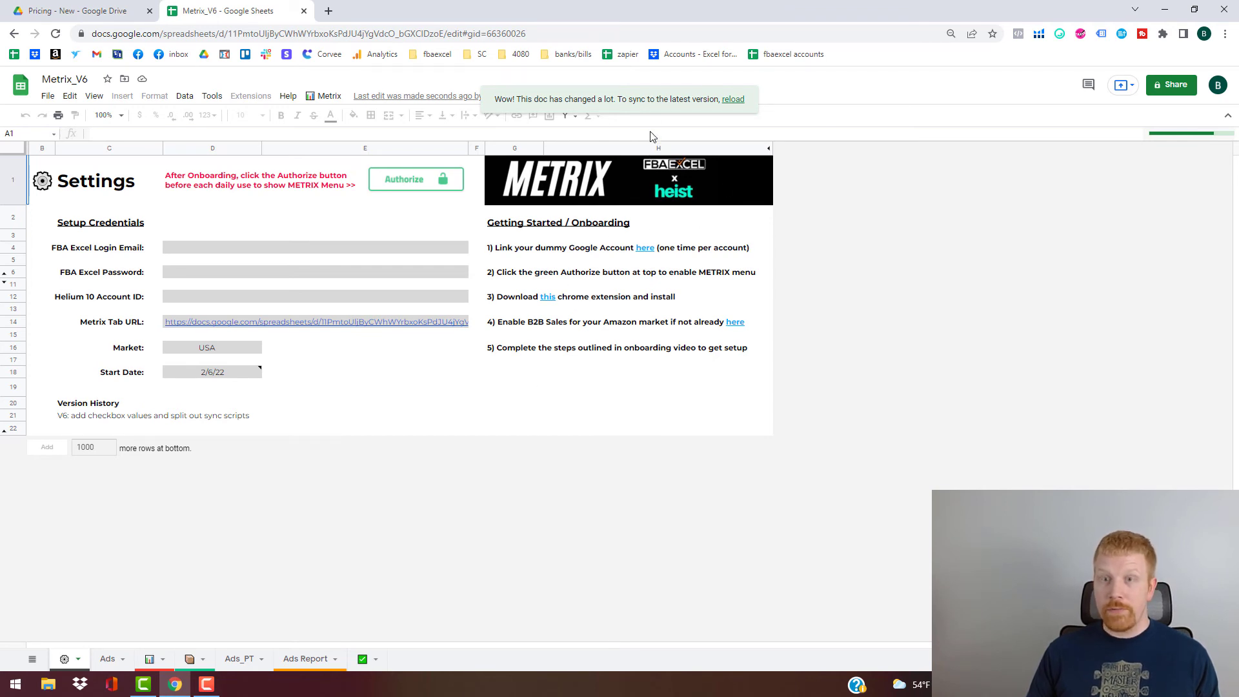
pyautogui.click(735, 101)
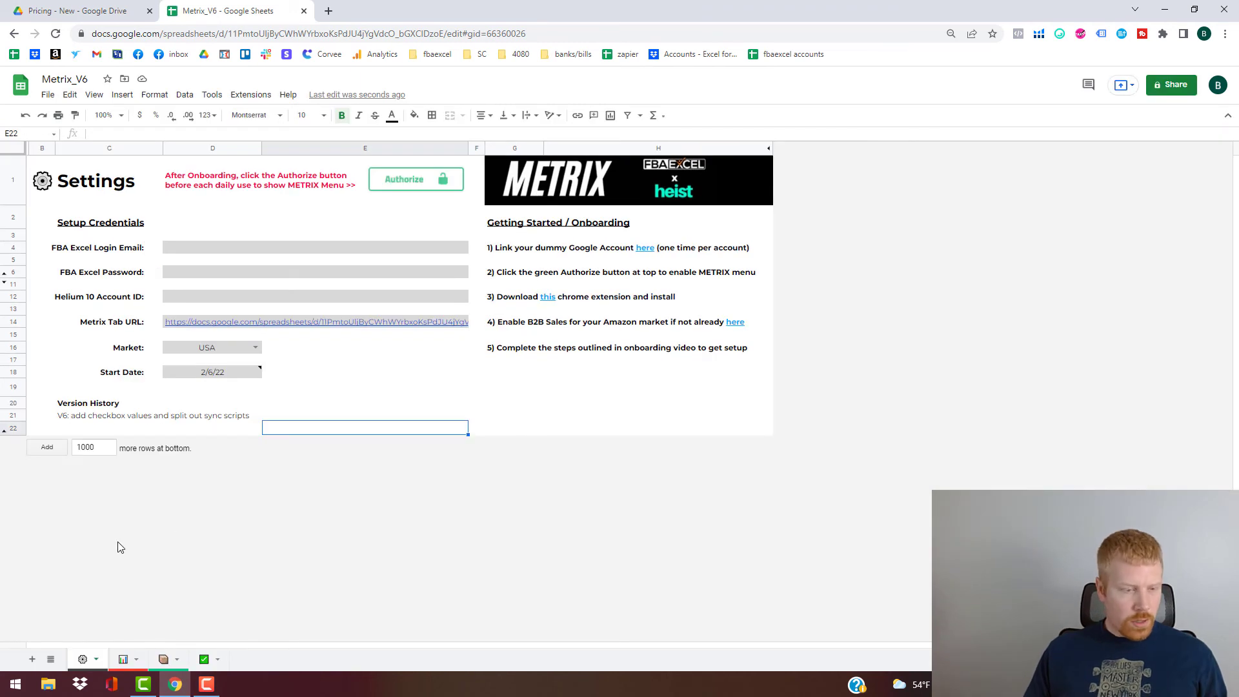
# Open the hidden Ads Report sheet, examine the imported ad data for each SKU and date, and hide the sheet again
pyautogui.click(51, 660)
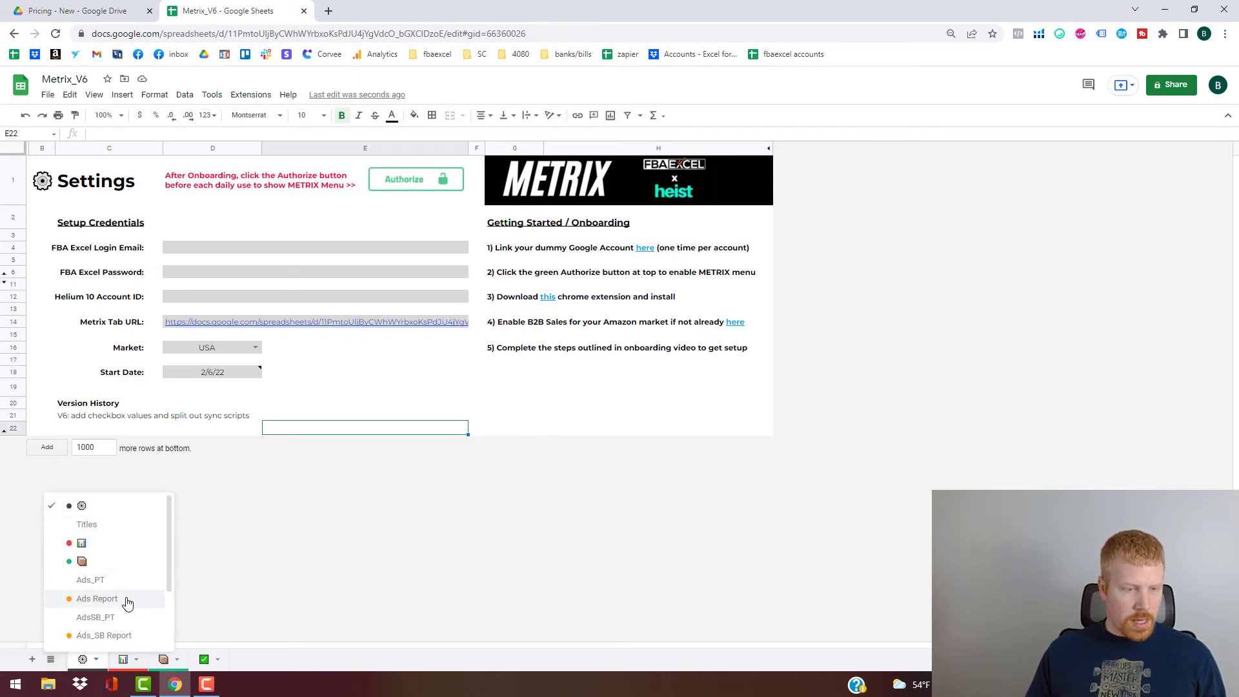
pyautogui.scroll(-2, 126, 600)
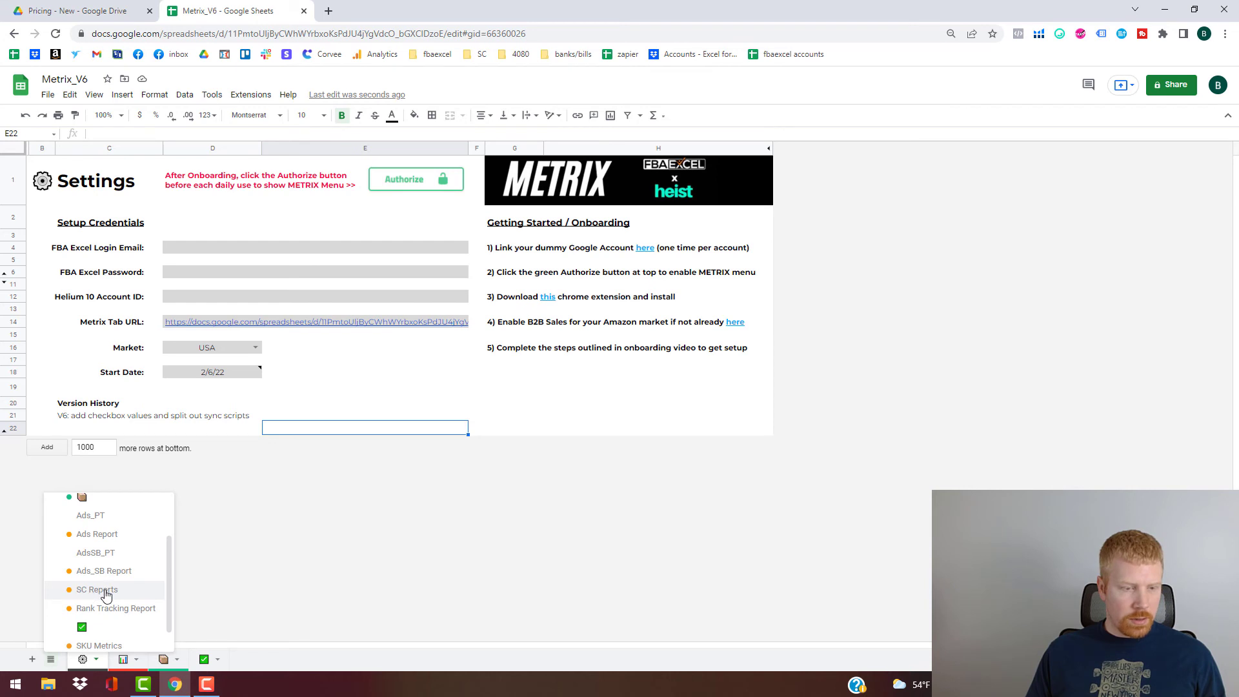
pyautogui.click(101, 539)
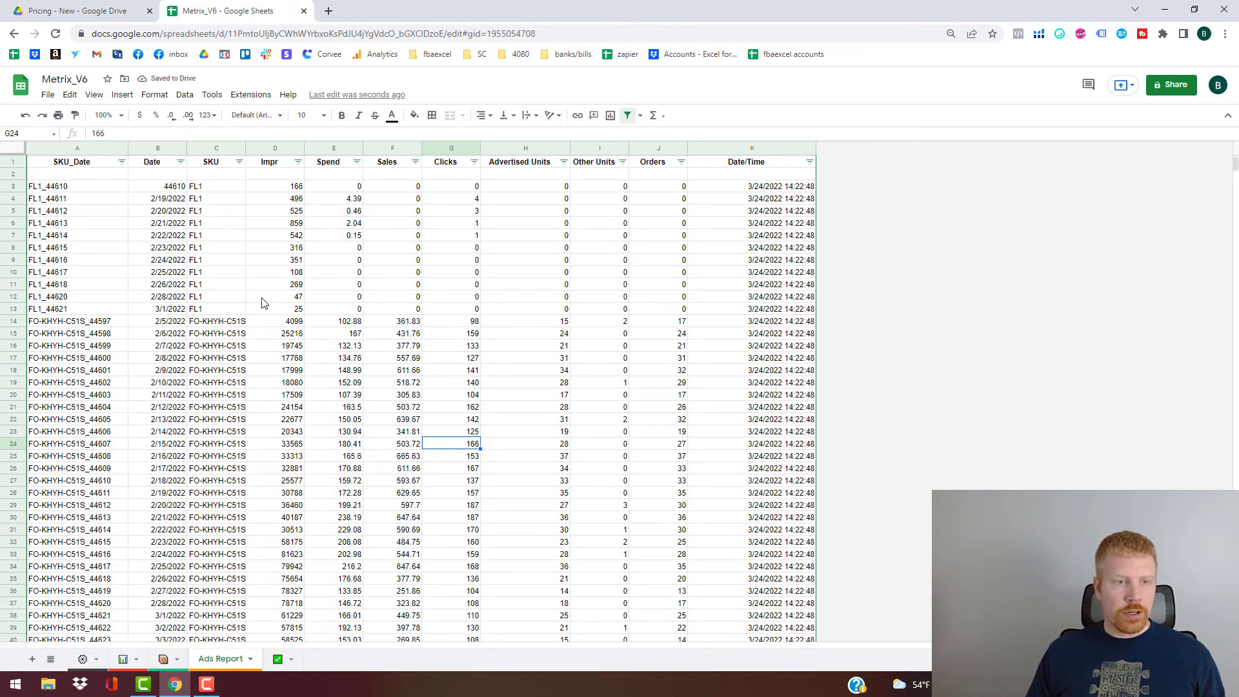
pyautogui.scroll(-3, 195, 321)
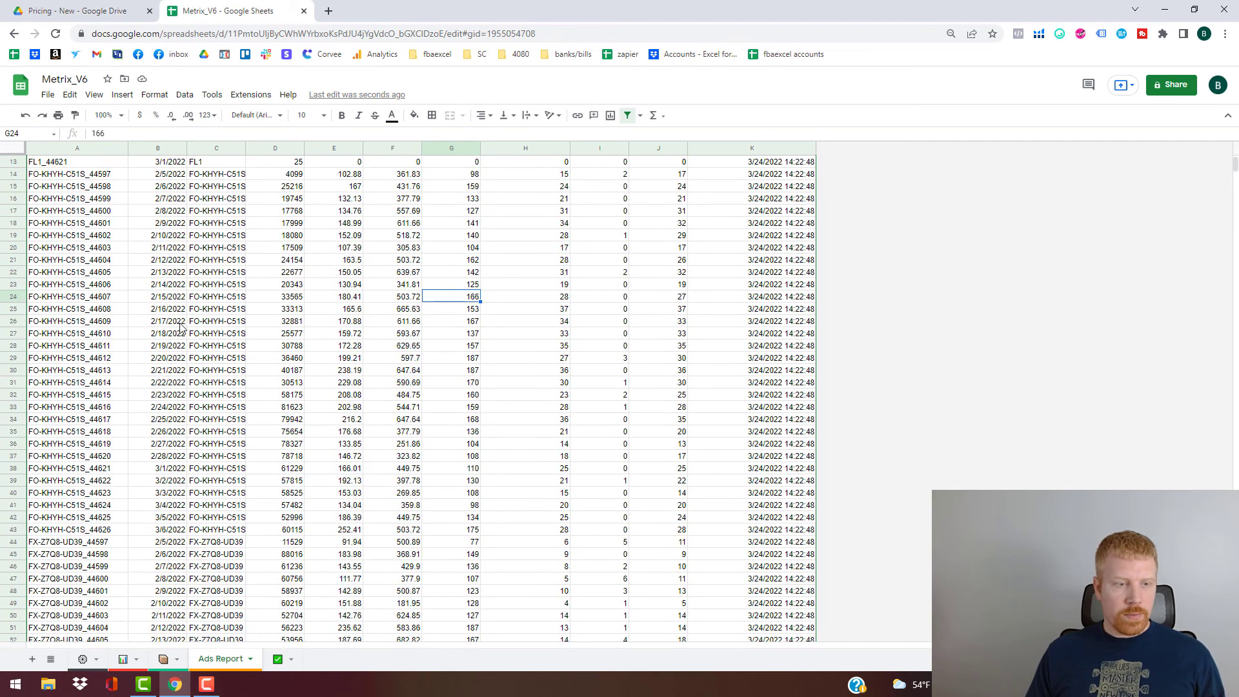
pyautogui.scroll(3, 175, 326)
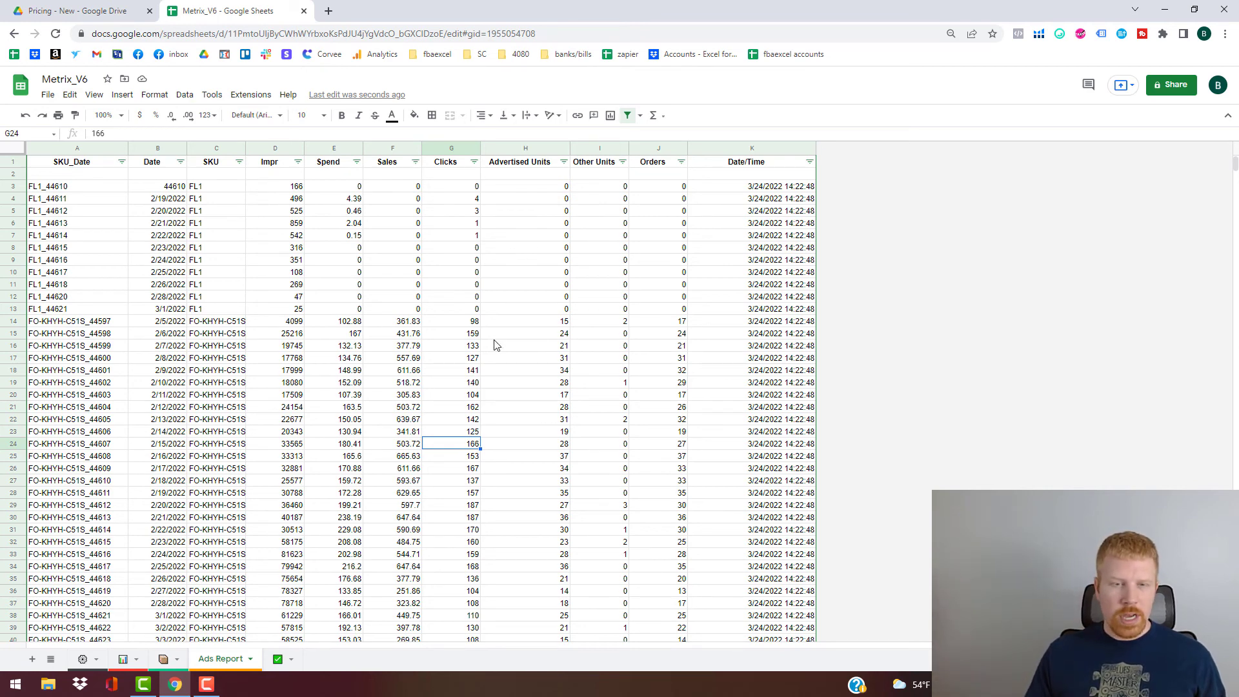
pyautogui.scroll(-6, 471, 360)
pyautogui.scroll(-3, 452, 373)
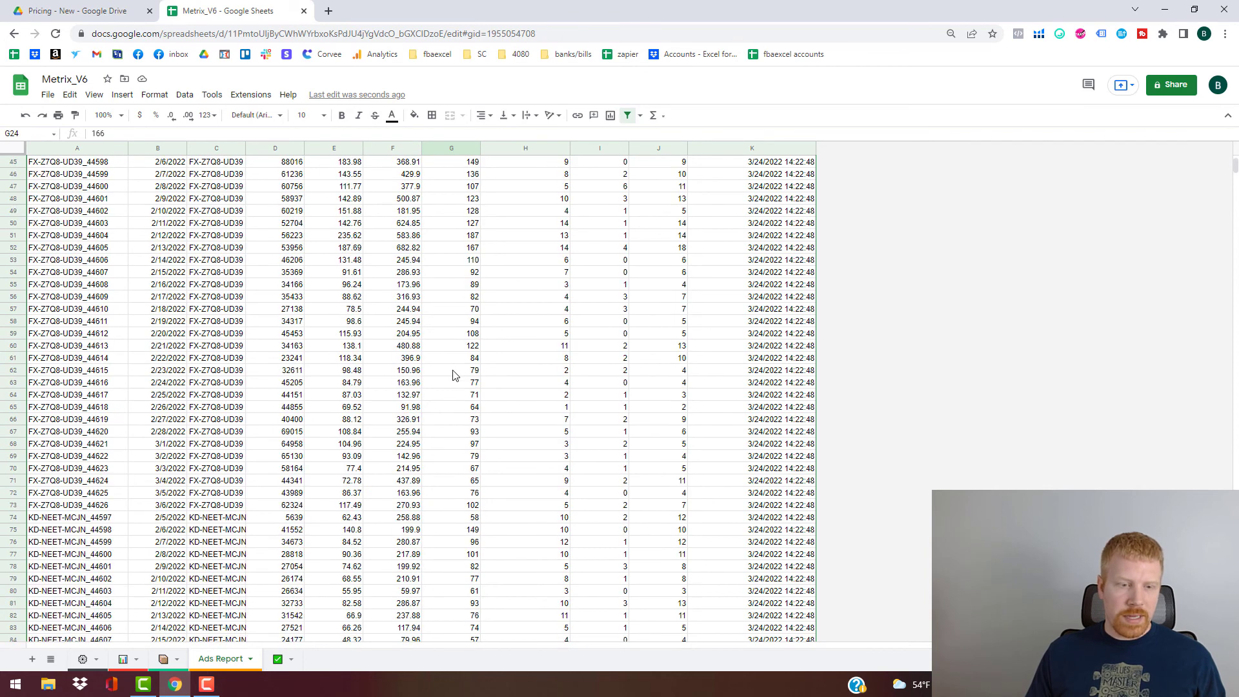
pyautogui.scroll(9, 267, 574)
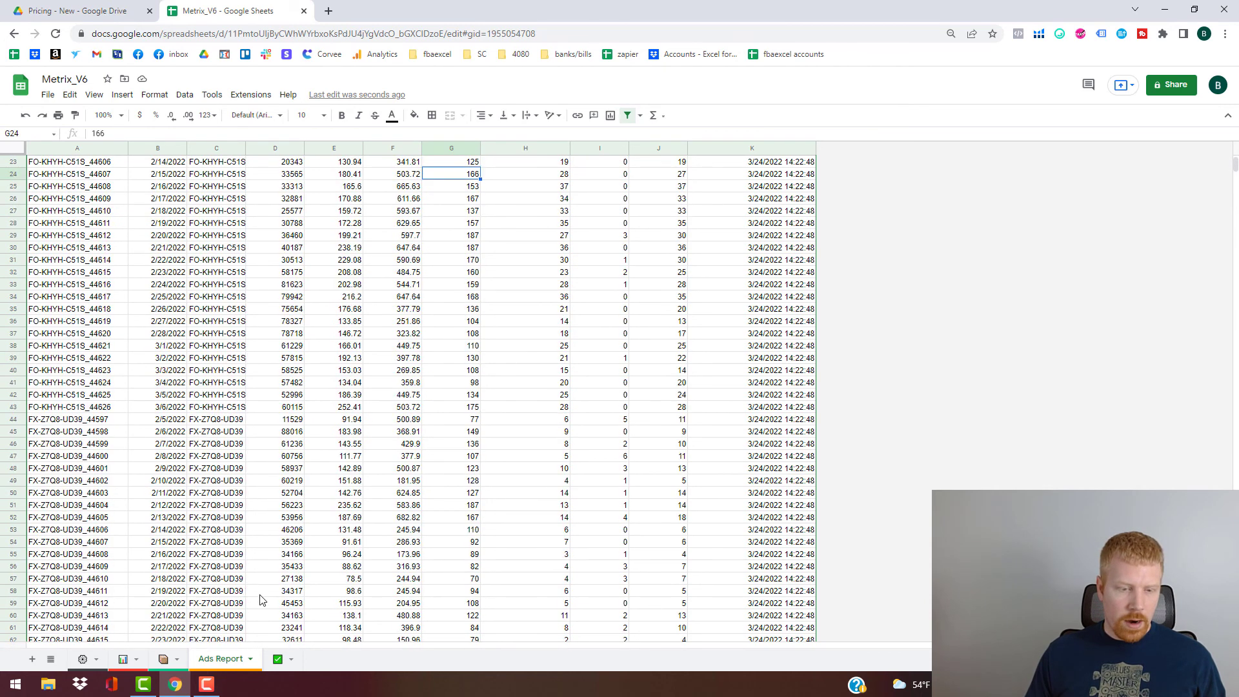
pyautogui.click(250, 659)
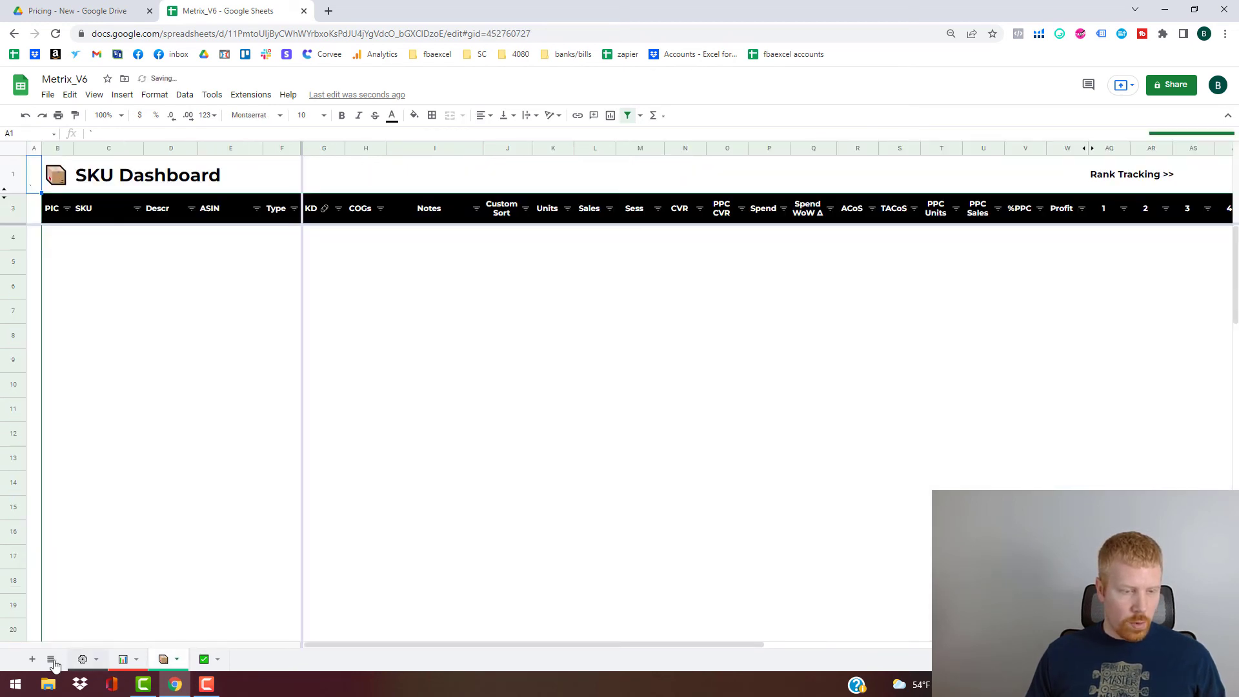
pyautogui.click(51, 659)
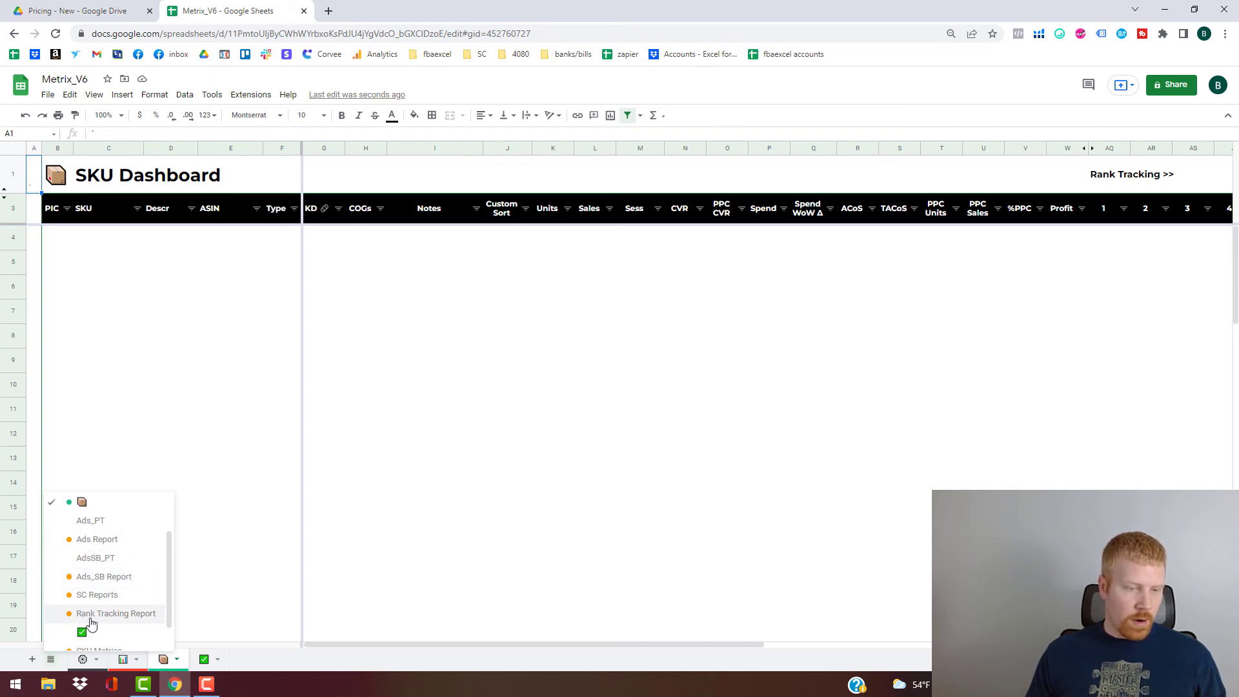
pyautogui.scroll(-1, 94, 620)
pyautogui.scroll(-1, 95, 620)
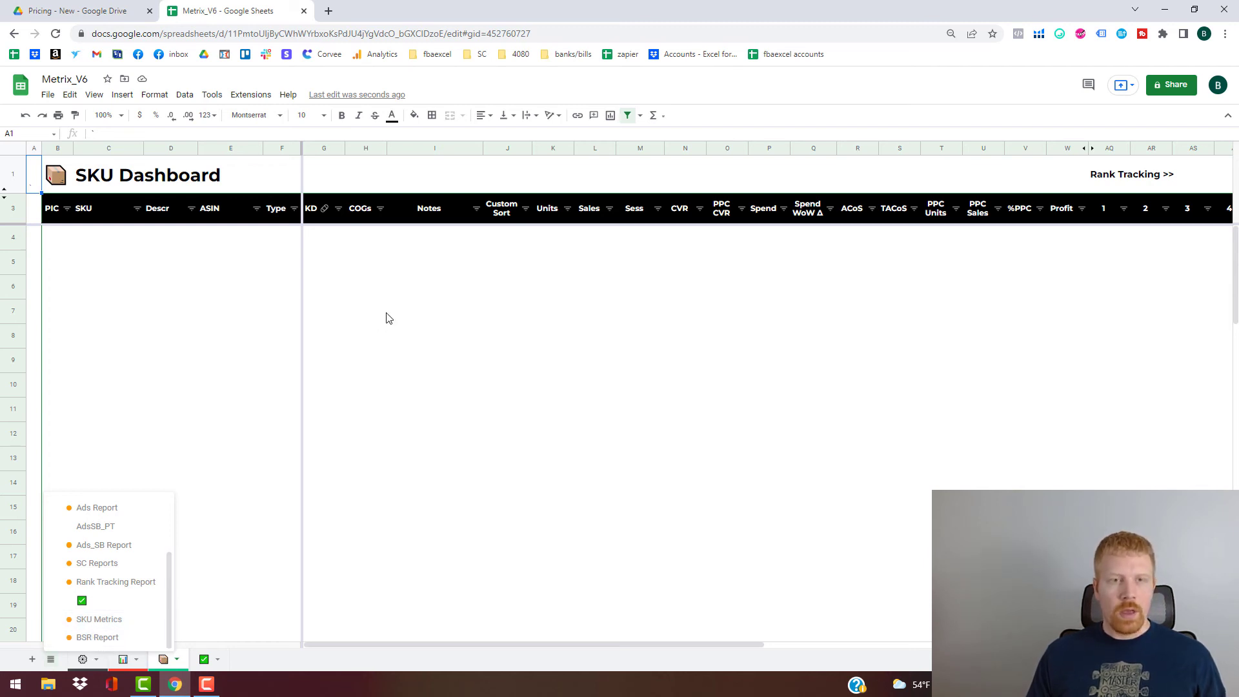
pyautogui.click(230, 506)
# Authorize Metrix from the Settings sheet and run the Import Sku Files onboarding sync
pyautogui.click(85, 664)
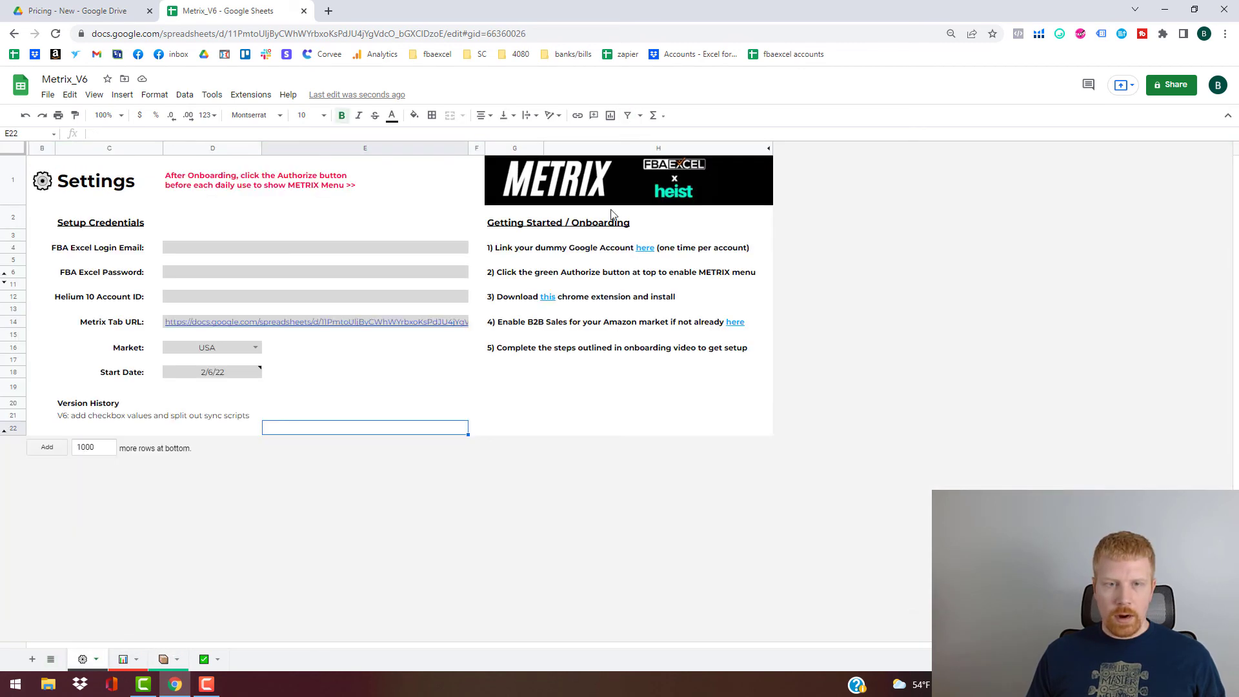
pyautogui.click(426, 184)
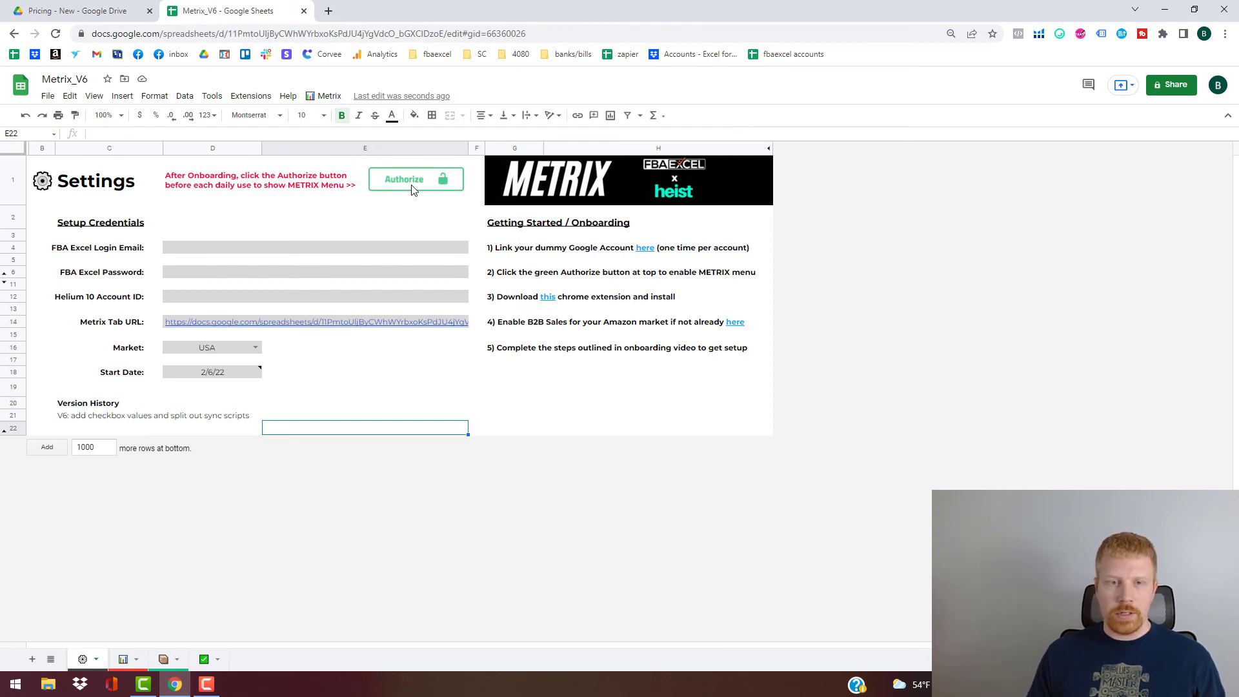
pyautogui.click(324, 96)
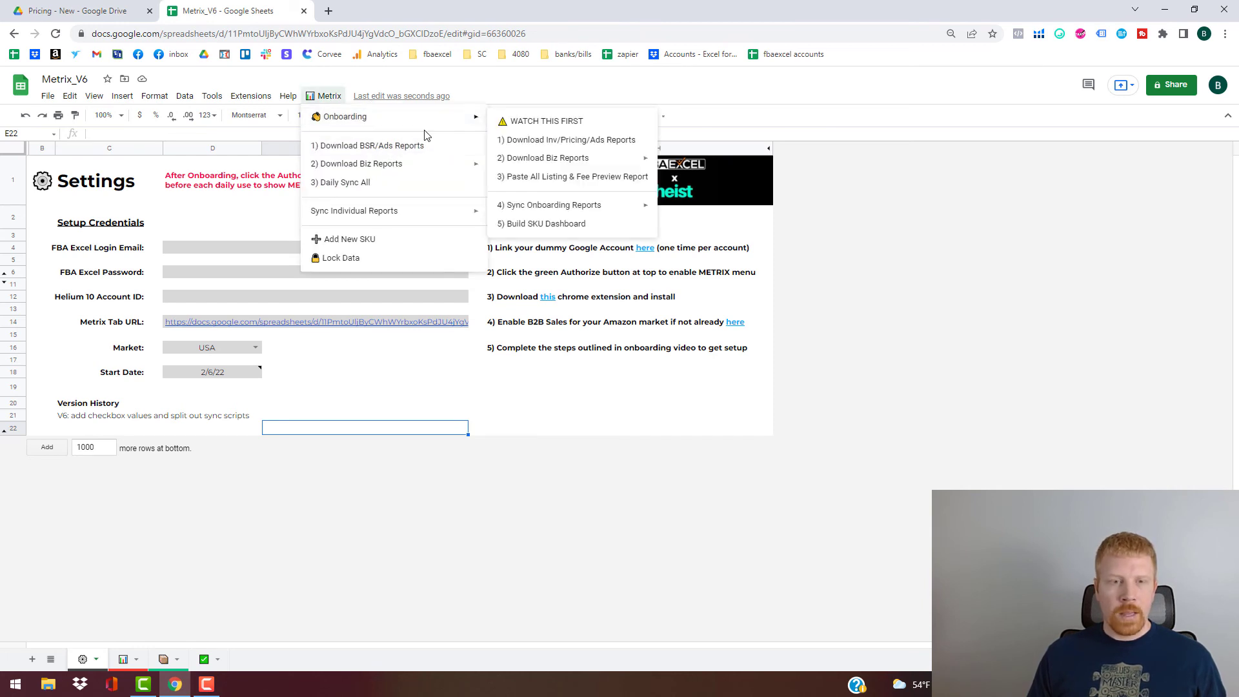
pyautogui.moveTo(439, 126)
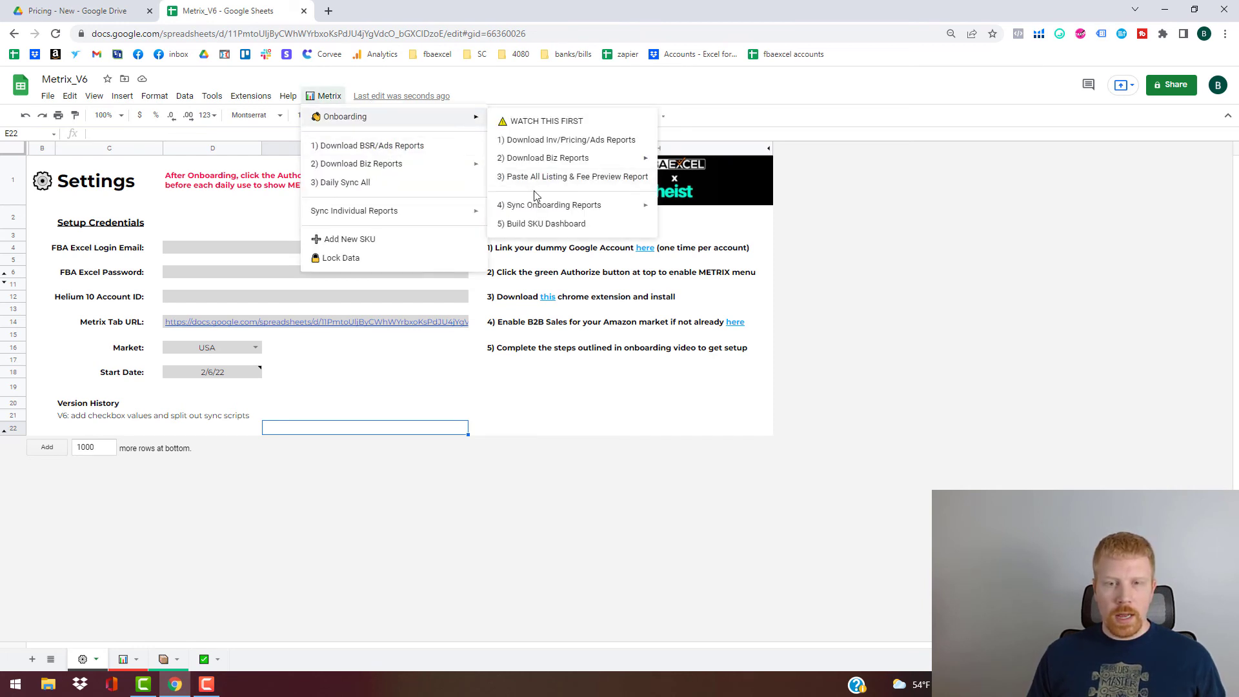
pyautogui.moveTo(536, 211)
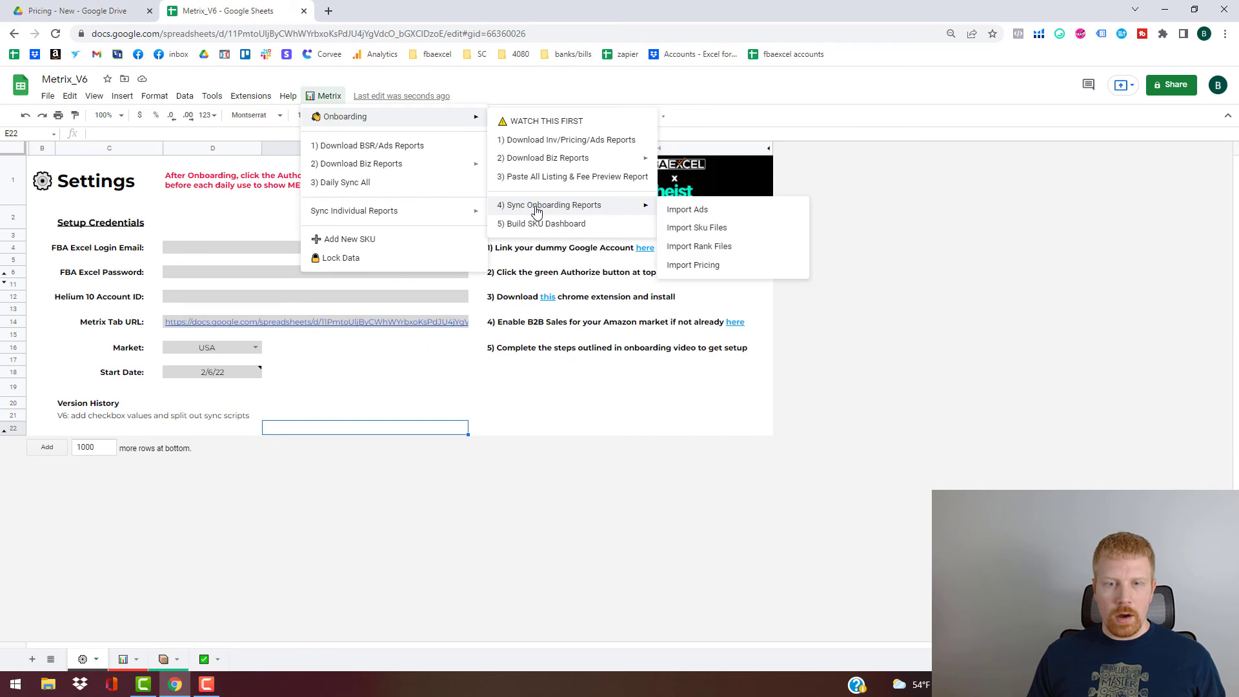
pyautogui.click(709, 231)
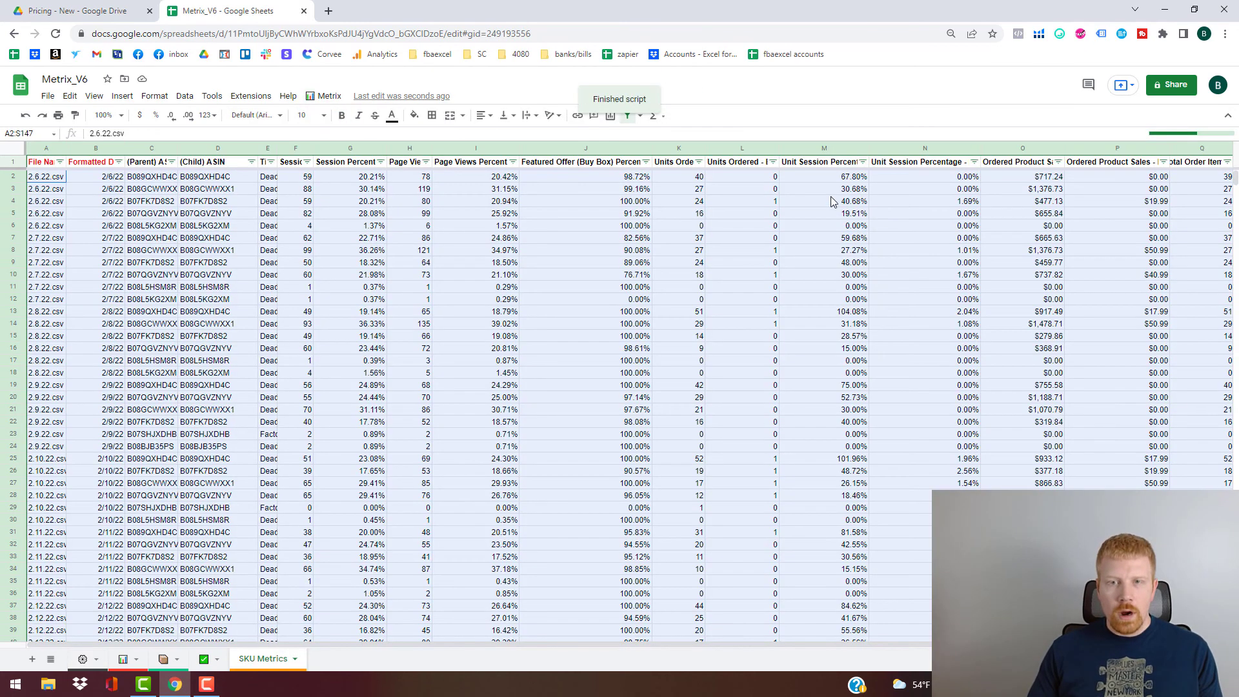
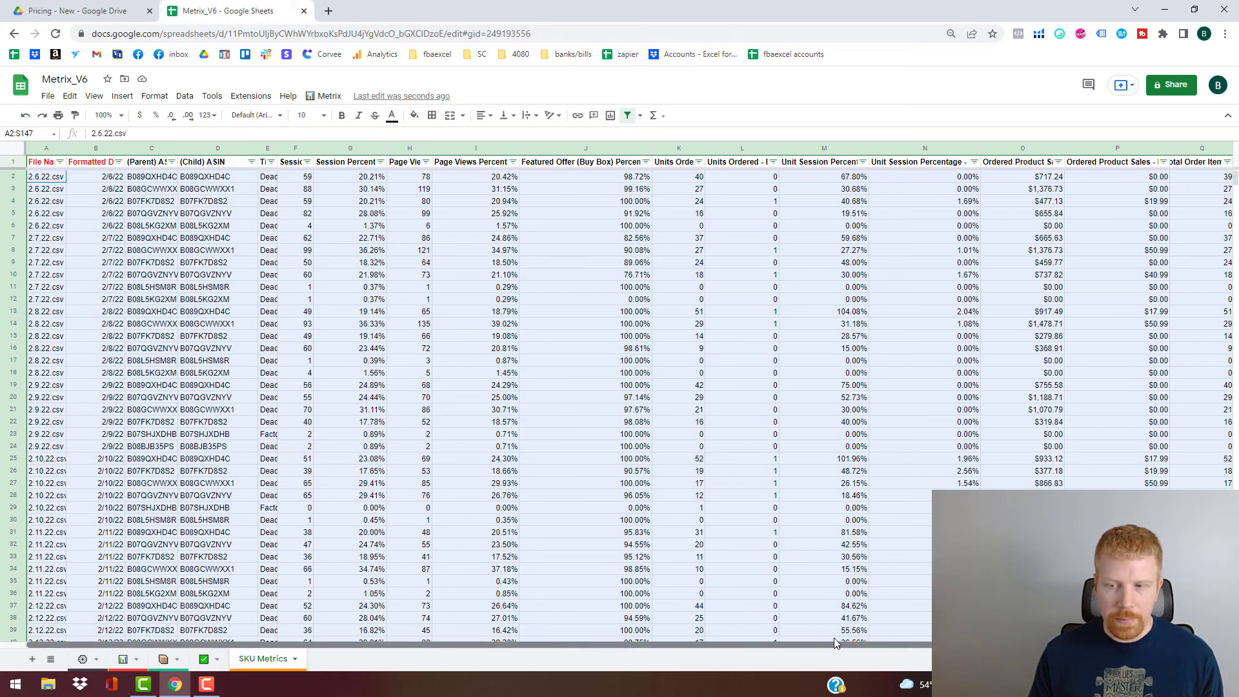
# Look over the imported data in the SKU Metrics sheet and hide the sheet
pyautogui.moveTo(833, 638); pyautogui.dragTo(621, 638)
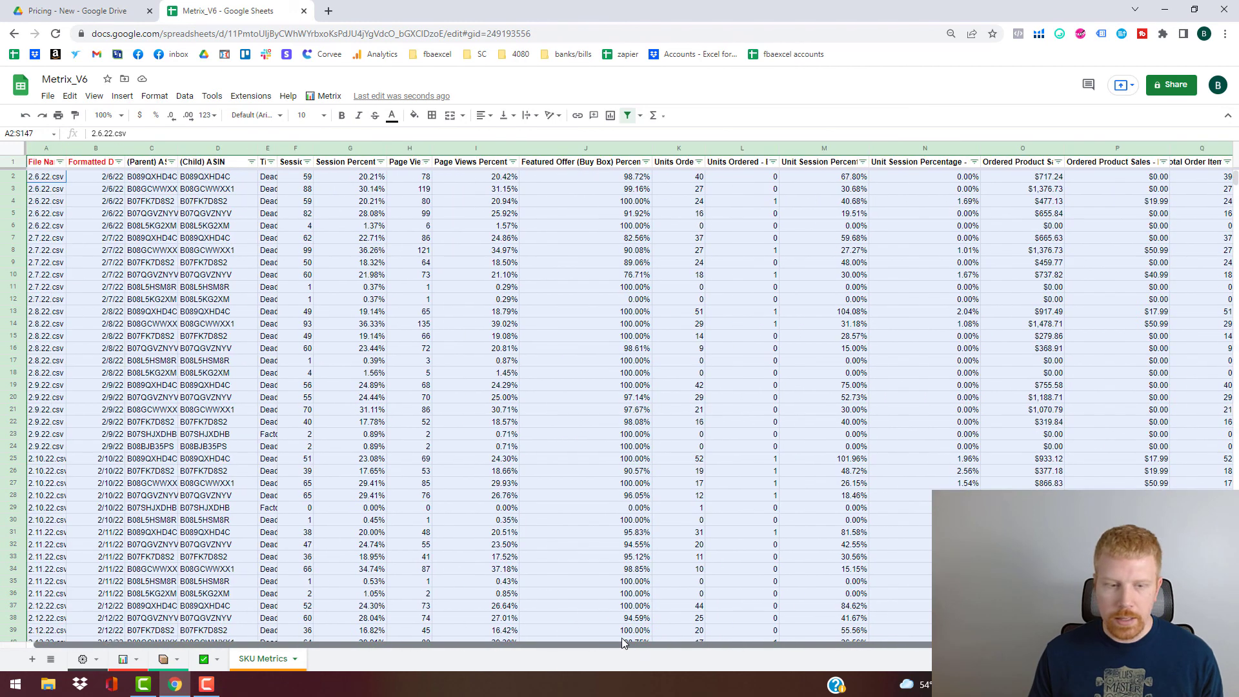
pyautogui.click(294, 659)
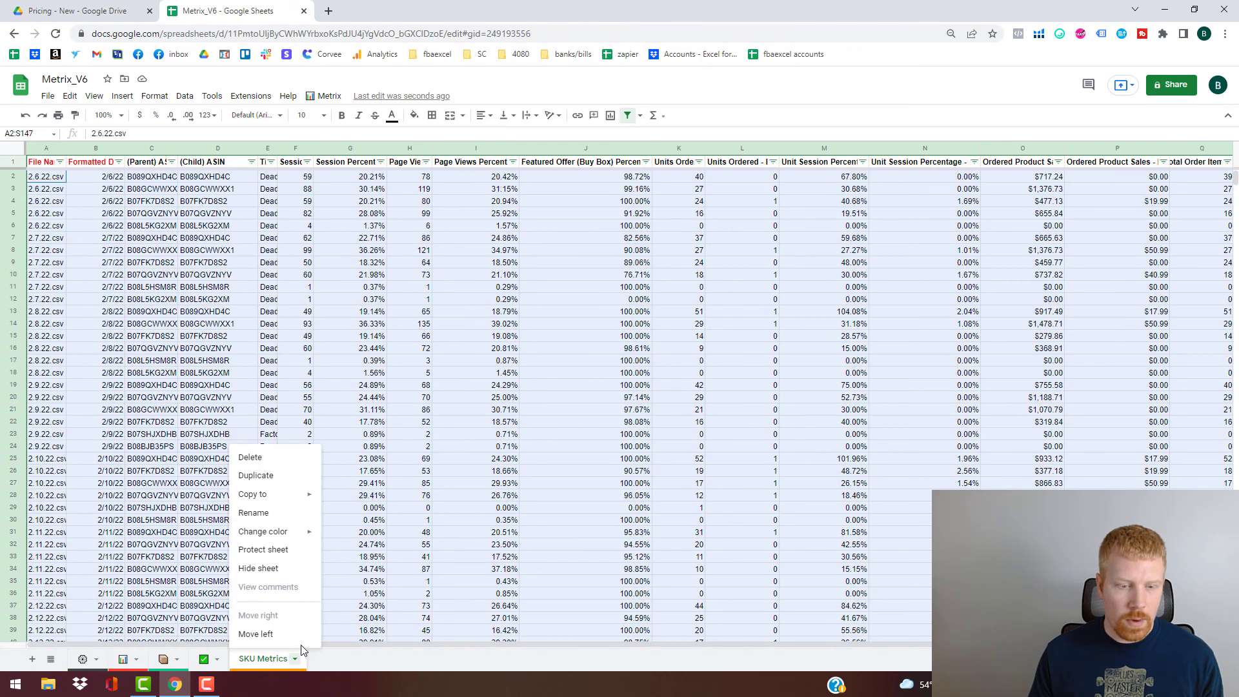
pyautogui.click(277, 571)
# Run the Import Pricing onboarding sync and hide the BSR Report sheet
pyautogui.click(327, 98)
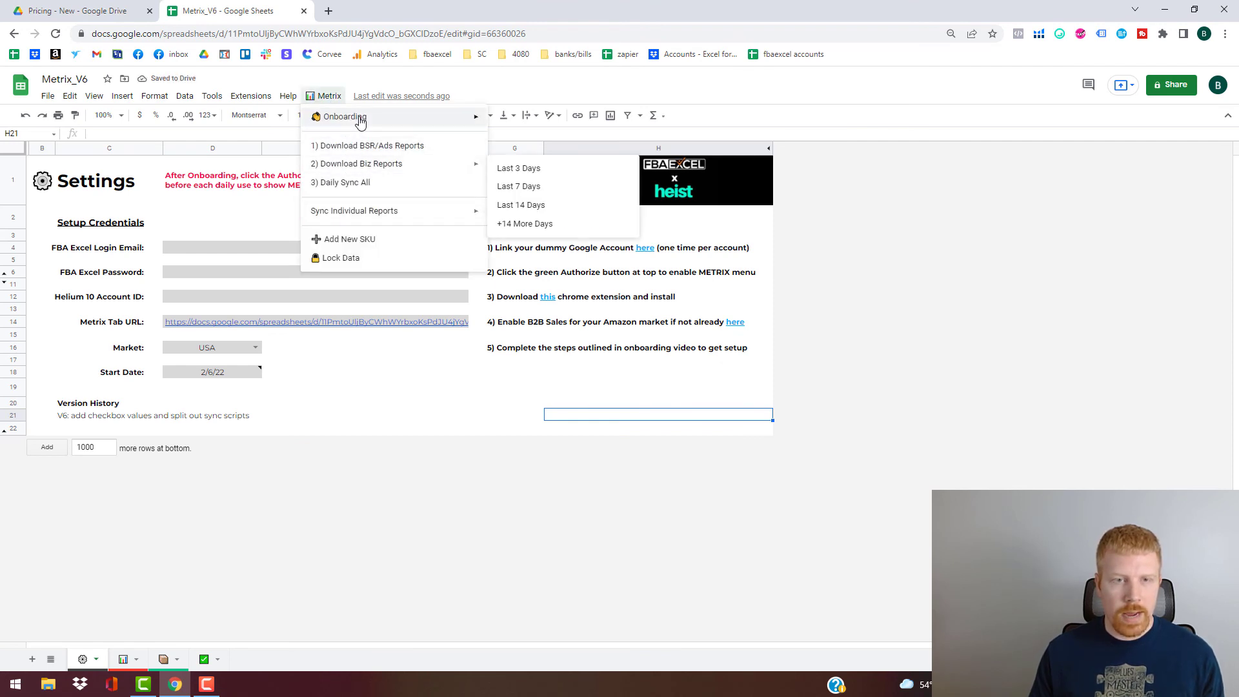
pyautogui.moveTo(371, 123)
pyautogui.moveTo(541, 205)
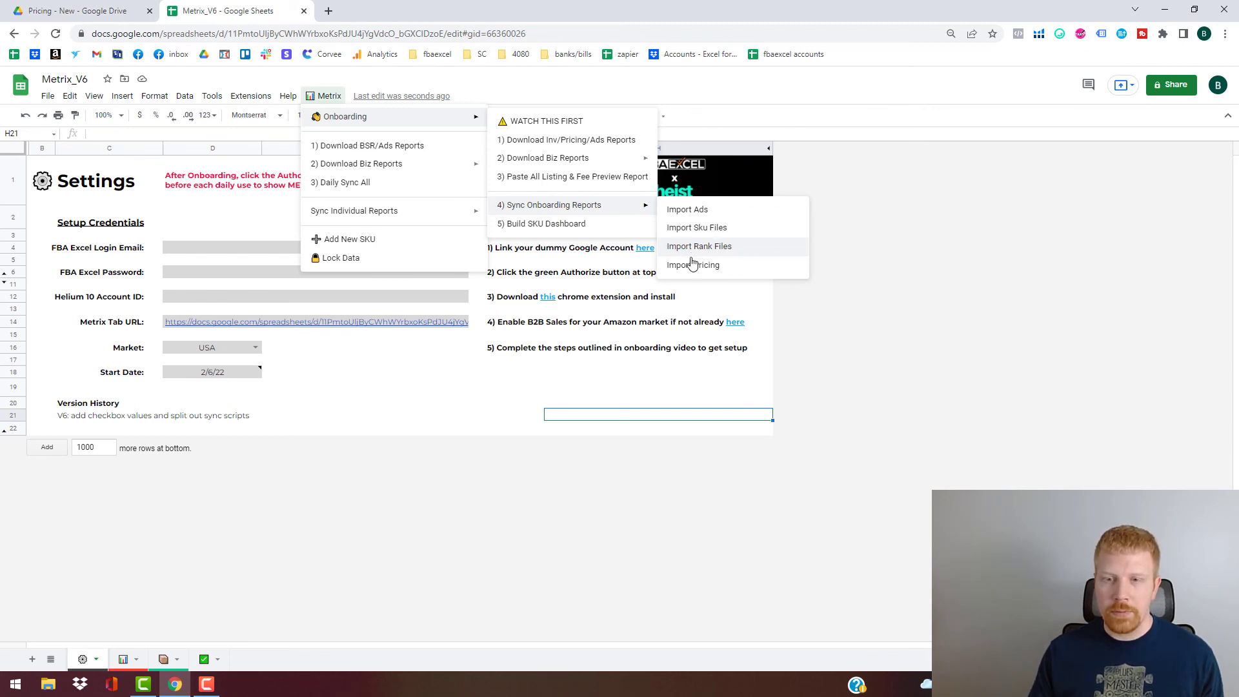
pyautogui.click(741, 284)
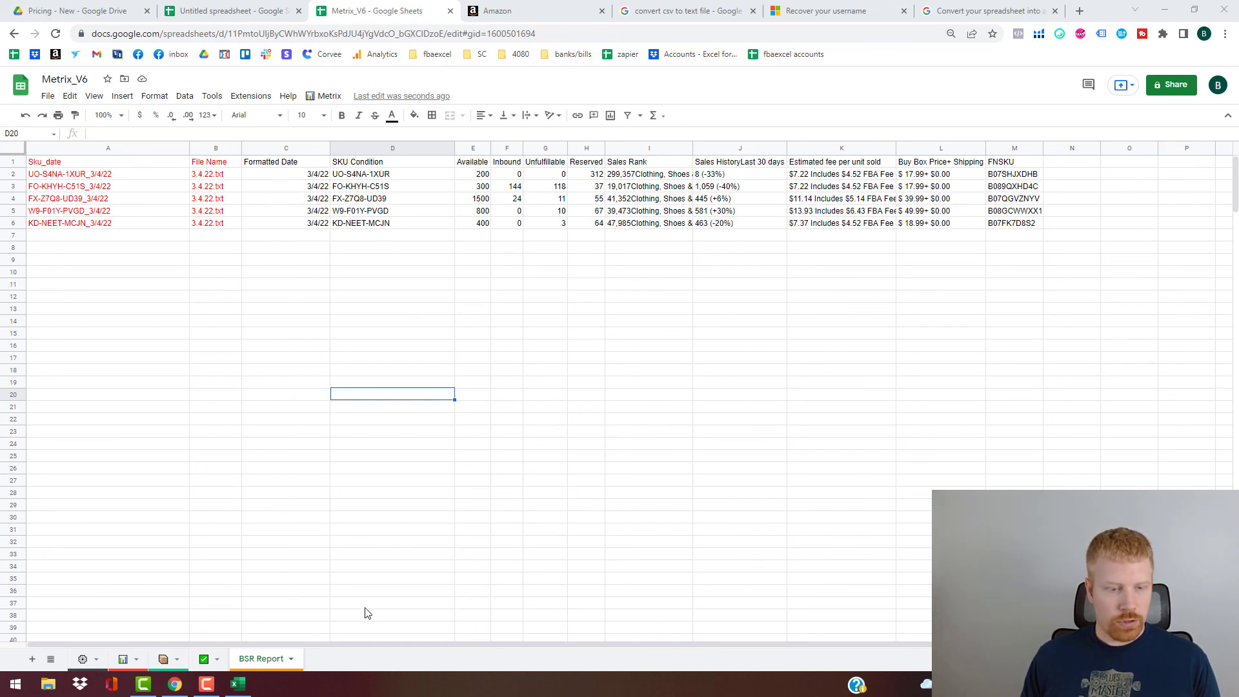
pyautogui.click(291, 658)
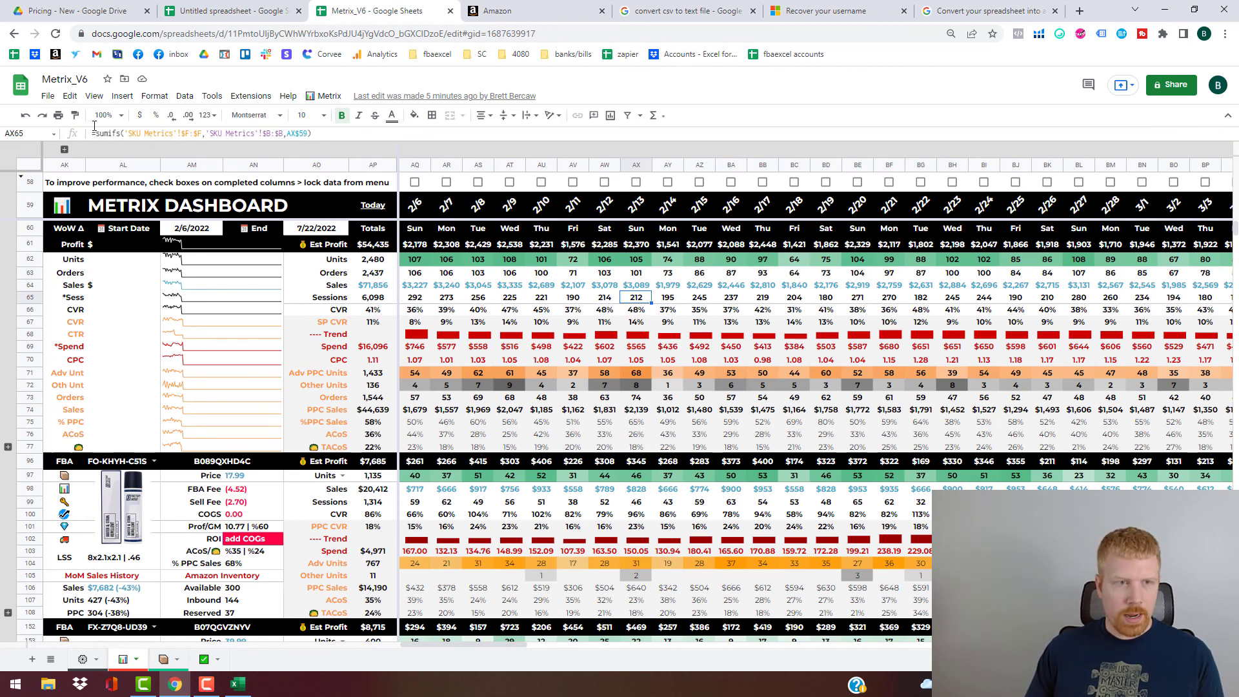
# Set the METRIX DASHBOARD zoom to 90%, check the COGs column in the SKU Dashboard, and return to the METRIX DASHBOARD
pyautogui.click(122, 119)
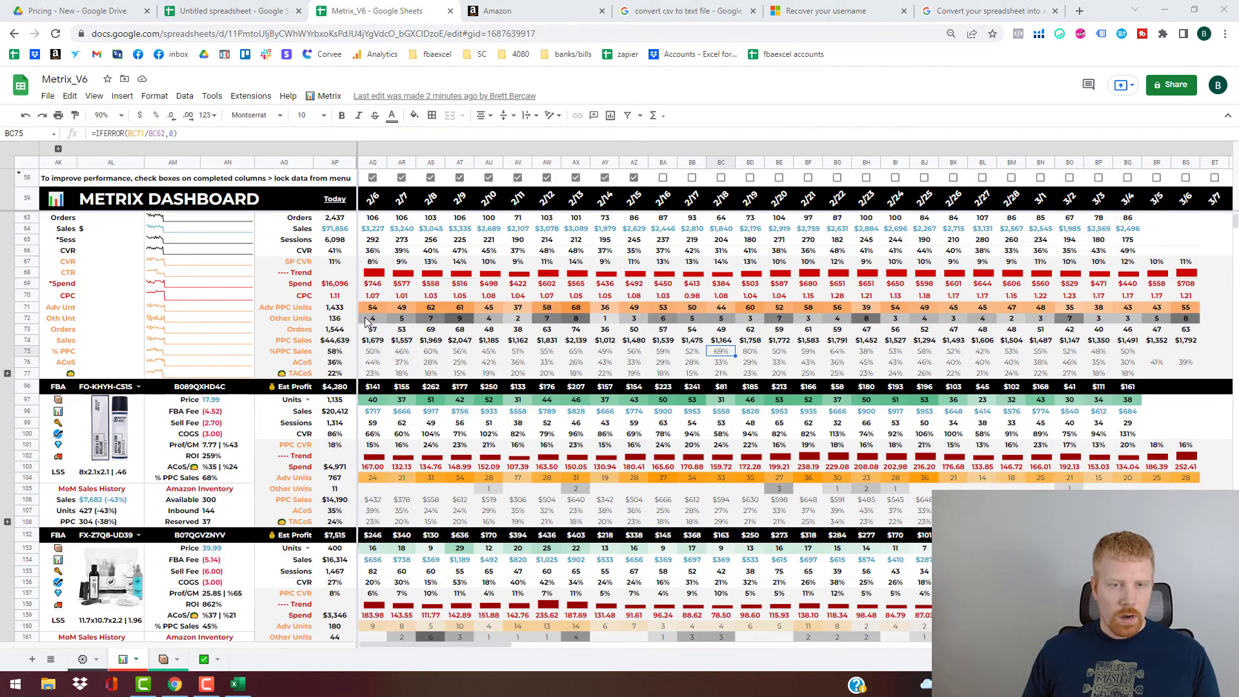
pyautogui.scroll(1, 367, 326)
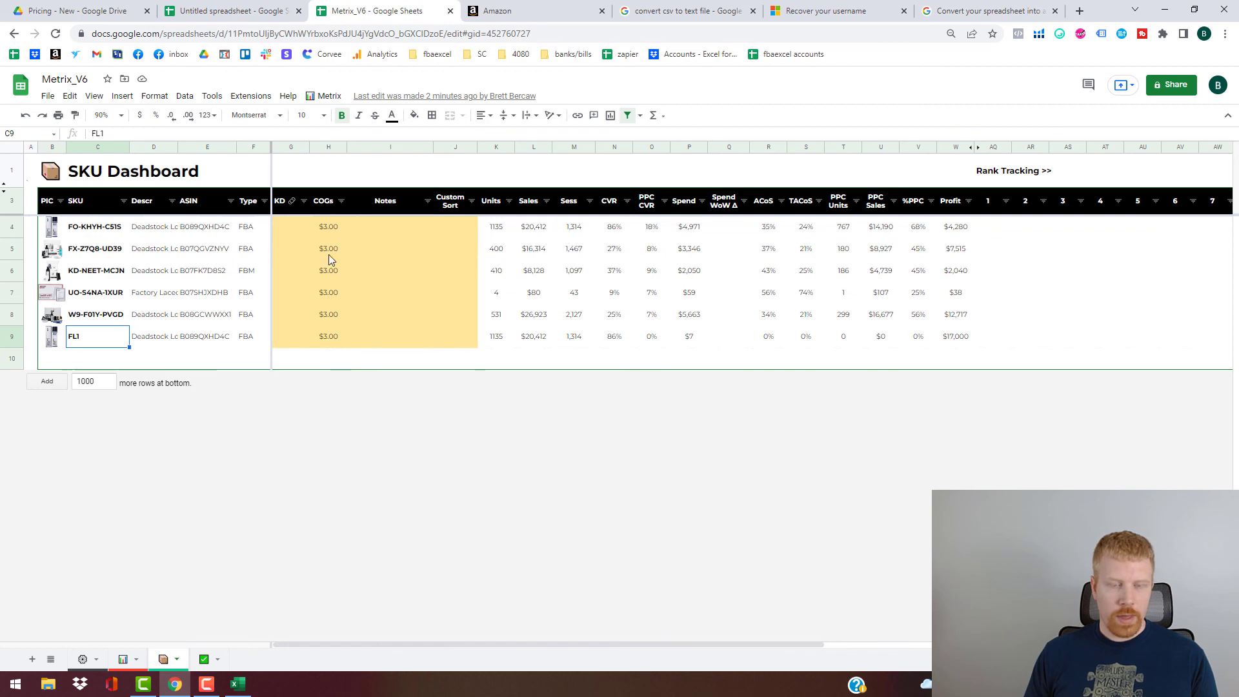
pyautogui.click(134, 663)
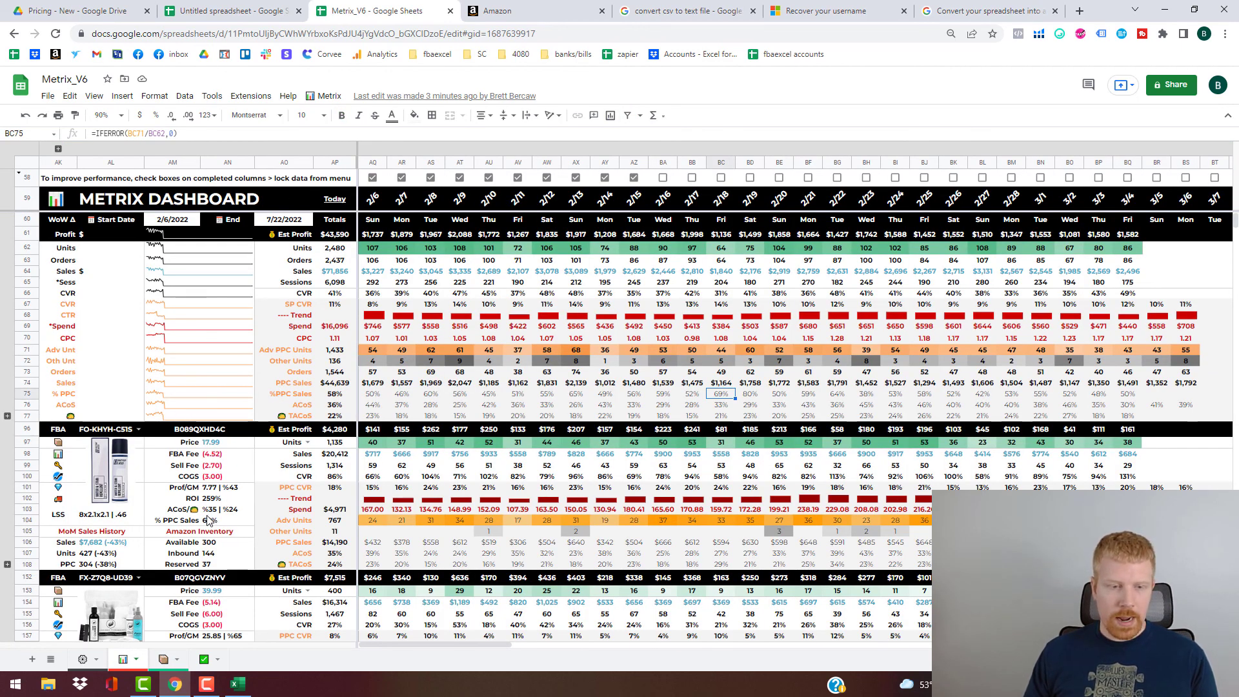
# Review each SKU block on the METRIX DASHBOARD, the SKU choices for the empty block at row 432, and the unused blocks below it
pyautogui.scroll(-1, 209, 520)
pyautogui.scroll(-3, 201, 514)
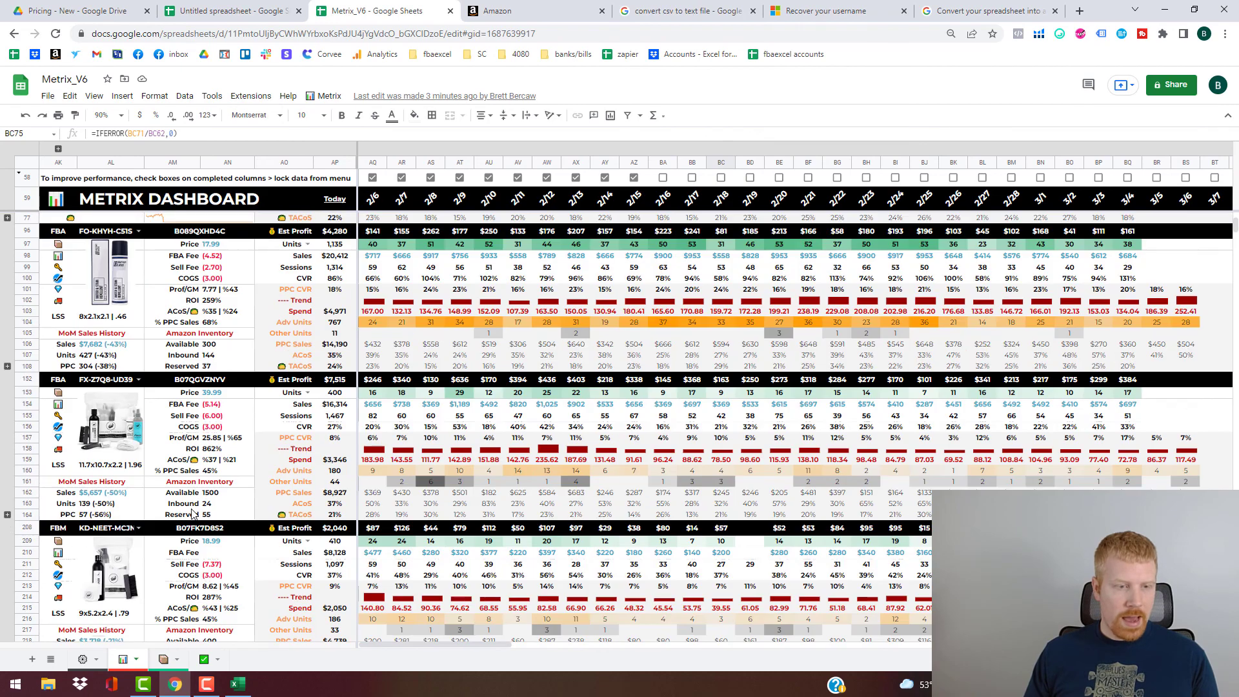
pyautogui.scroll(-5, 207, 494)
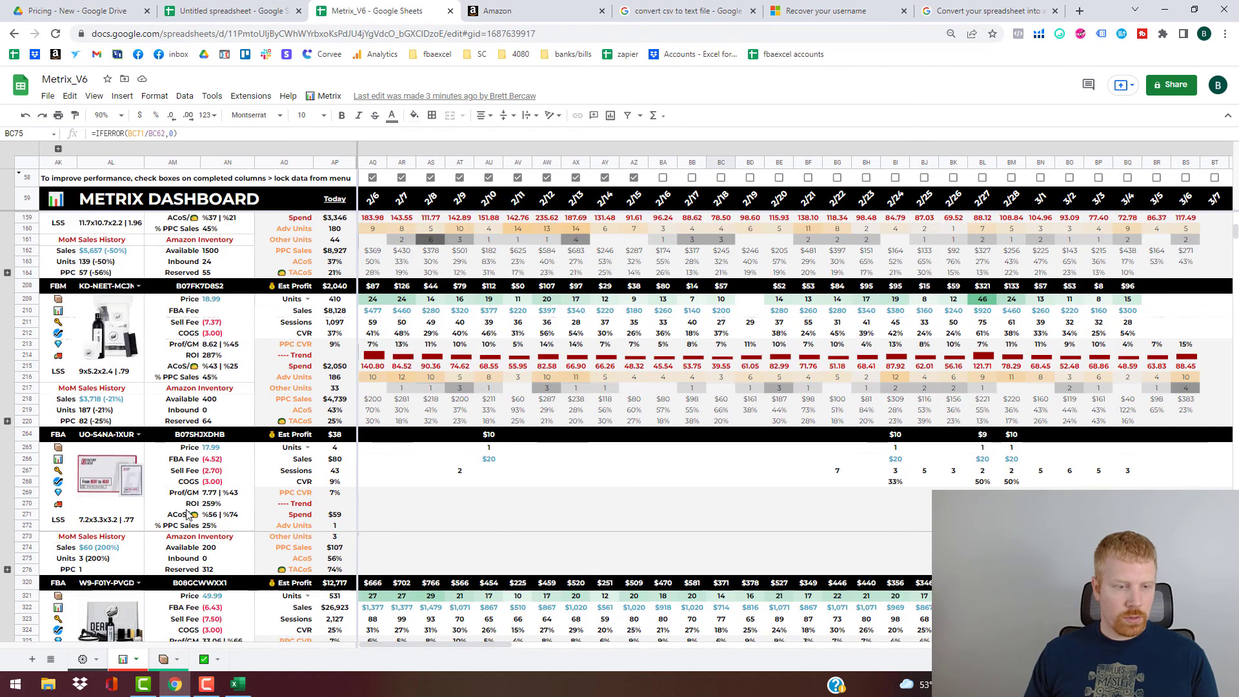
pyautogui.scroll(-3, 225, 471)
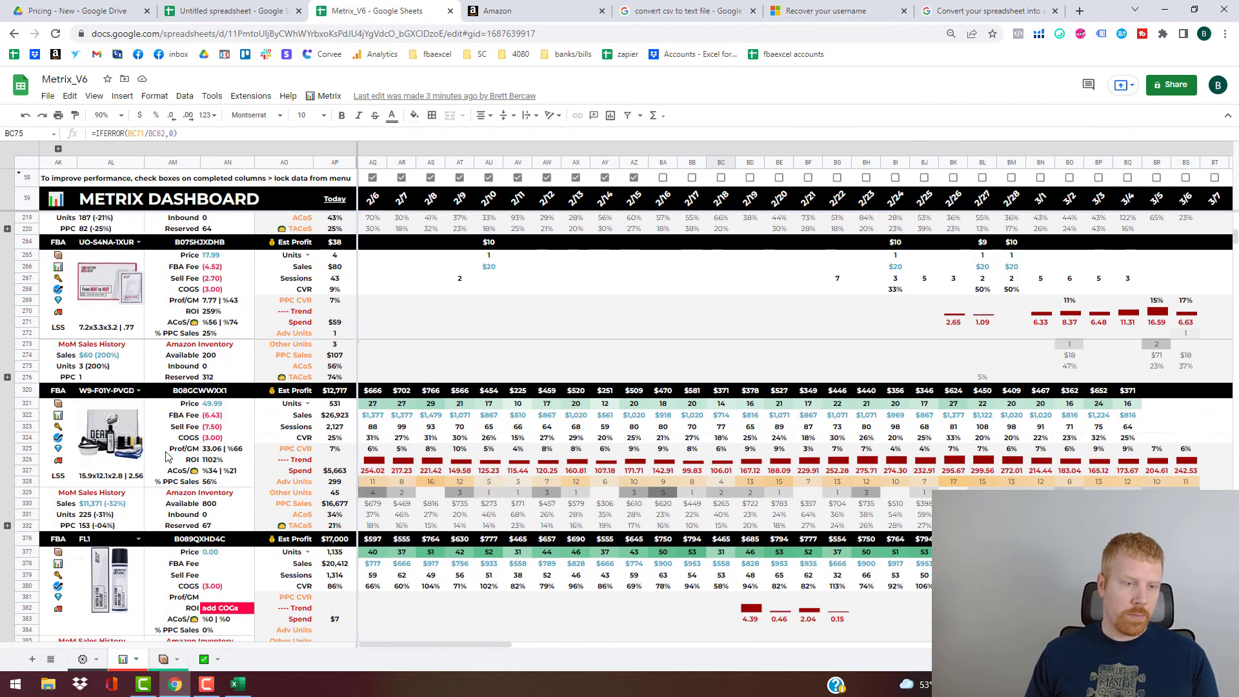
pyautogui.scroll(-3, 164, 456)
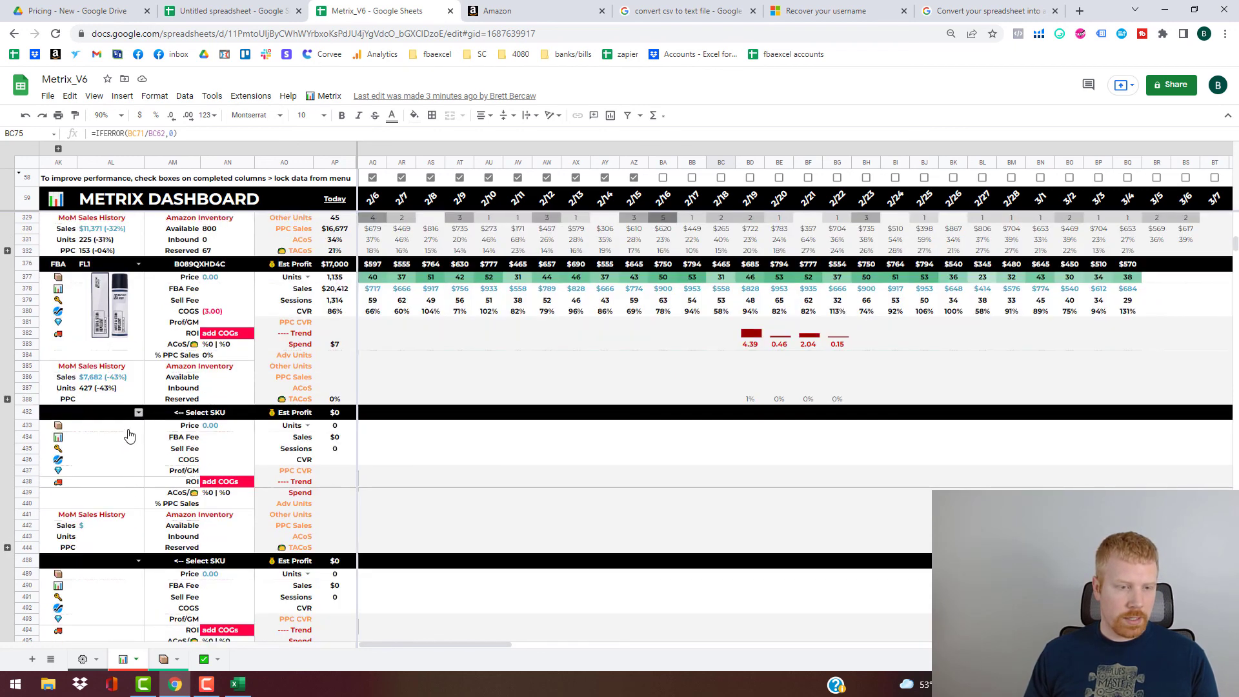
pyautogui.click(138, 412)
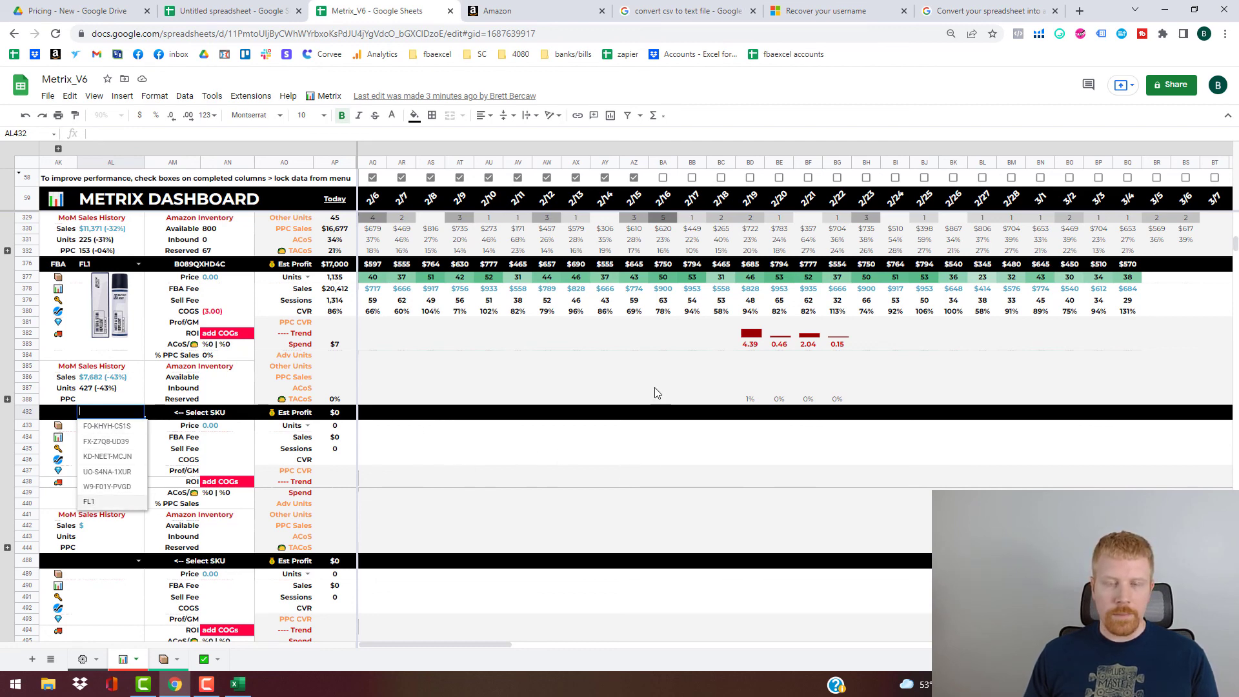
pyautogui.click(517, 458)
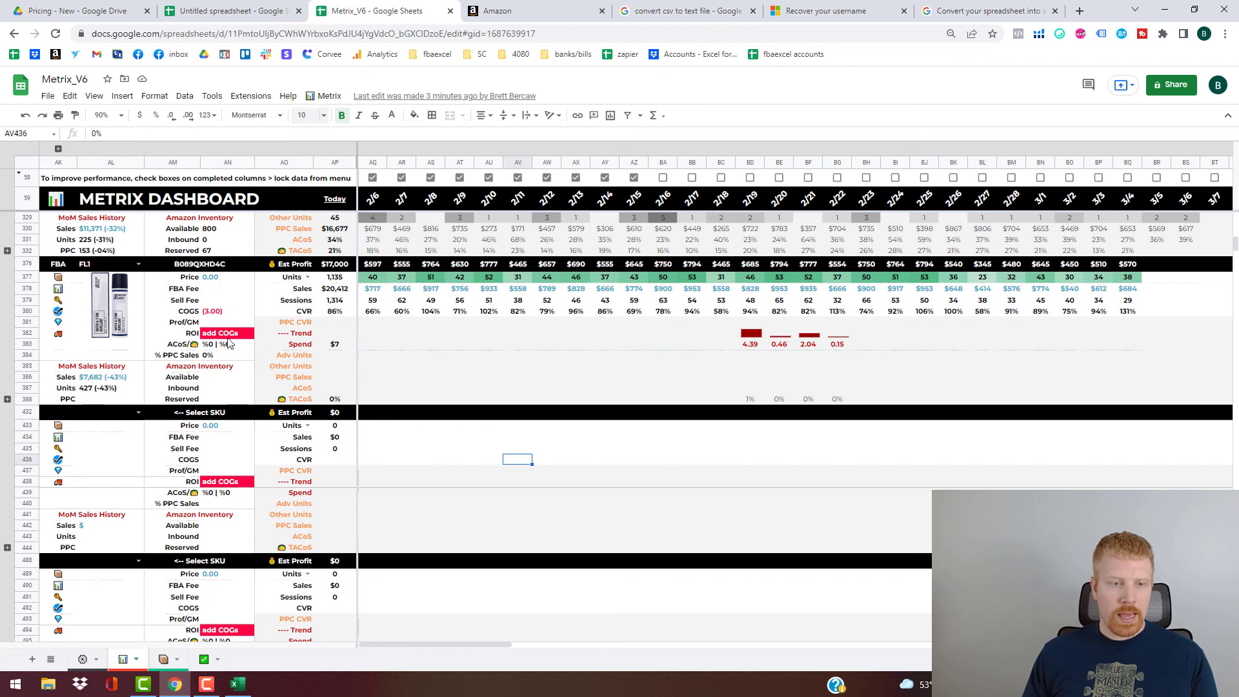
pyautogui.scroll(-3, 178, 451)
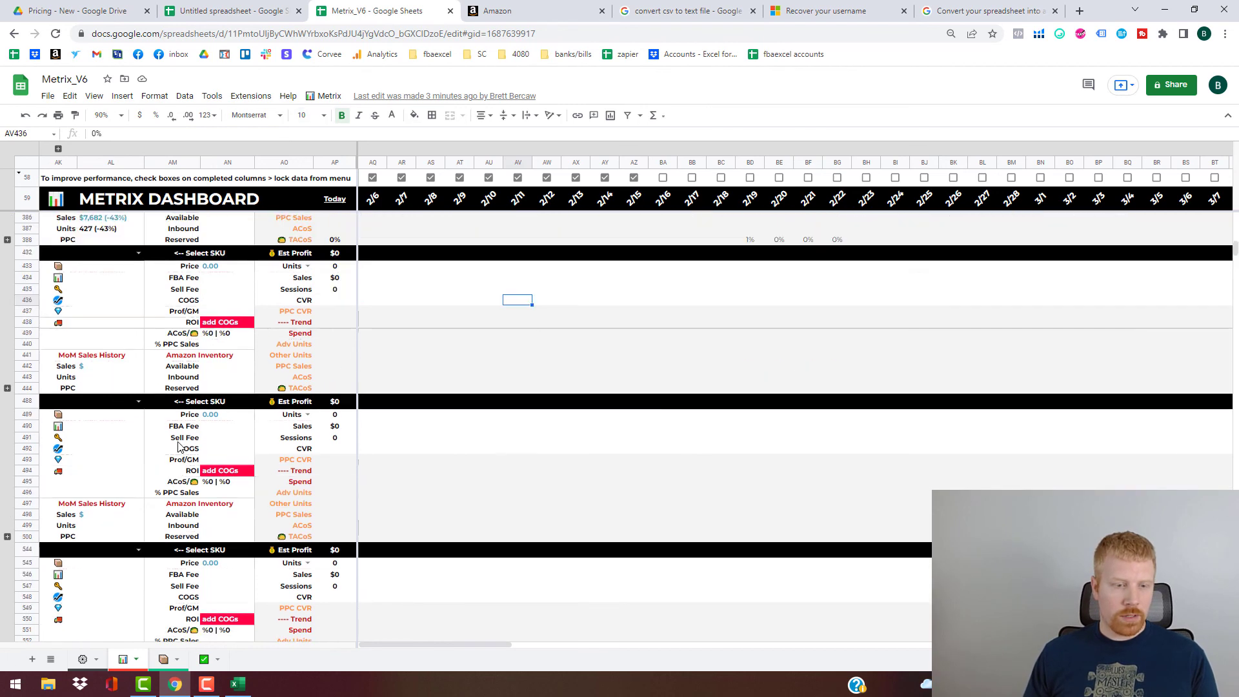
pyautogui.scroll(-4, 179, 445)
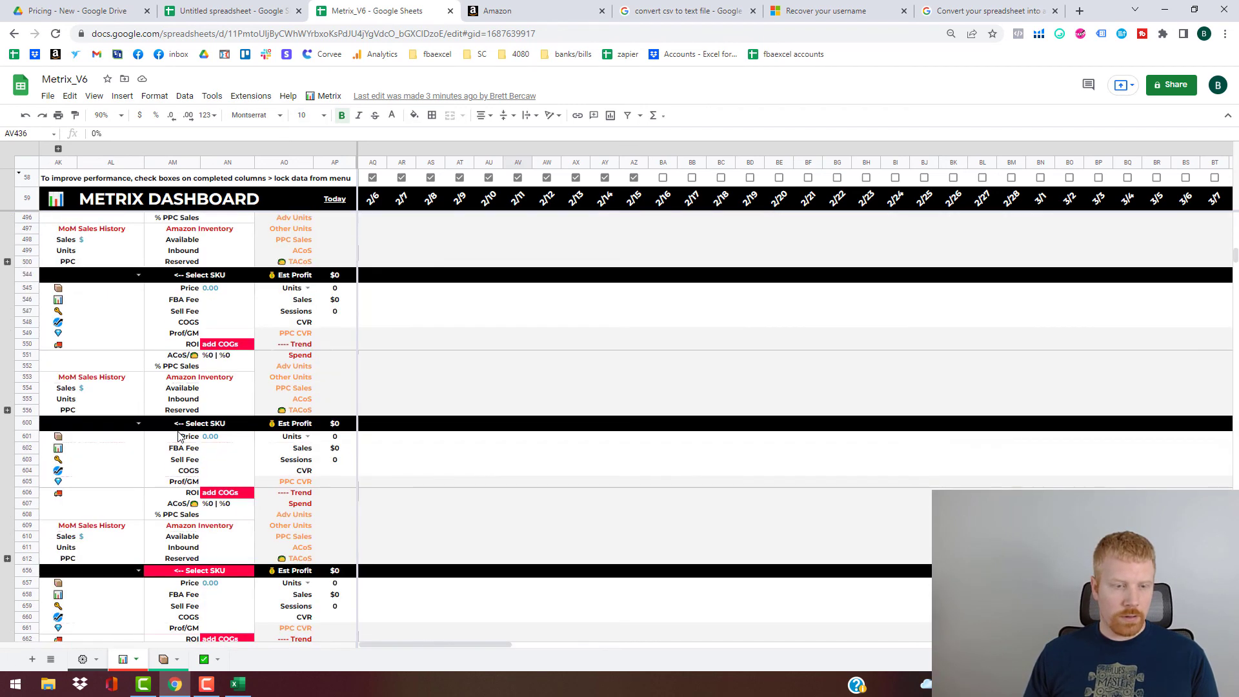
pyautogui.scroll(3, 174, 433)
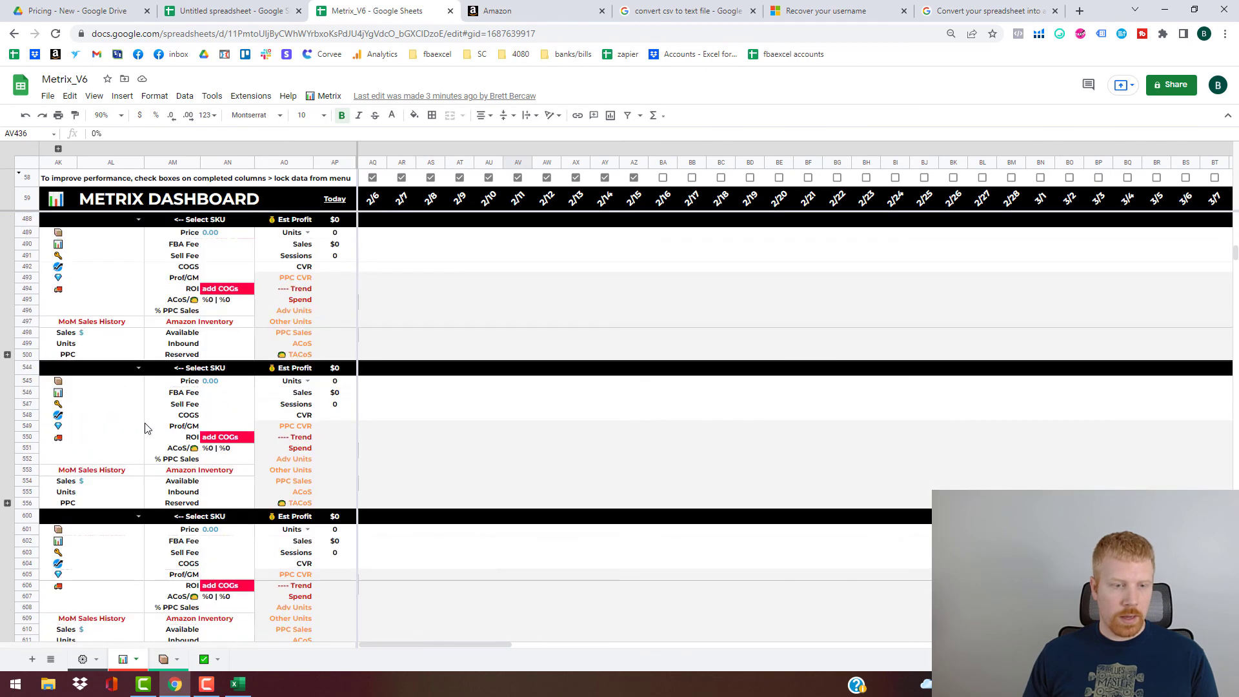
pyautogui.click(326, 95)
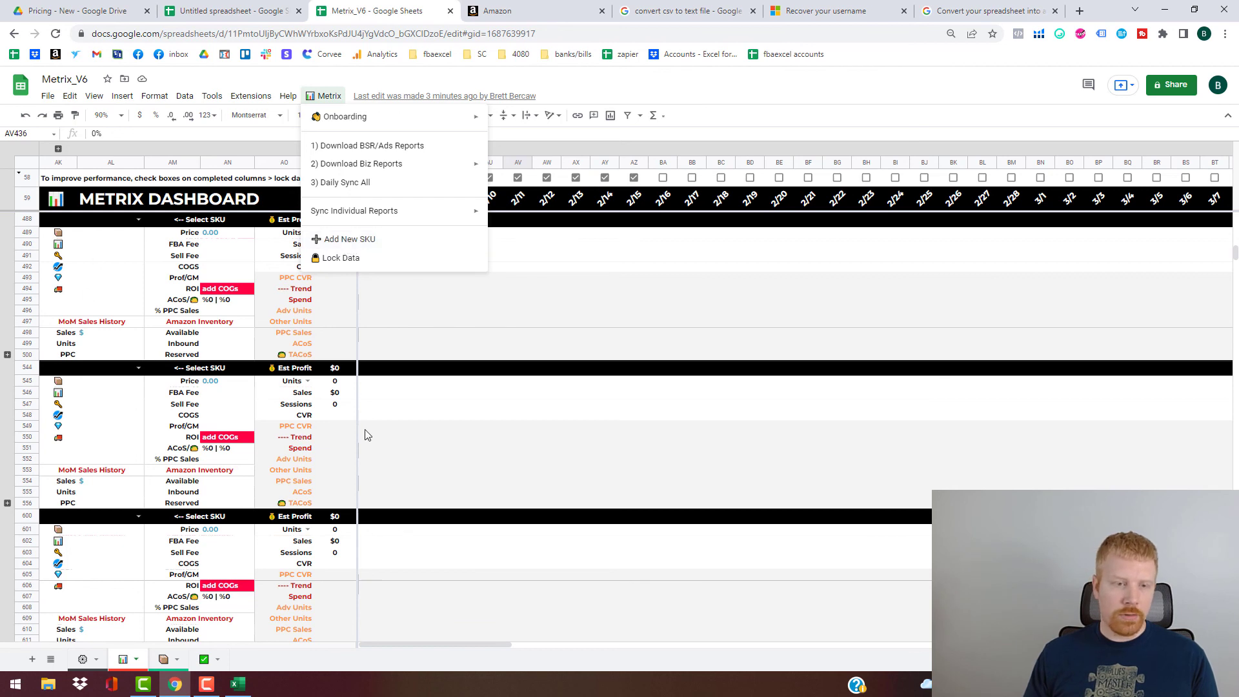
pyautogui.click(389, 443)
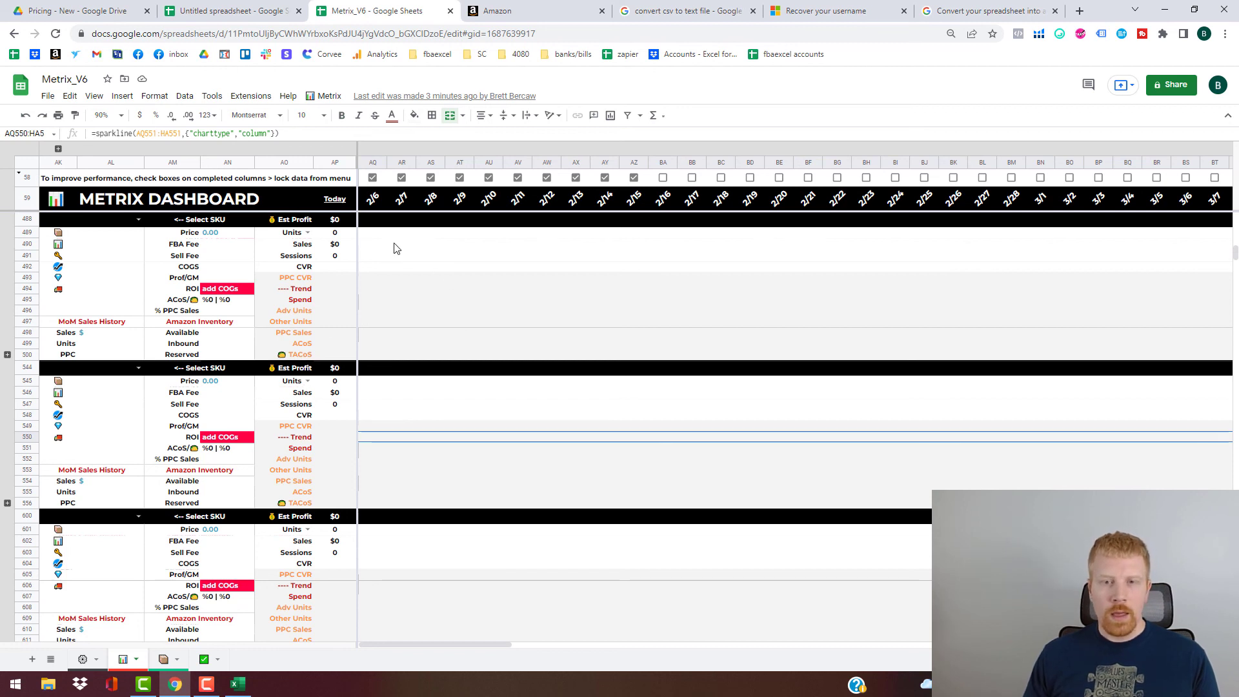
pyautogui.click(335, 100)
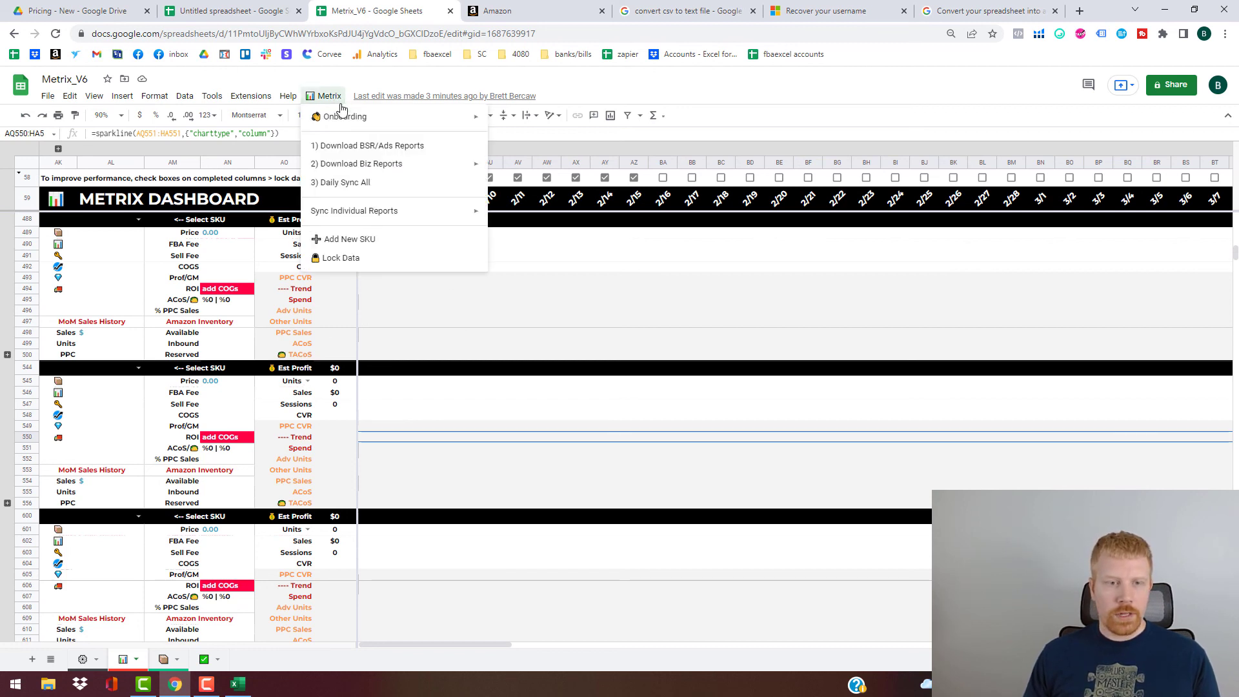
pyautogui.click(546, 255)
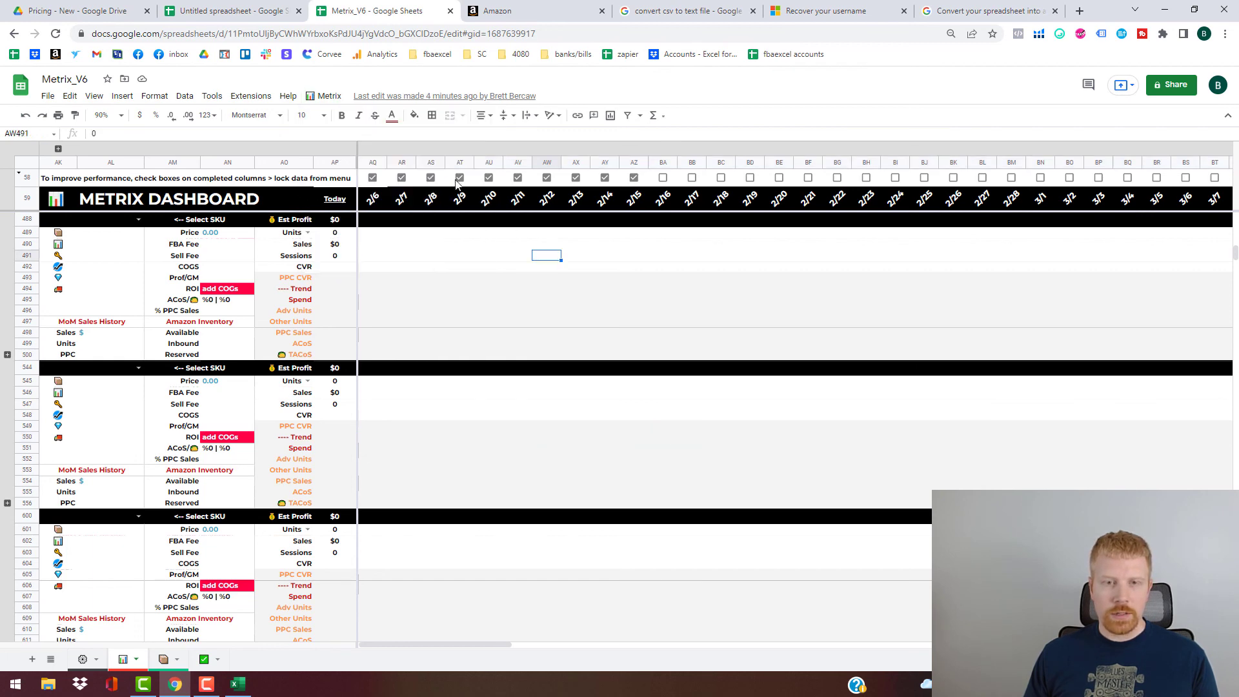
# Compare the total Units cells of the unchecked 2/16 and checked 2/15 columns, and open the Metrix commands
pyautogui.scroll(10, 589, 238)
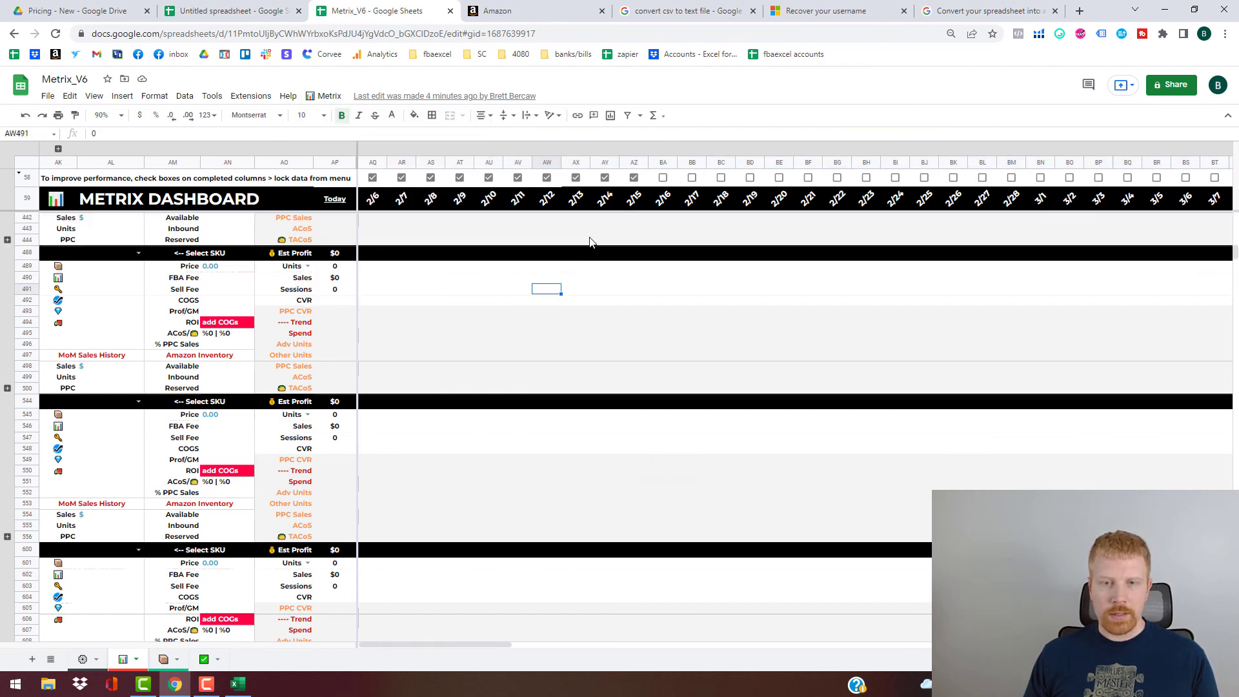
pyautogui.scroll(10, 649, 256)
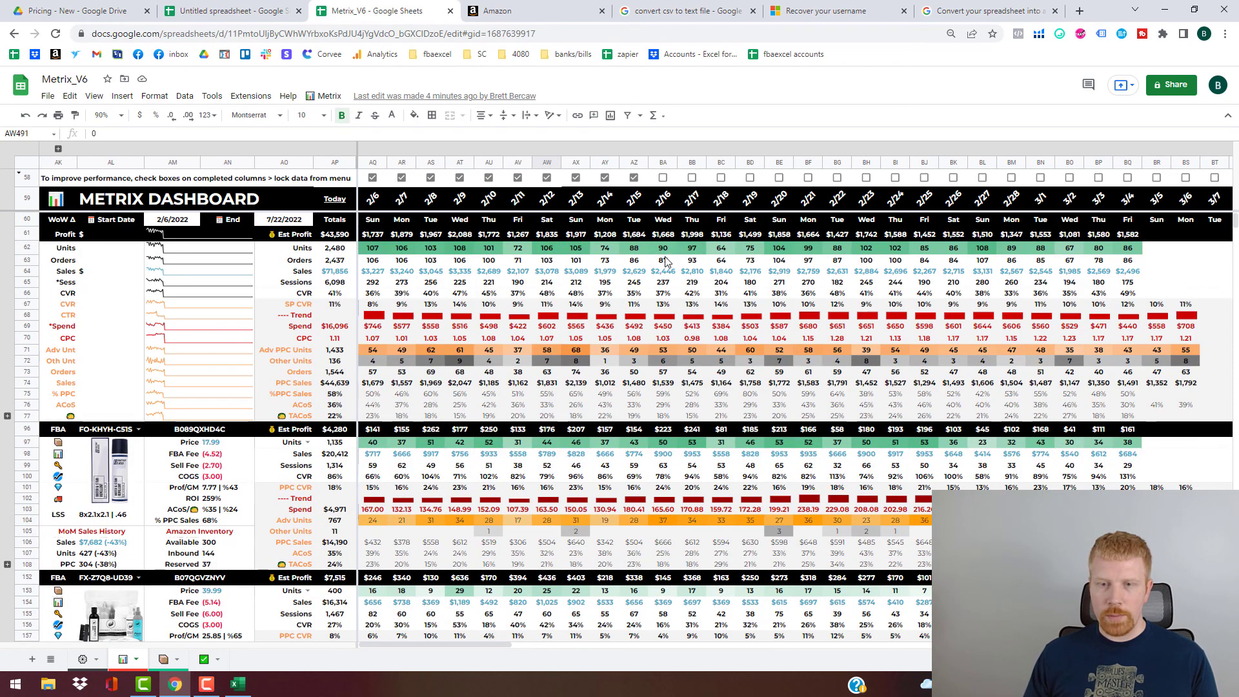
pyautogui.click(656, 249)
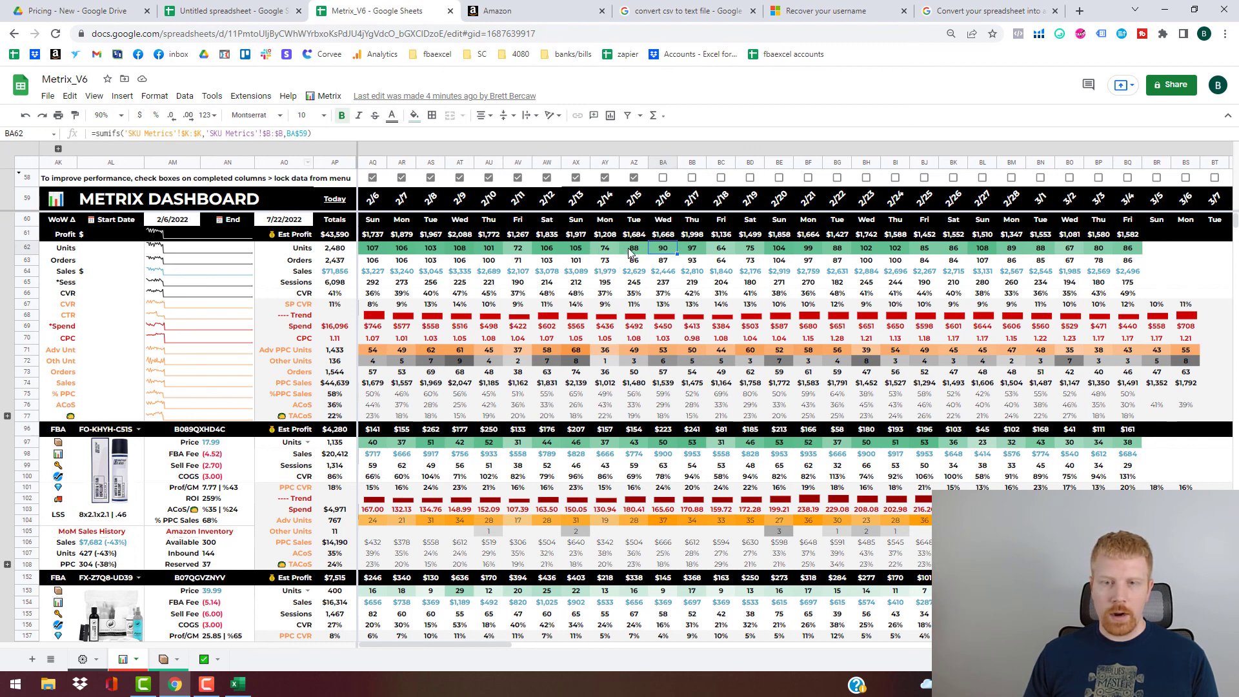
pyautogui.press('Left')
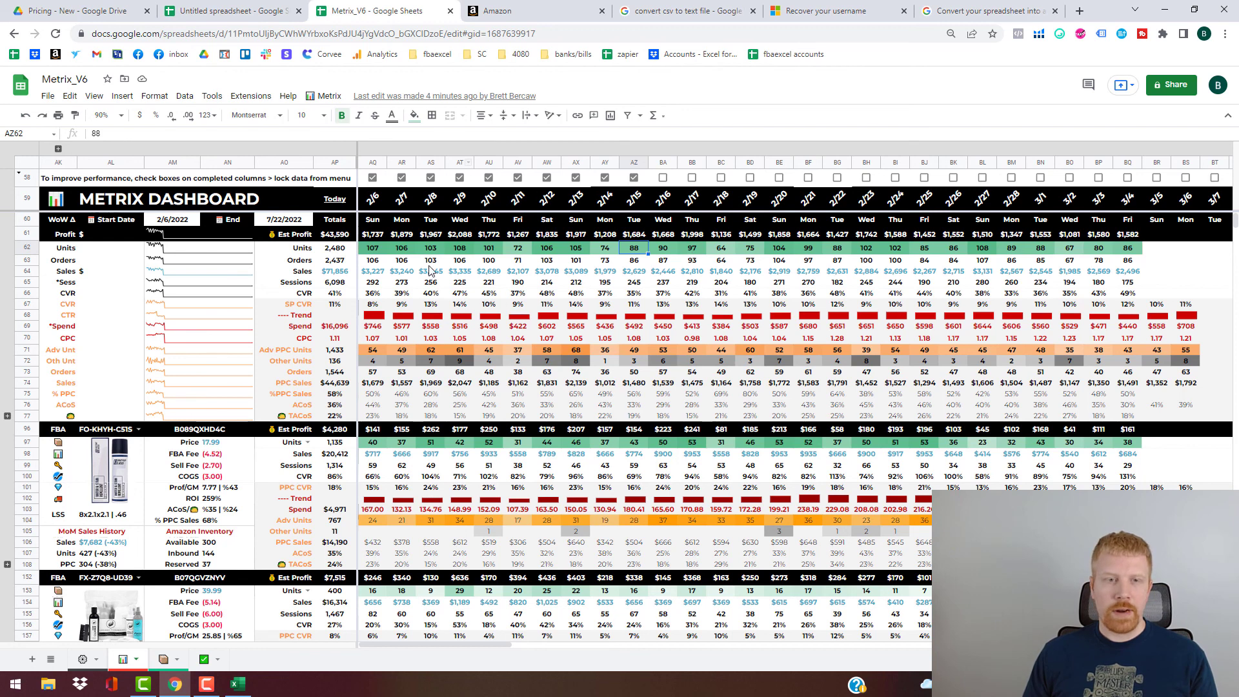
pyautogui.click(325, 95)
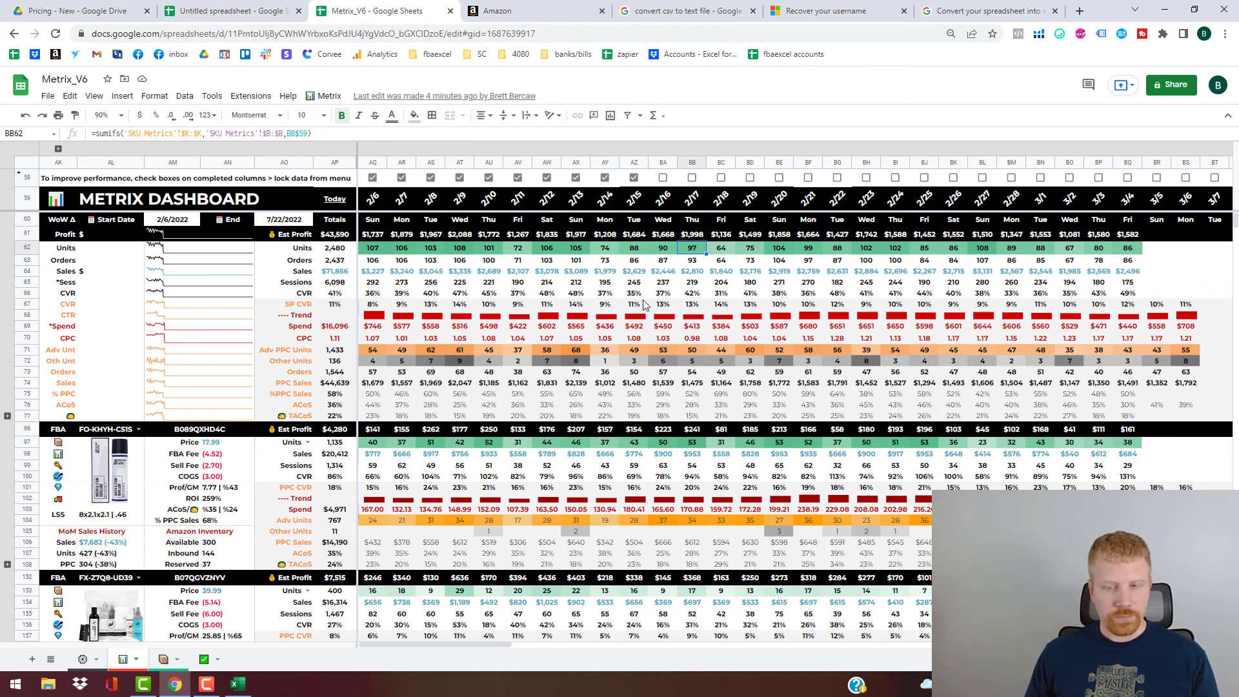
pyautogui.click(316, 97)
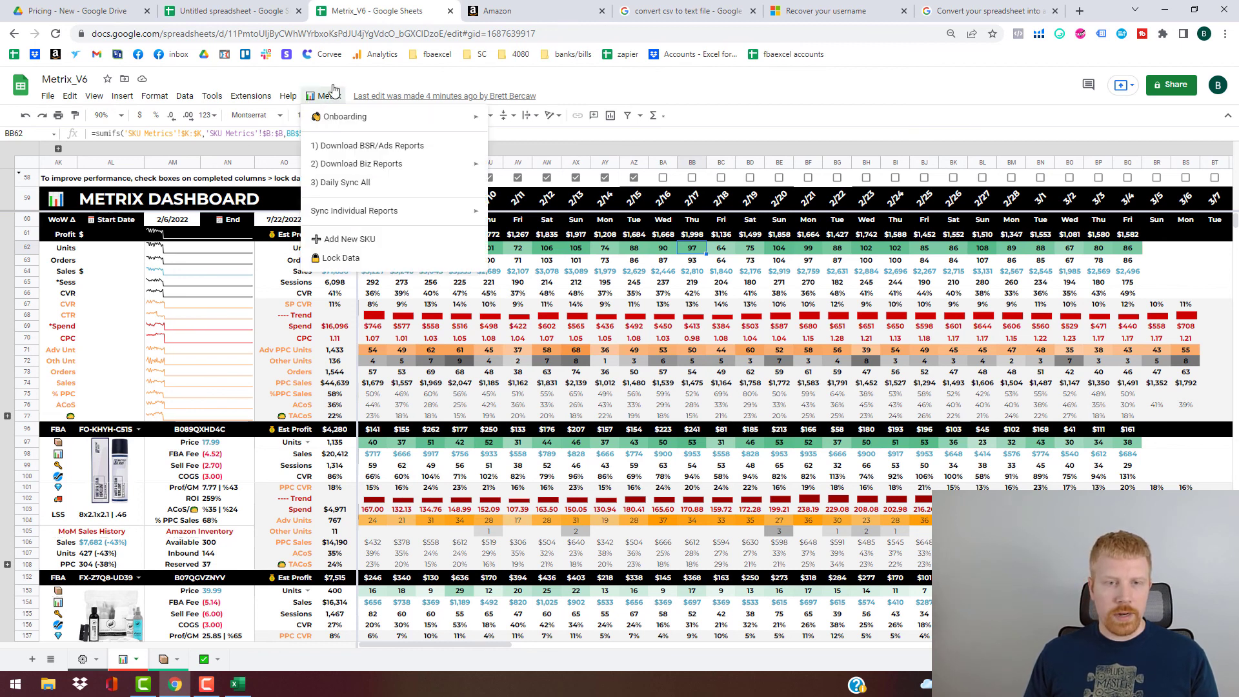